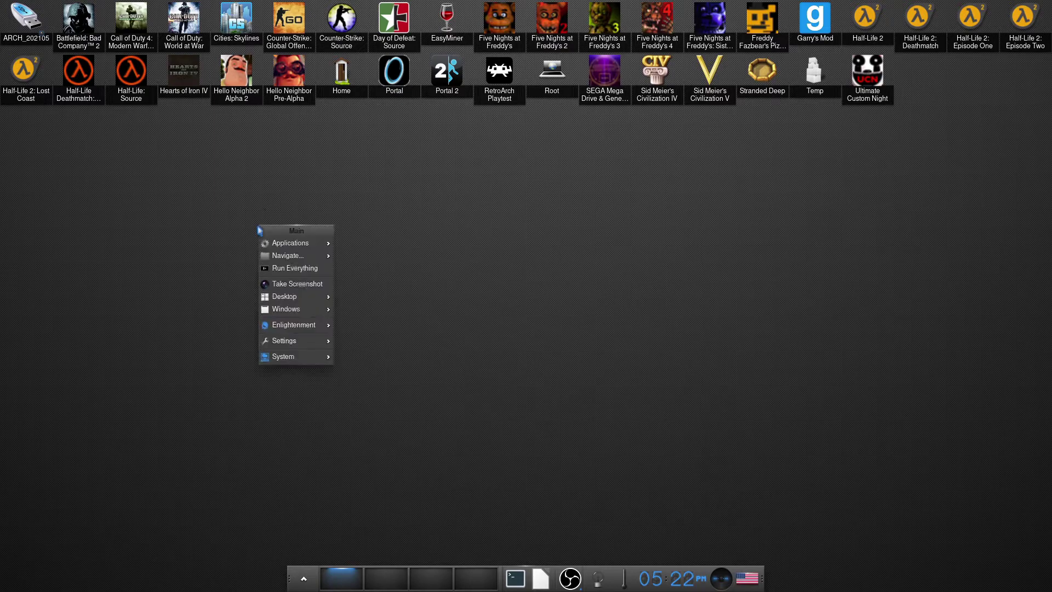
pyautogui.click(314, 162)
pyautogui.rightClick(547, 182)
pyautogui.click(706, 262)
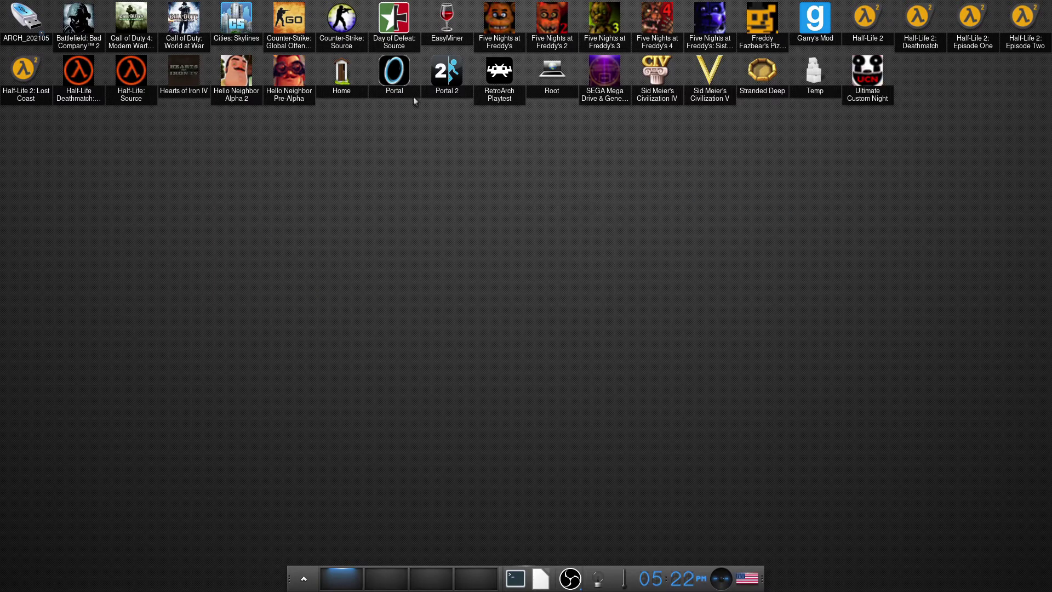
pyautogui.rightClick(314, 182)
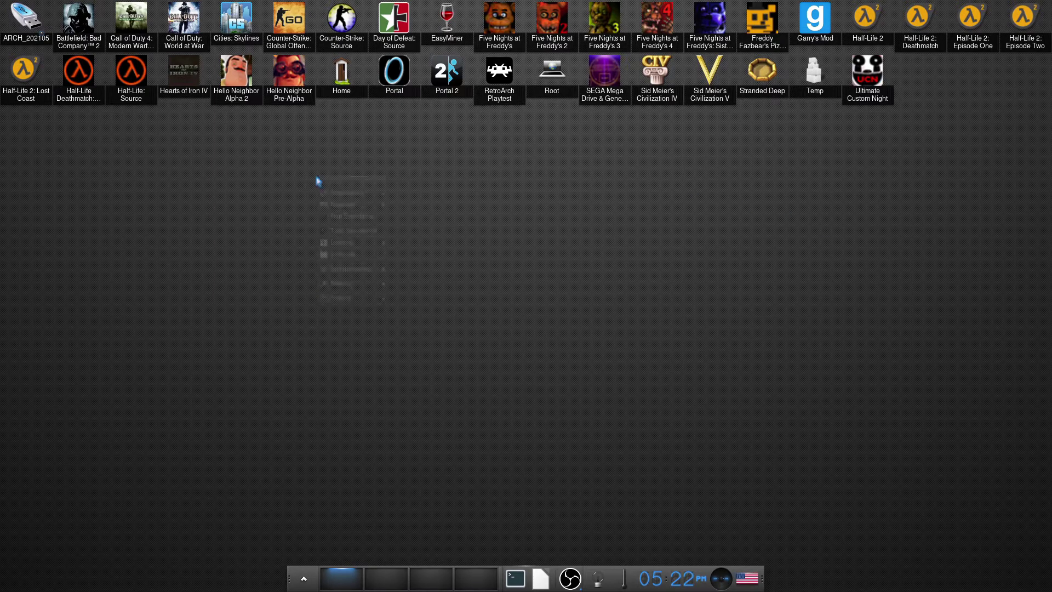
pyautogui.click(395, 143)
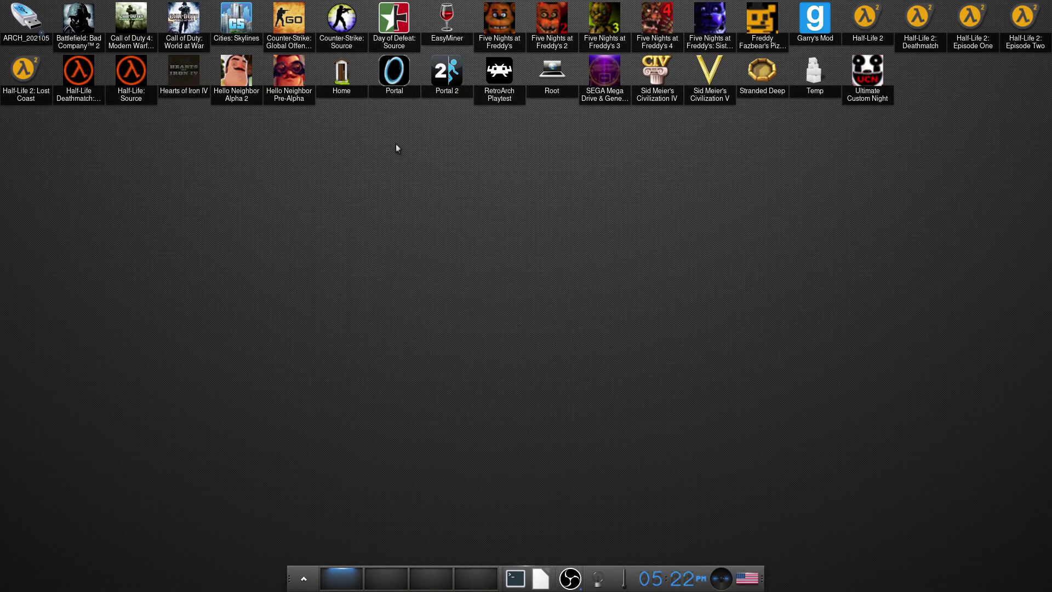
pyautogui.rightClick(603, 256)
pyautogui.click(633, 324)
pyautogui.rightClick(554, 440)
pyautogui.click(792, 380)
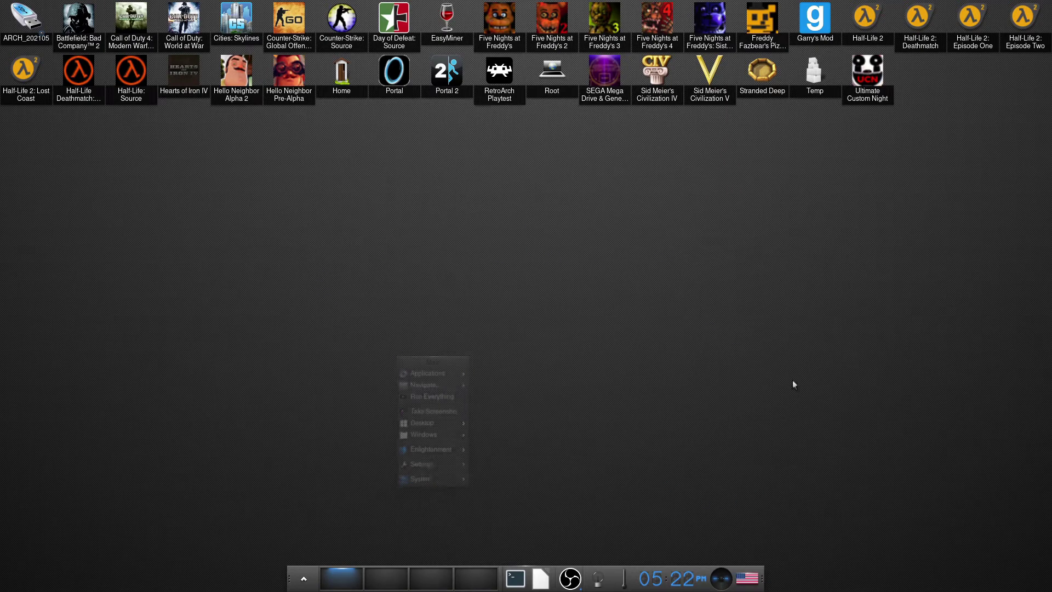
pyautogui.rightClick(482, 230)
pyautogui.click(270, 332)
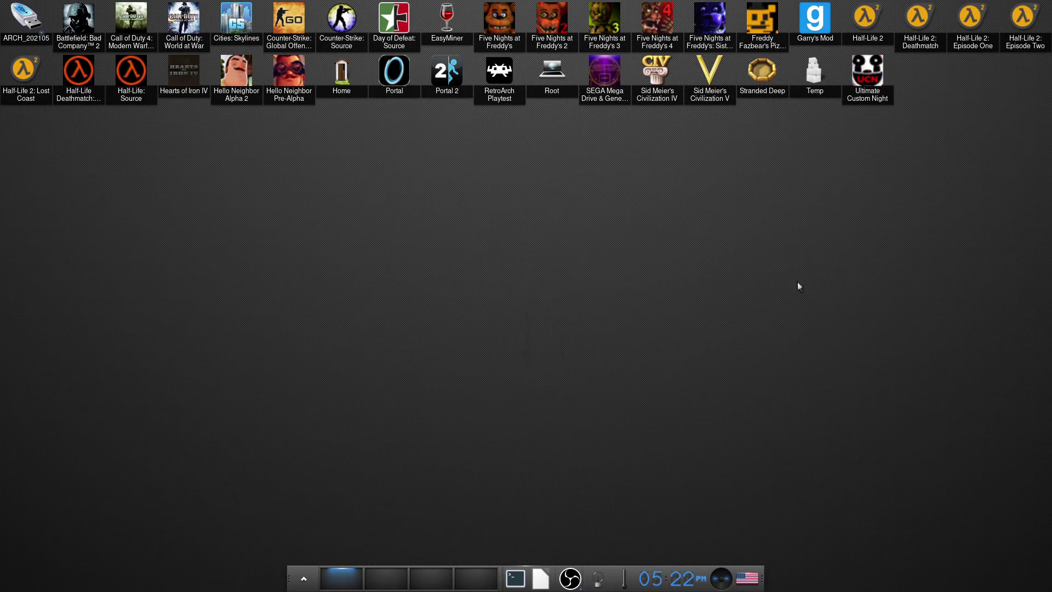
pyautogui.rightClick(636, 278)
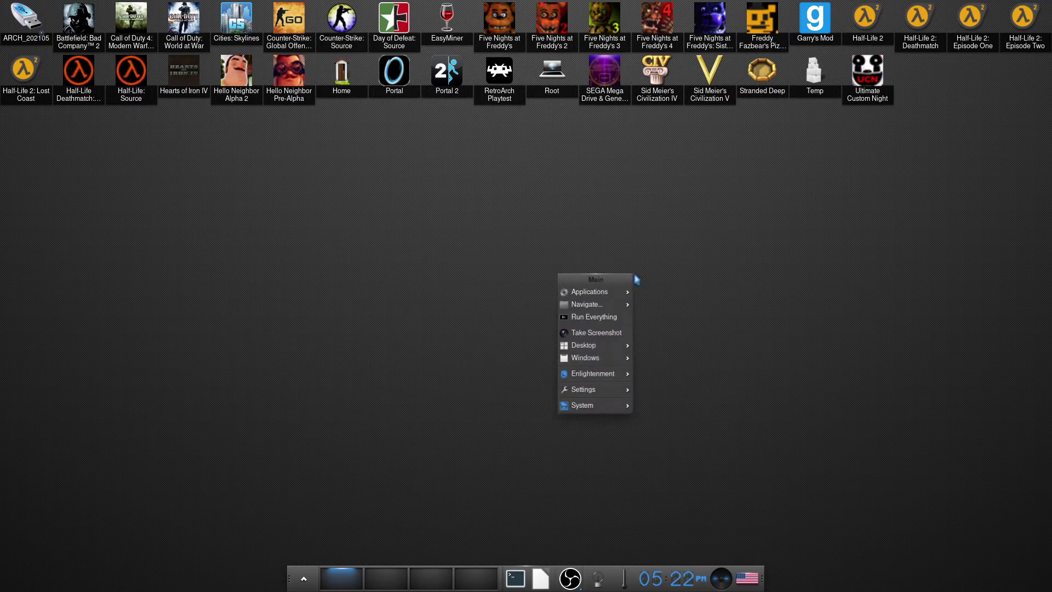
pyautogui.click(352, 160)
pyautogui.rightClick(310, 160)
pyautogui.click(599, 209)
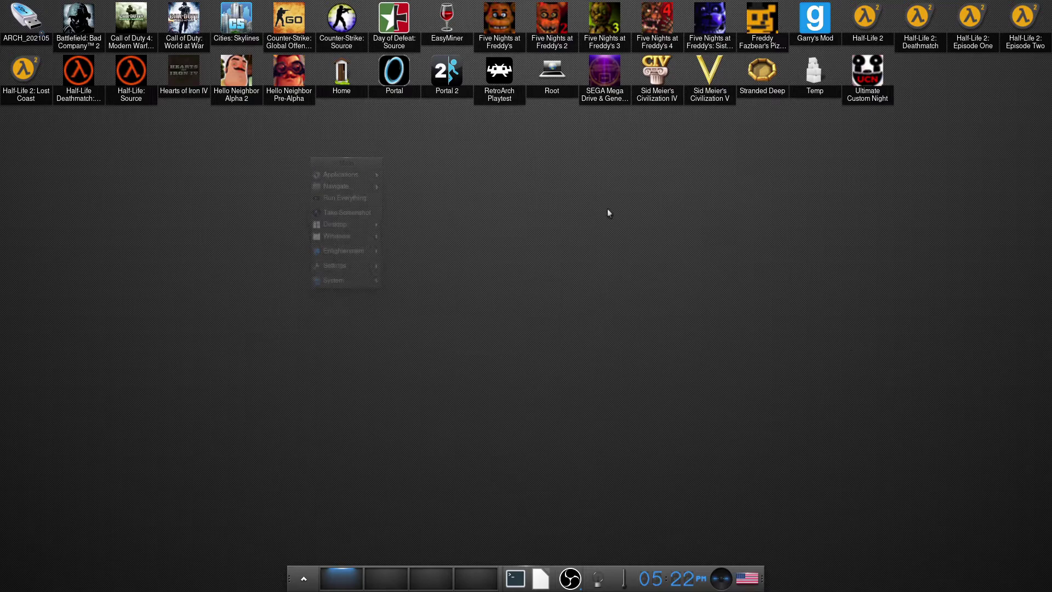
pyautogui.rightClick(989, 446)
pyautogui.click(570, 281)
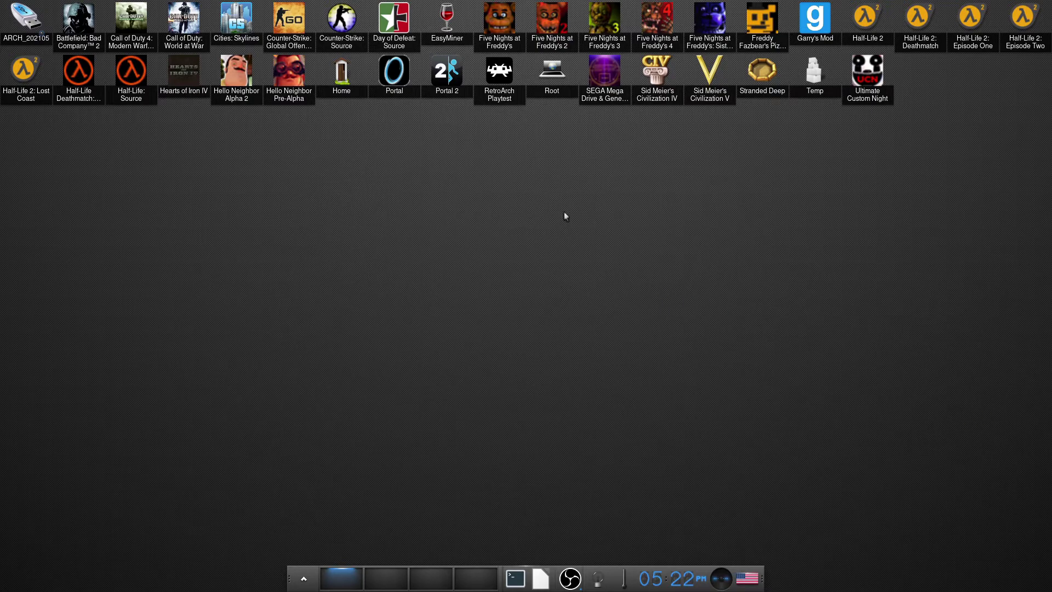
pyautogui.rightClick(606, 175)
pyautogui.click(545, 171)
pyautogui.rightClick(337, 132)
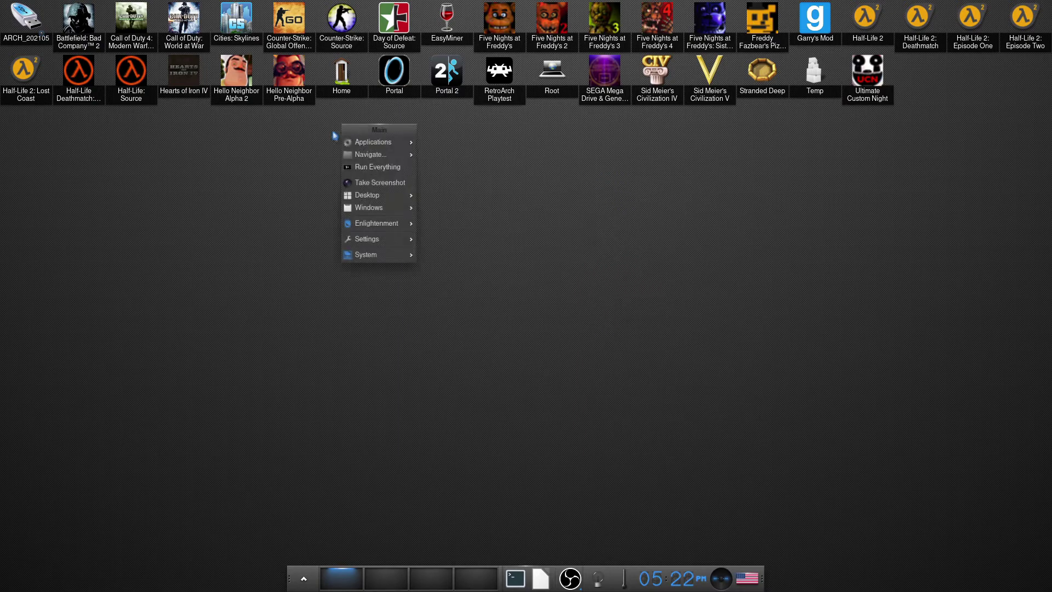
pyautogui.click(216, 184)
pyautogui.rightClick(251, 289)
pyautogui.click(467, 244)
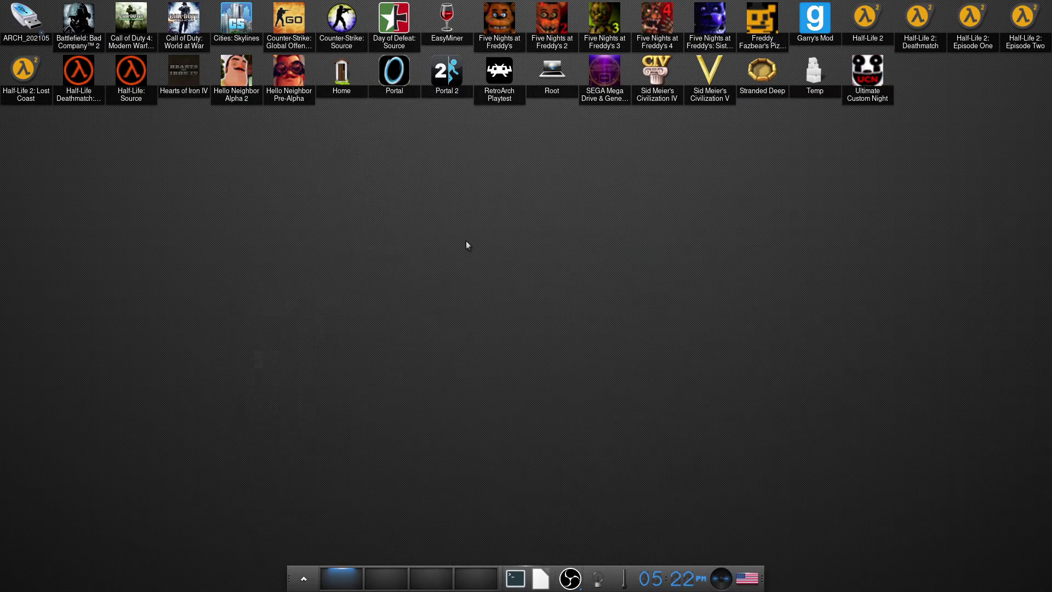
pyautogui.rightClick(118, 278)
pyautogui.click(593, 222)
pyautogui.moveTo(350, 94)
pyautogui.mouseDown()
pyautogui.moveTo(272, 141)
pyautogui.moveTo(320, 94)
pyautogui.moveTo(360, 94)
pyautogui.mouseUp()
pyautogui.click(606, 359)
pyautogui.click(496, 344)
pyautogui.click(496, 344)
pyautogui.click(427, 417)
pyautogui.click(304, 262)
pyautogui.click(216, 234)
# Look at the clock gadget's calendar popup, then close it
pyautogui.click(663, 581)
pyautogui.click(662, 582)
pyautogui.click(662, 581)
pyautogui.click(689, 362)
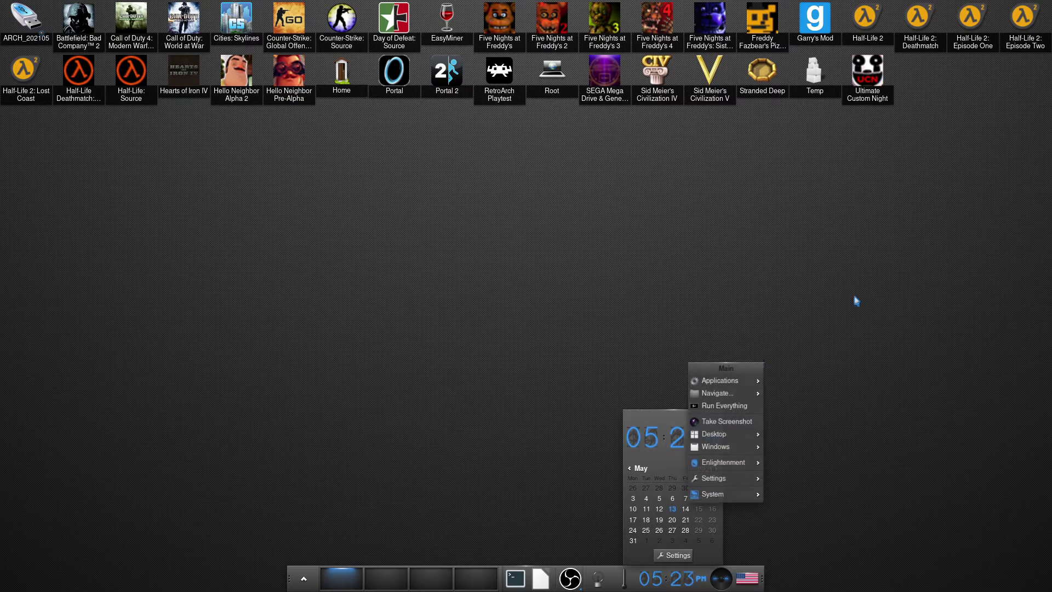
pyautogui.click(780, 384)
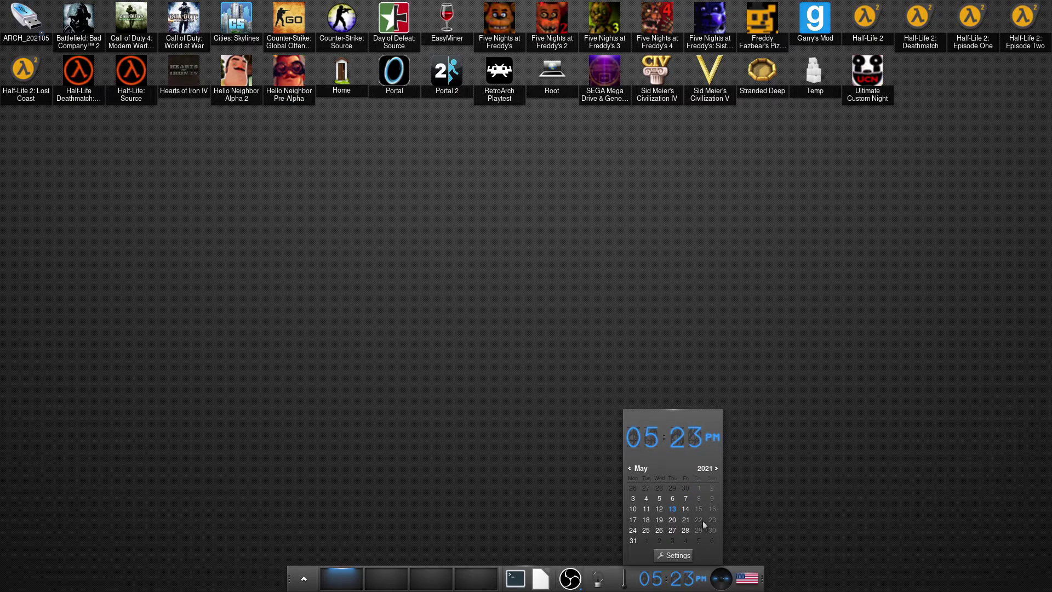
pyautogui.click(683, 583)
pyautogui.click(683, 583)
pyautogui.click(682, 583)
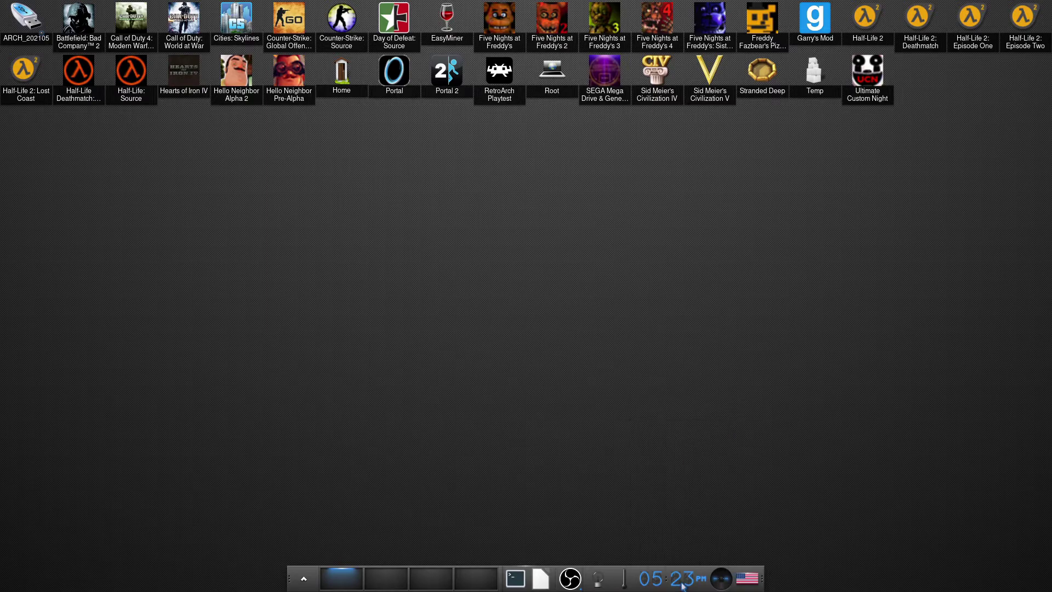
pyautogui.click(683, 583)
pyautogui.click(682, 583)
pyautogui.rightClick(216, 322)
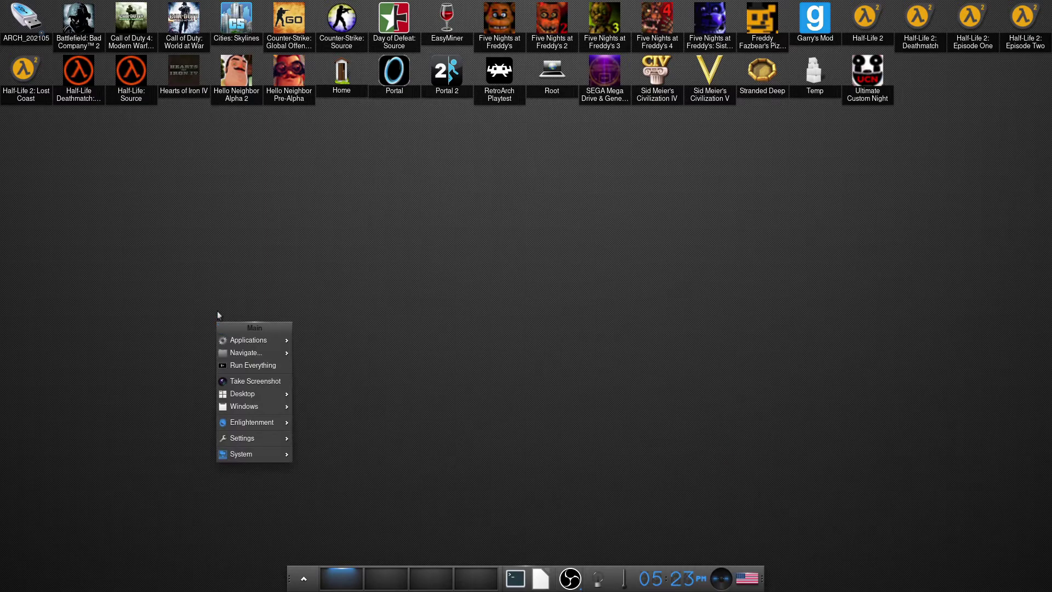
pyautogui.click(268, 250)
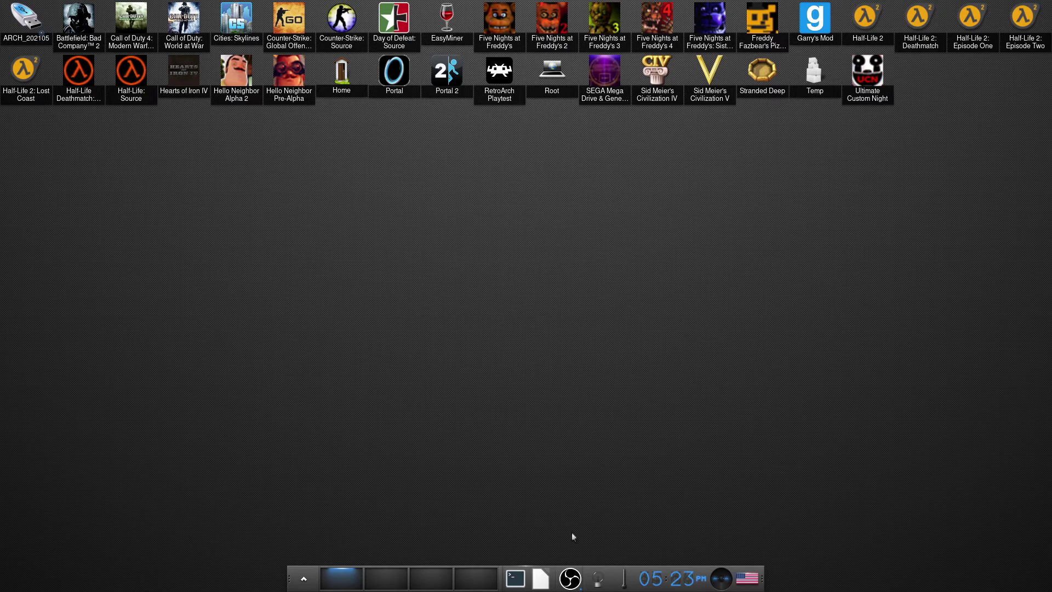
pyautogui.rightClick(558, 283)
pyautogui.click(545, 238)
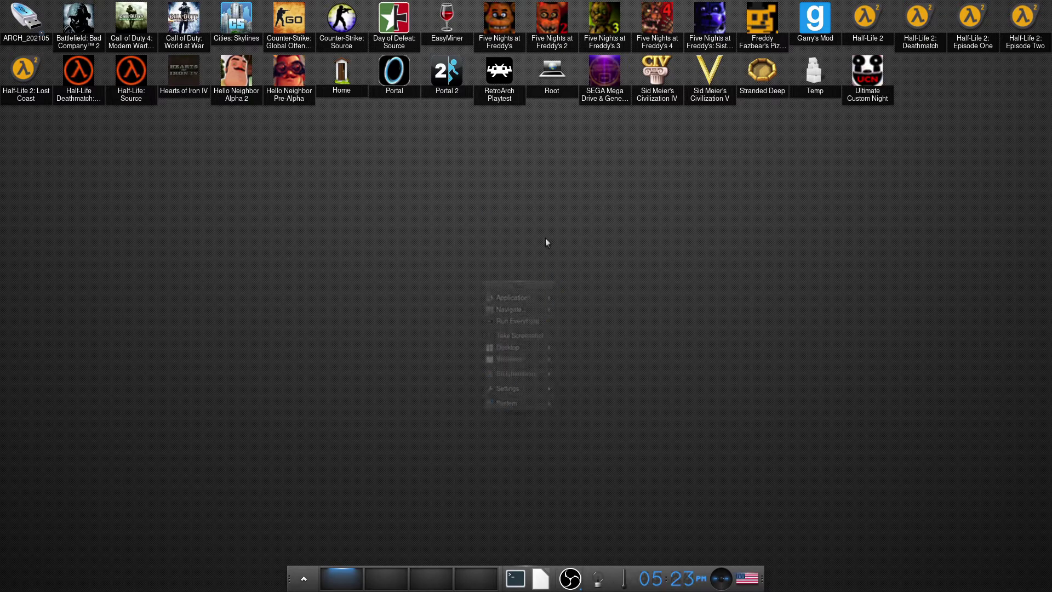
pyautogui.click(545, 238)
pyautogui.click(553, 229)
pyautogui.click(554, 229)
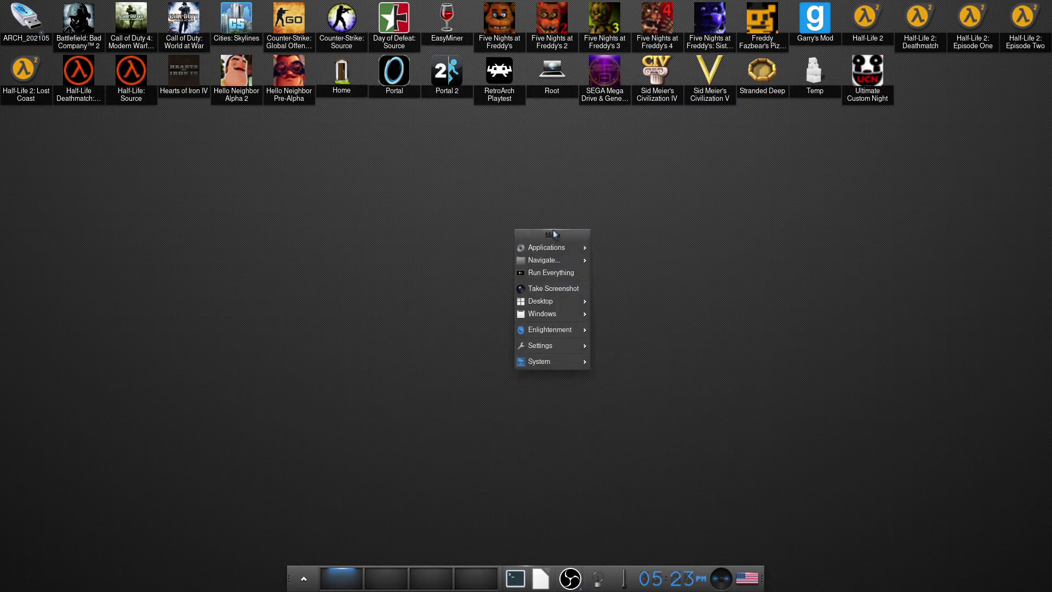
pyautogui.click(554, 230)
pyautogui.click(445, 146)
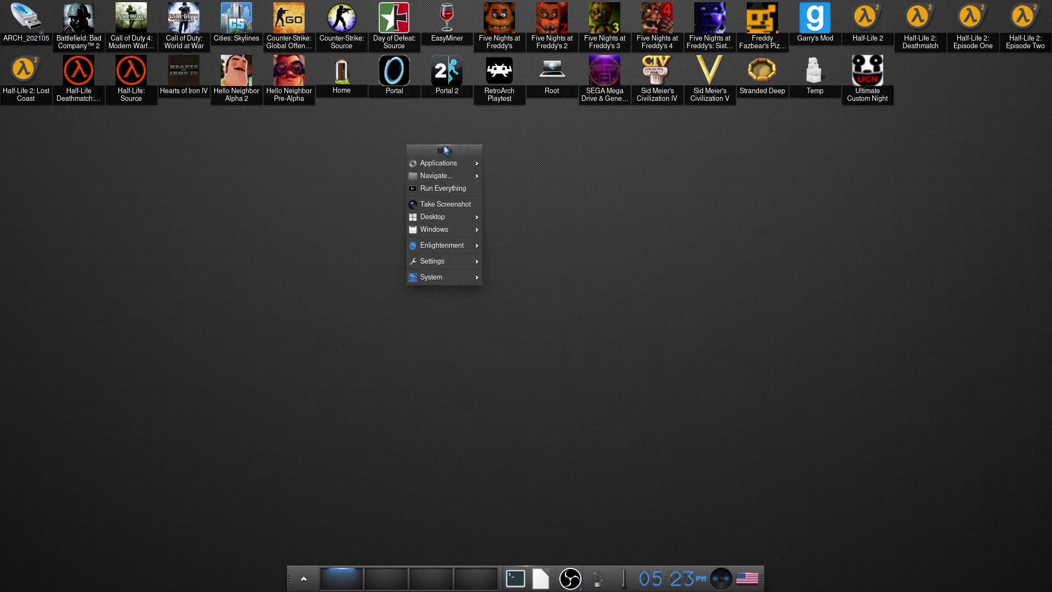
pyautogui.click(633, 144)
# Look at the audio mixer gadget's volume popup for the built-in output, then close it
pyautogui.click(719, 579)
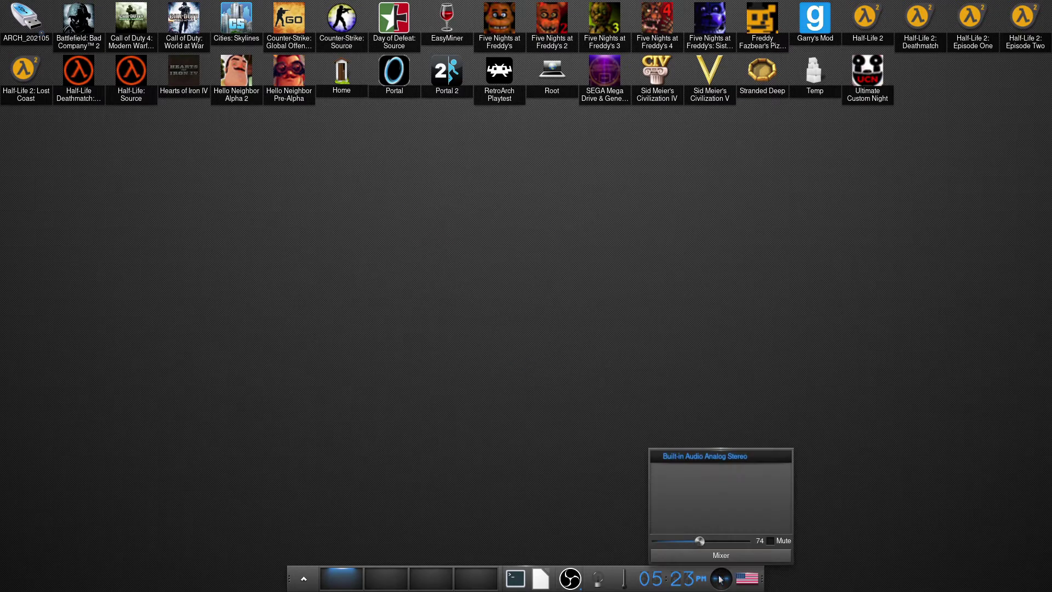
pyautogui.click(719, 579)
pyautogui.click(719, 579)
pyautogui.click(719, 578)
pyautogui.click(719, 579)
pyautogui.click(720, 578)
pyautogui.click(720, 579)
pyautogui.click(720, 579)
pyautogui.click(370, 185)
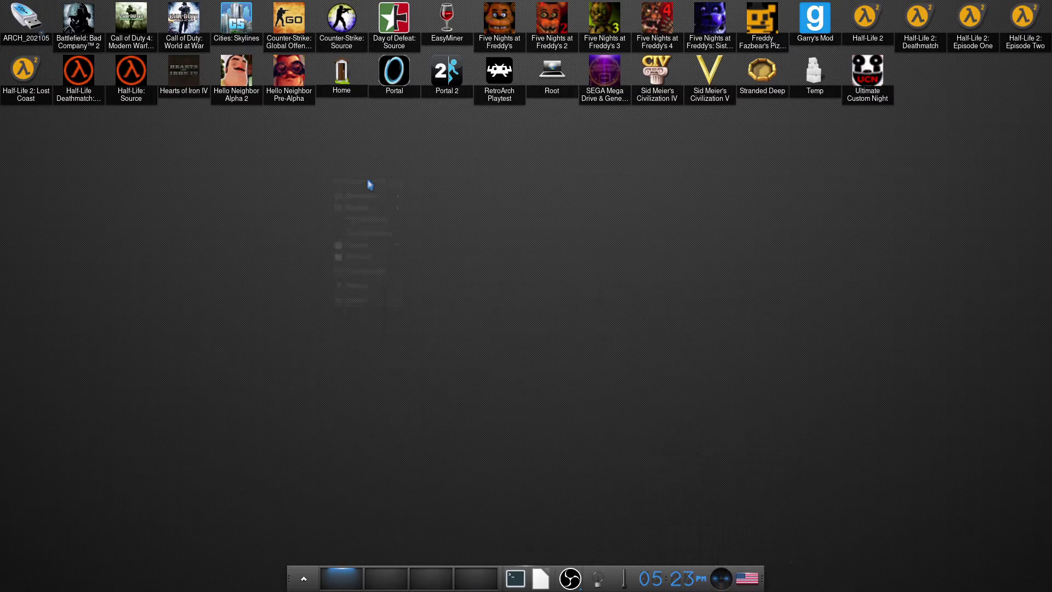
pyautogui.click(524, 176)
pyautogui.click(600, 183)
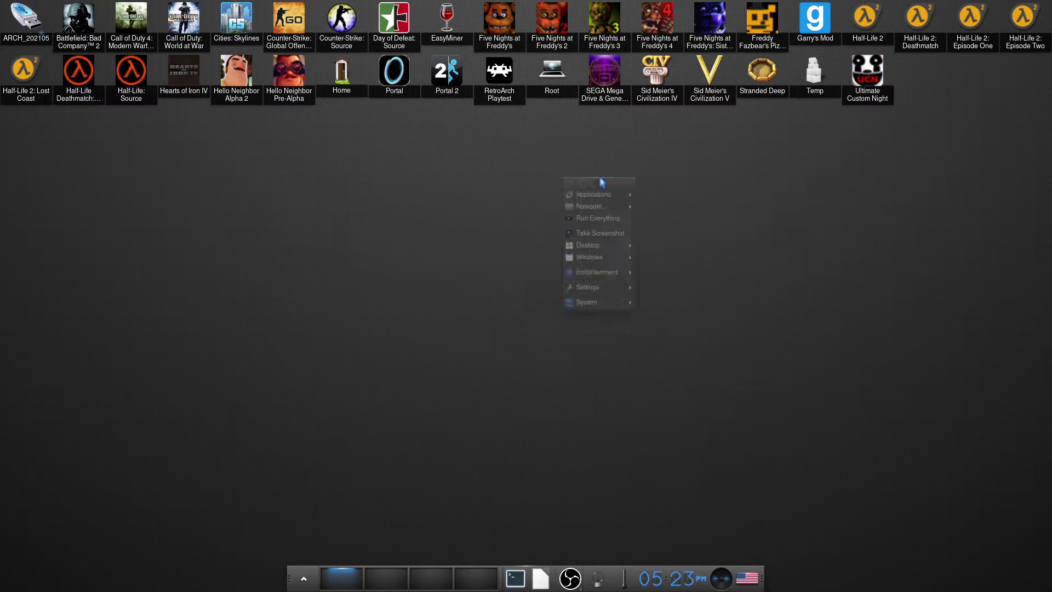
pyautogui.click(741, 182)
pyautogui.click(587, 142)
pyautogui.click(374, 185)
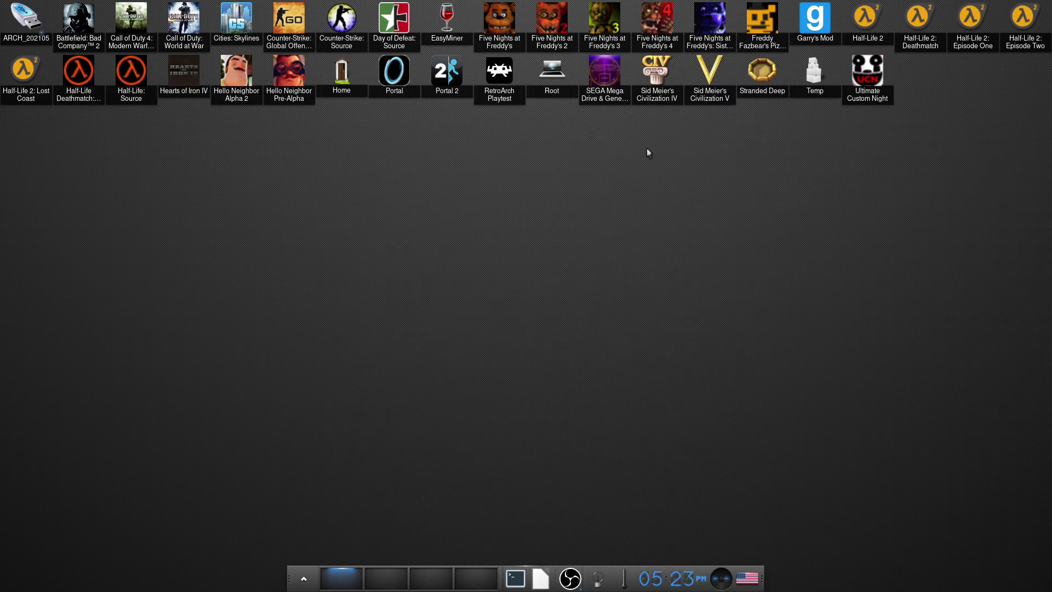
pyautogui.click(713, 590)
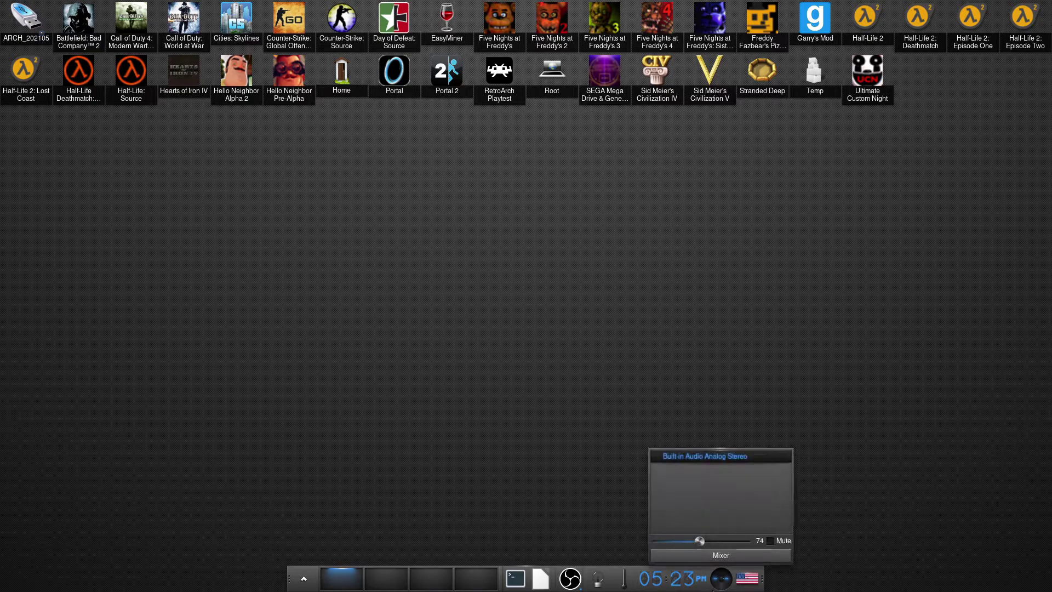
pyautogui.click(627, 574)
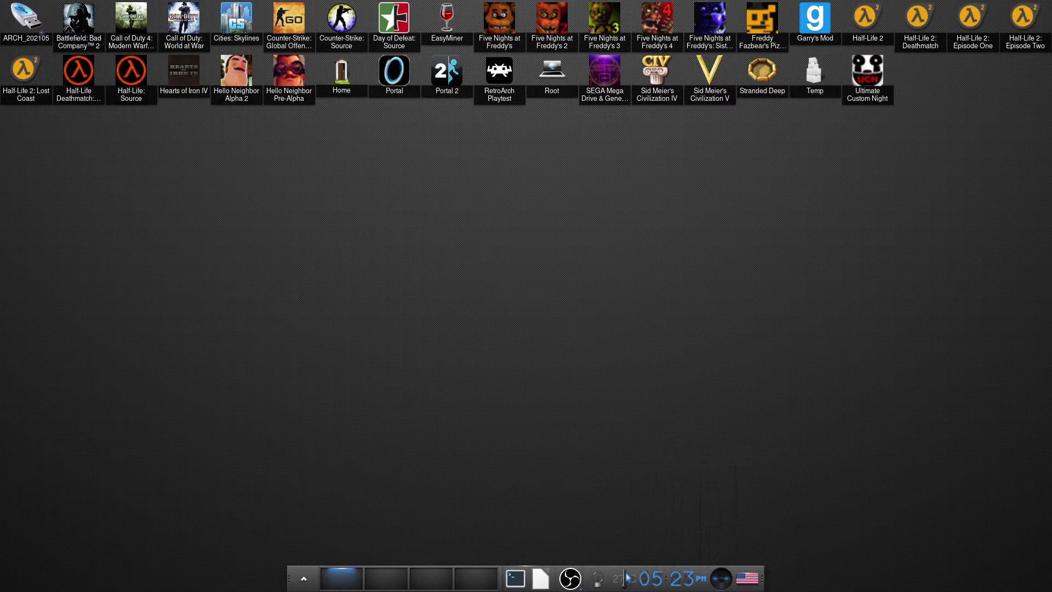
# Set the shelf's Temperature gadget to display in Fahrenheit, apply the change and close its settings
pyautogui.moveTo(623, 574)
pyautogui.rightClick(625, 578)
pyautogui.moveTo(621, 539)
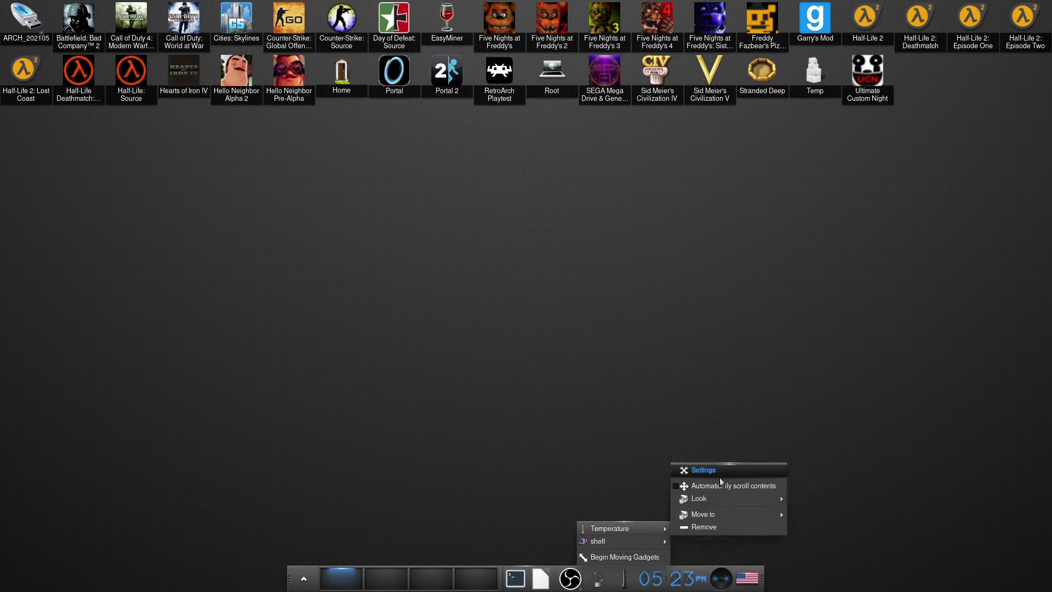
pyautogui.click(707, 470)
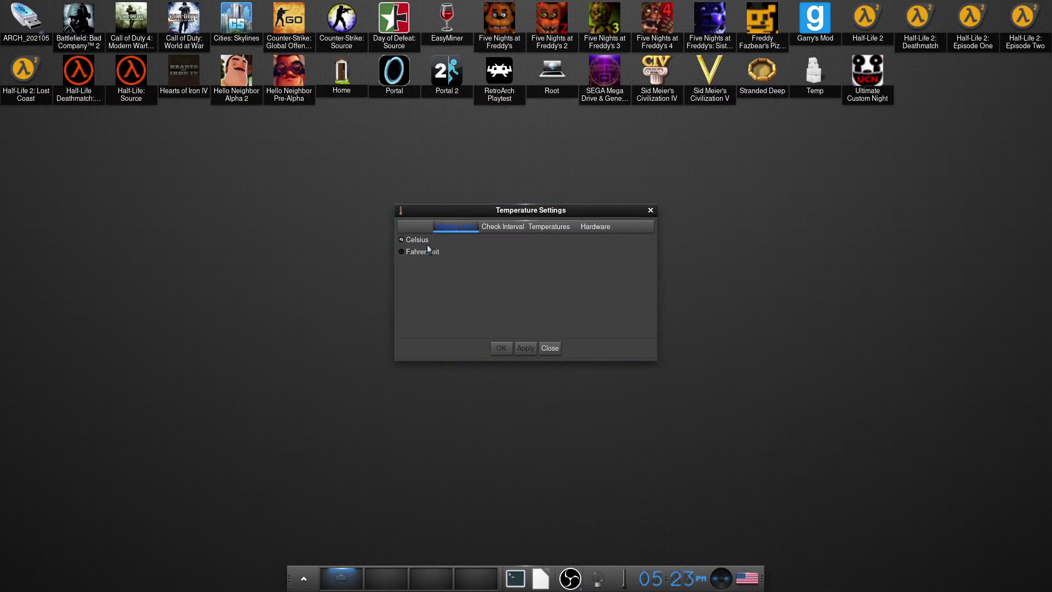
pyautogui.click(523, 347)
pyautogui.click(547, 348)
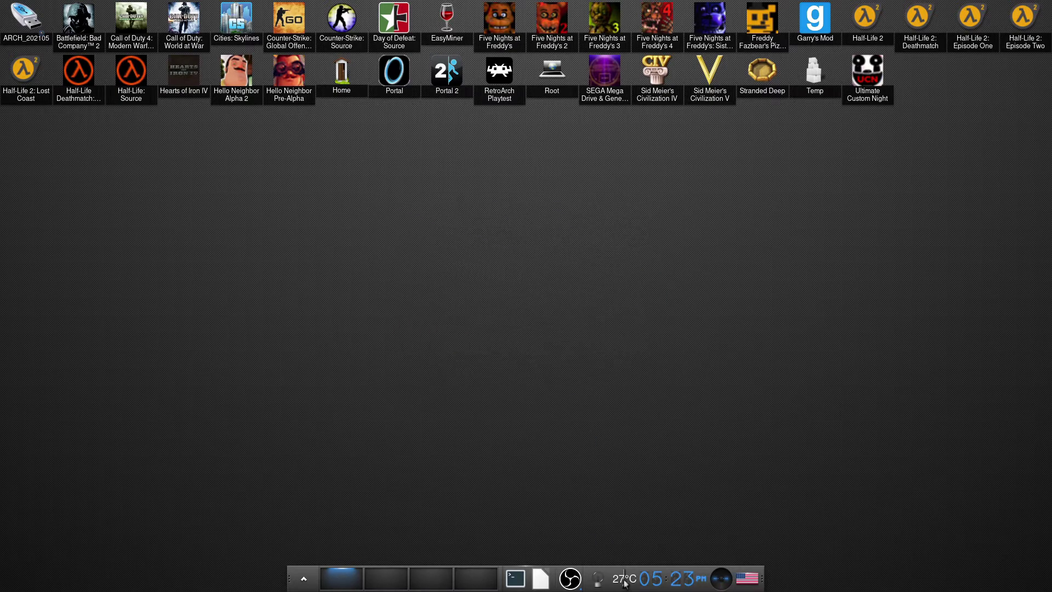
# Reopen the Temperature gadget's settings to check the selected display unit, then close them
pyautogui.rightClick(627, 574)
pyautogui.moveTo(616, 528)
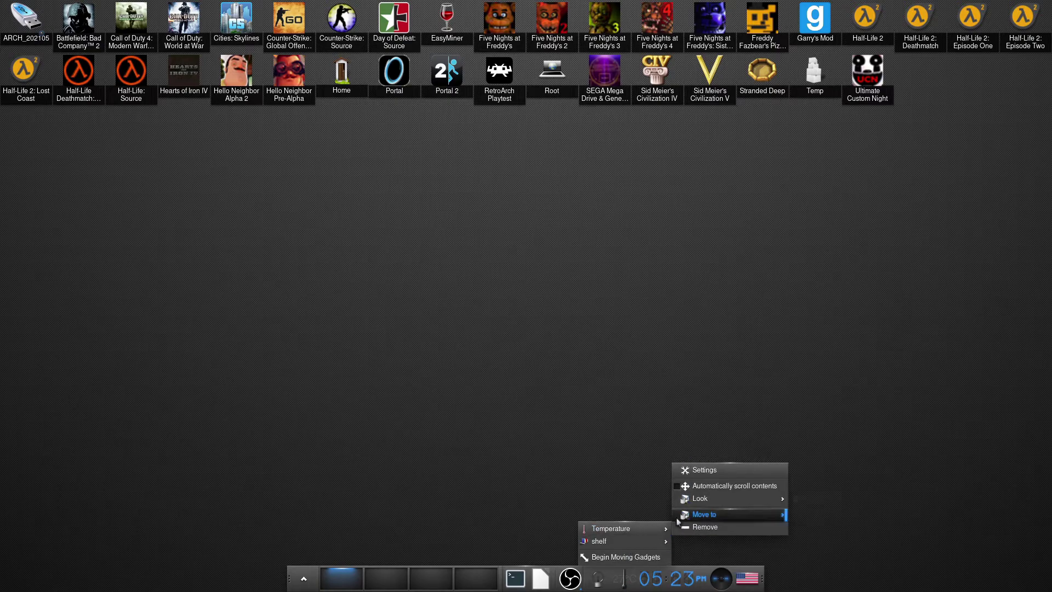
pyautogui.click(707, 471)
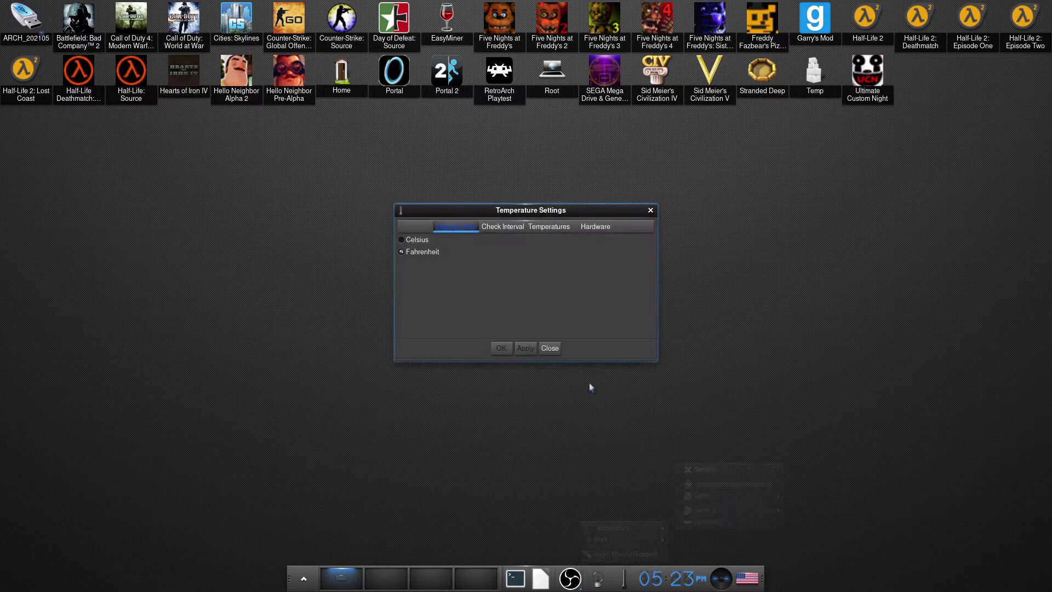
pyautogui.click(550, 349)
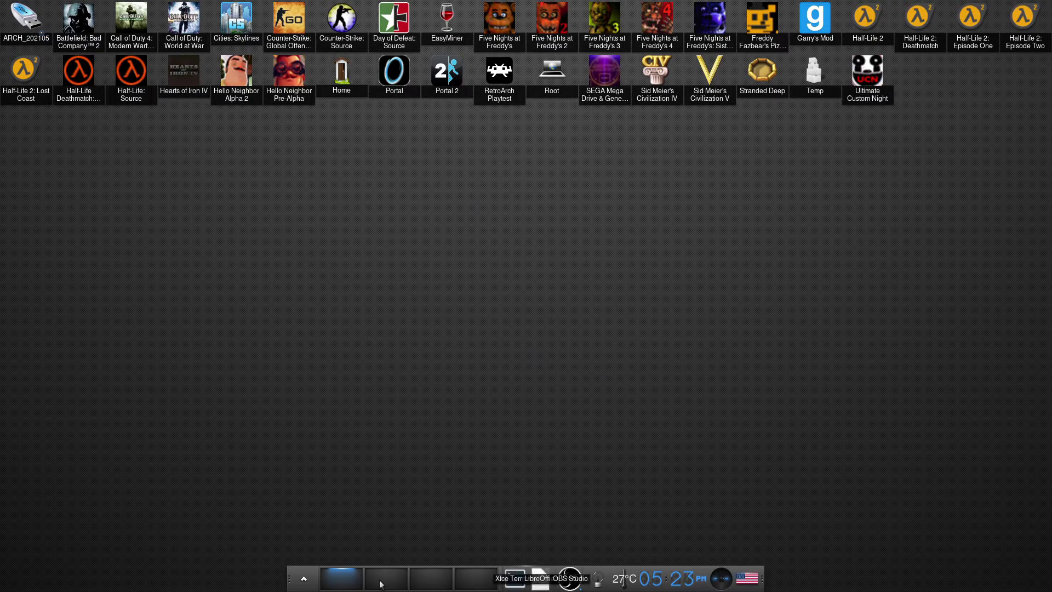
pyautogui.click(348, 250)
pyautogui.click(744, 327)
pyautogui.click(433, 296)
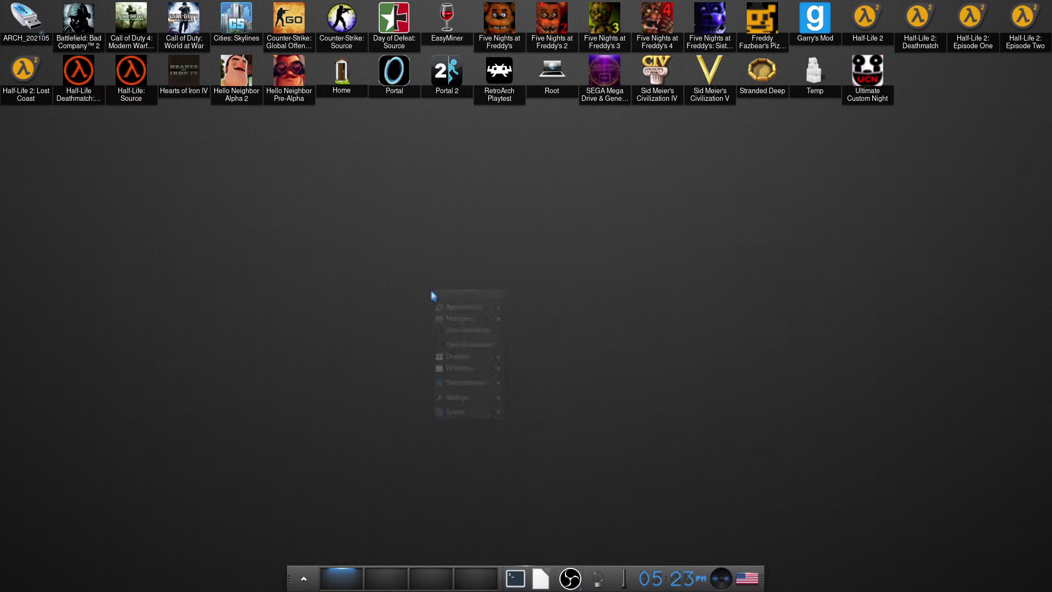
pyautogui.click(345, 313)
pyautogui.click(559, 168)
pyautogui.click(782, 265)
pyautogui.click(445, 237)
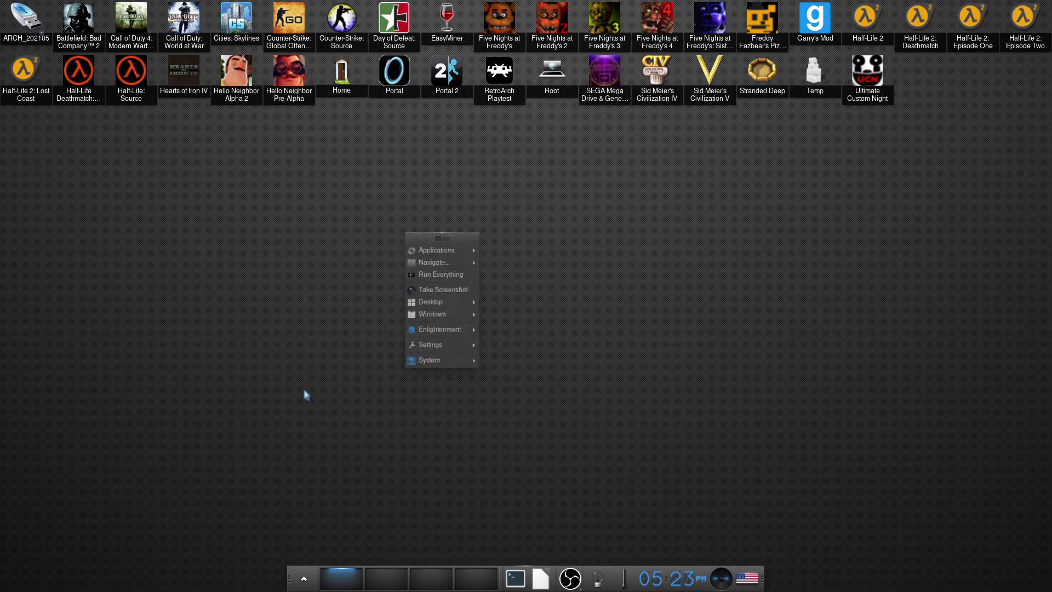
pyautogui.click(800, 357)
pyautogui.click(432, 373)
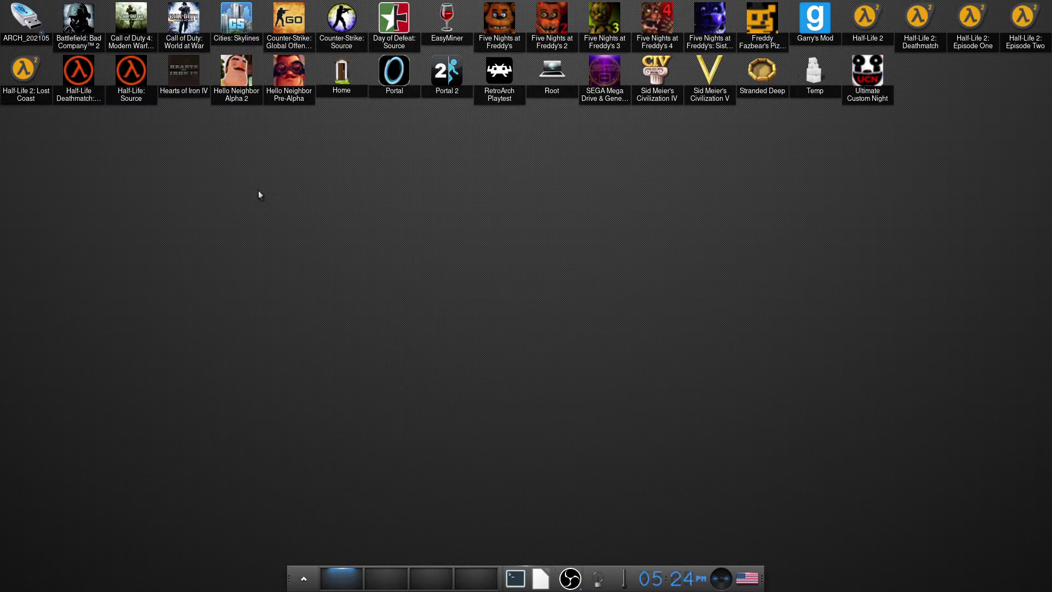
pyautogui.rightClick(387, 288)
pyautogui.click(498, 202)
pyautogui.rightClick(516, 233)
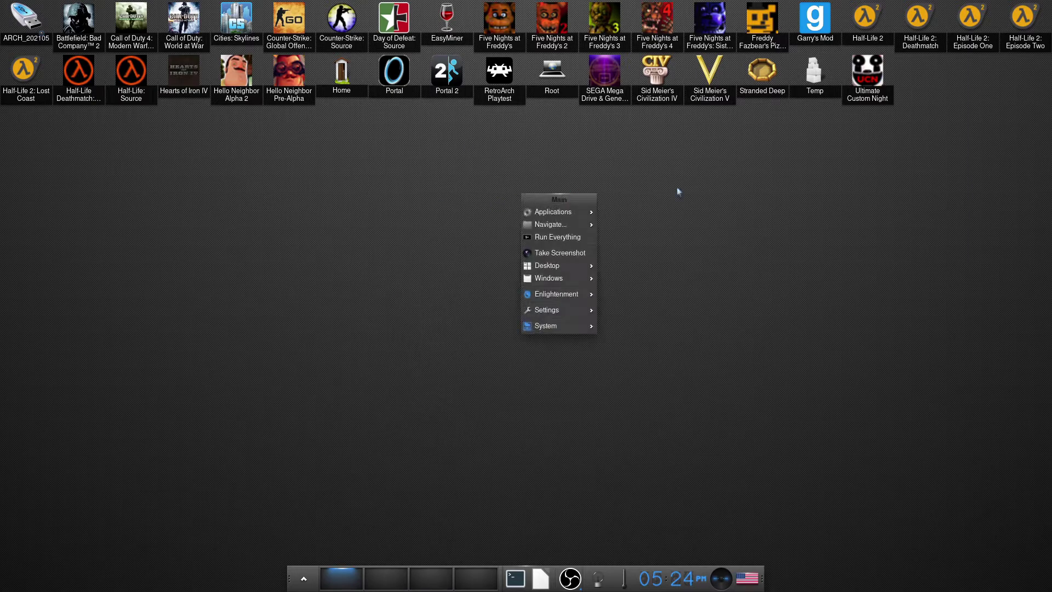
pyautogui.click(740, 213)
pyautogui.rightClick(536, 177)
pyautogui.click(580, 390)
pyautogui.rightClick(537, 244)
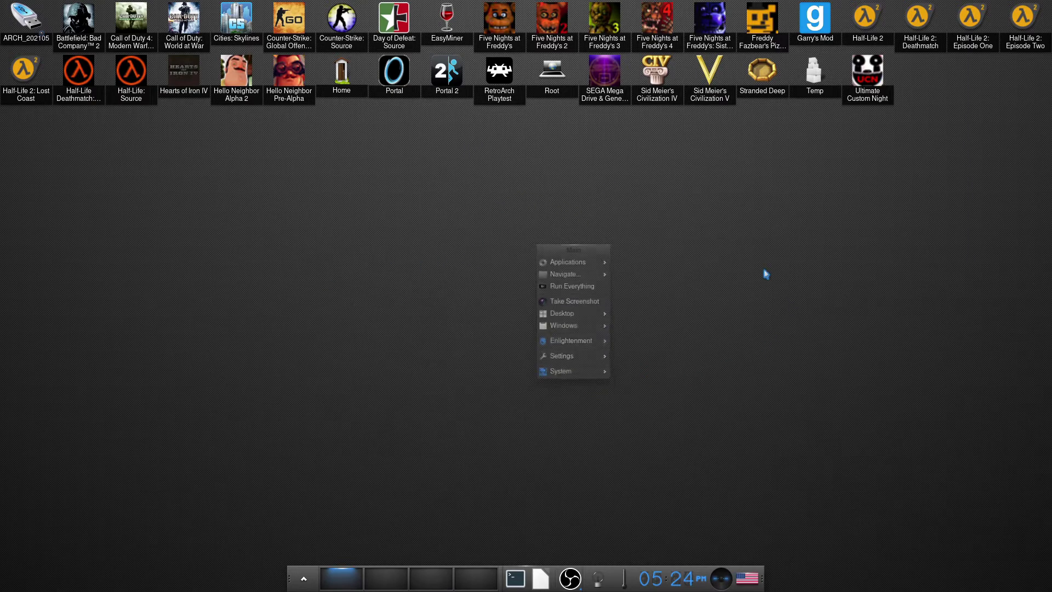
# Open the main menu from several empty spots on the desktop, look at its Applications categories, and close it
pyautogui.click(764, 272)
pyautogui.rightClick(479, 262)
pyautogui.click(331, 285)
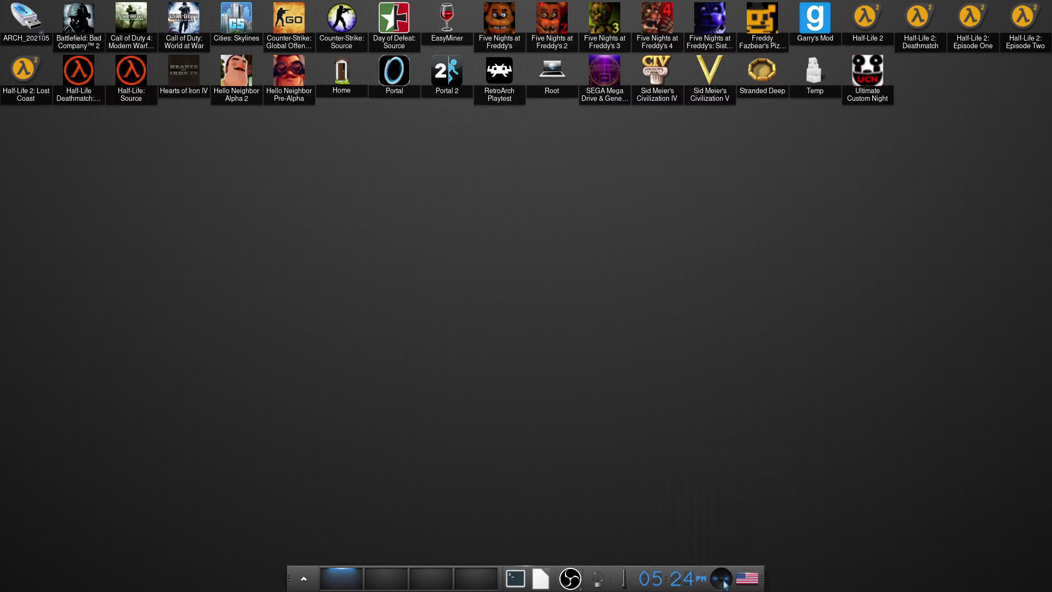
pyautogui.click(577, 214)
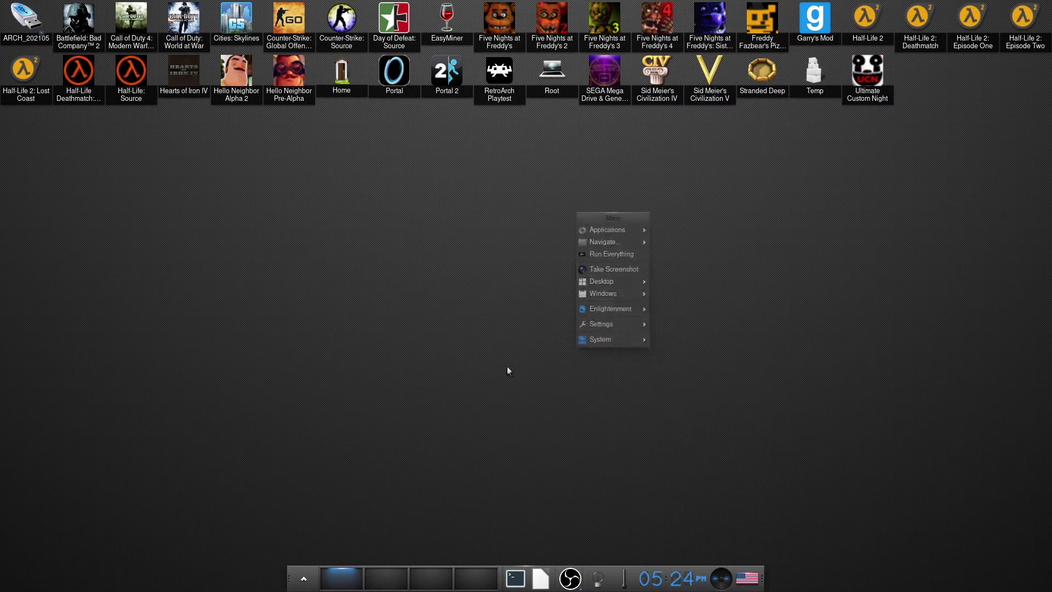
pyautogui.click(371, 362)
pyautogui.click(481, 268)
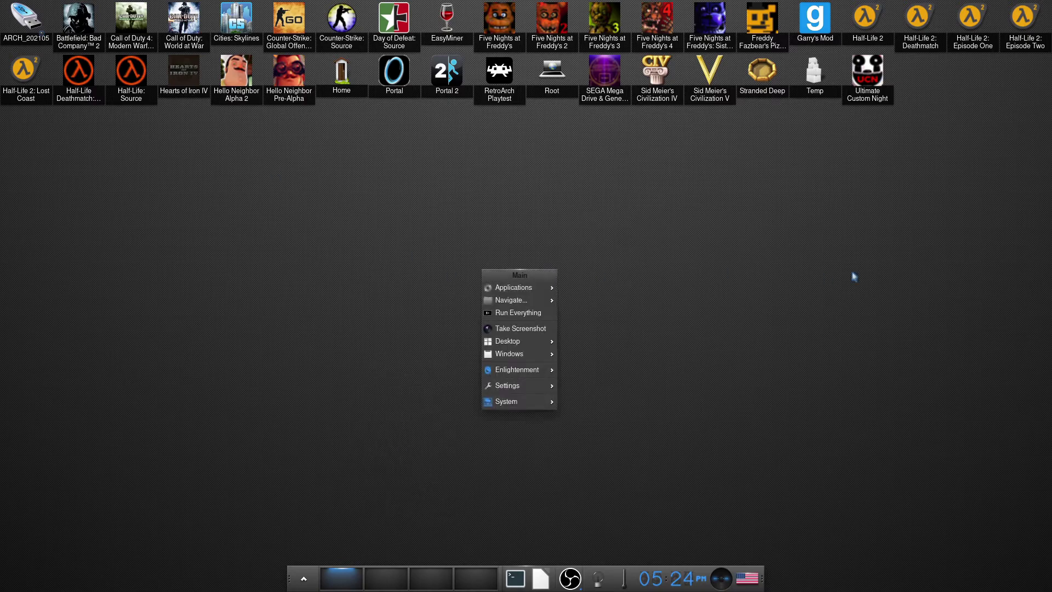
pyautogui.click(319, 172)
pyautogui.click(683, 256)
pyautogui.click(615, 250)
pyautogui.moveTo(631, 272)
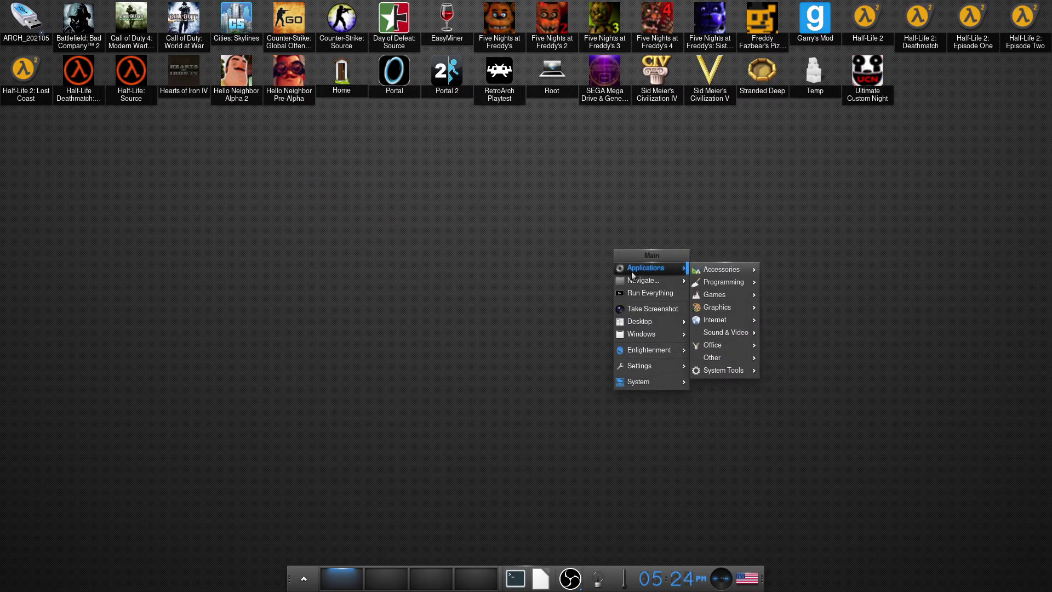
pyautogui.click(641, 237)
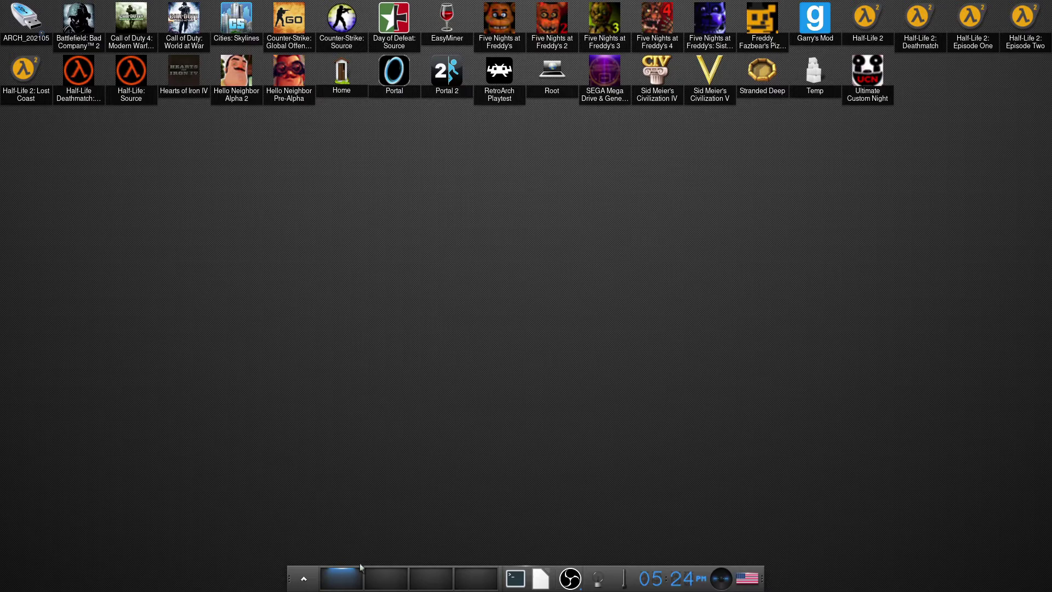
pyautogui.click(416, 330)
pyautogui.click(333, 306)
pyautogui.click(650, 222)
pyautogui.click(771, 219)
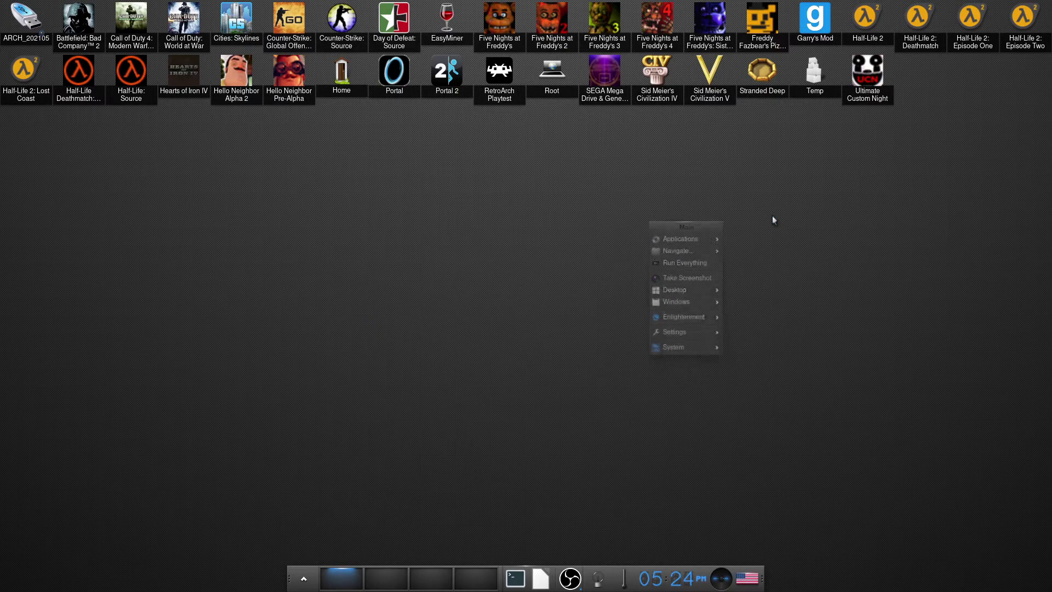
pyautogui.click(548, 236)
pyautogui.click(365, 302)
pyautogui.click(393, 286)
pyautogui.click(311, 323)
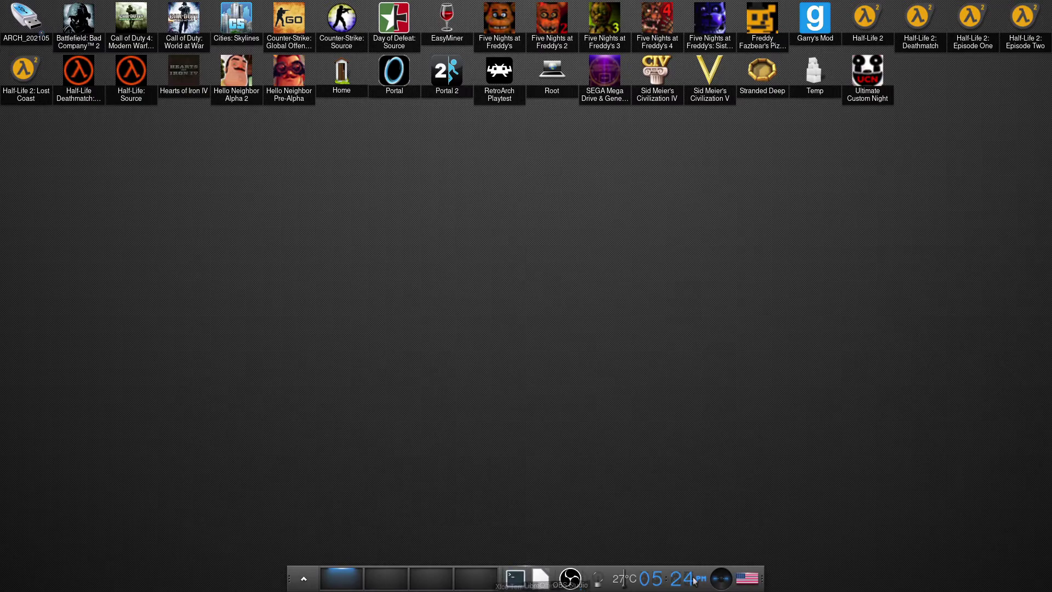
# Look at the keyboard layout gadget's menu on the shelf, then close it
pyautogui.click(750, 581)
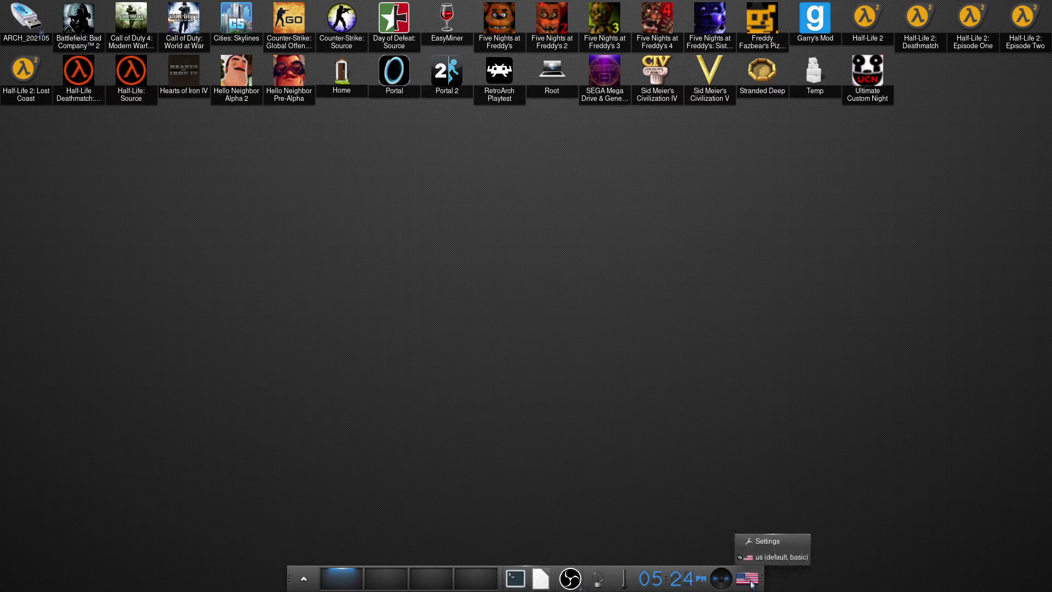
pyautogui.click(679, 546)
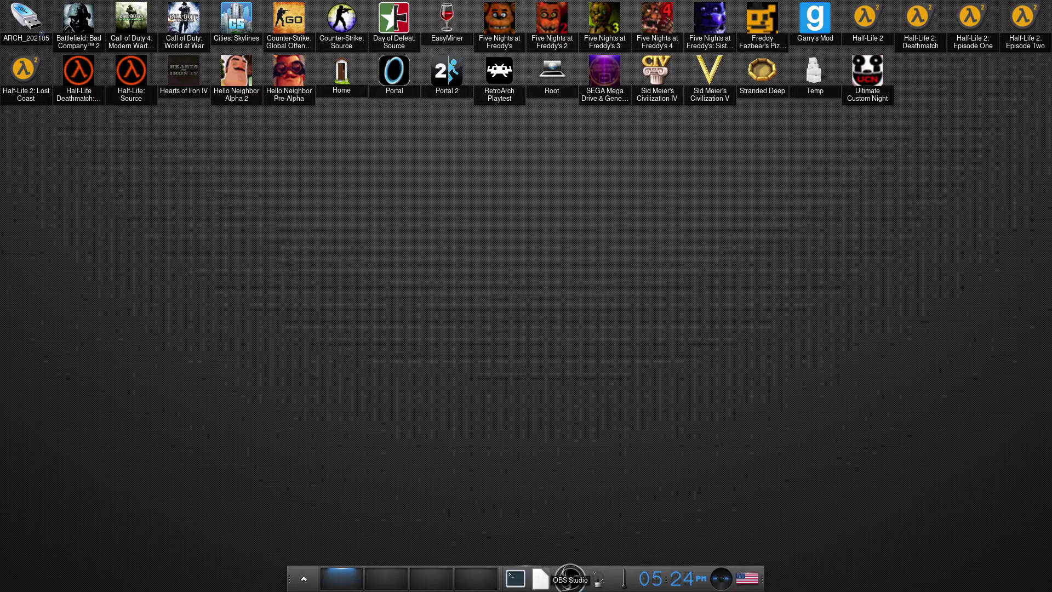
pyautogui.moveTo(555, 586)
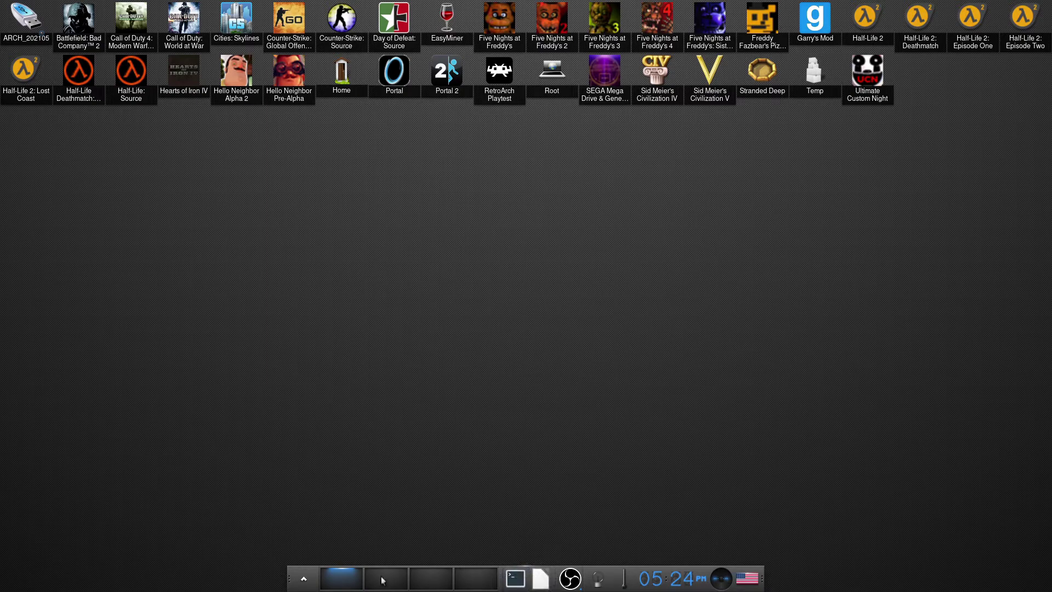
# Switch through the virtual desktops with the shelf's pager and return to the first desktop
pyautogui.click(383, 580)
pyautogui.click(486, 585)
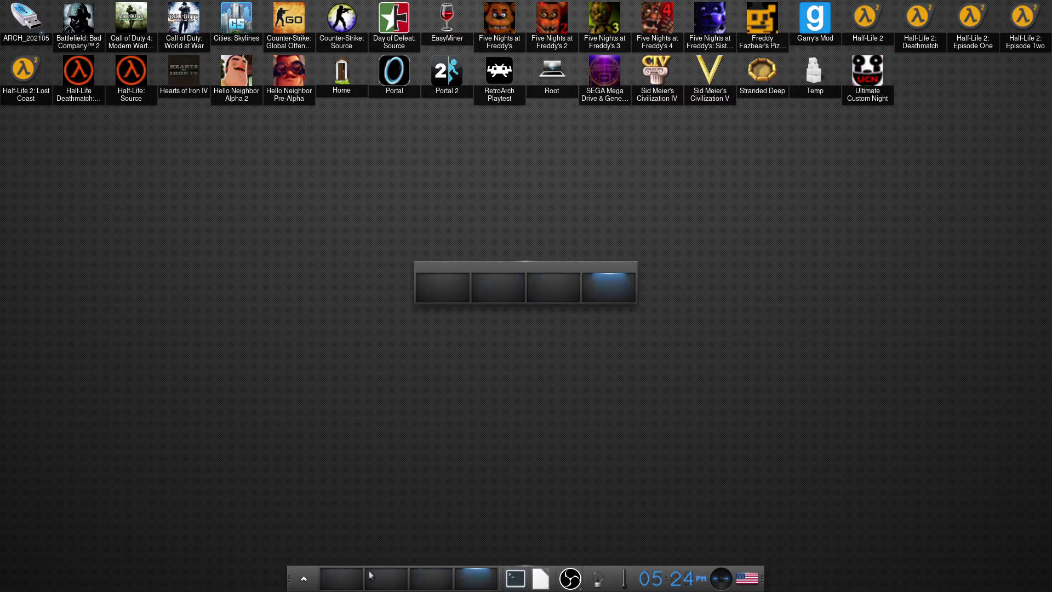
pyautogui.click(370, 575)
pyautogui.click(348, 576)
# Look at the clock gadget's calendar popup once more, then close it
pyautogui.click(685, 581)
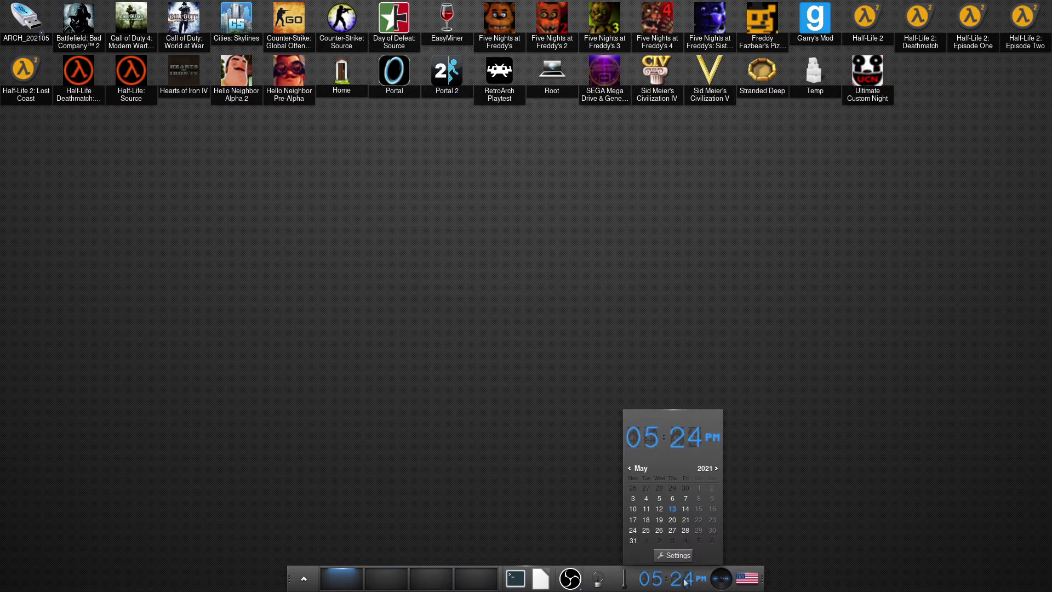
pyautogui.click(684, 581)
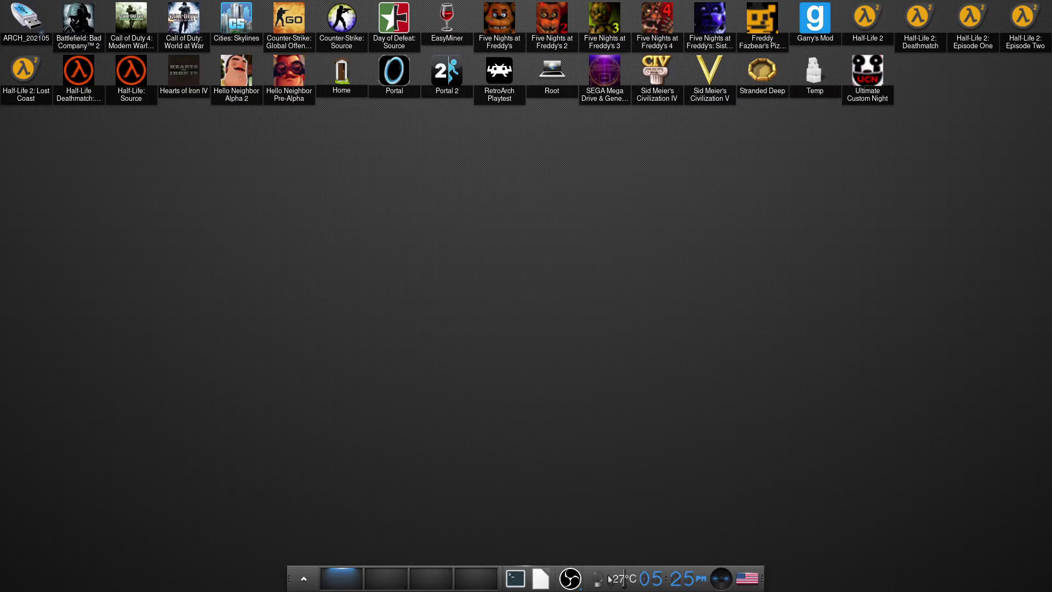
pyautogui.moveTo(623, 580)
pyautogui.moveTo(584, 579)
# Open the main menu from the shelf's start gadget and from empty desktop areas, dismissing it each time
pyautogui.click(296, 584)
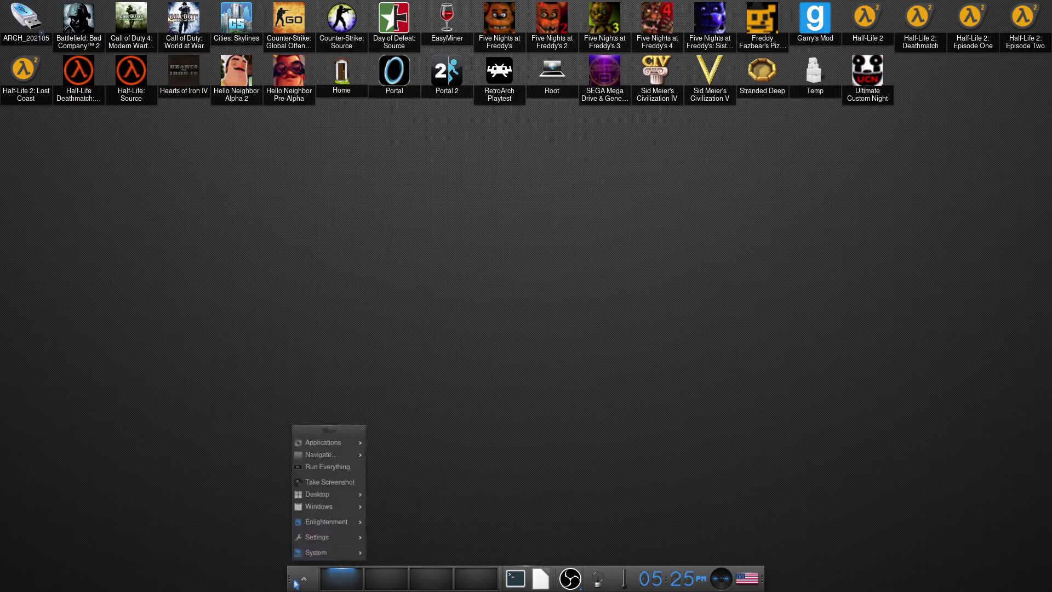
pyautogui.click(223, 373)
pyautogui.click(542, 228)
pyautogui.click(230, 293)
pyautogui.click(222, 297)
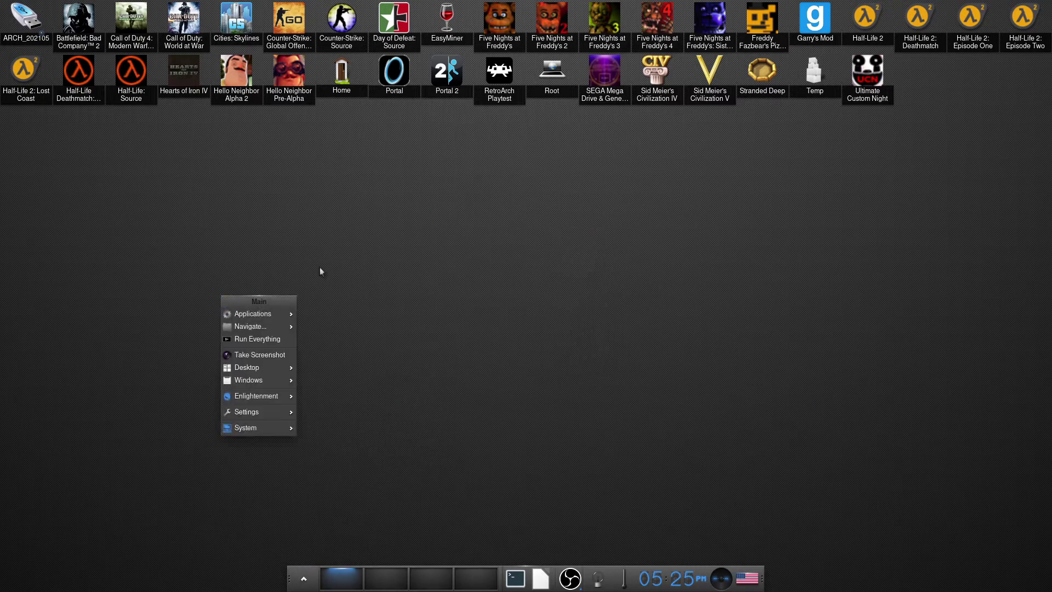
pyautogui.click(320, 271)
pyautogui.click(336, 253)
pyautogui.click(328, 226)
# Look through the Accessories, Programming and Games application categories in the desktop's main menu, then close it
pyautogui.click(327, 224)
pyautogui.moveTo(366, 245)
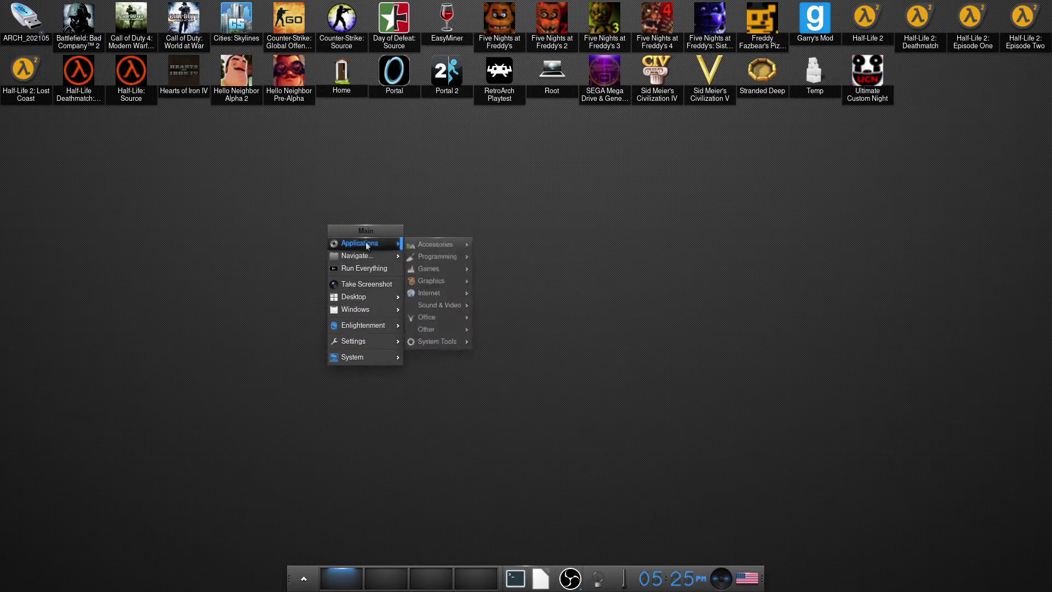
pyautogui.moveTo(428, 244)
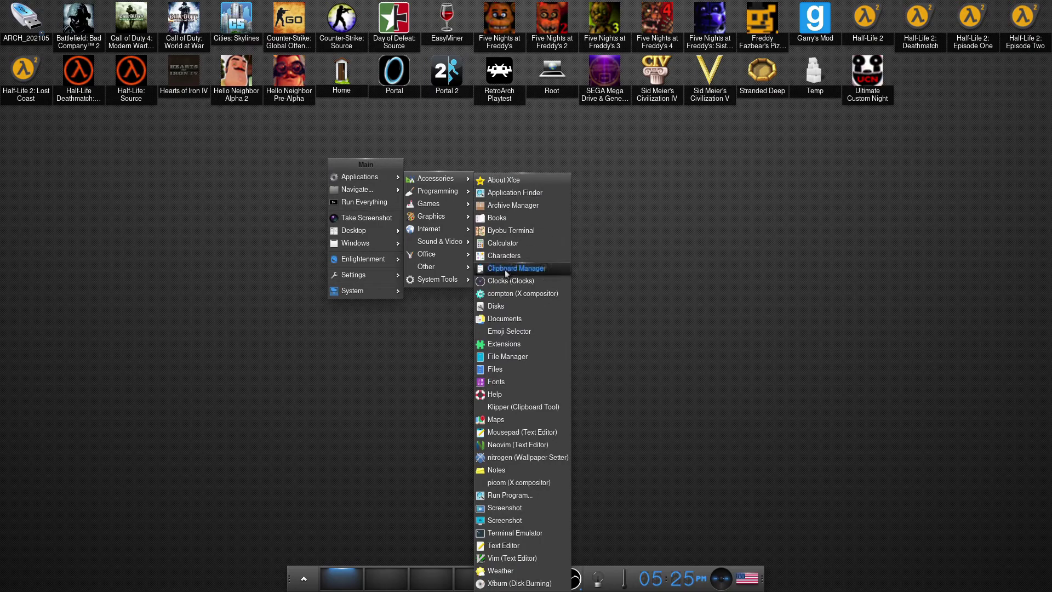
pyautogui.moveTo(436, 192)
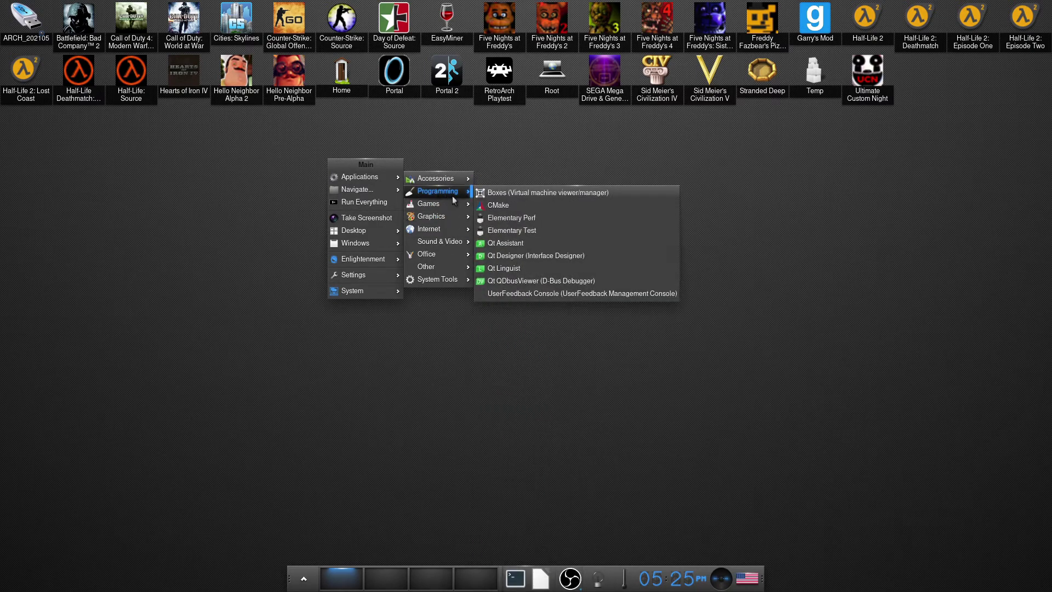
pyautogui.moveTo(456, 178)
pyautogui.moveTo(381, 179)
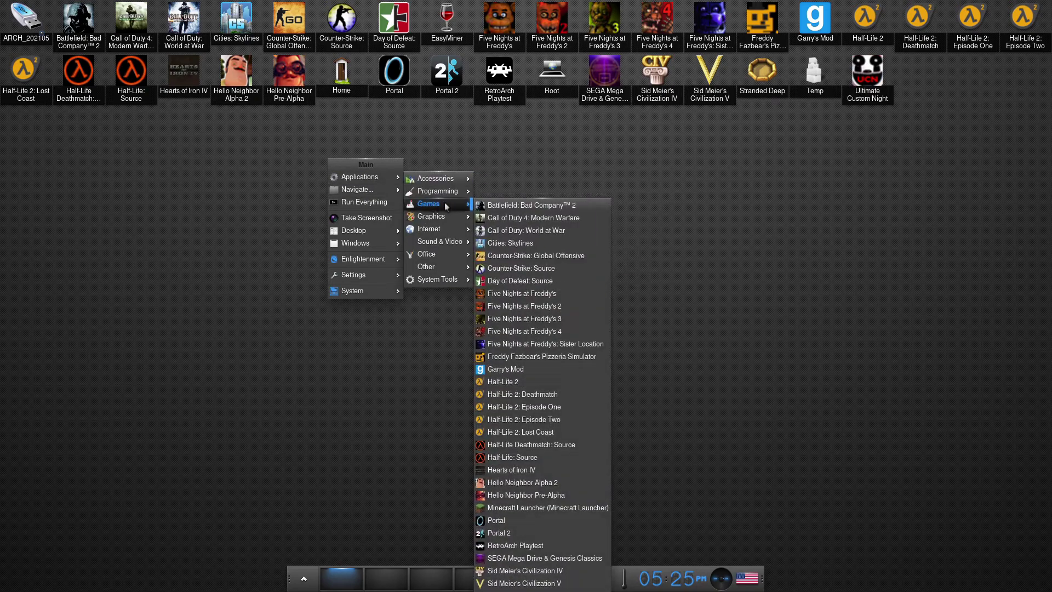
pyautogui.click(548, 214)
pyautogui.click(595, 213)
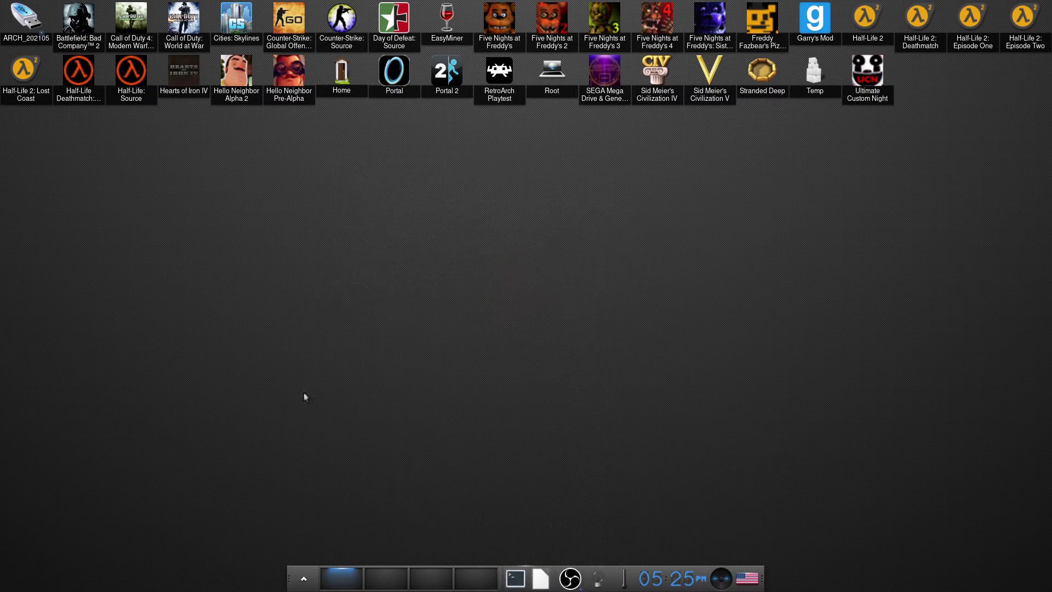
# Take a screenshot of the desktop, bring the screenshot window fully into view, and save the image
pyautogui.click(305, 580)
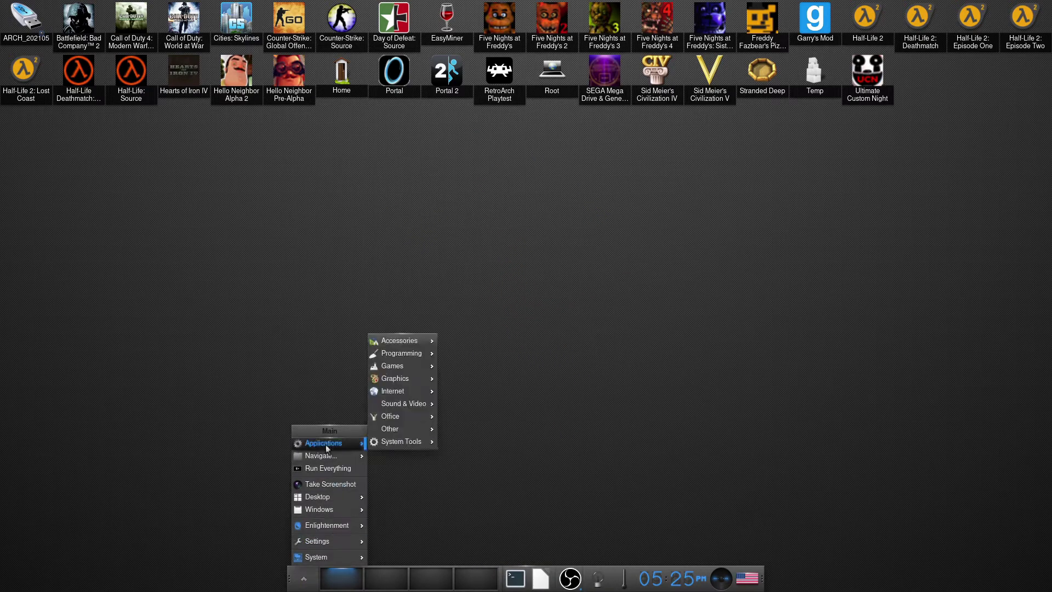
pyautogui.click(331, 482)
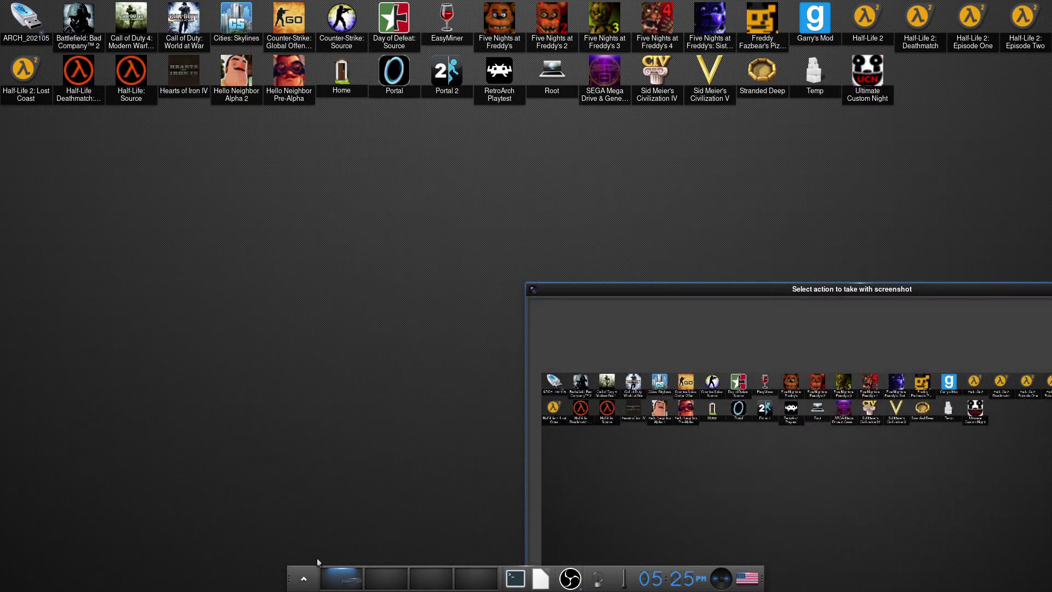
pyautogui.moveTo(718, 290); pyautogui.dragTo(331, 59)
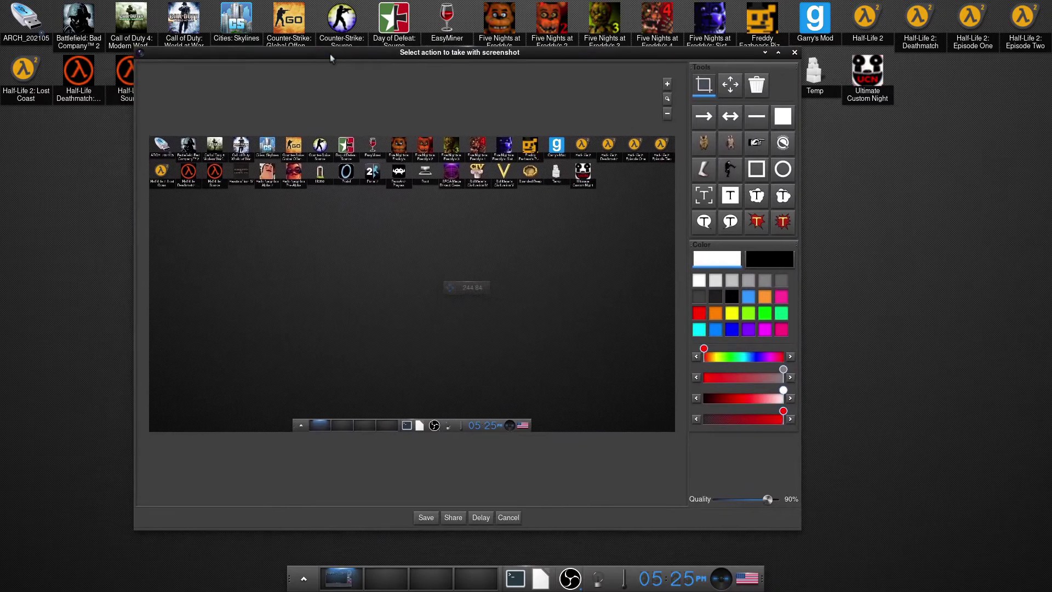
pyautogui.click(425, 517)
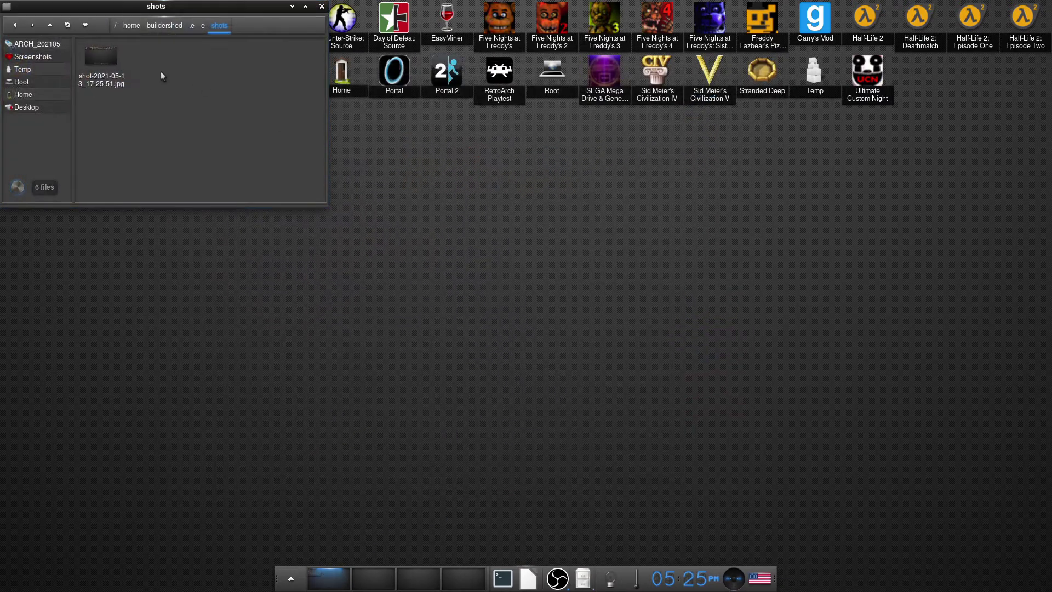
# Browse from the shots folder through its parent folders up to the home directory, then close the file manager
pyautogui.click(196, 28)
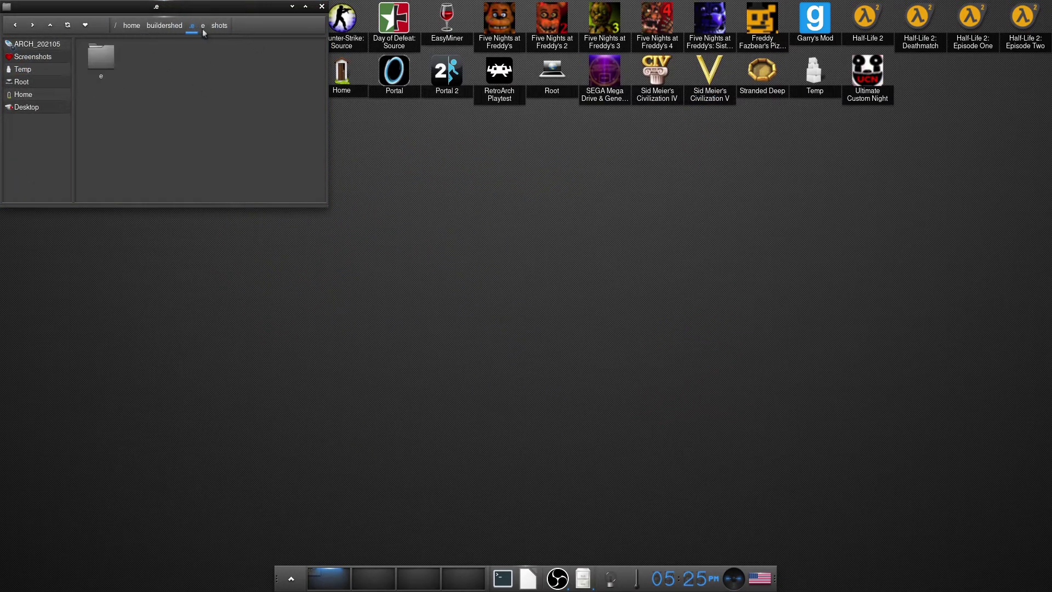
pyautogui.click(203, 29)
pyautogui.click(195, 28)
pyautogui.click(185, 25)
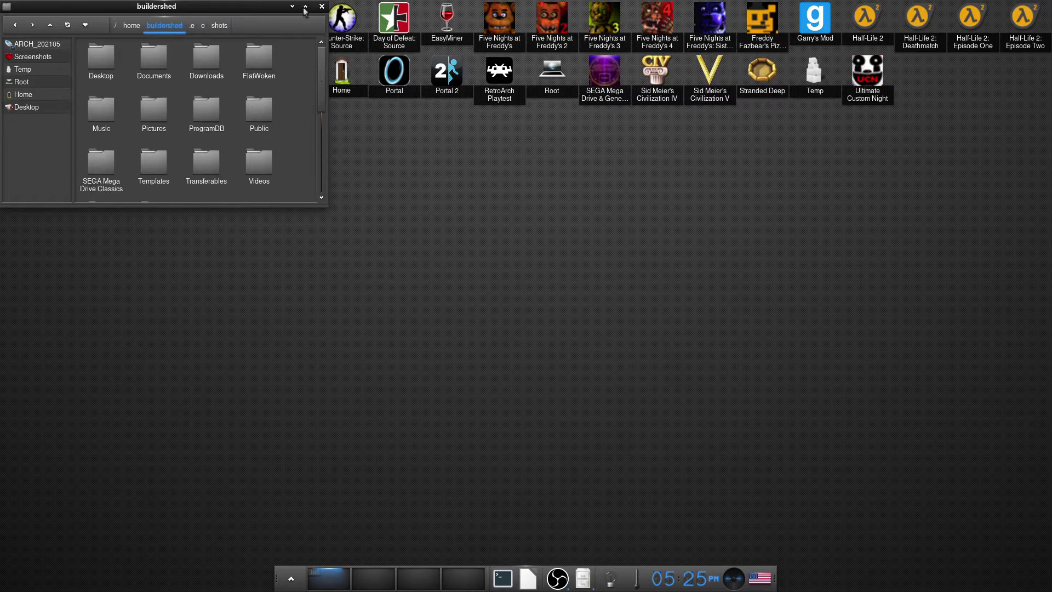
pyautogui.click(322, 7)
# Look at the Windows and Enlightenment submenus of the main menu, then close it
pyautogui.click(314, 575)
pyautogui.moveTo(329, 509)
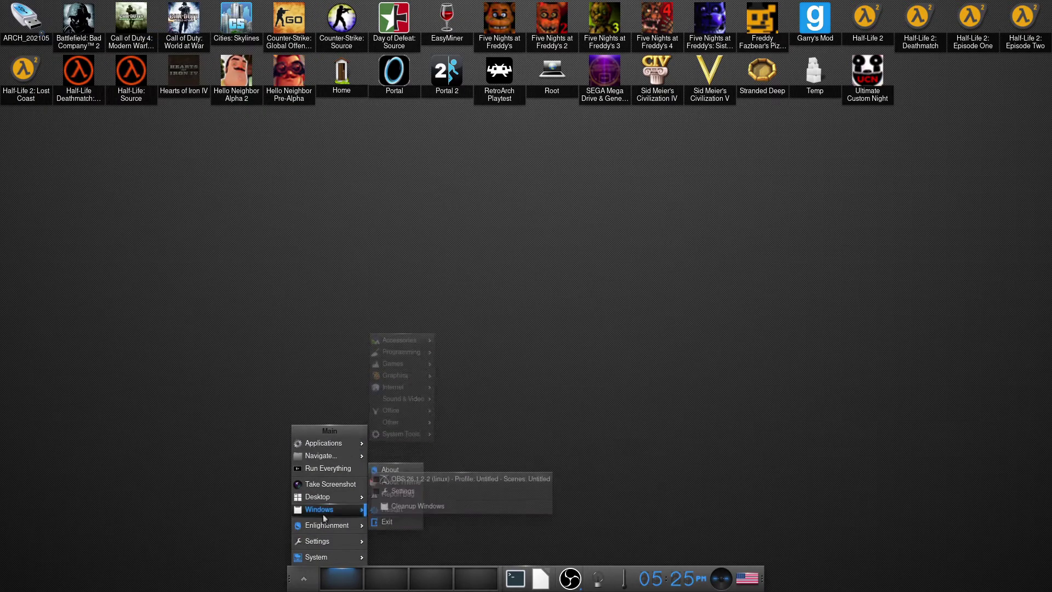
pyautogui.click(324, 359)
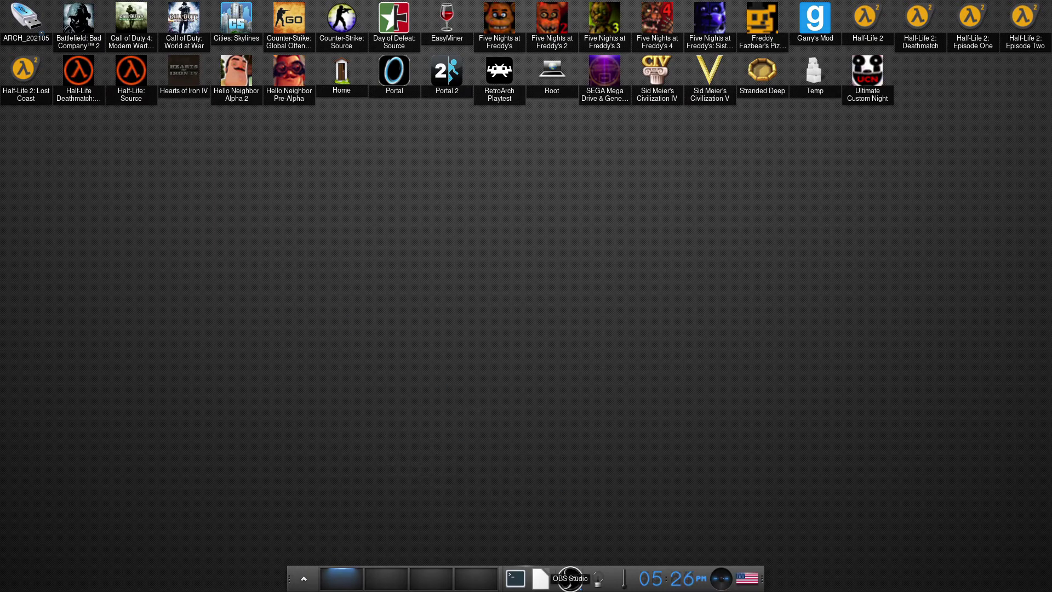
# Launch Xfce Terminal from the shelf and move its window below the desktop icons
pyautogui.click(516, 578)
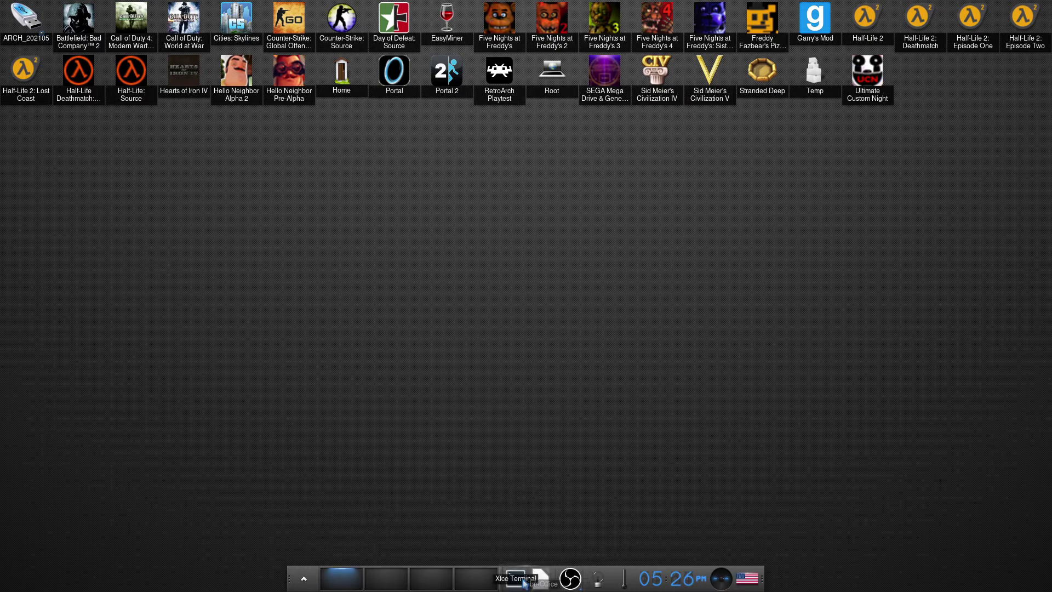
pyautogui.moveTo(296, 5); pyautogui.dragTo(471, 164)
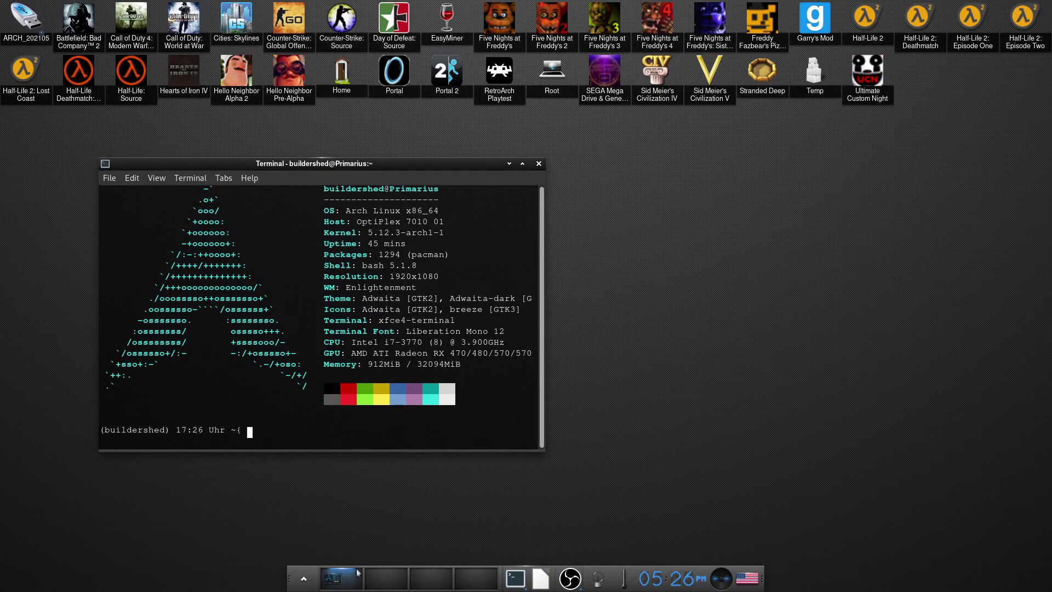
# Look through the Internet and System Tools application categories and launch the Enlightenment File Manager
pyautogui.click(305, 579)
pyautogui.moveTo(335, 444)
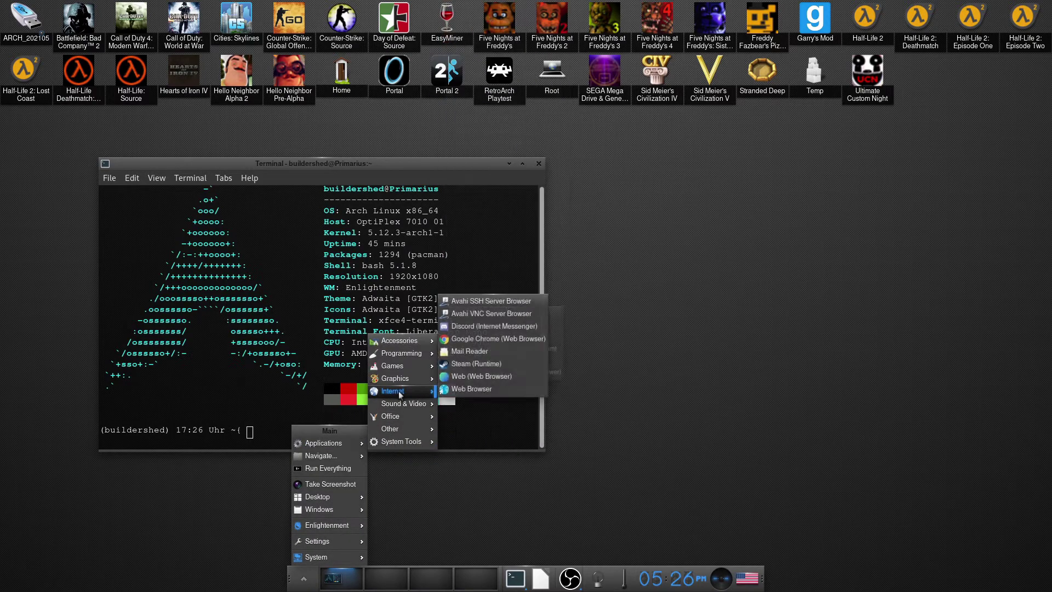
pyautogui.moveTo(403, 441)
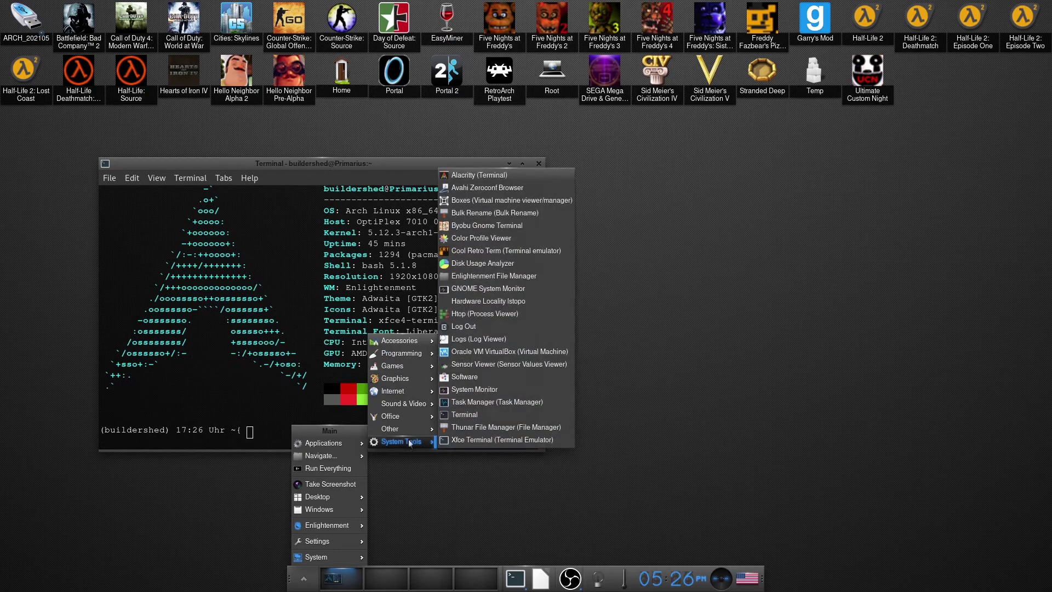
pyautogui.click(502, 427)
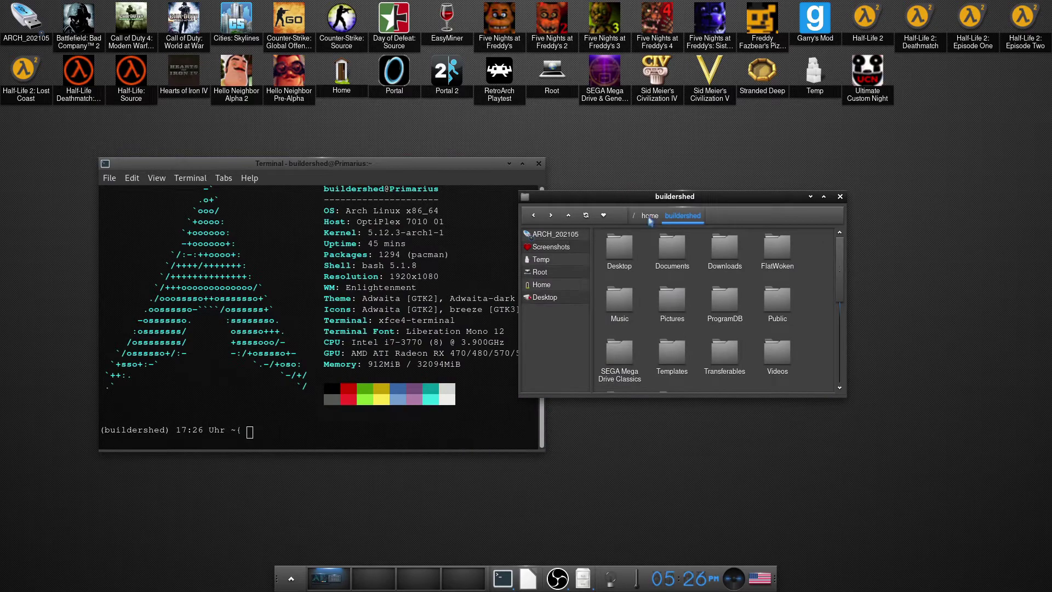
# Open the Pictures folder inside the personal home directory in the file manager
pyautogui.click(650, 216)
pyautogui.click(682, 216)
pyautogui.click(680, 247)
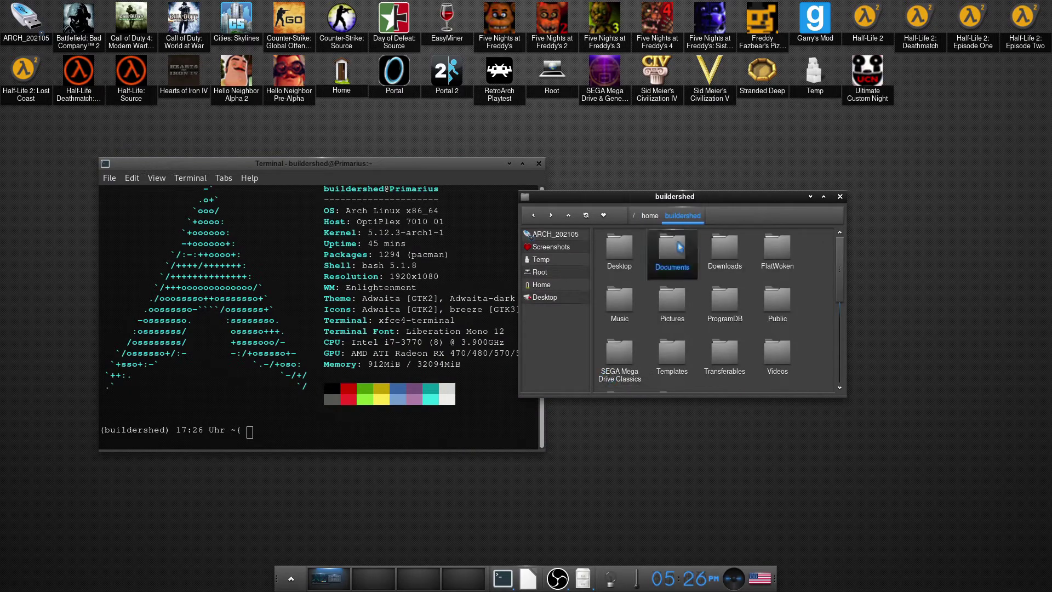
pyautogui.doubleClick(678, 313)
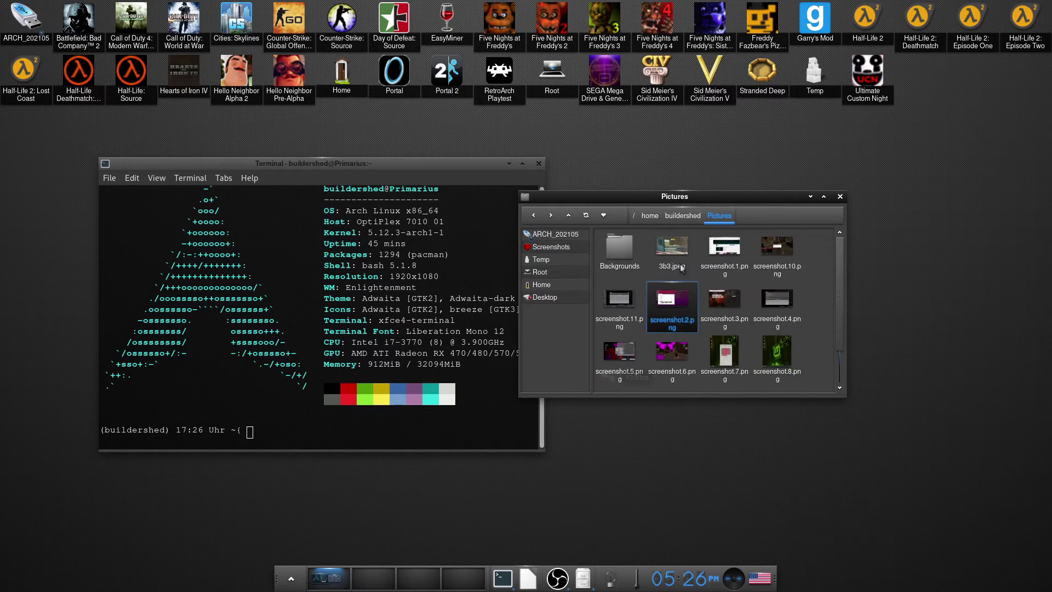
# Look through the applications offered for opening 3b3.jpeg, select Ristretto Image Viewer, and close the dialog without opening the image
pyautogui.click(672, 256)
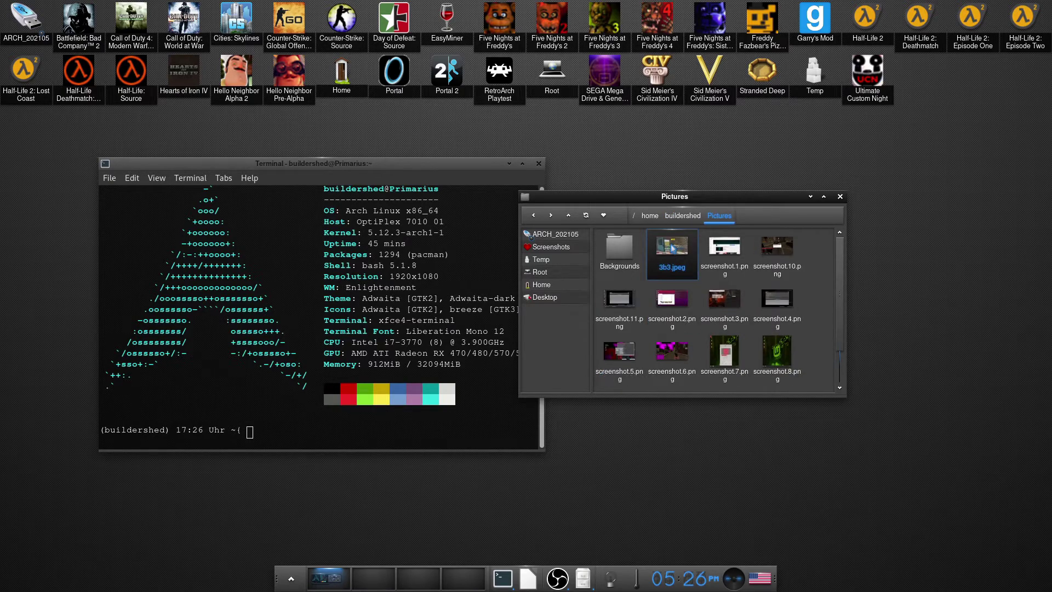
pyautogui.doubleClick(675, 248)
pyautogui.moveTo(588, 211); pyautogui.dragTo(689, 228)
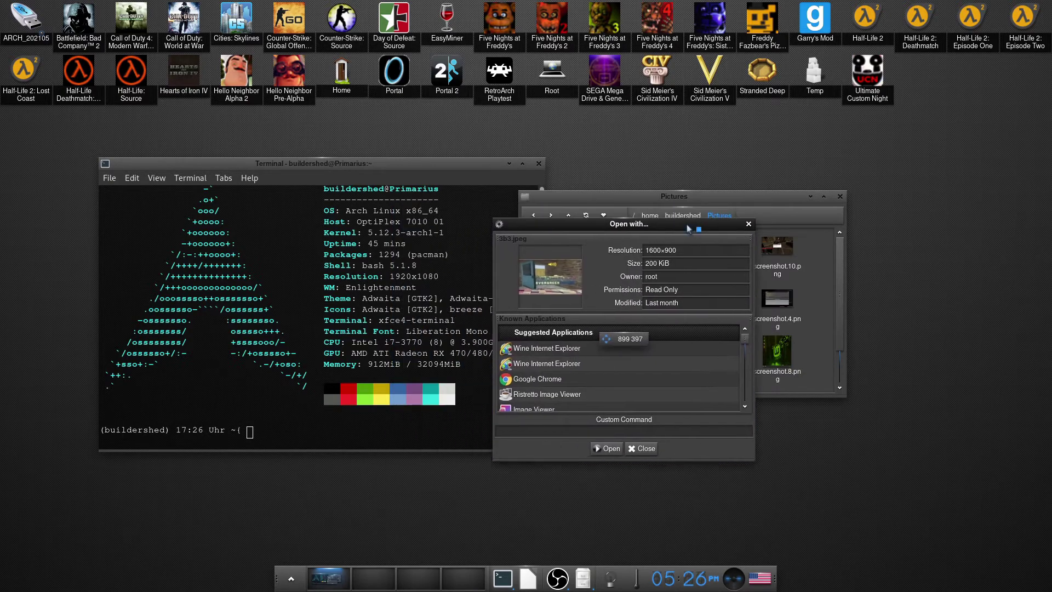
pyautogui.scroll(-5, 618, 365)
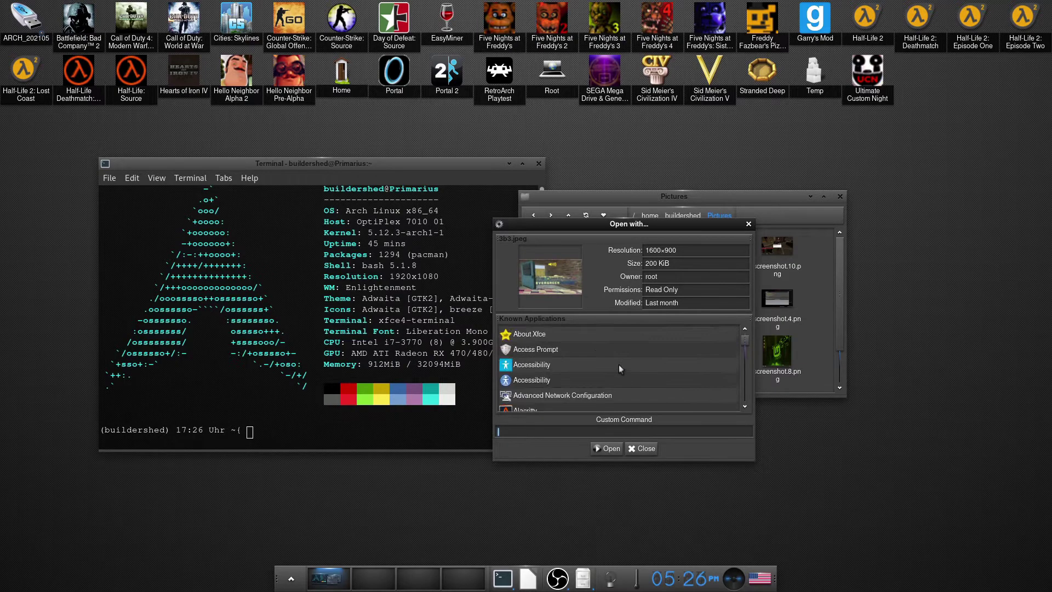
pyautogui.scroll(5, 620, 364)
pyautogui.click(608, 397)
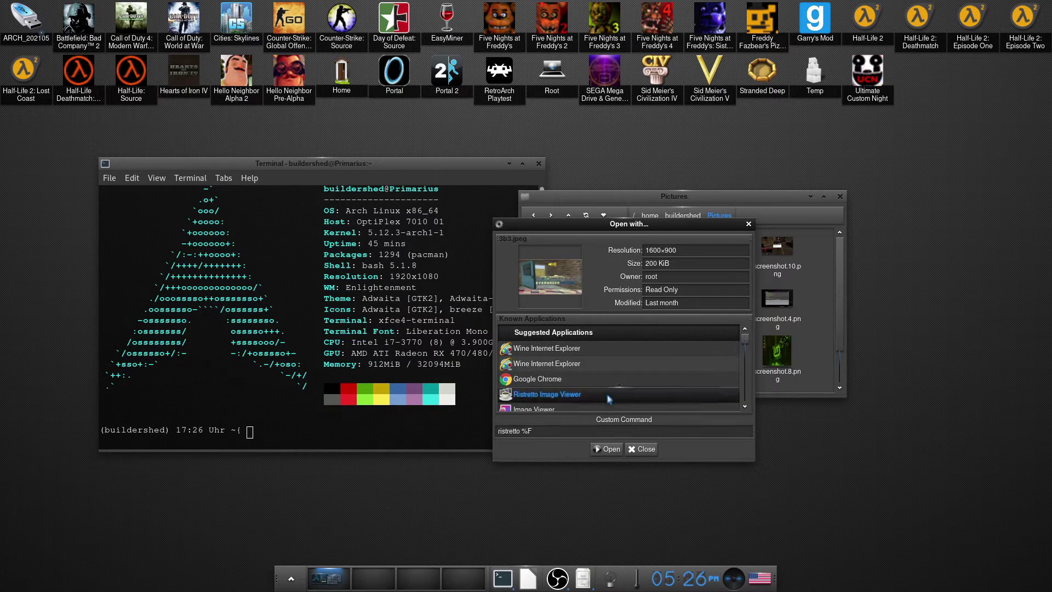
pyautogui.click(643, 449)
# Close the Pictures file manager window, and briefly show and dismiss the main menu on the desktop
pyautogui.moveTo(669, 211); pyautogui.dragTo(667, 229)
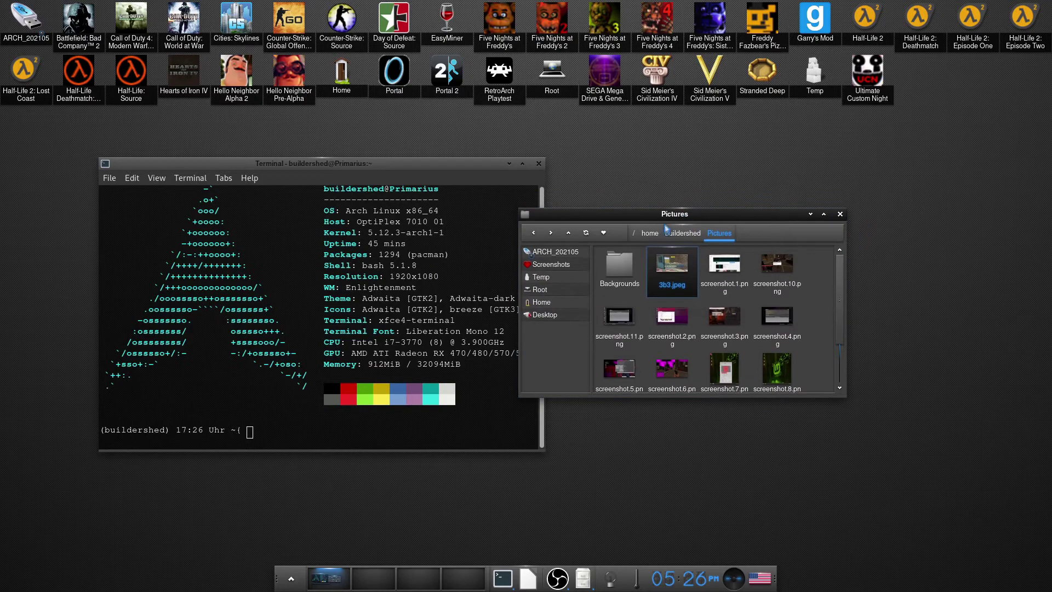
pyautogui.moveTo(754, 216); pyautogui.dragTo(763, 206)
pyautogui.click(848, 201)
pyautogui.click(628, 192)
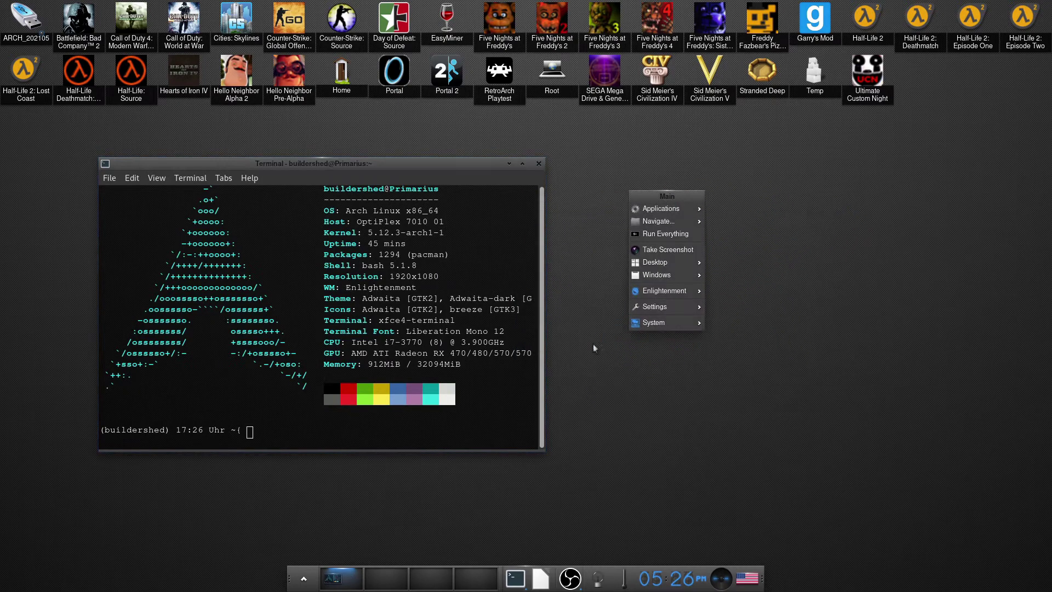
pyautogui.click(594, 347)
# Minimize the terminal window, and open and close a second Xfce Terminal window
pyautogui.moveTo(333, 164); pyautogui.dragTo(617, 168)
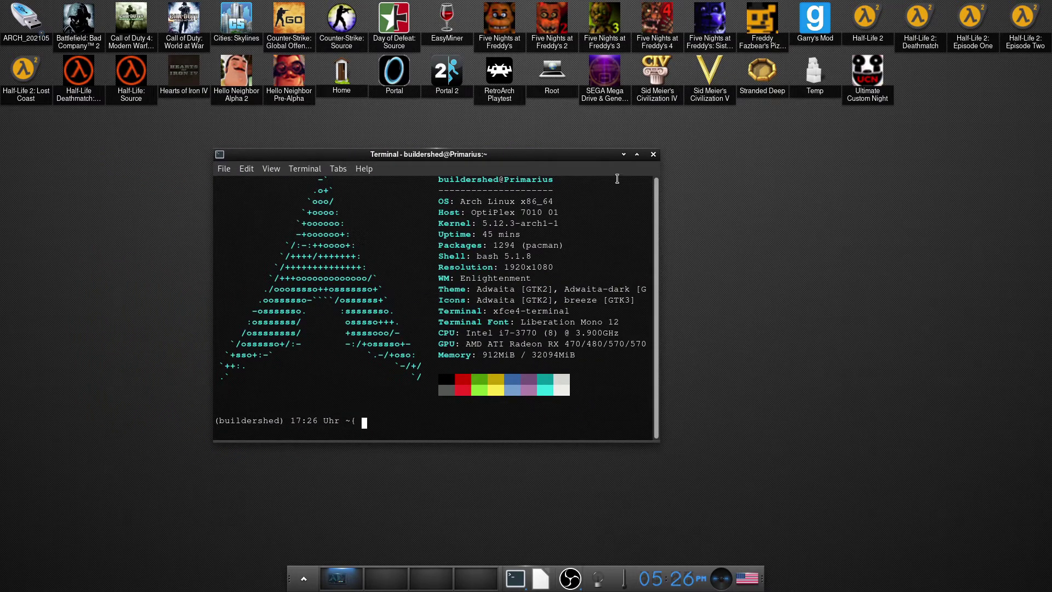
pyautogui.click(623, 155)
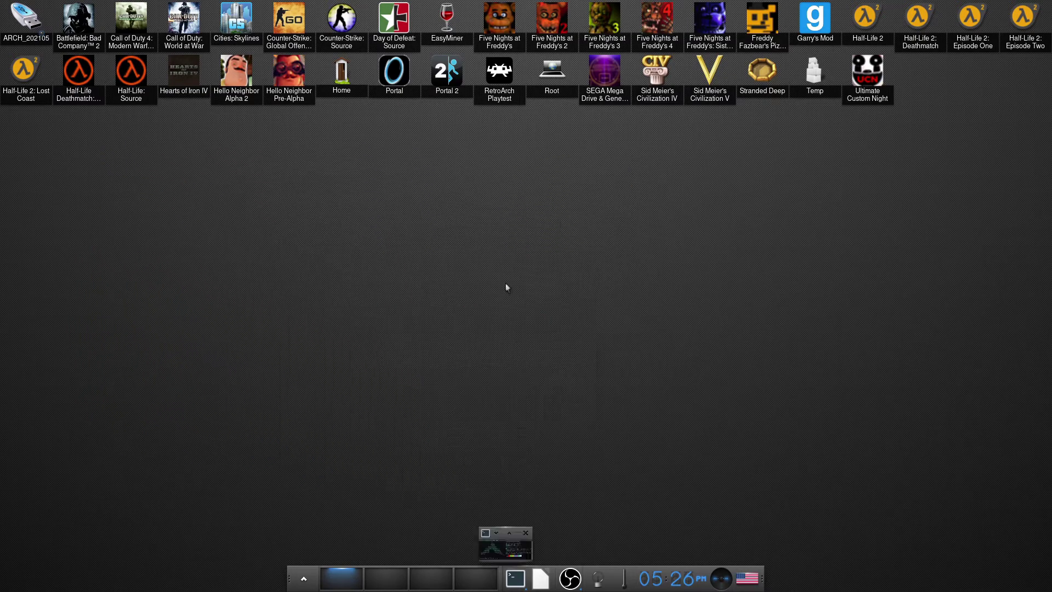
pyautogui.click(520, 584)
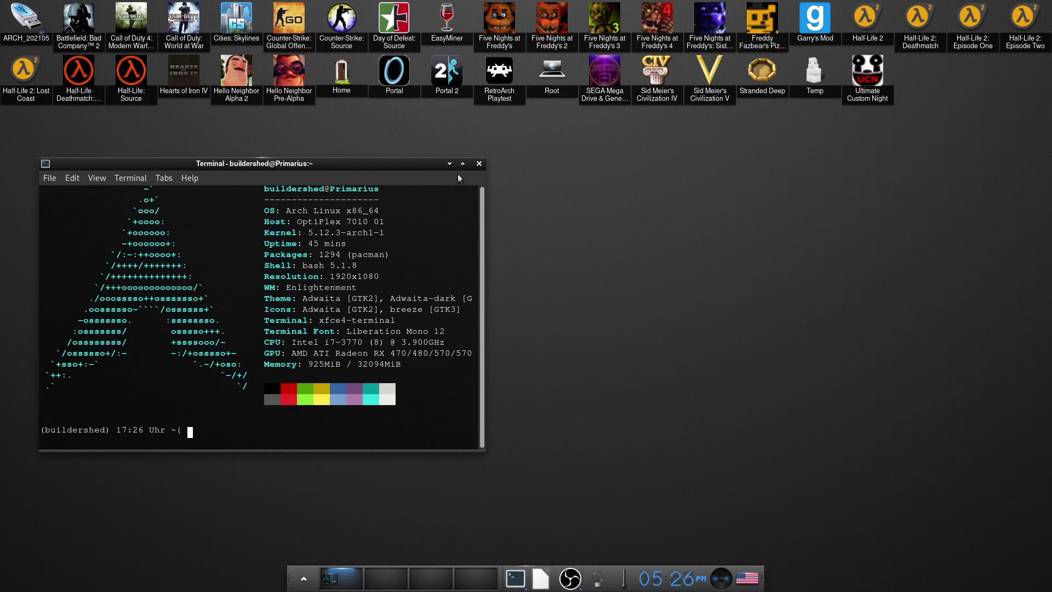
pyautogui.click(478, 164)
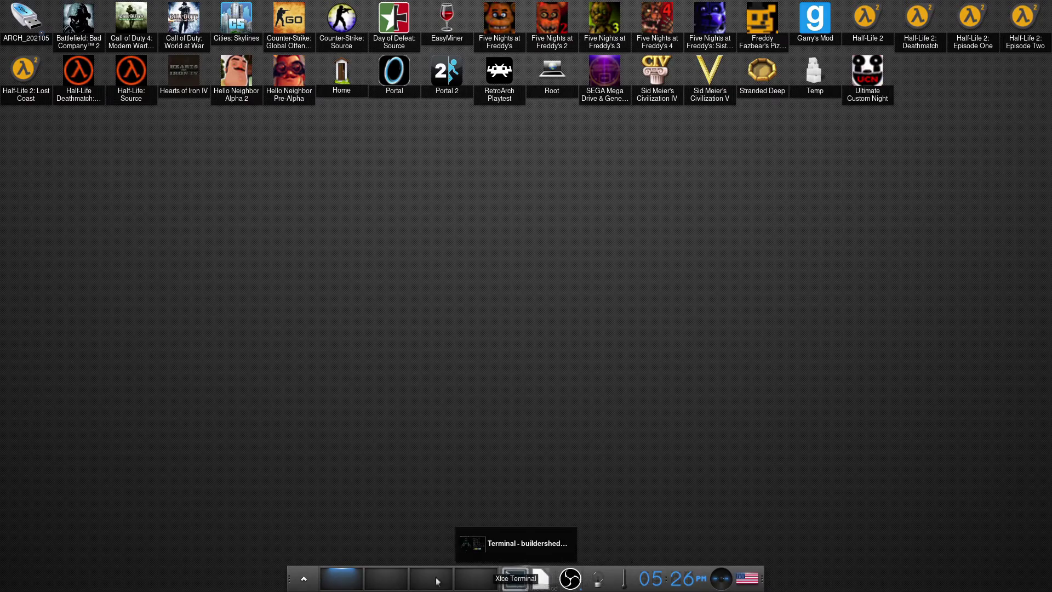
pyautogui.click(298, 574)
pyautogui.click(298, 573)
pyautogui.rightClick(587, 267)
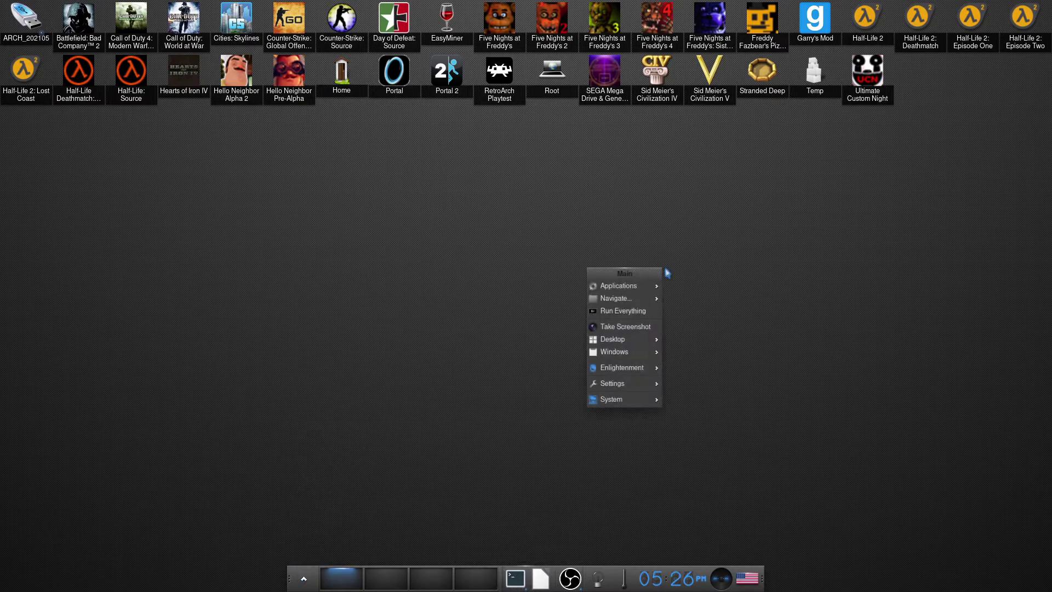
pyautogui.click(747, 226)
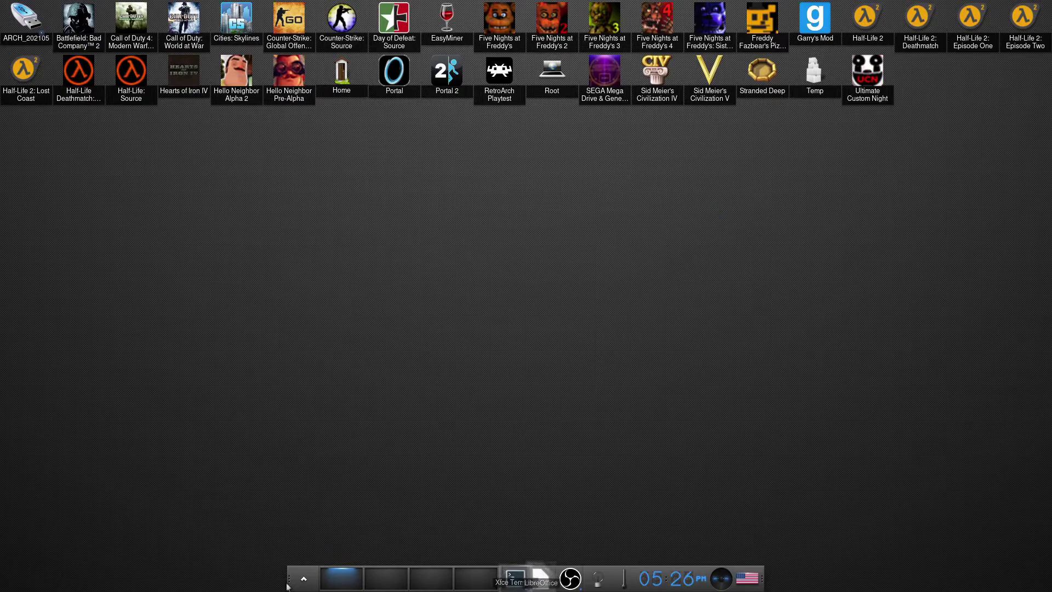
# Launch Steam (Runtime) from the Games application category
pyautogui.click(304, 579)
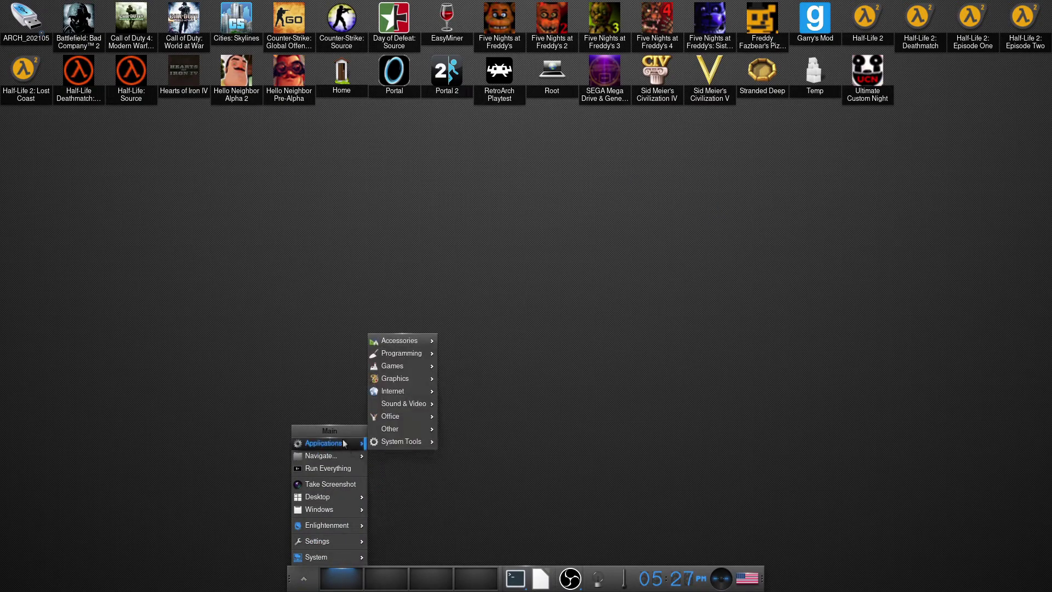
pyautogui.moveTo(413, 377)
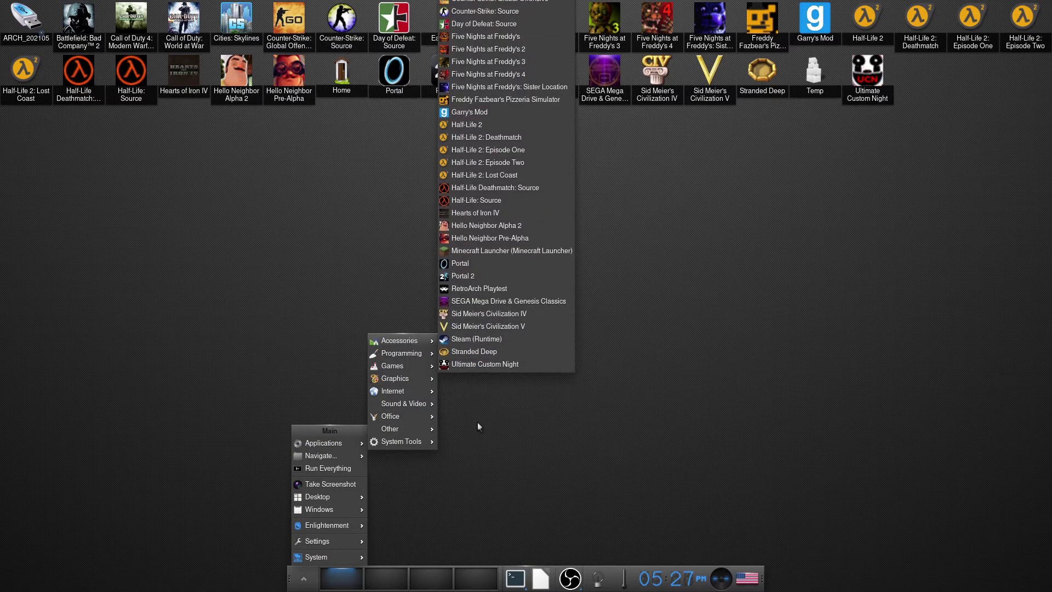
pyautogui.click(475, 344)
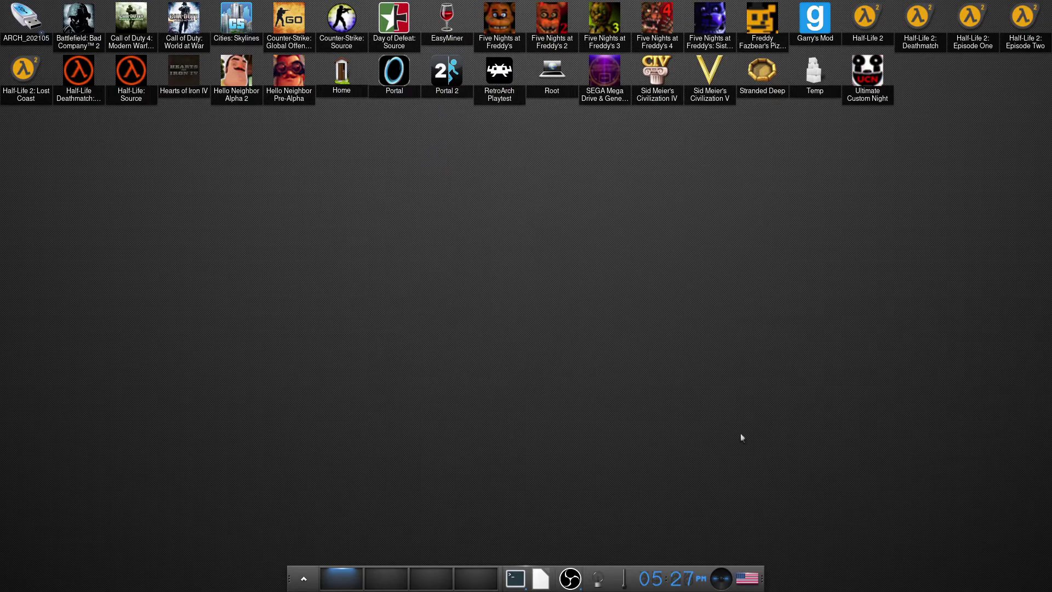
# Open the Settings Panel and bring up Wallpaper Settings from the Look category
pyautogui.click(243, 325)
pyautogui.moveTo(275, 436)
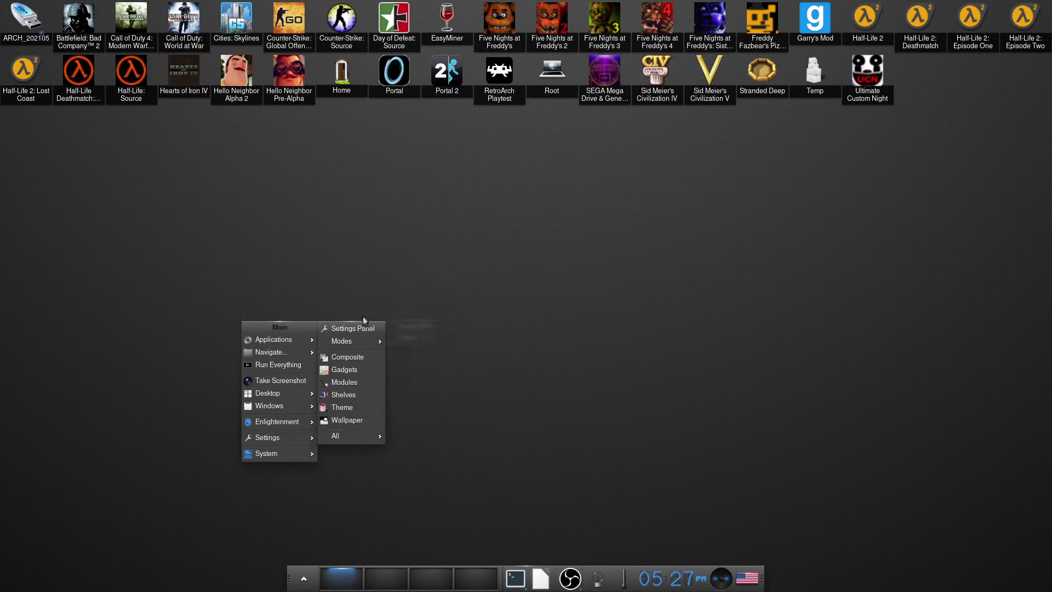
pyautogui.click(345, 328)
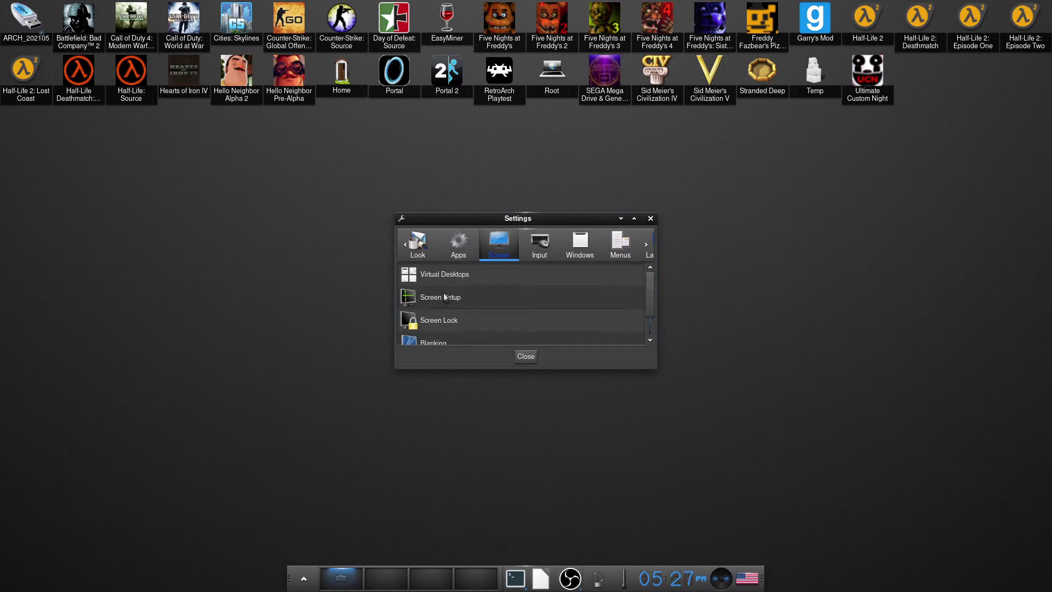
pyautogui.click(449, 243)
pyautogui.click(424, 245)
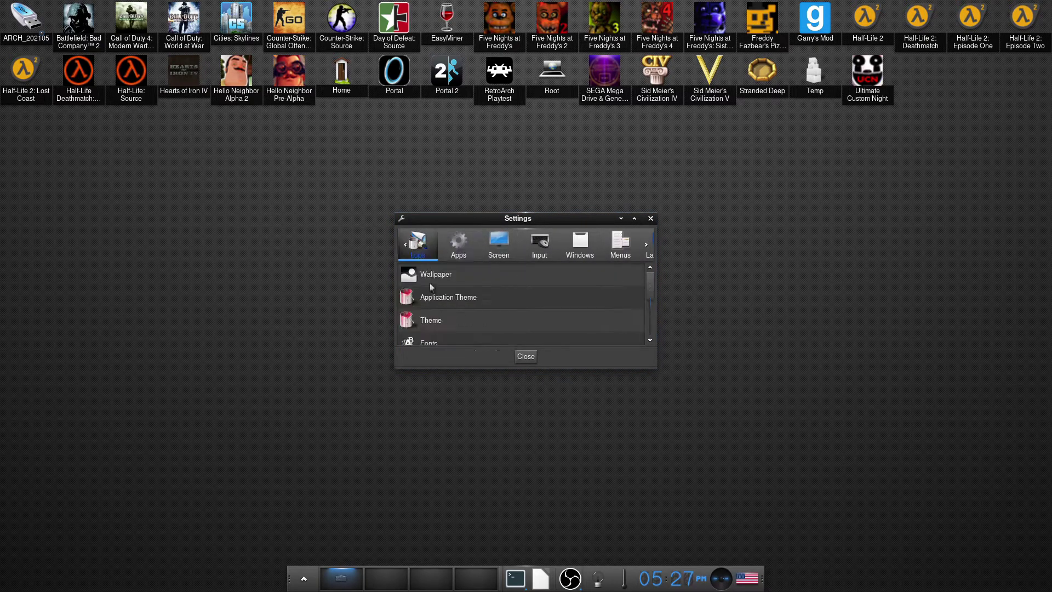
pyautogui.click(447, 281)
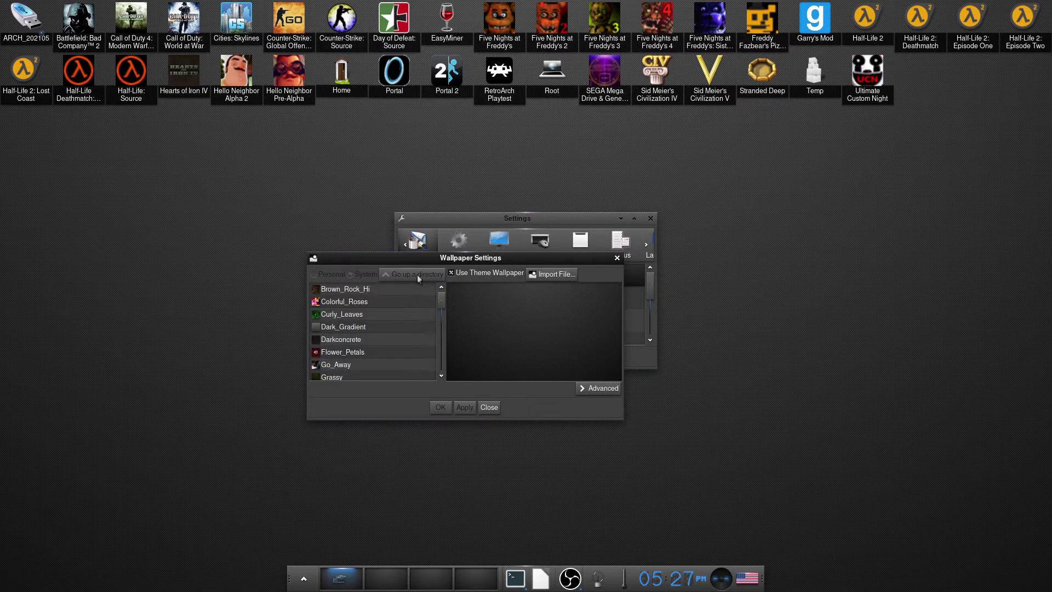
# Turn off the theme wallpaper, apply the image from the Personal collection as the desktop background, and close the wallpaper settings
pyautogui.click(467, 274)
pyautogui.click(331, 274)
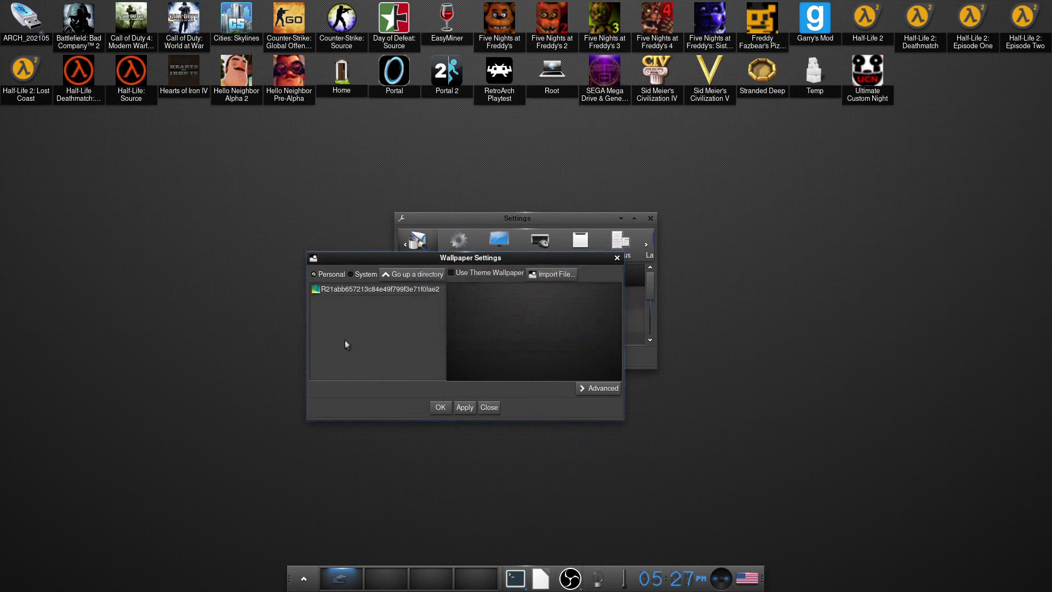
pyautogui.click(354, 291)
pyautogui.click(464, 407)
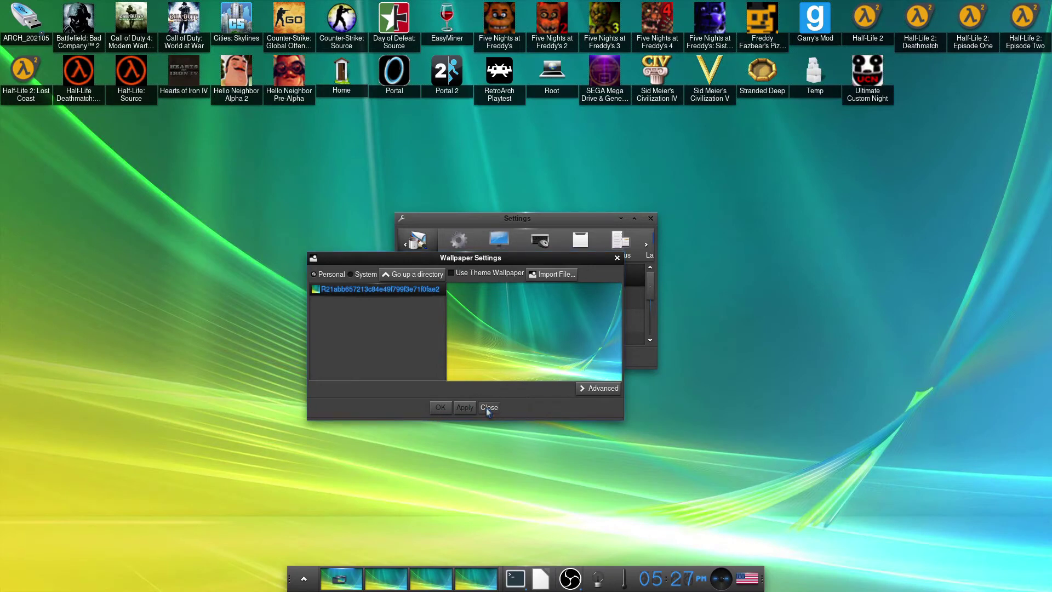
pyautogui.click(486, 408)
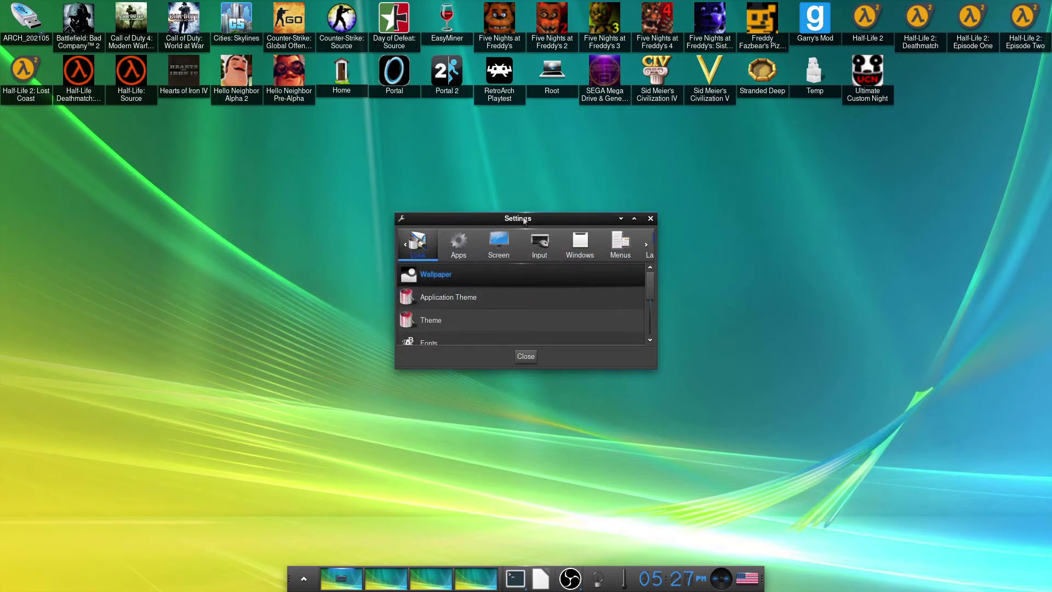
# Move the Settings window aside, open Application Theme settings, and browse the theme list, selecting Chicago95 (v2) (v3)
pyautogui.moveTo(525, 220); pyautogui.dragTo(805, 179)
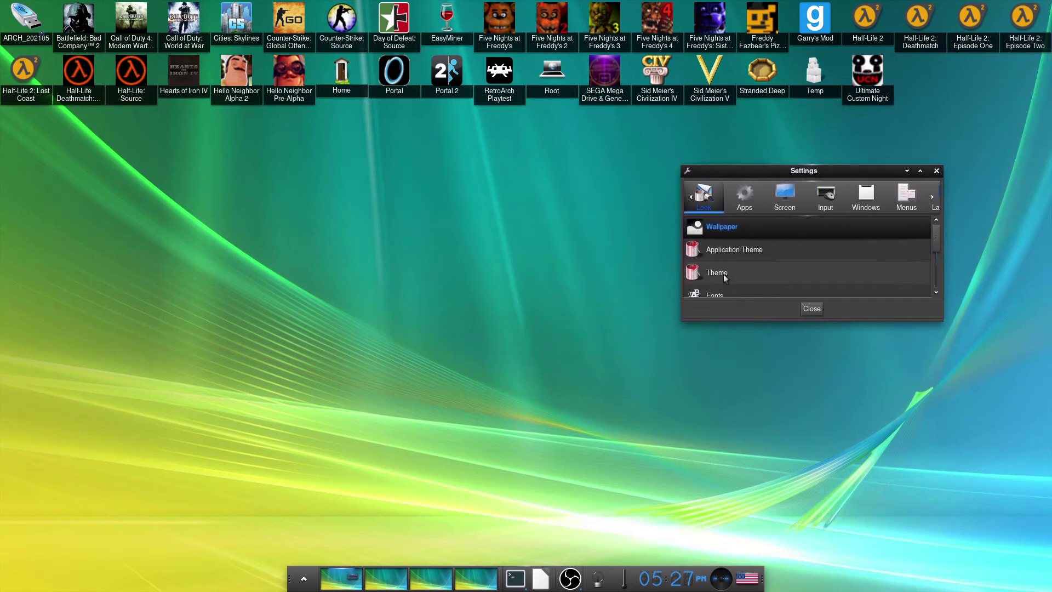
pyautogui.moveTo(740, 168); pyautogui.dragTo(663, 155)
pyautogui.click(679, 237)
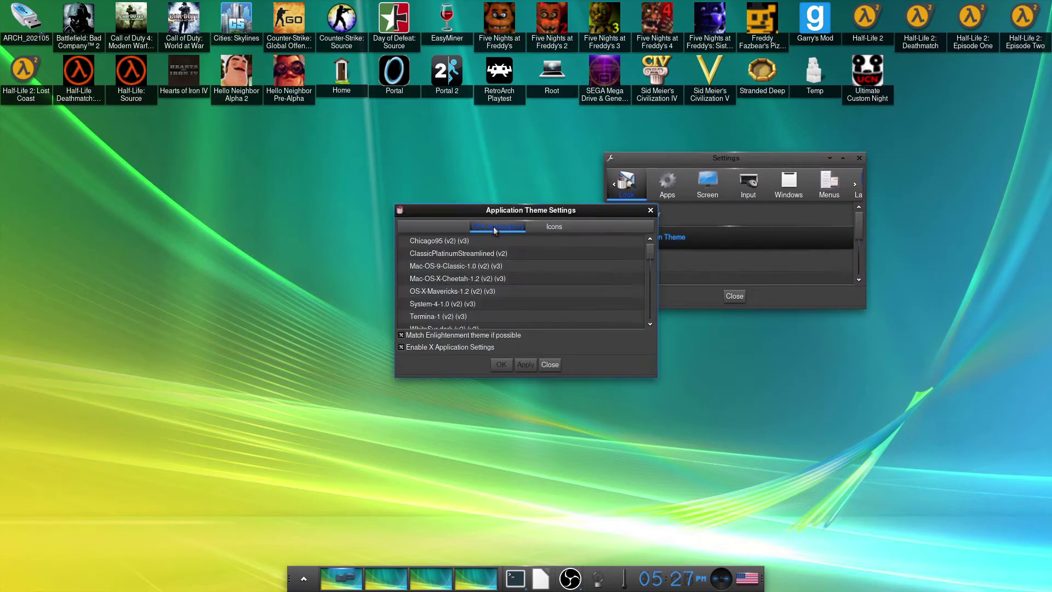
pyautogui.click(462, 244)
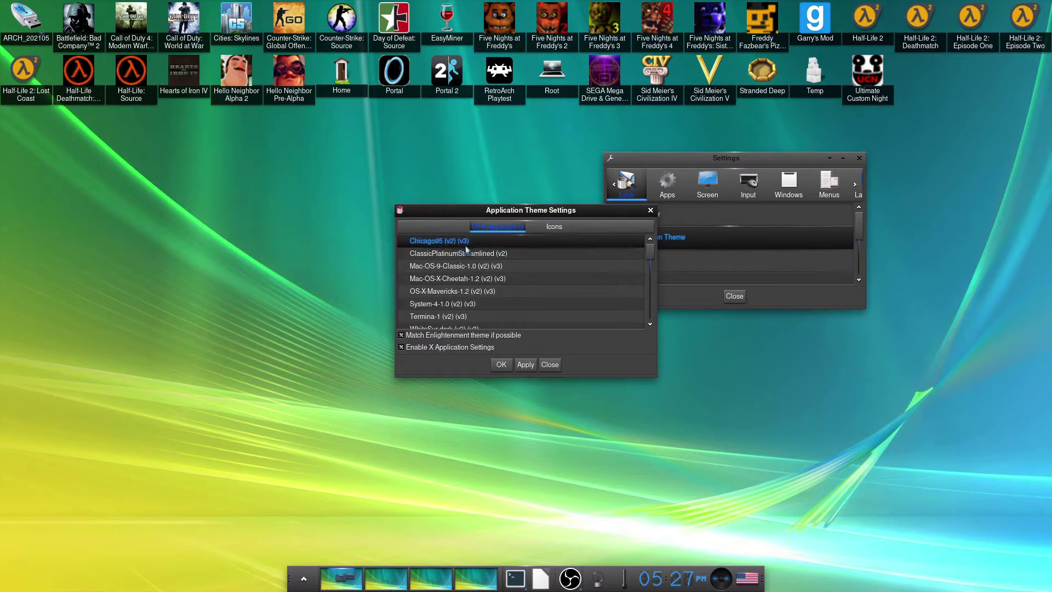
pyautogui.moveTo(572, 210); pyautogui.dragTo(370, 189)
pyautogui.scroll(-5, 363, 245)
pyautogui.scroll(-2, 358, 245)
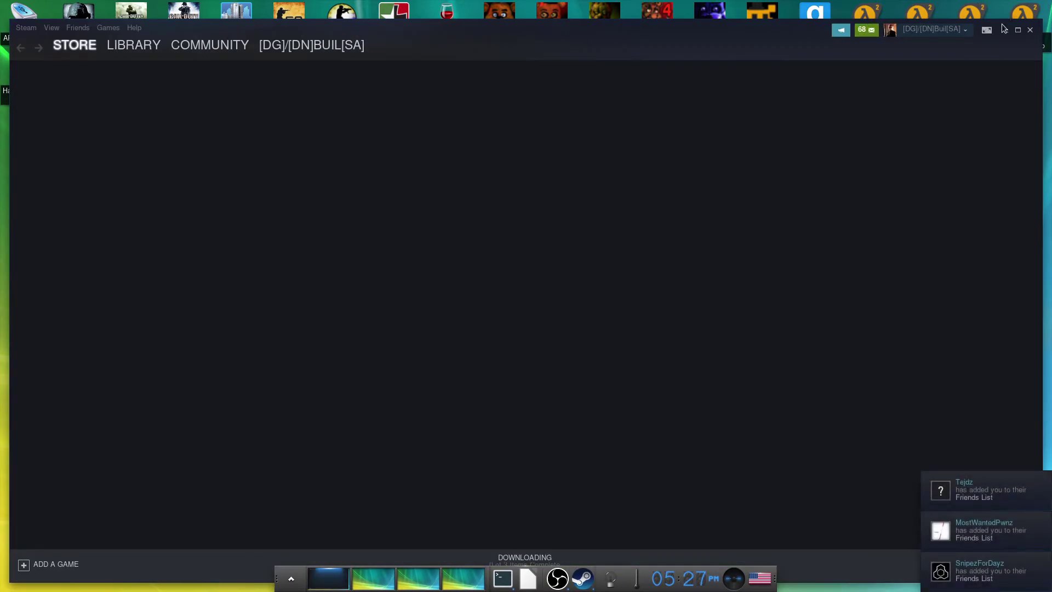
# Minimize the main Steam window and close the Steam News window
pyautogui.click(1004, 28)
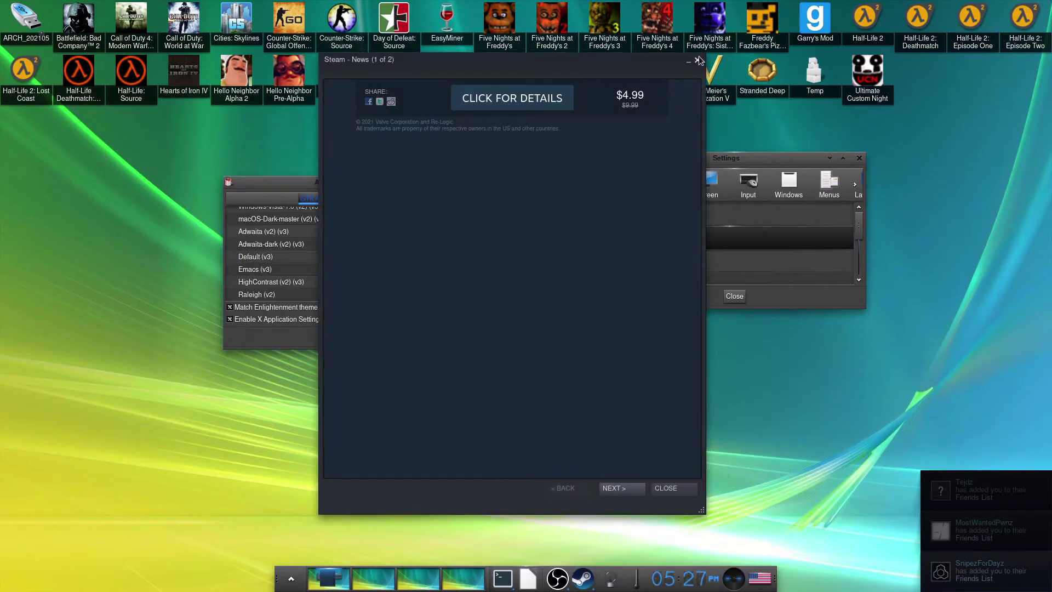
pyautogui.click(697, 60)
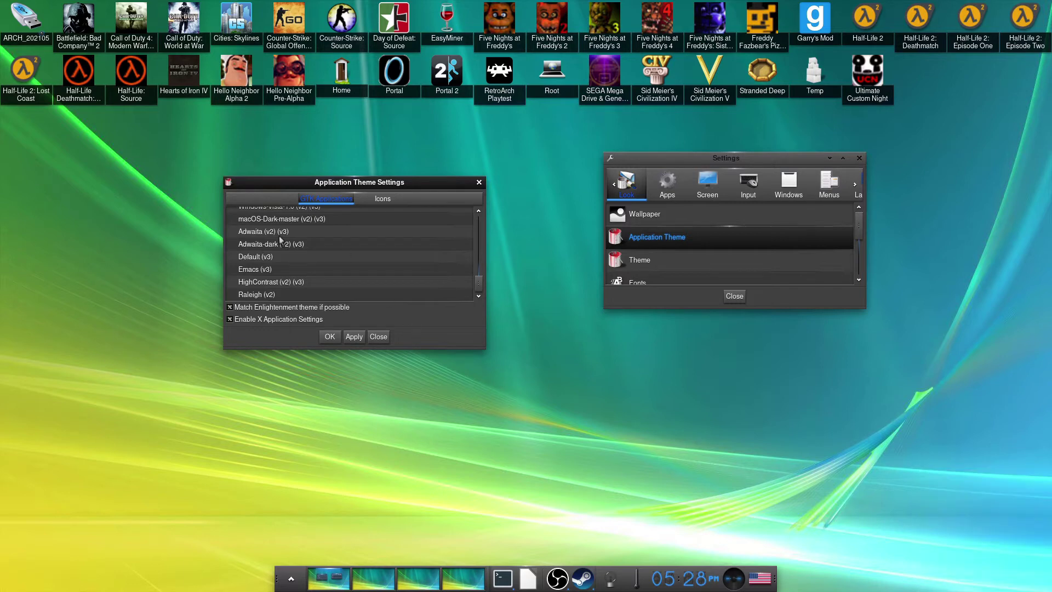
# Apply the Raleigh (v2) application theme
pyautogui.scroll(2, 342, 239)
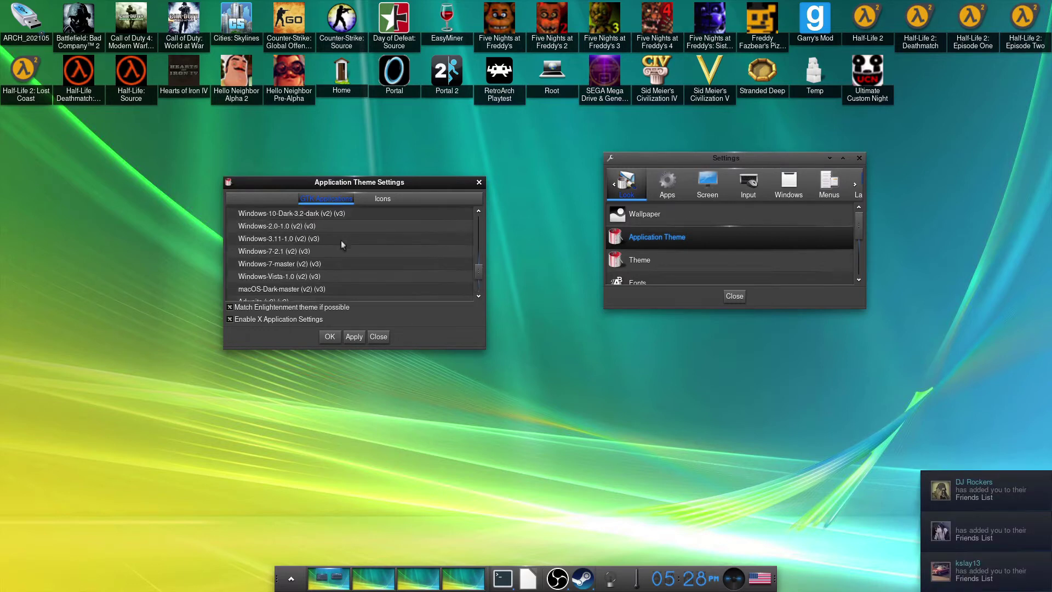
pyautogui.scroll(-2, 330, 245)
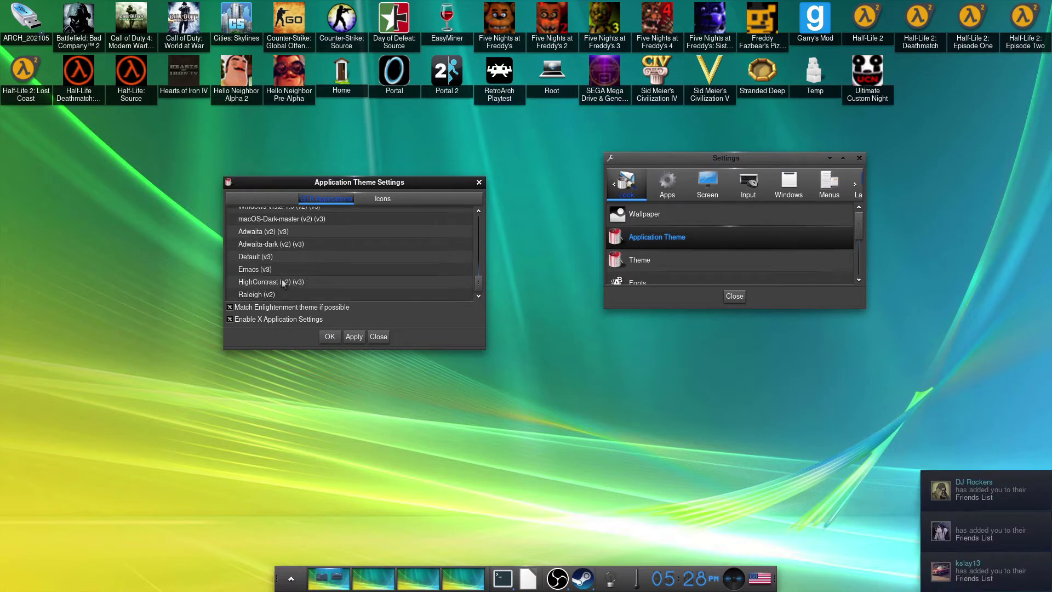
pyautogui.click(251, 294)
pyautogui.click(353, 337)
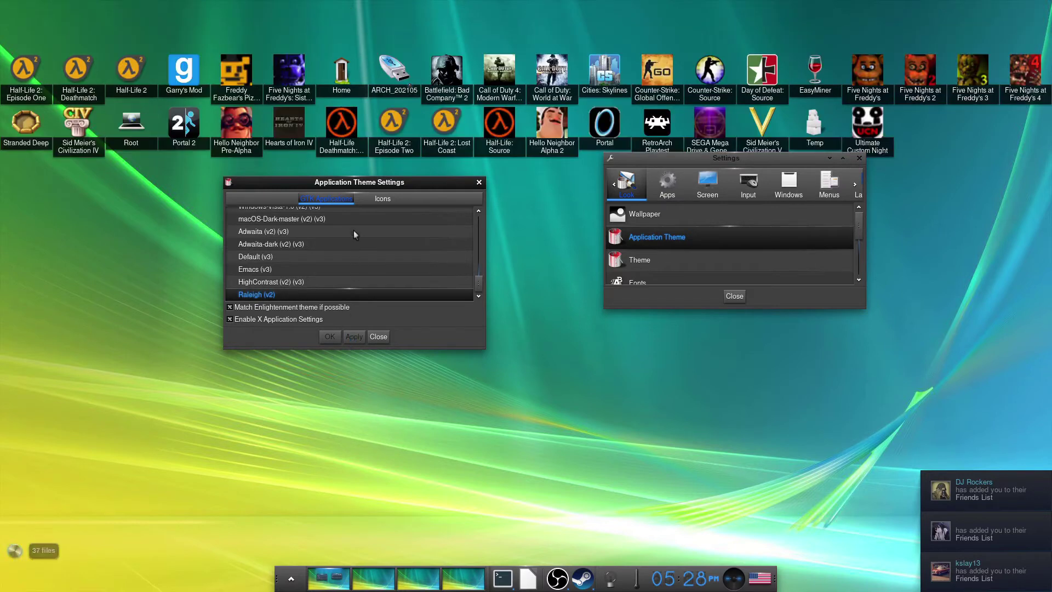
# Move the Application Theme Settings dialog slightly and apply the Windows-3.11-1.0 (v2) (v3) theme
pyautogui.moveTo(338, 192); pyautogui.dragTo(372, 230)
pyautogui.scroll(3, 349, 295)
pyautogui.click(349, 296)
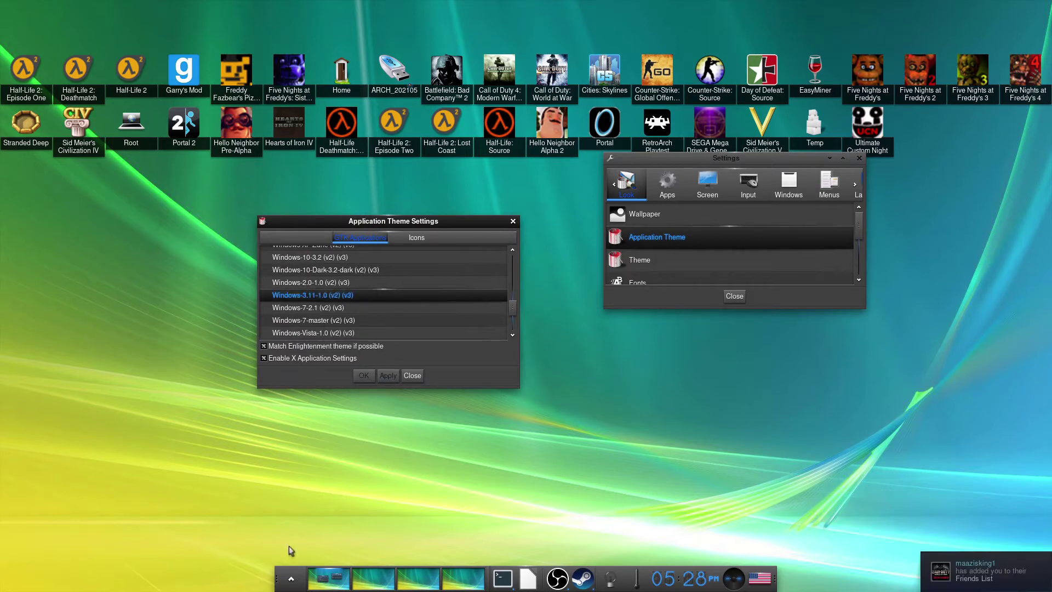
# Restore the terminal window, reposition it, look through its menus under the new application theme, and minimize it
pyautogui.click(503, 579)
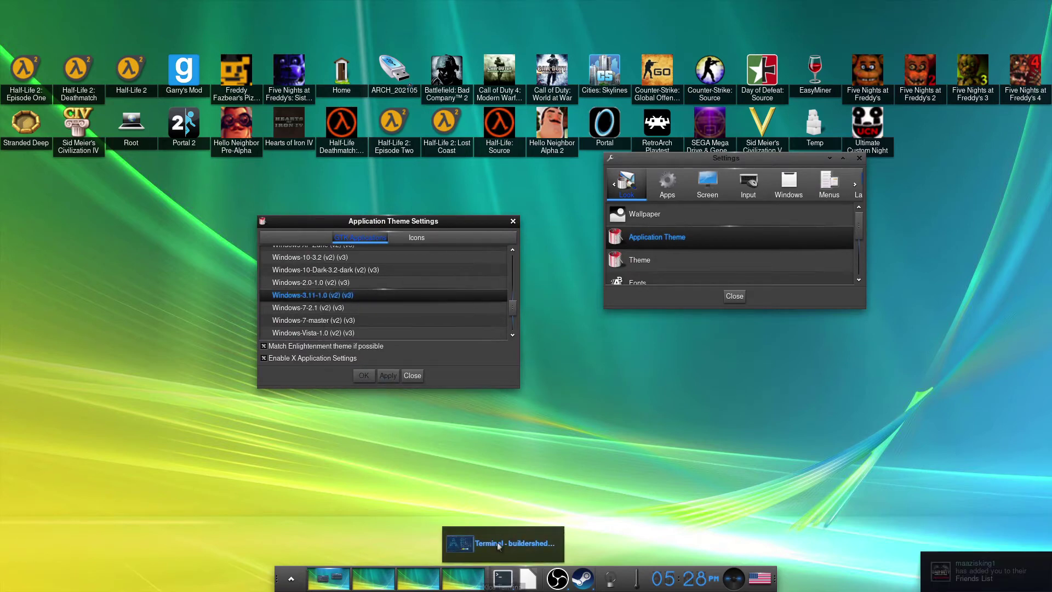
pyautogui.moveTo(459, 159); pyautogui.dragTo(328, 200)
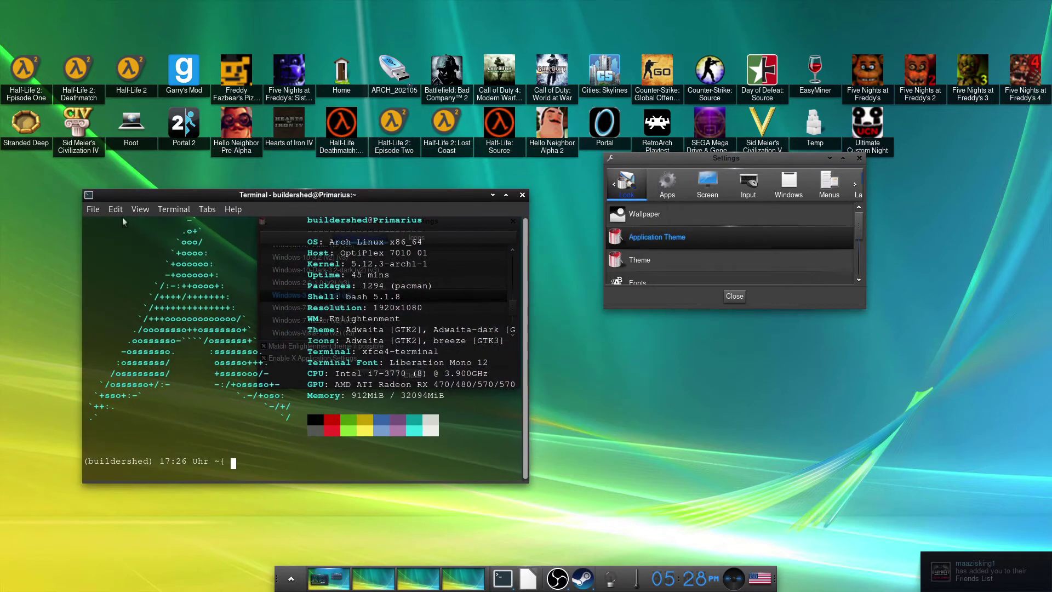
pyautogui.click(83, 209)
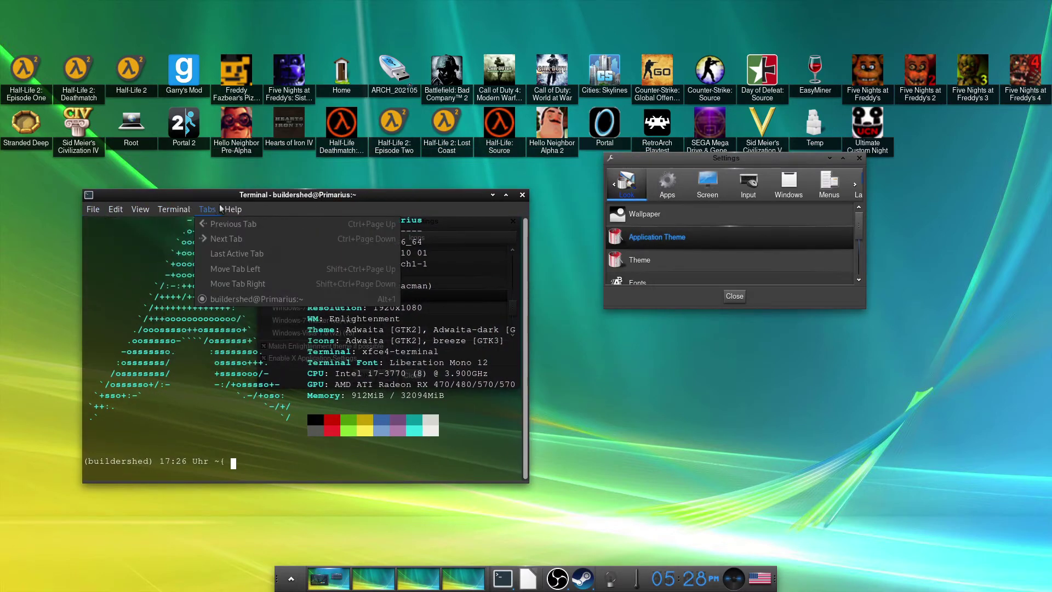
pyautogui.click(492, 200)
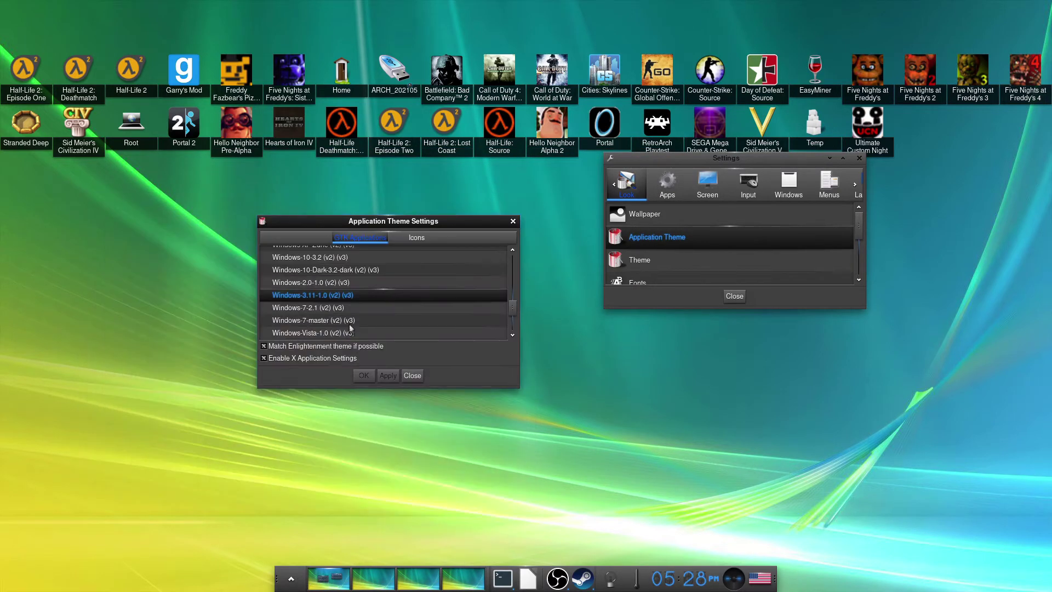
# Apply the Default (v3) application theme
pyautogui.scroll(-3, 350, 324)
pyautogui.scroll(3, 383, 297)
pyautogui.scroll(-3, 382, 297)
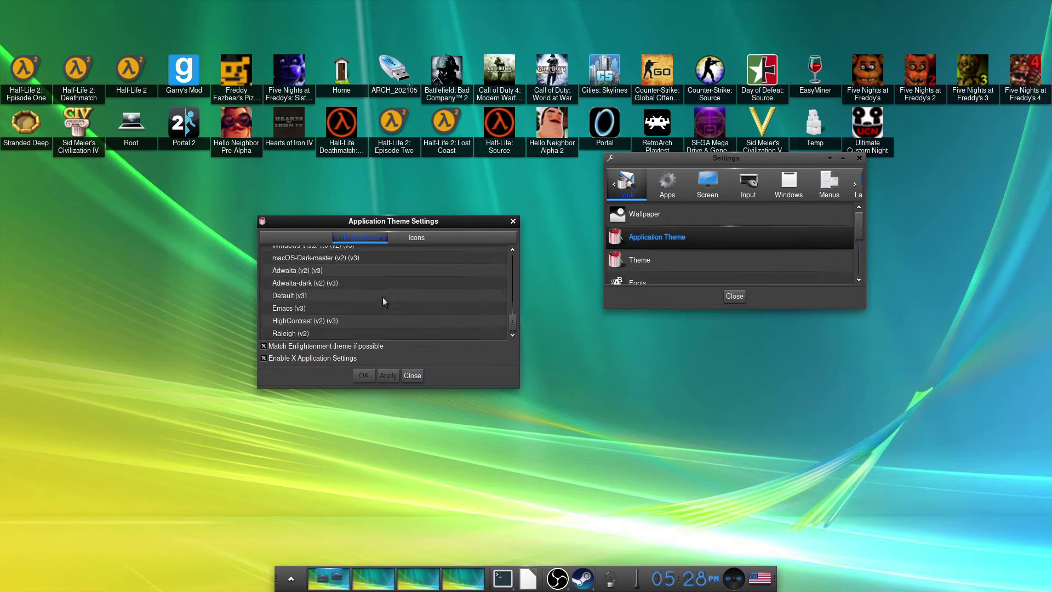
pyautogui.click(353, 296)
pyautogui.click(388, 375)
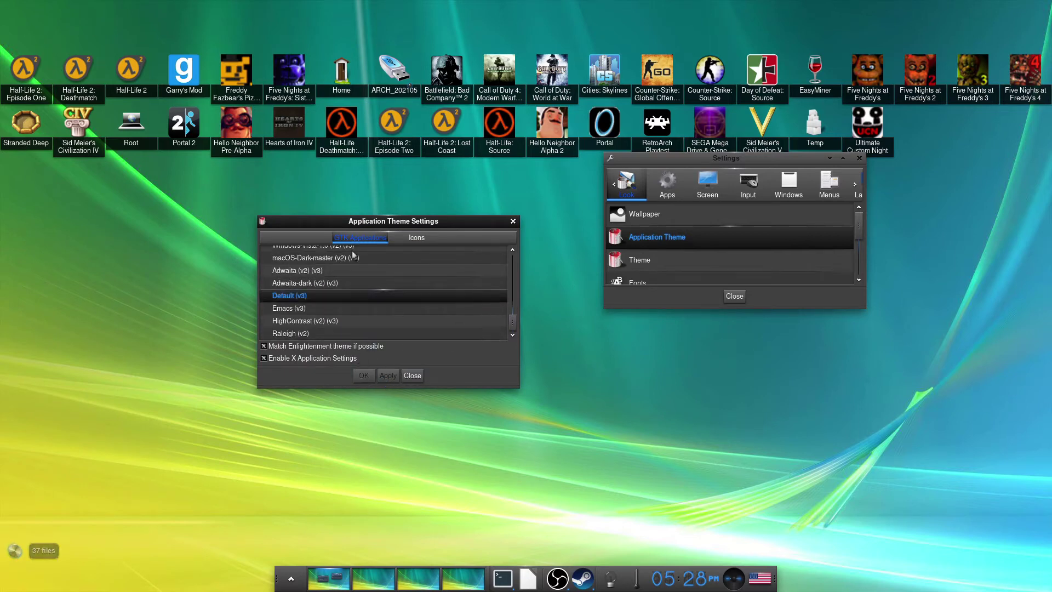
# Look back through the GTK application theme list and switch to the icon theme settings
pyautogui.scroll(5, 349, 274)
pyautogui.scroll(3, 355, 278)
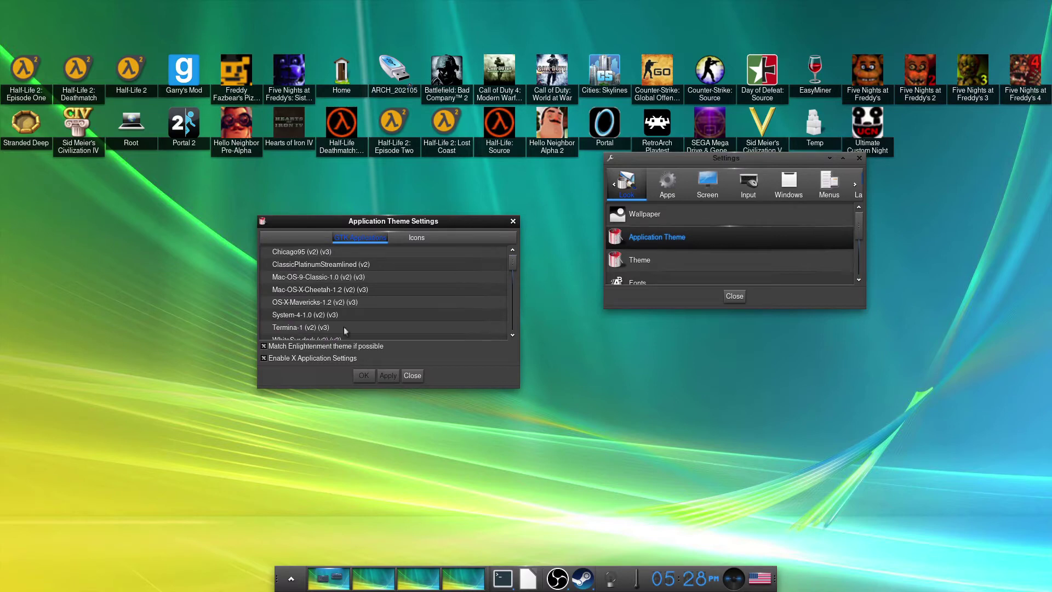
pyautogui.scroll(-3, 345, 328)
pyautogui.click(409, 239)
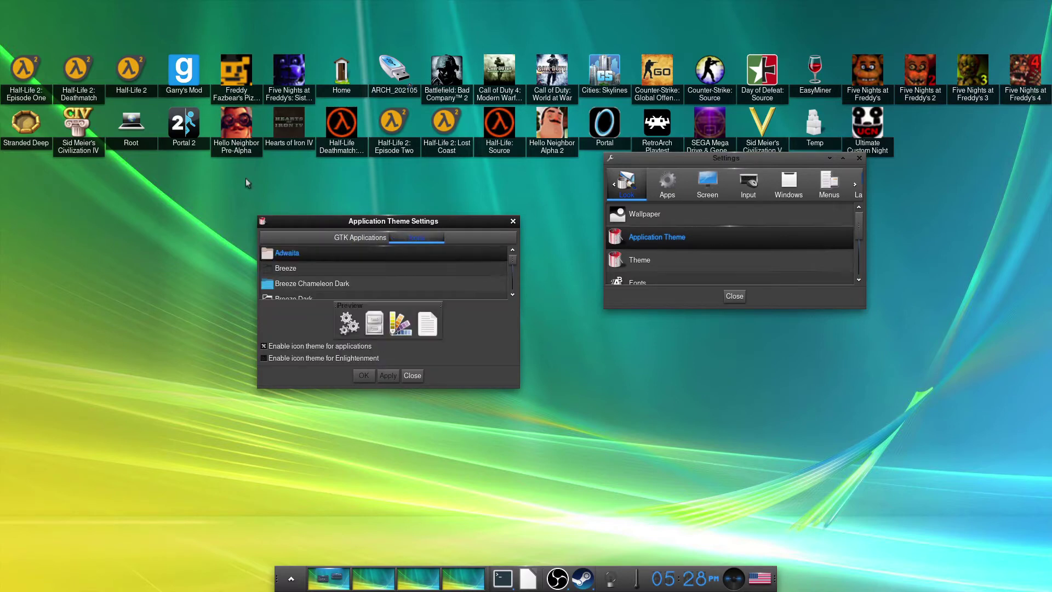
# Compare the FlatWoken and FlatWokenMin icon themes and apply FlatWoken
pyautogui.scroll(-5, 333, 271)
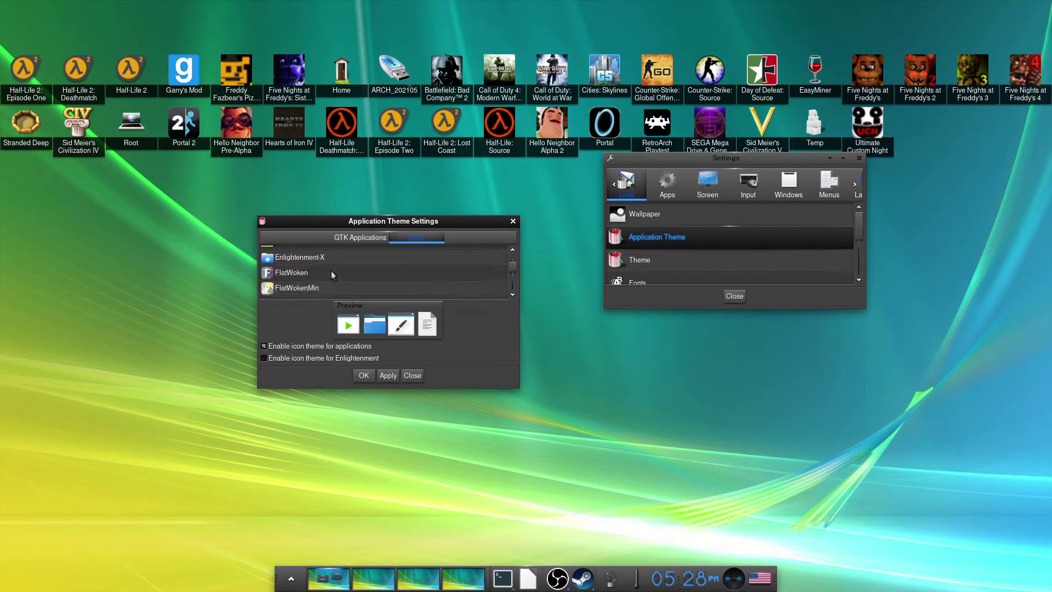
pyautogui.click(325, 274)
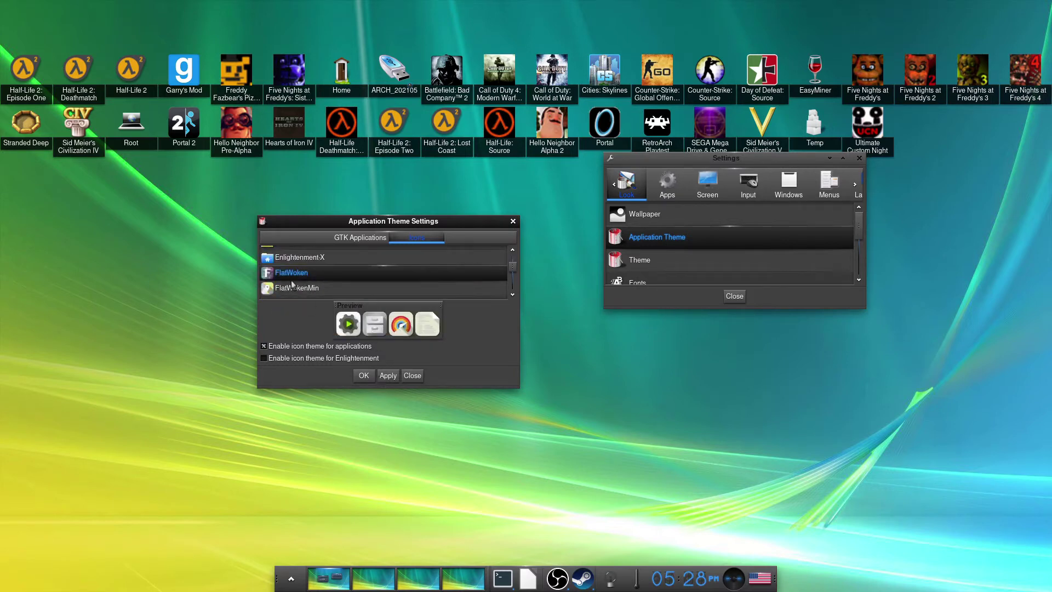
pyautogui.click(323, 290)
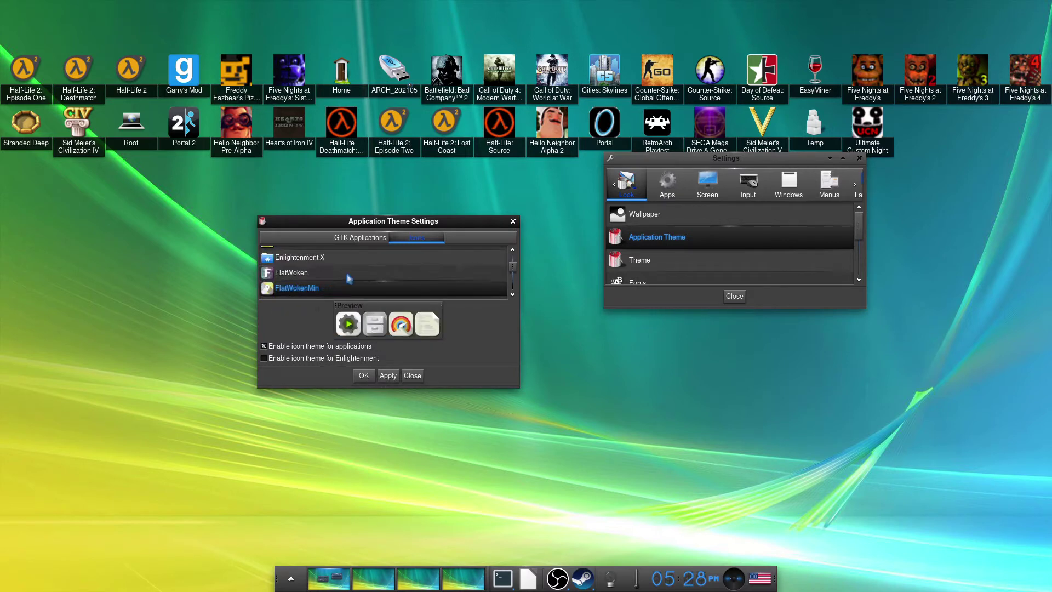
pyautogui.click(348, 276)
pyautogui.click(388, 376)
# Apply the Reversal-black icon theme and close the Application Theme Settings dialog
pyautogui.scroll(-2, 328, 282)
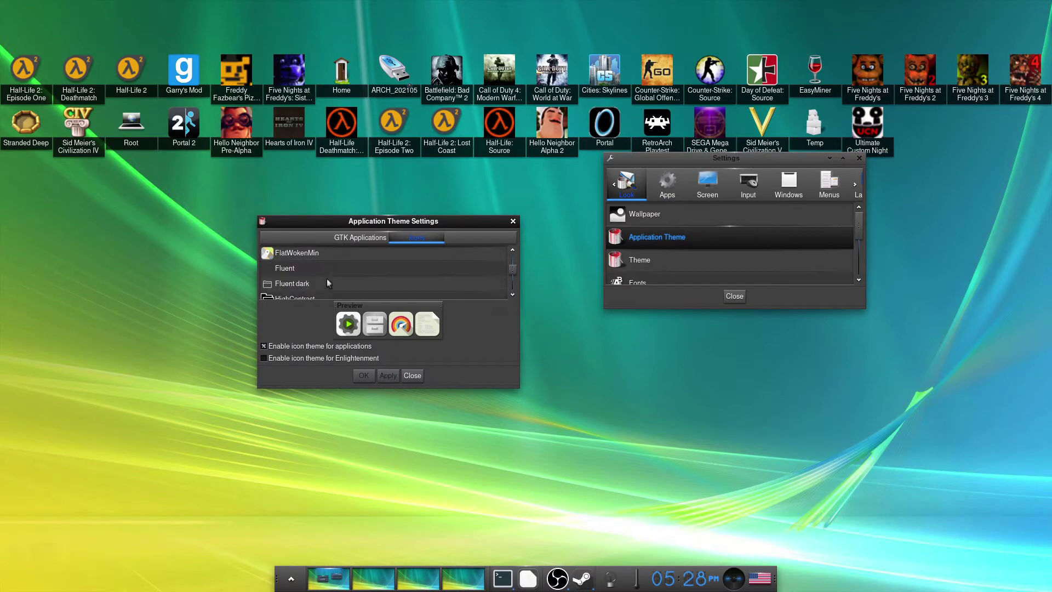
pyautogui.scroll(-5, 330, 277)
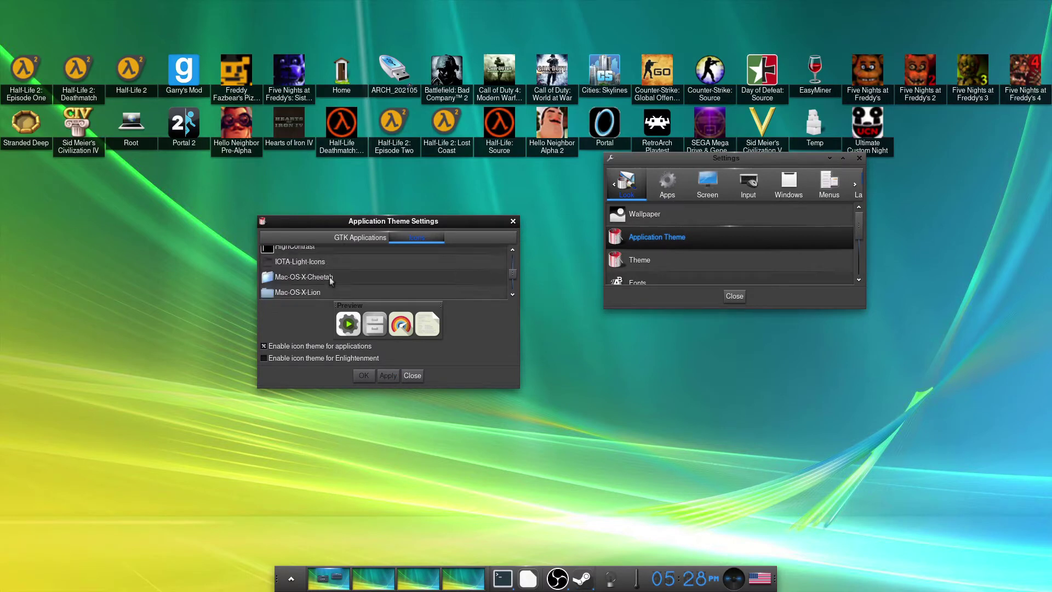
pyautogui.scroll(-3, 330, 277)
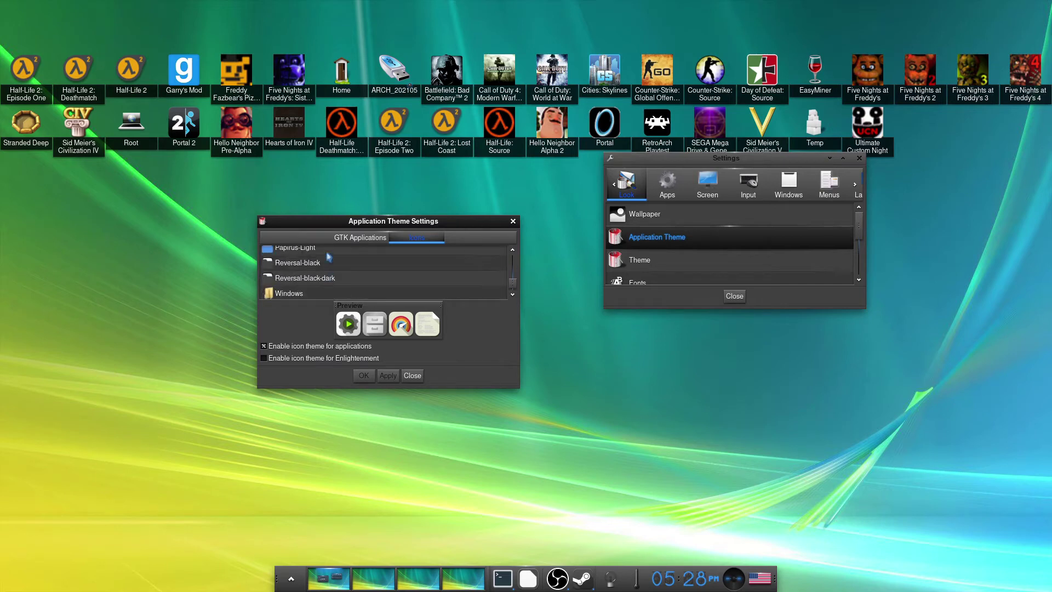
pyautogui.click(321, 263)
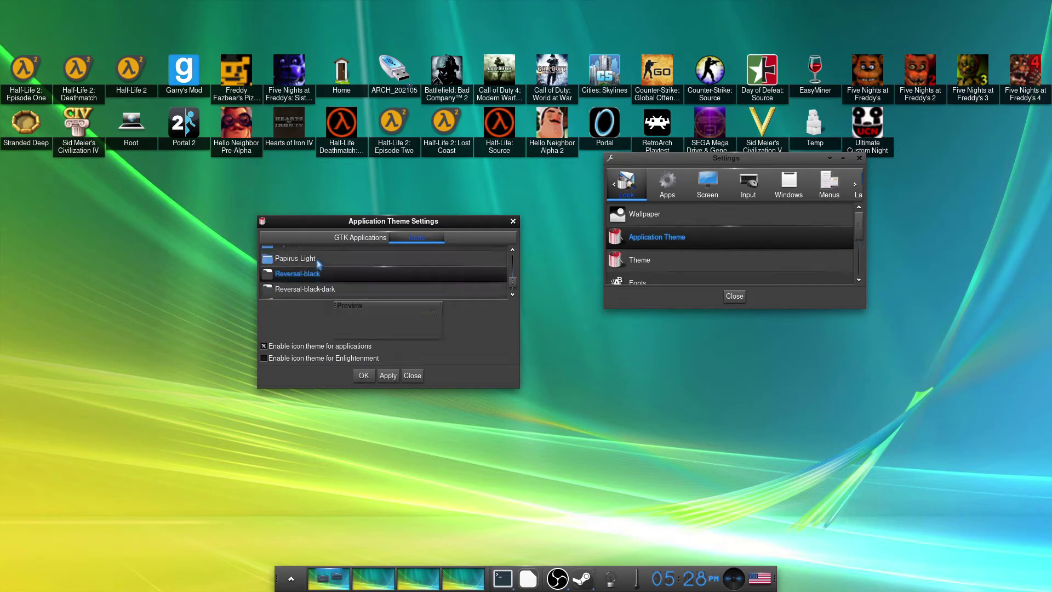
pyautogui.click(388, 376)
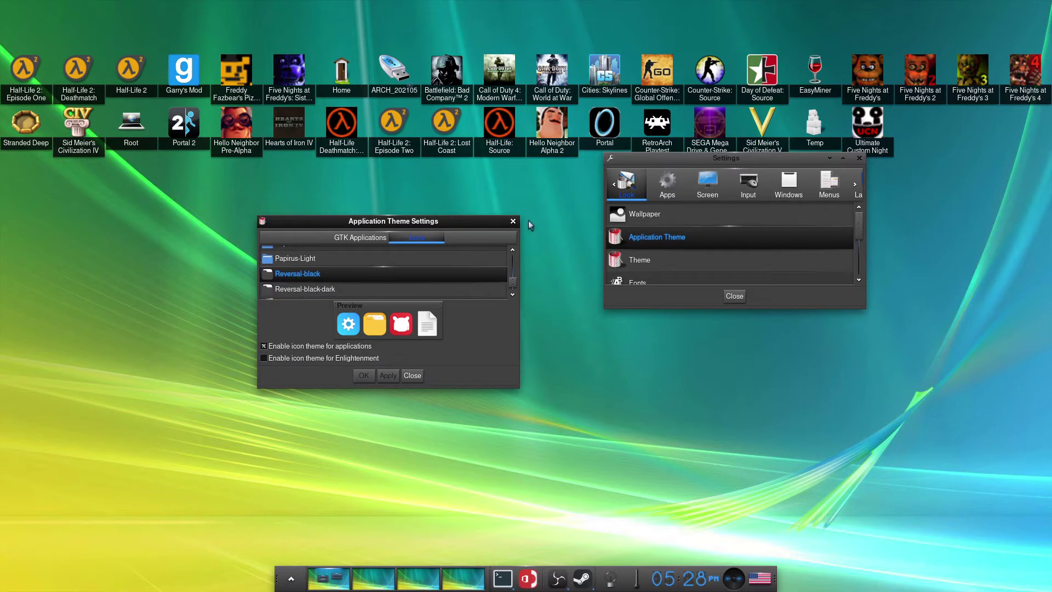
pyautogui.click(403, 378)
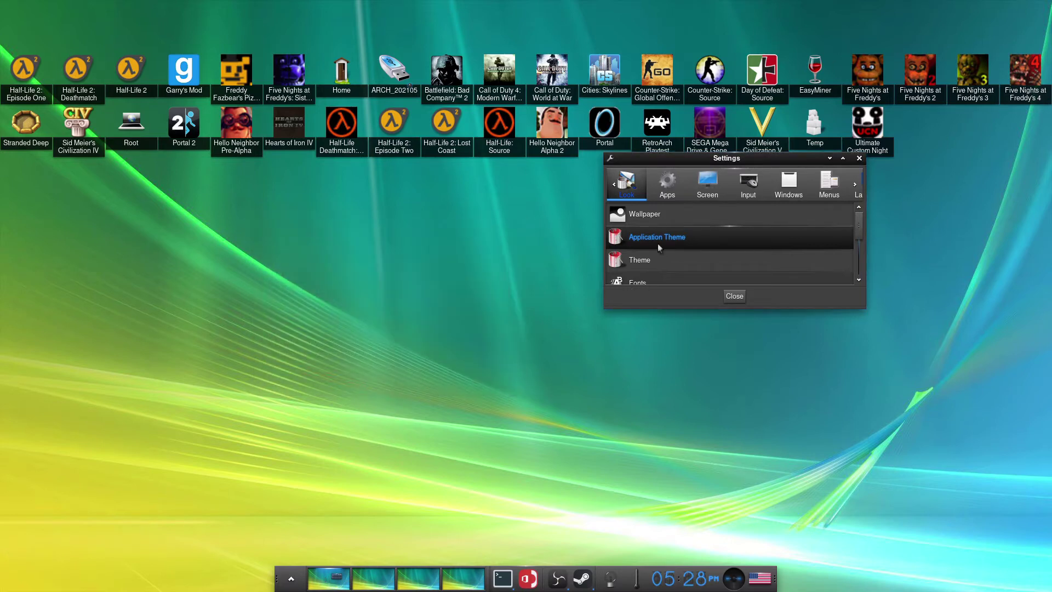
# Open the desktop Theme Selector, move it slightly, look over its options and close it without applying anything
pyautogui.click(648, 260)
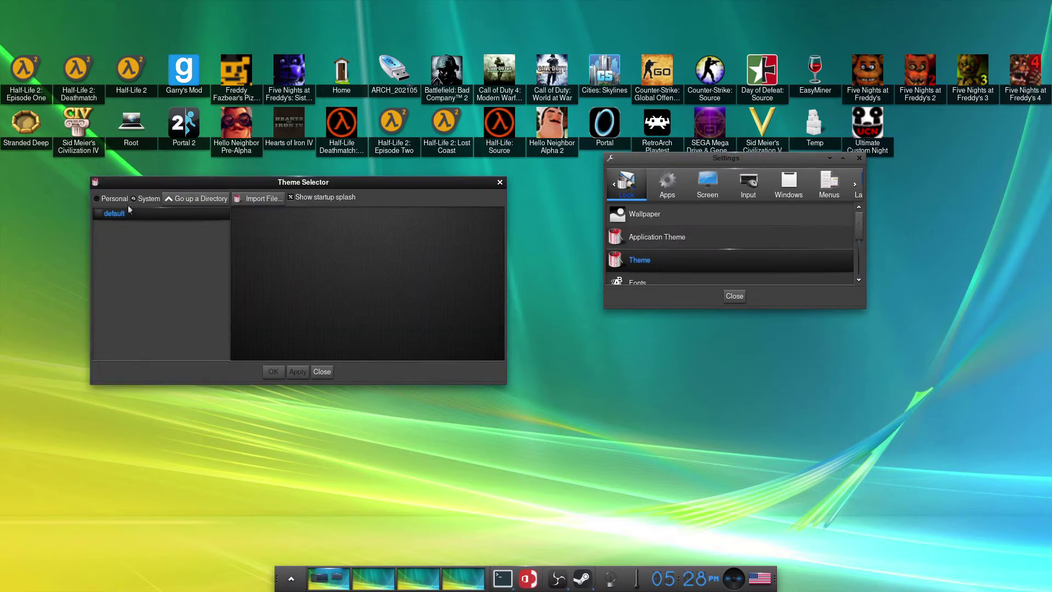
pyautogui.click(102, 201)
pyautogui.moveTo(336, 179)
pyautogui.mouseDown()
pyautogui.moveTo(359, 191)
pyautogui.moveTo(323, 192)
pyautogui.mouseUp()
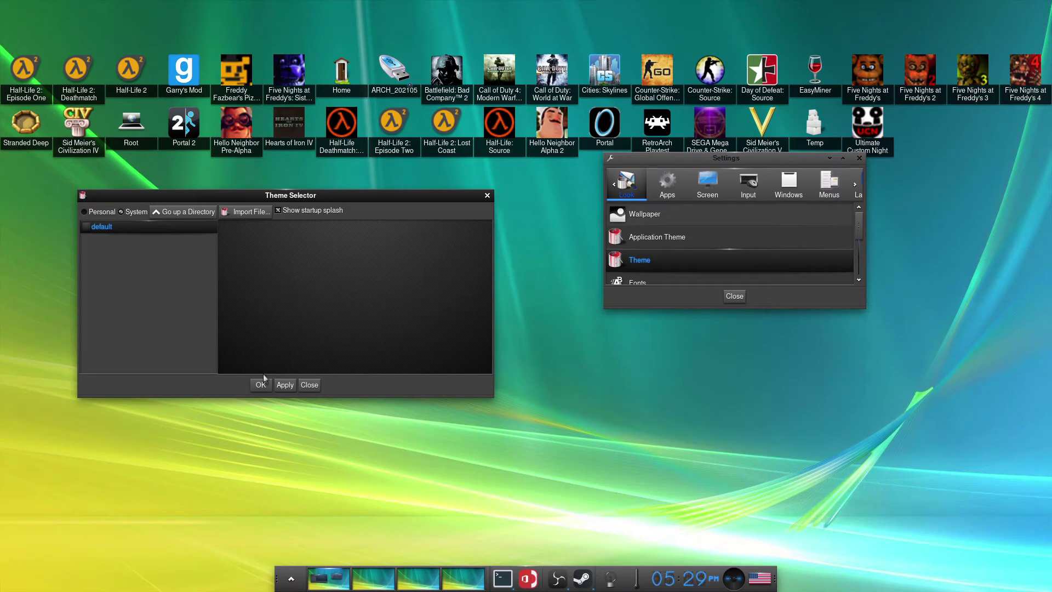
pyautogui.click(309, 384)
# Open Font Settings, move the dialog up beside the Settings window, and enable custom font classes
pyautogui.scroll(-1, 678, 231)
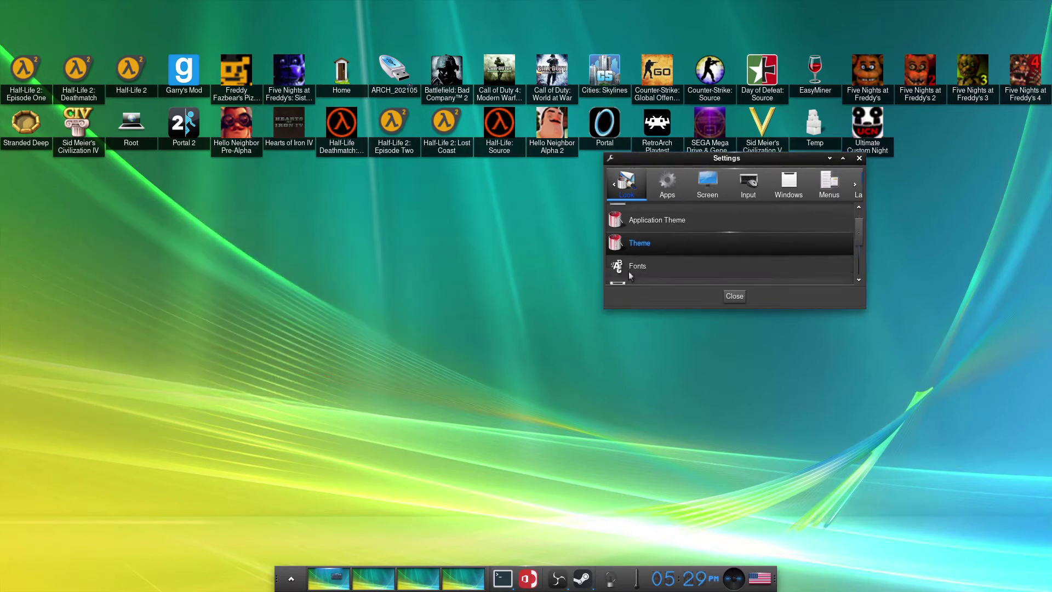
pyautogui.click(657, 265)
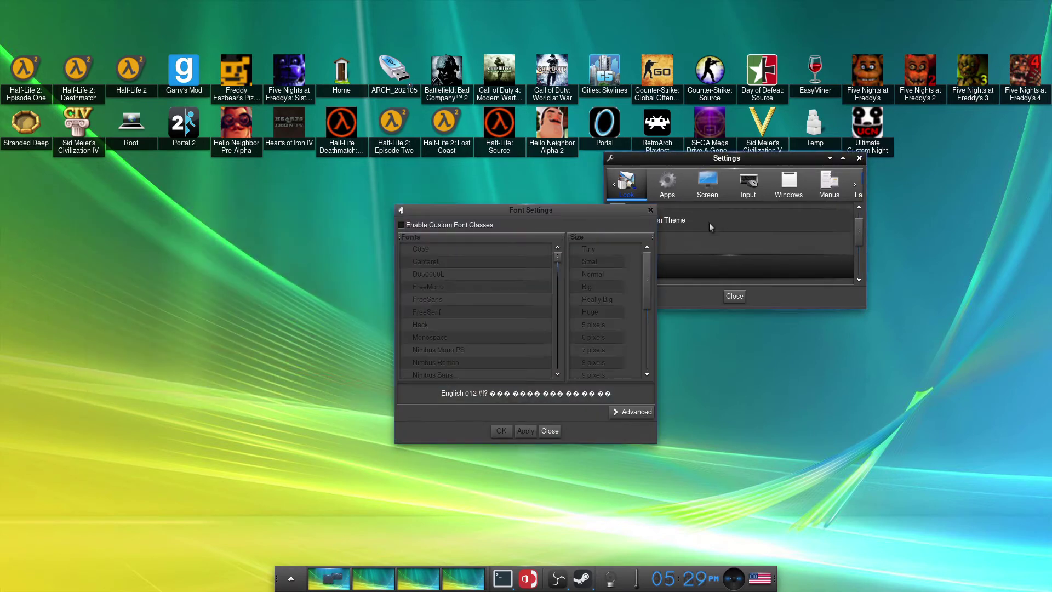
pyautogui.click(465, 202)
pyautogui.click(562, 206)
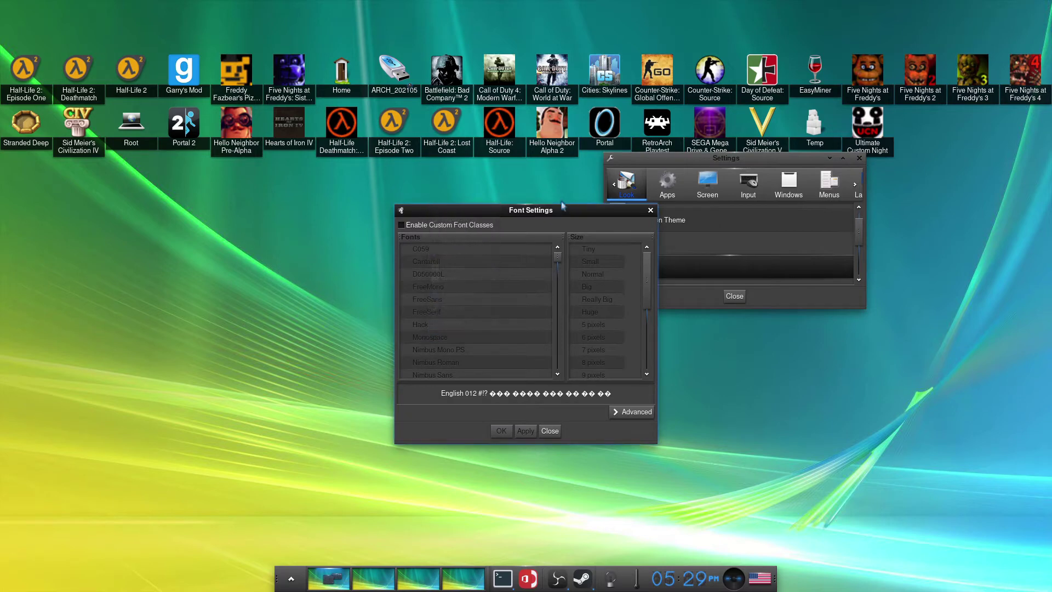
pyautogui.moveTo(567, 210); pyautogui.dragTo(540, 158)
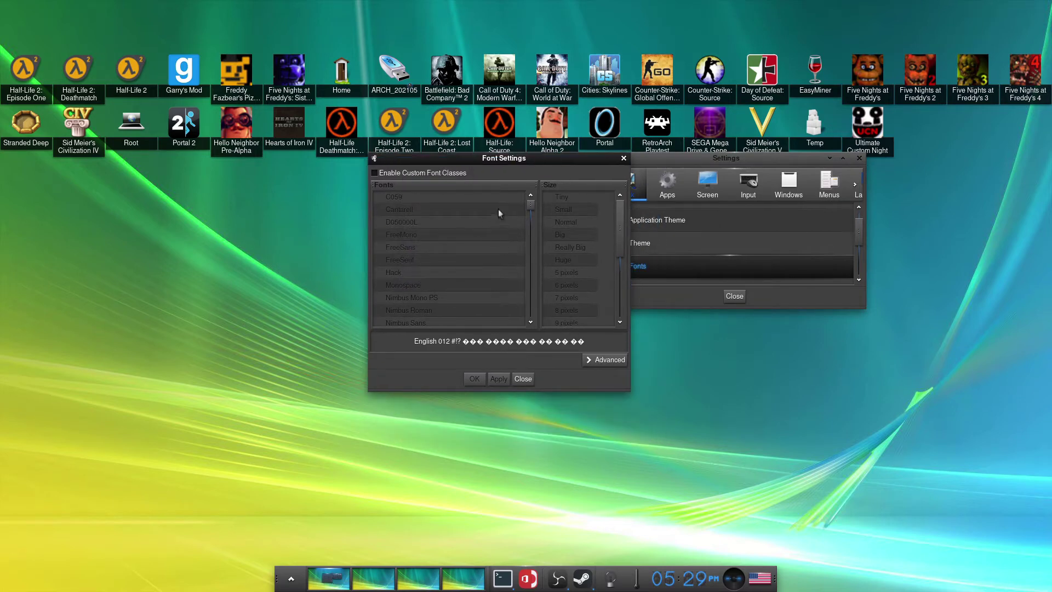
pyautogui.moveTo(435, 161); pyautogui.dragTo(436, 166)
pyautogui.click(446, 173)
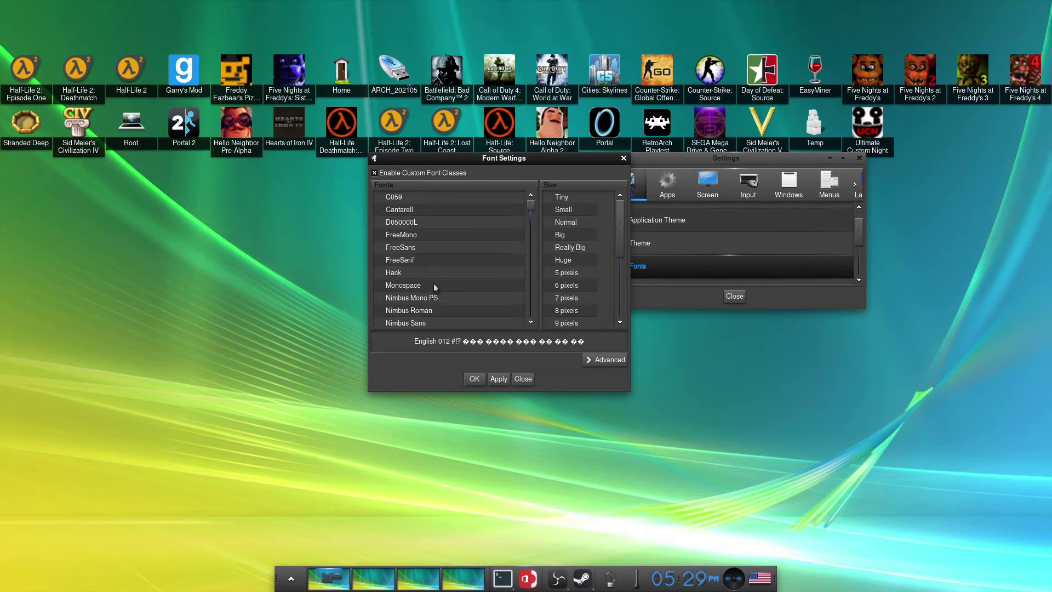
# Preview URW Bookman from the end of the font list and apply URW Gothic as the desktop font
pyautogui.scroll(-10, 433, 284)
pyautogui.scroll(-20, 452, 231)
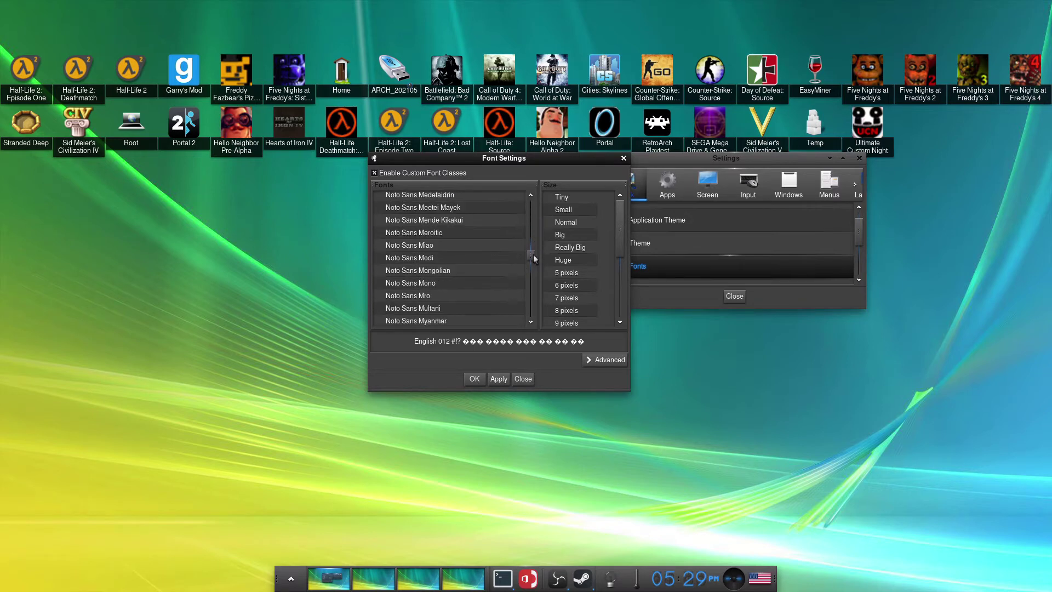
pyautogui.moveTo(534, 255); pyautogui.dragTo(517, 386)
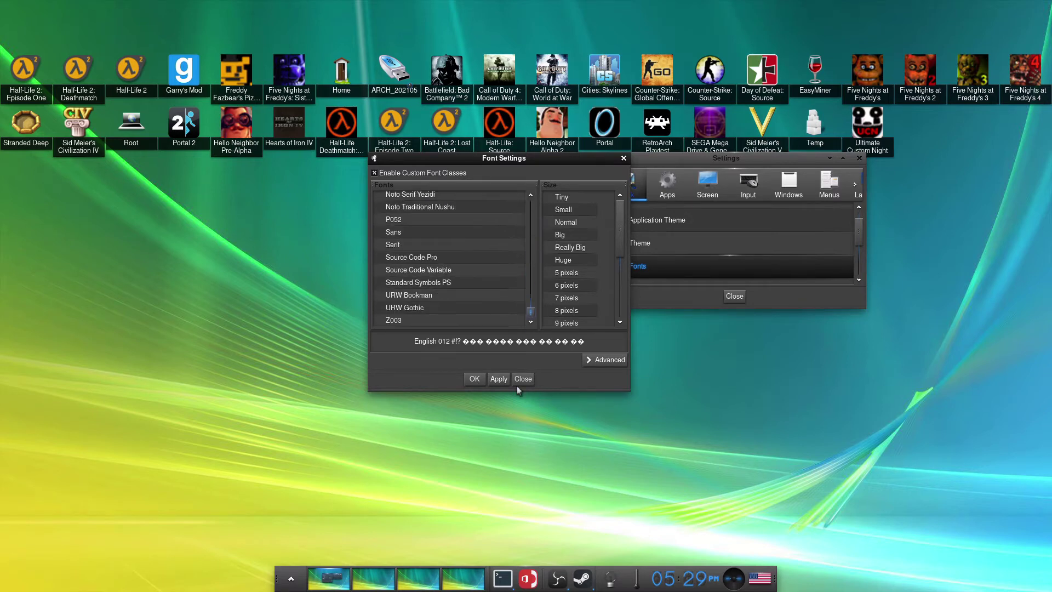
pyautogui.click(412, 300)
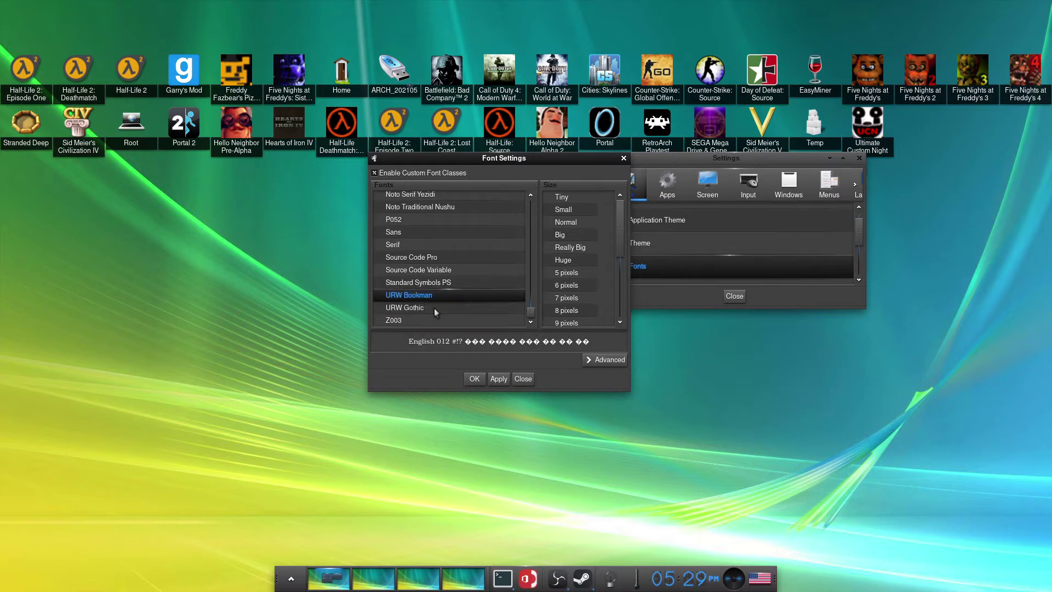
pyautogui.click(434, 308)
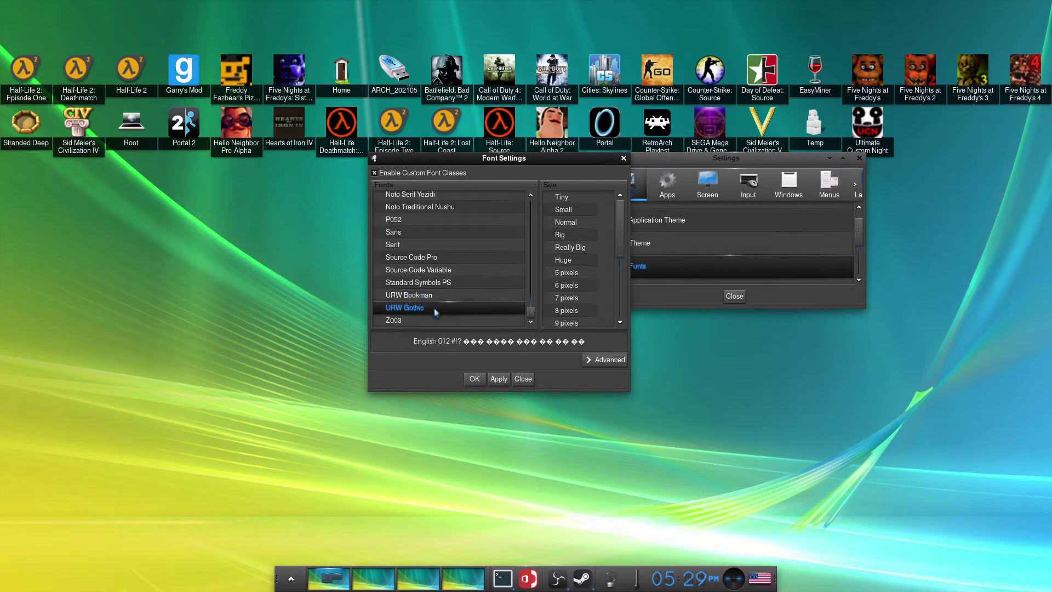
pyautogui.click(499, 379)
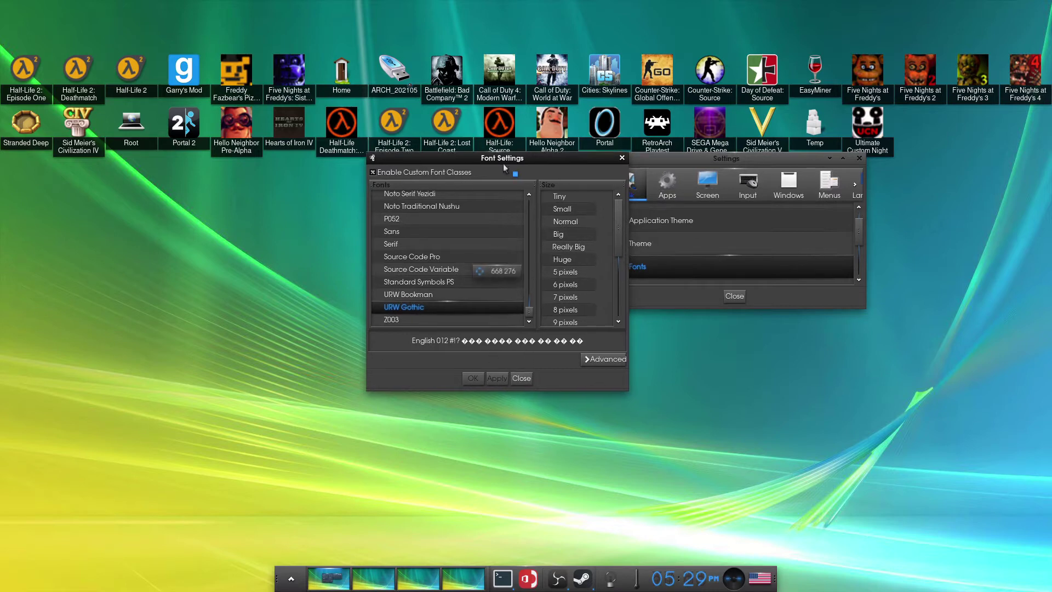
# Move the Font Settings dialog aside, try the Small font size before applying Normal, and close the dialog
pyautogui.moveTo(503, 160); pyautogui.dragTo(453, 152)
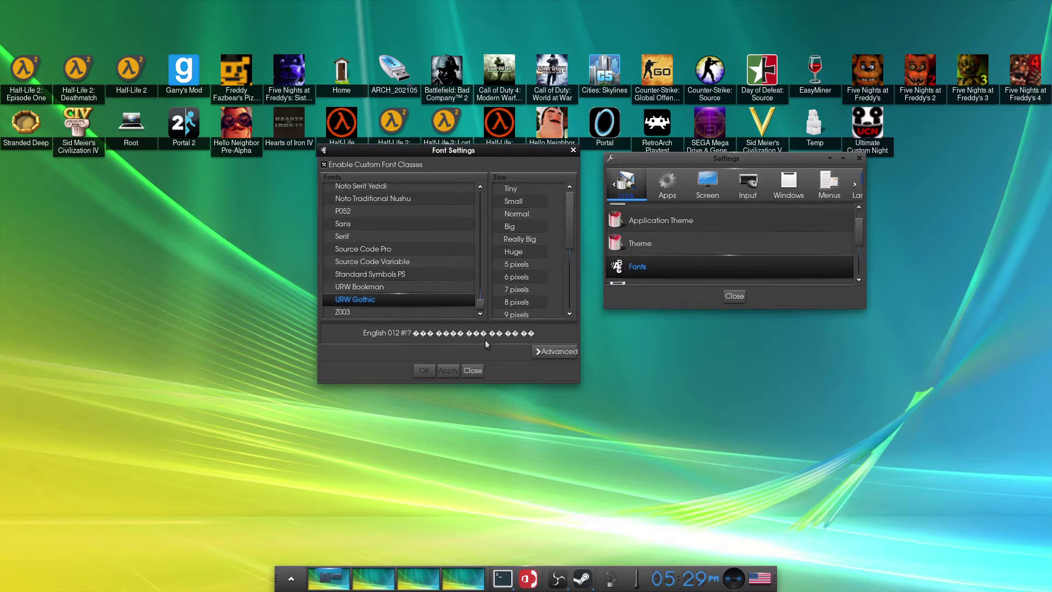
pyautogui.click(523, 203)
pyautogui.click(448, 372)
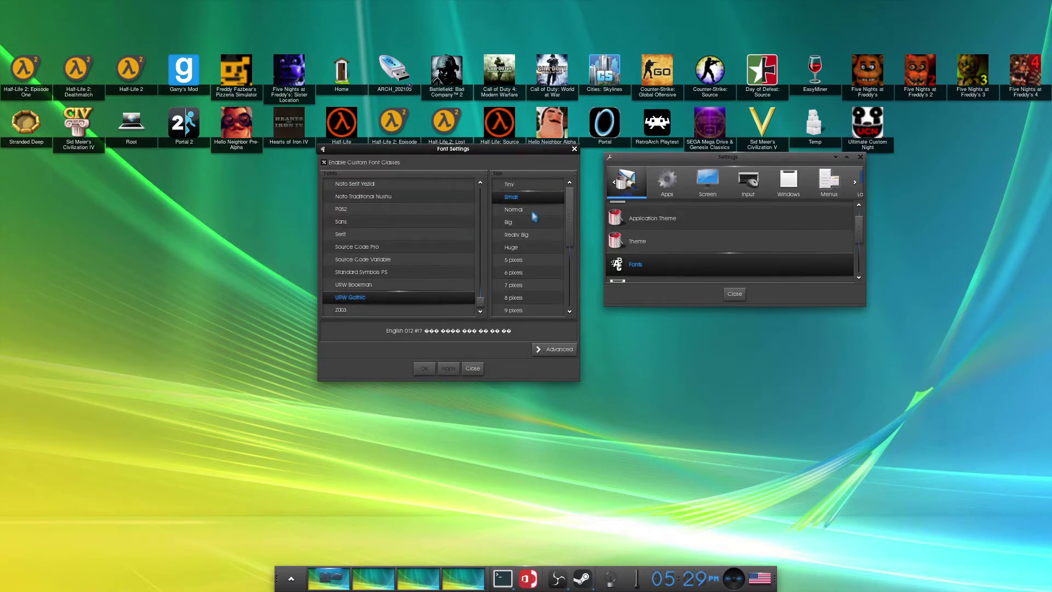
pyautogui.click(519, 209)
pyautogui.click(445, 371)
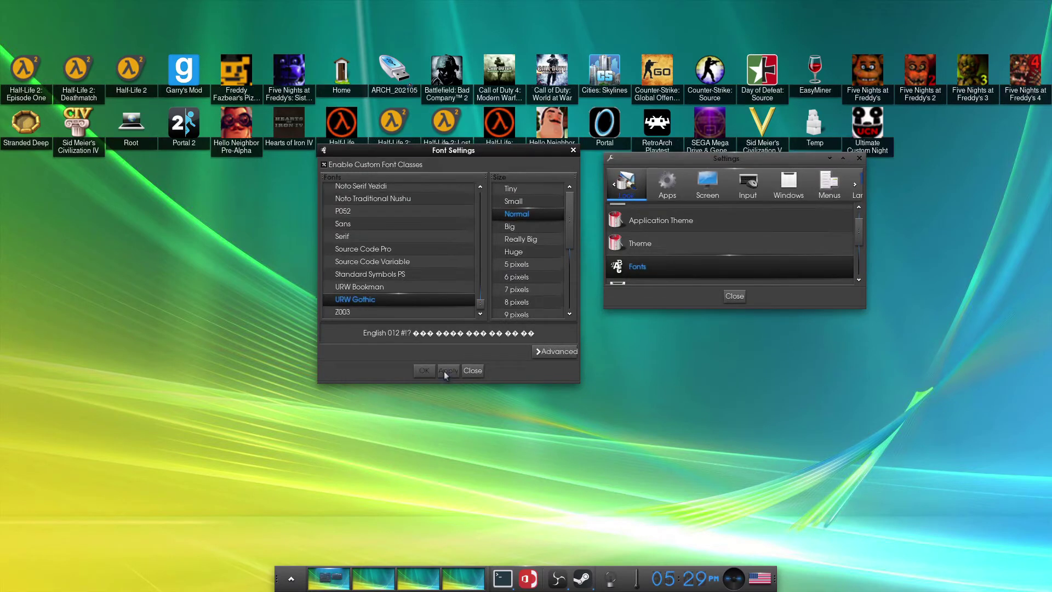
pyautogui.click(472, 370)
# Move the Settings window toward the screen's center, open Menu Settings, and view its main menu and Applications options
pyautogui.moveTo(763, 178); pyautogui.dragTo(585, 207)
pyautogui.click(652, 218)
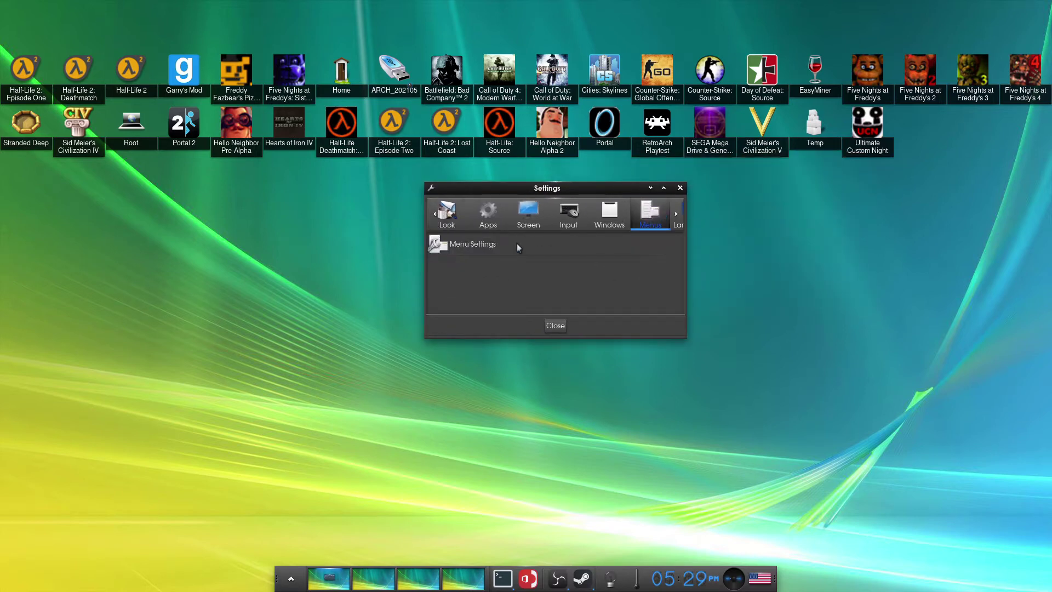
pyautogui.click(500, 252)
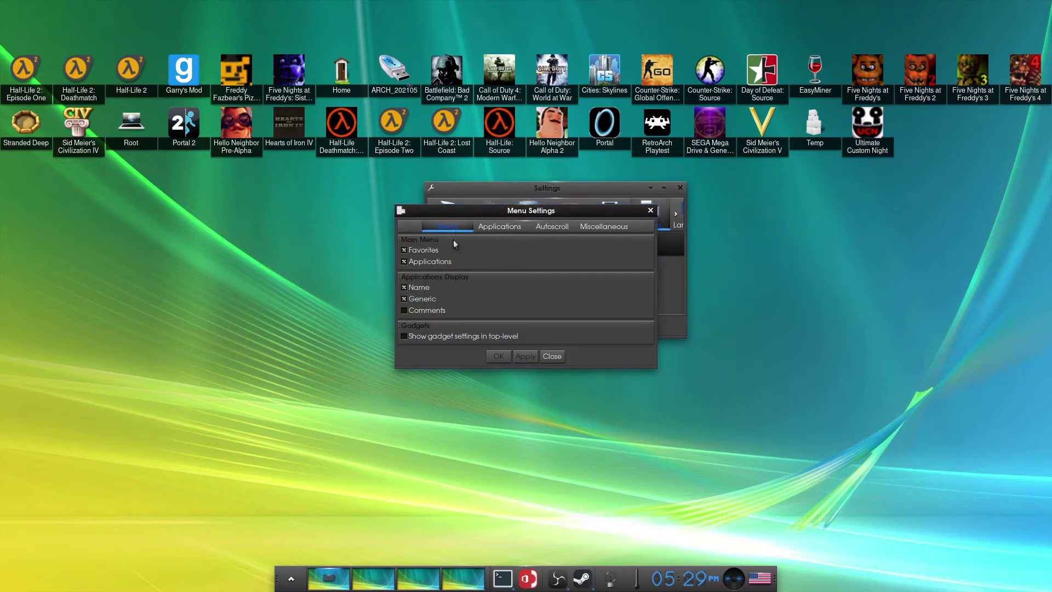
pyautogui.click(436, 311)
pyautogui.click(499, 226)
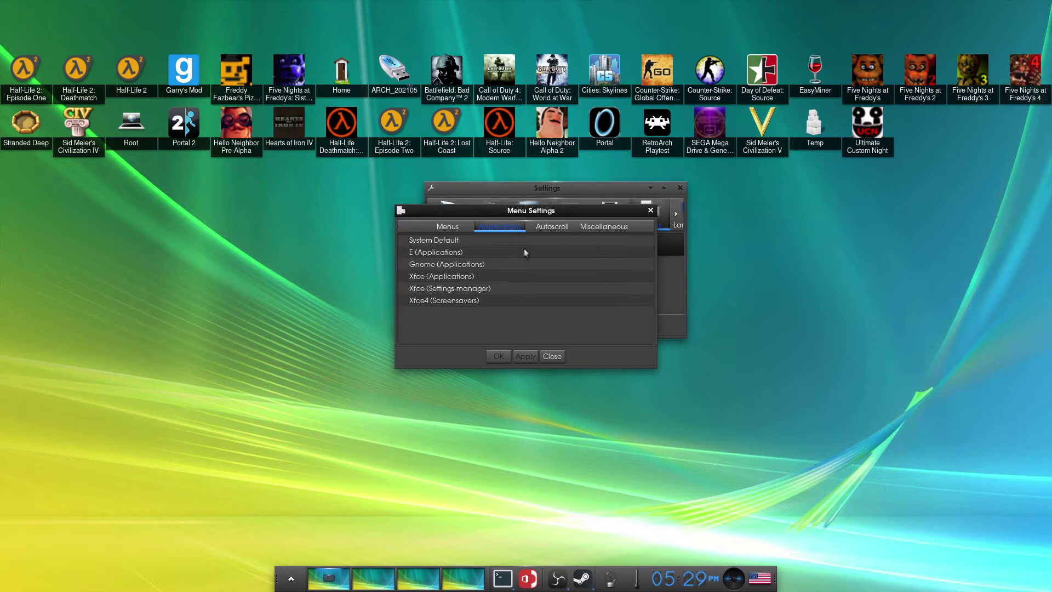
# View the Autoscroll, Miscellaneous and Applications options in Menu Settings, and close the dialog
pyautogui.click(552, 227)
pyautogui.click(604, 228)
pyautogui.click(547, 227)
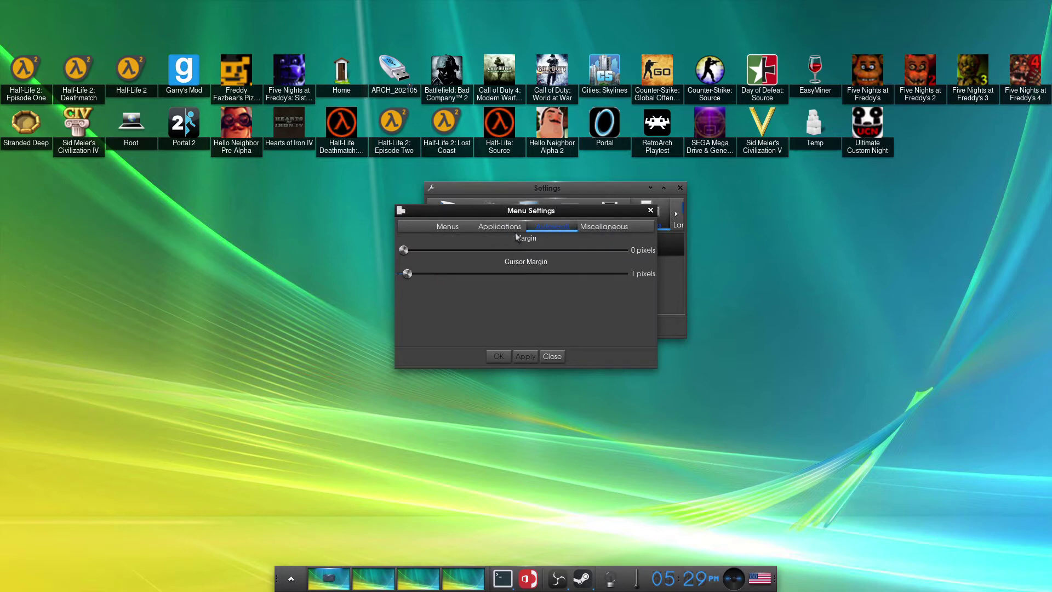
pyautogui.click(499, 227)
pyautogui.click(553, 357)
# Open Window Display from the Windows category, enable animation for maximizing, and apply the change
pyautogui.click(608, 214)
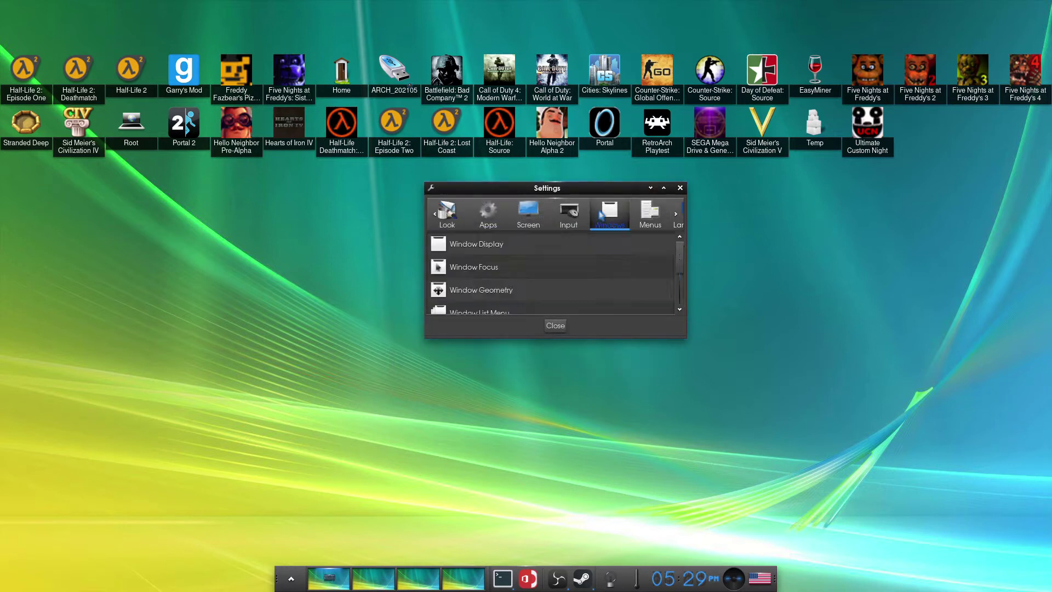
pyautogui.click(498, 245)
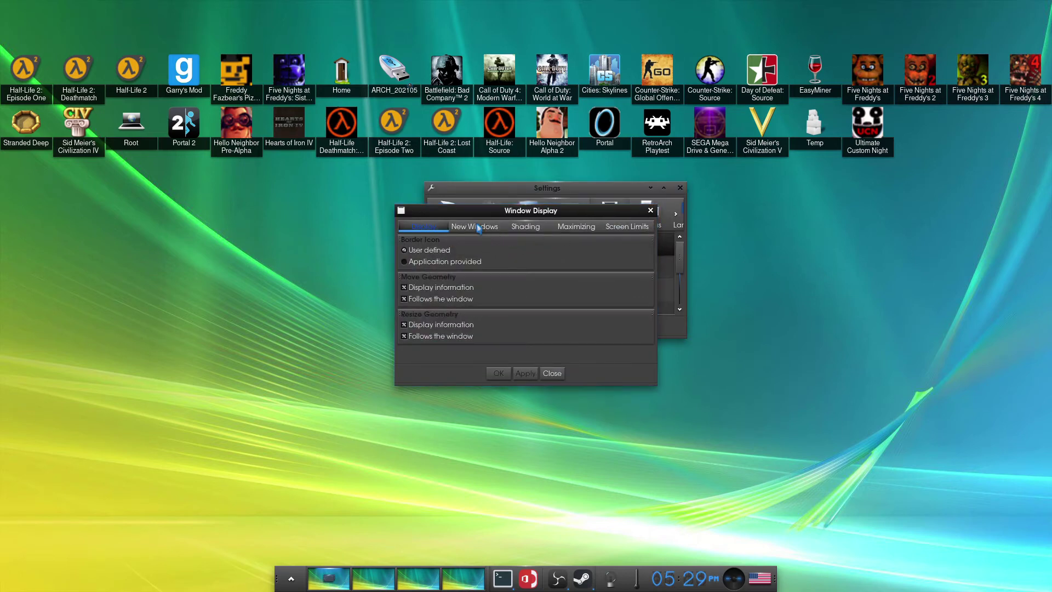
pyautogui.click(479, 229)
pyautogui.click(529, 229)
pyautogui.click(573, 229)
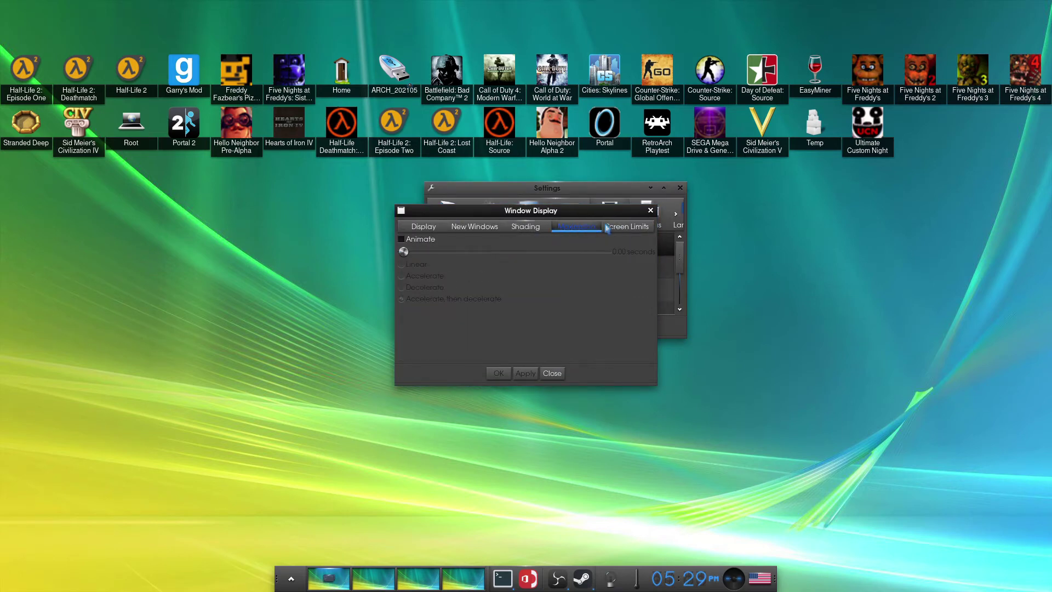
pyautogui.click(414, 243)
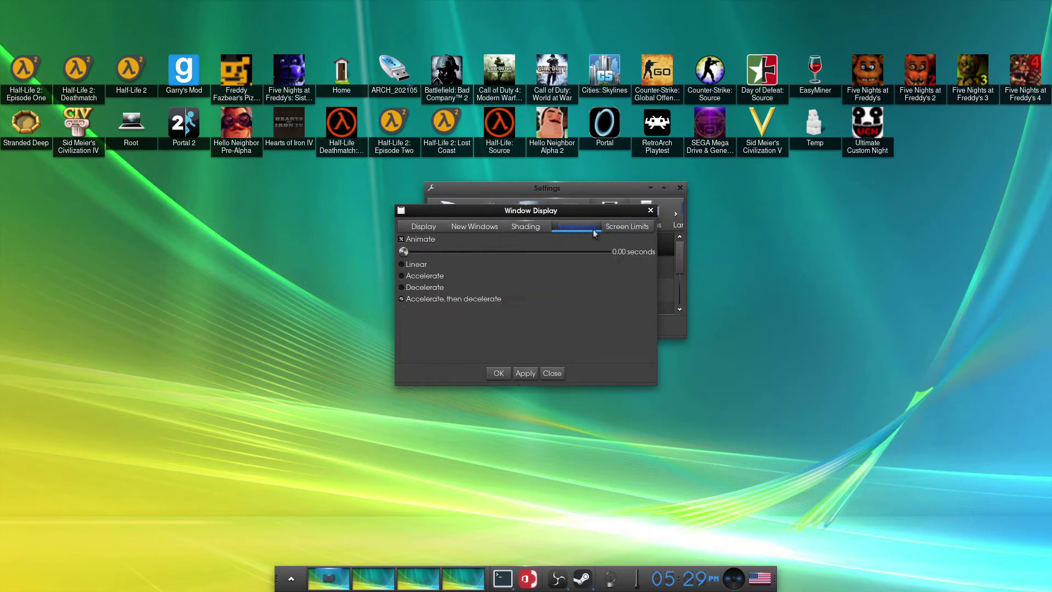
pyautogui.click(524, 372)
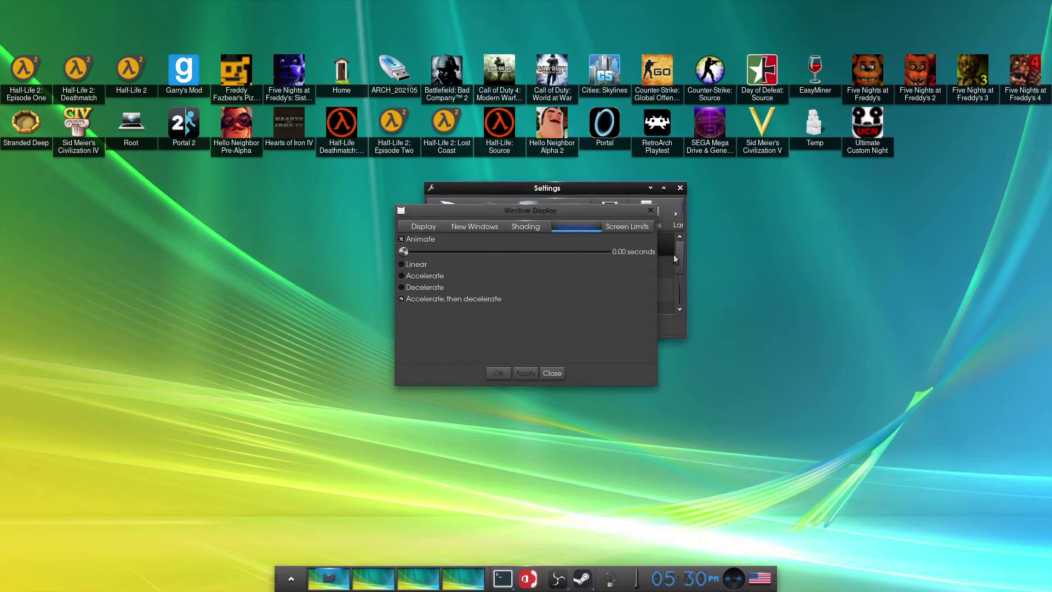
# View the Screen Limits, Display and New Windows options of Window Display, and close the dialog
pyautogui.click(627, 226)
pyautogui.click(430, 229)
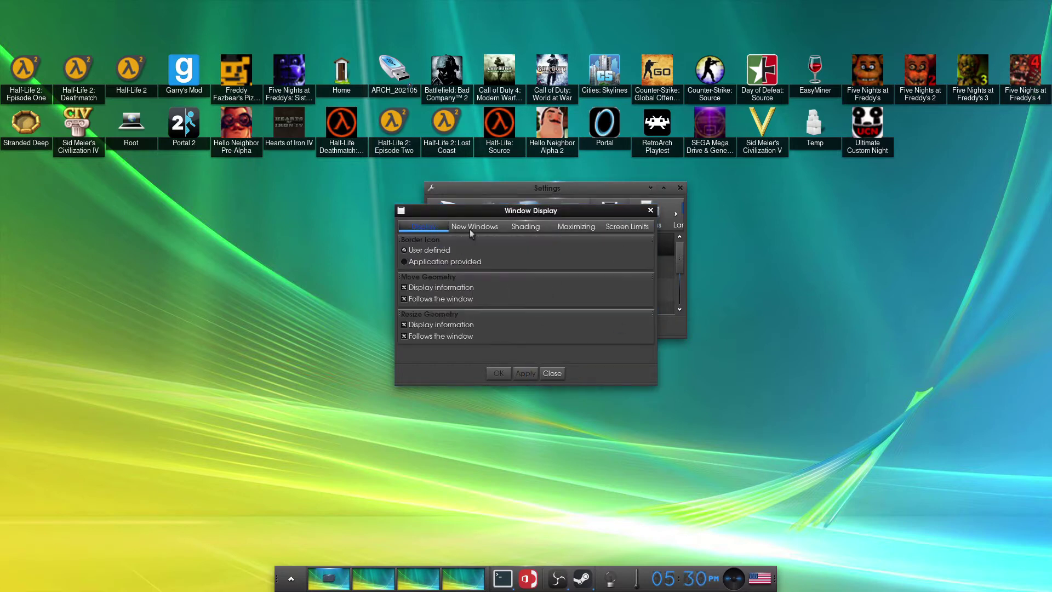
pyautogui.click(472, 230)
pyautogui.click(651, 211)
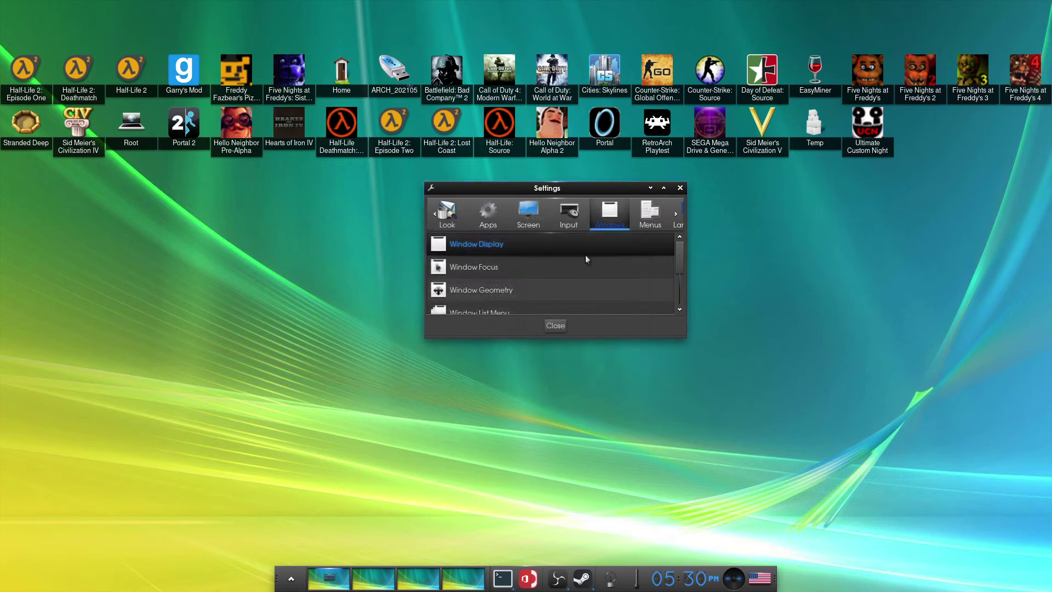
# Browse the entries of the Windows and Input settings categories
pyautogui.scroll(-3, 488, 268)
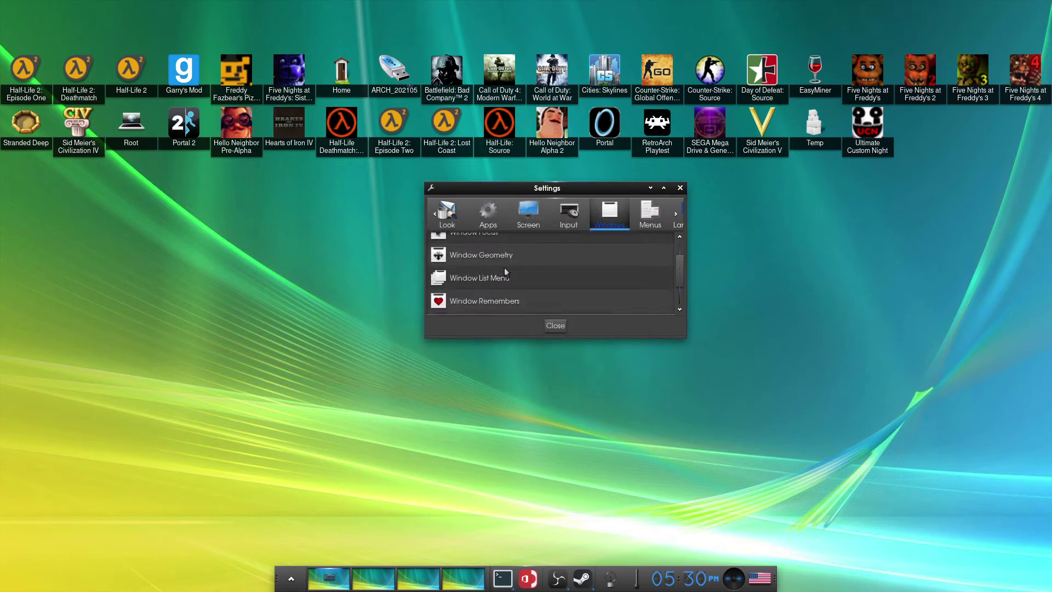
pyautogui.scroll(-1, 505, 269)
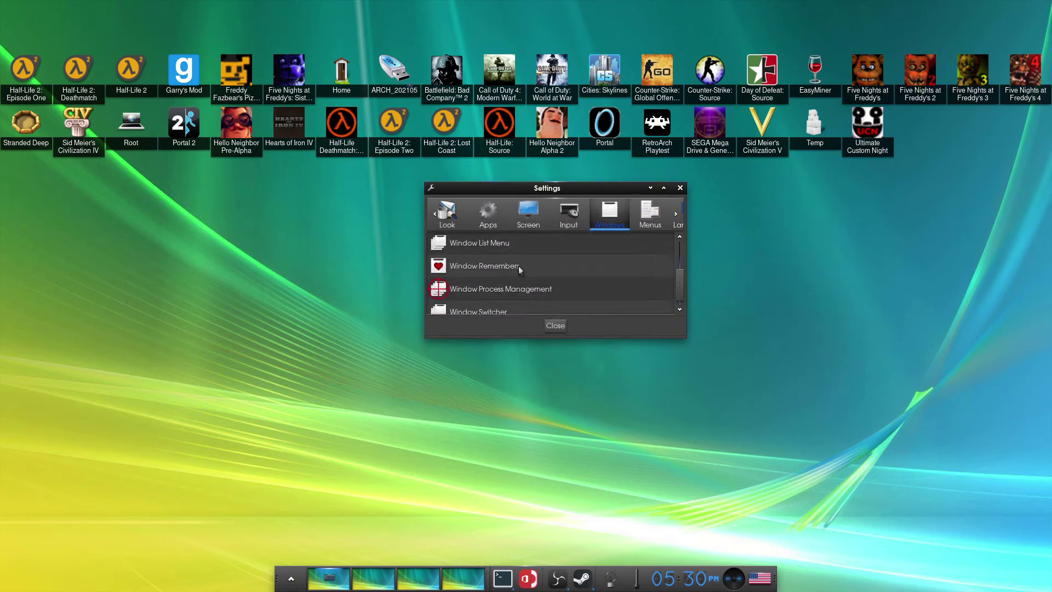
pyautogui.scroll(-1, 519, 269)
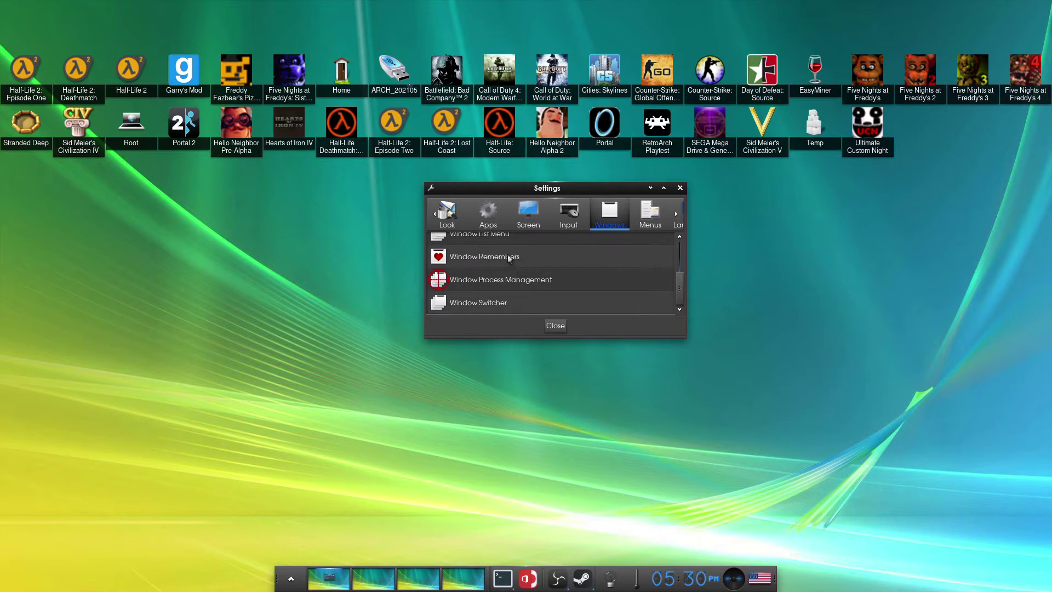
pyautogui.scroll(5, 526, 254)
pyautogui.click(577, 219)
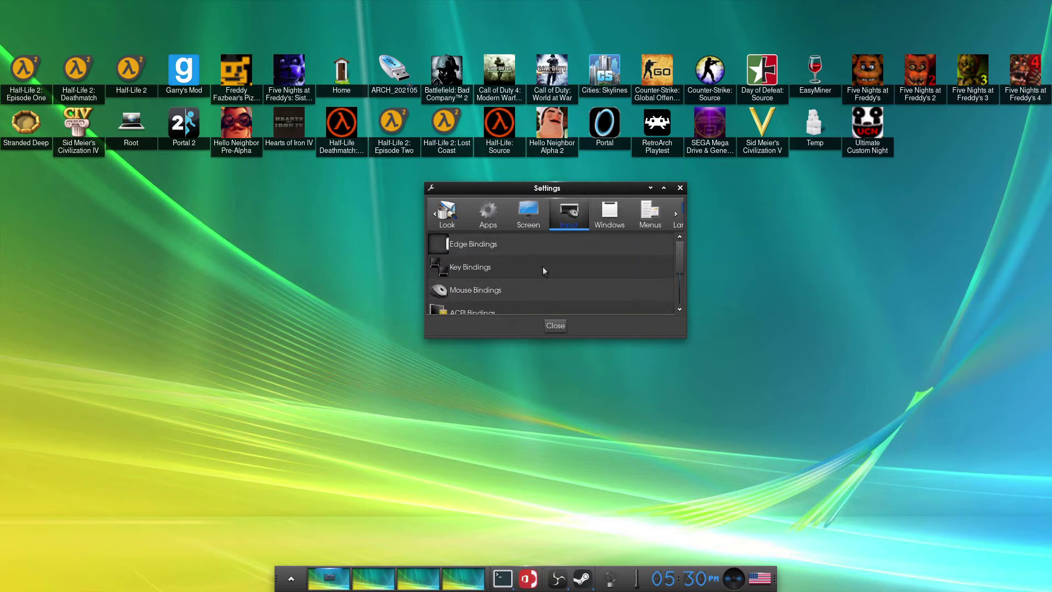
pyautogui.scroll(-3, 543, 266)
pyautogui.scroll(3, 543, 266)
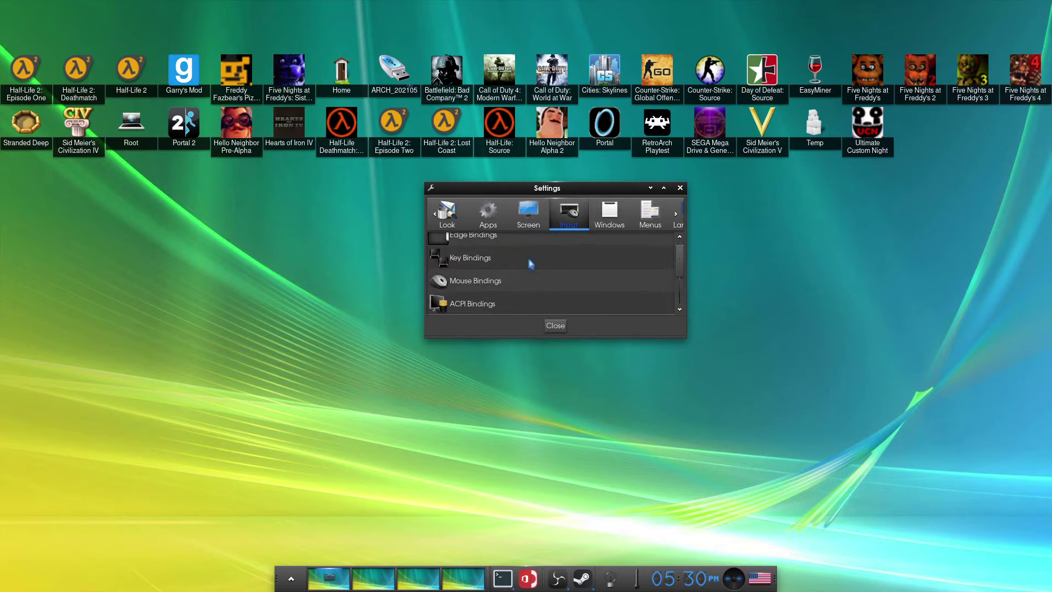
# Open Key Bindings Settings, examine the Execute and ALT + F1 bindings and the available actions, and close without applying
pyautogui.click(530, 264)
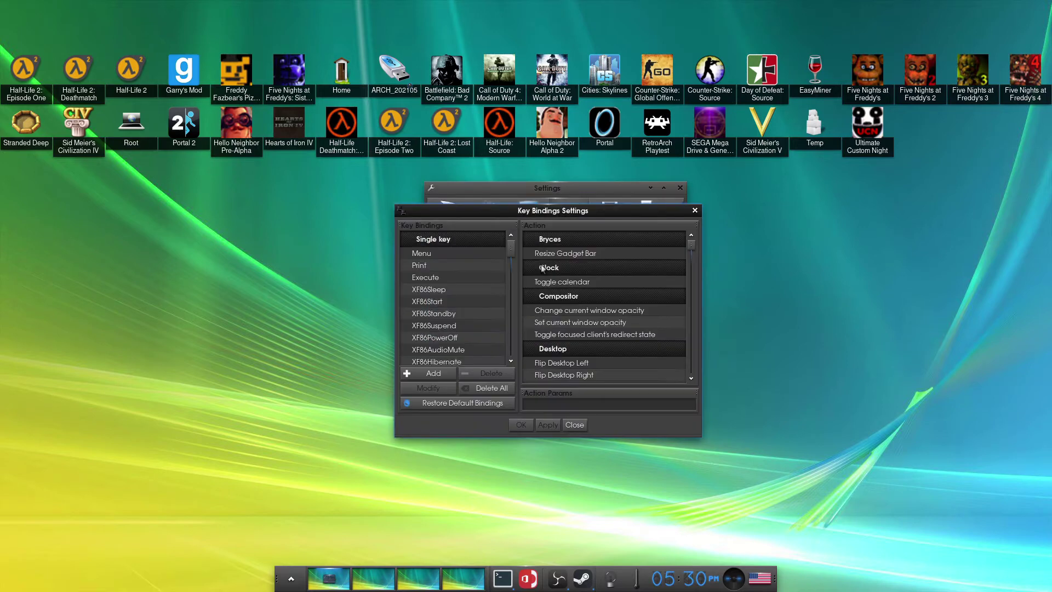
pyautogui.click(439, 279)
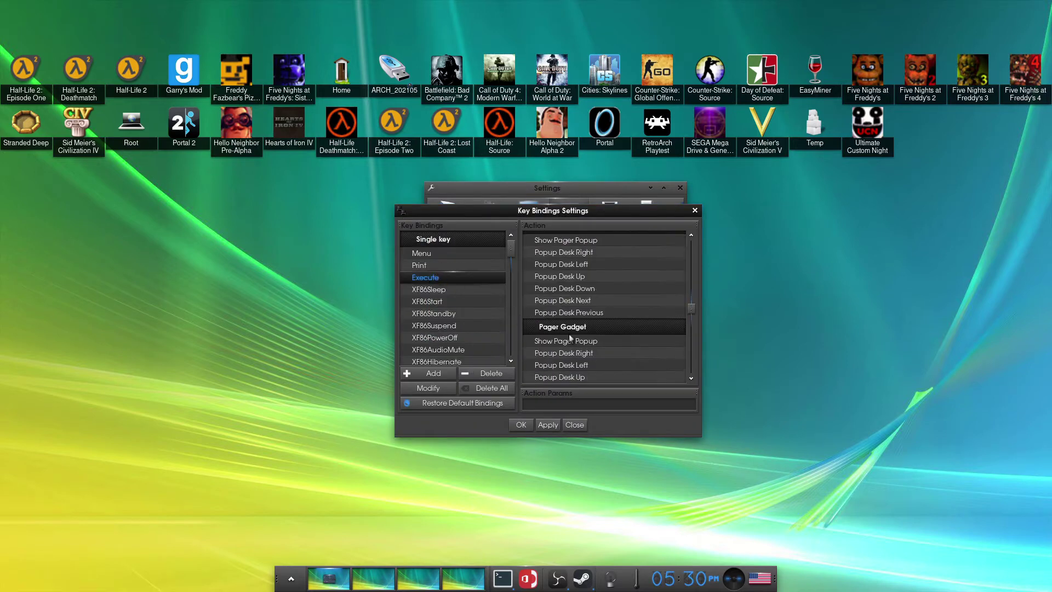
pyautogui.scroll(-10, 482, 297)
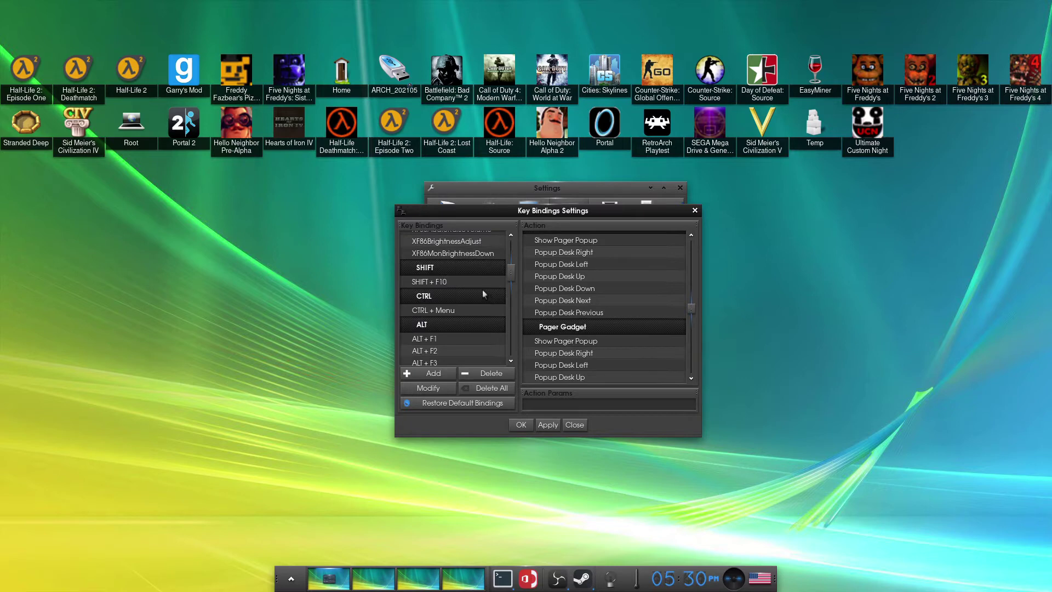
pyautogui.scroll(10, 480, 278)
pyautogui.scroll(-3, 464, 244)
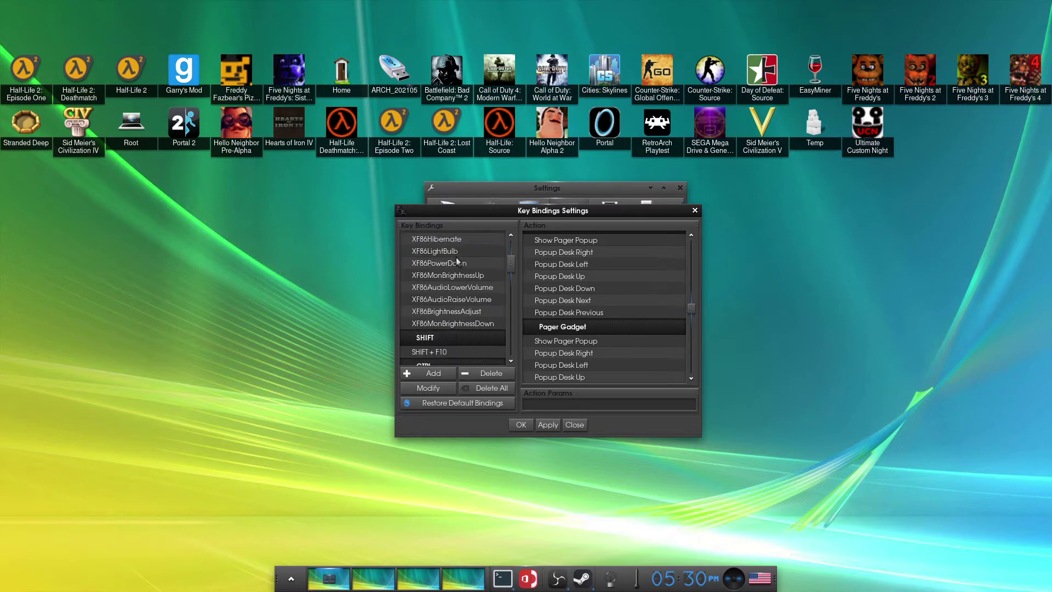
pyautogui.scroll(-4, 456, 257)
pyautogui.click(432, 287)
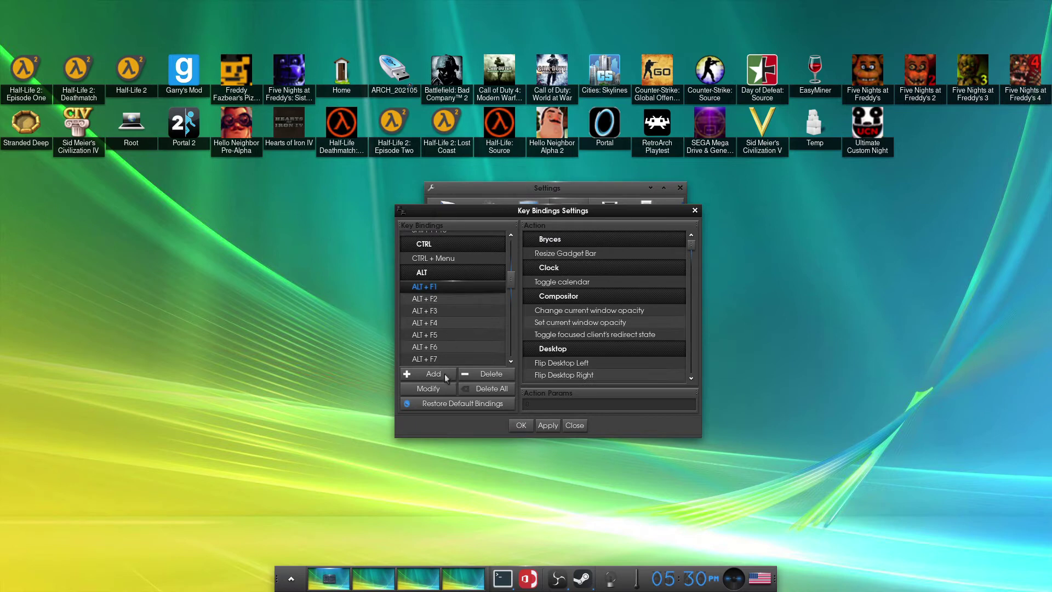
pyautogui.scroll(-10, 653, 325)
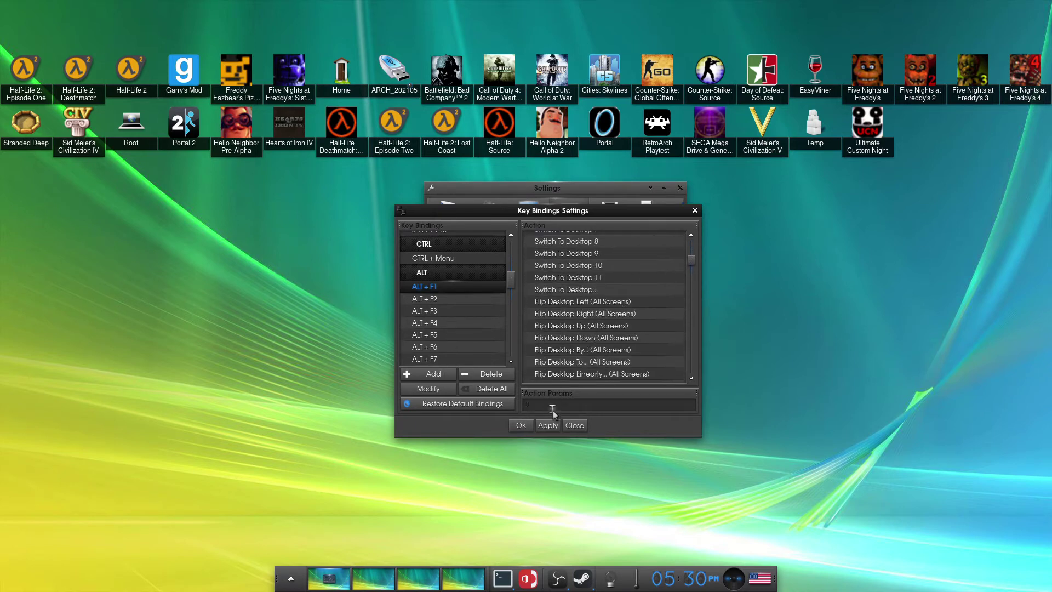
pyautogui.click(574, 427)
# Look through the remaining Input settings and the full list of Screen settings
pyautogui.scroll(-3, 531, 287)
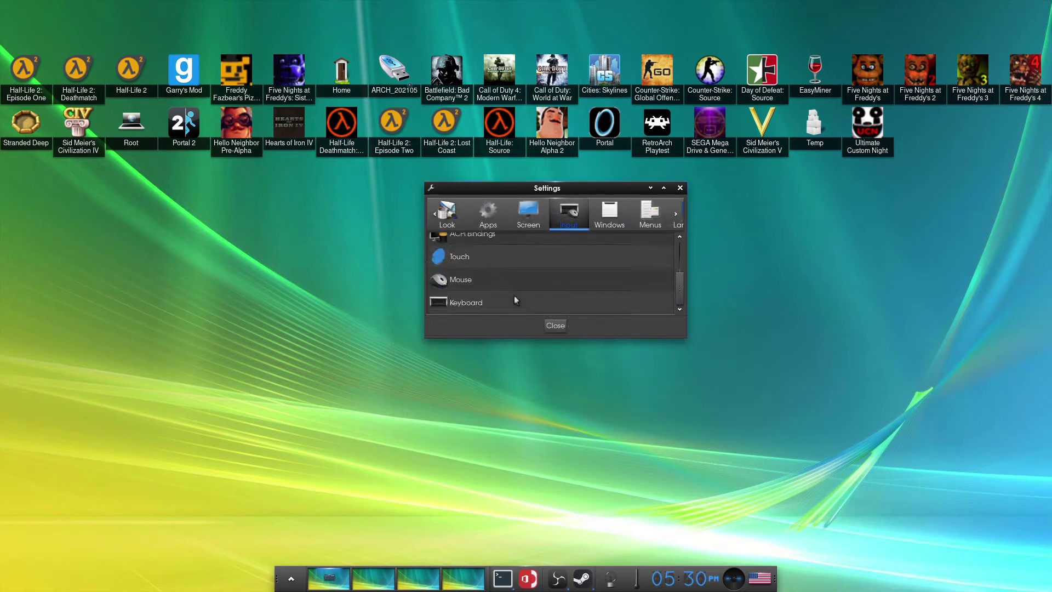
pyautogui.click(529, 210)
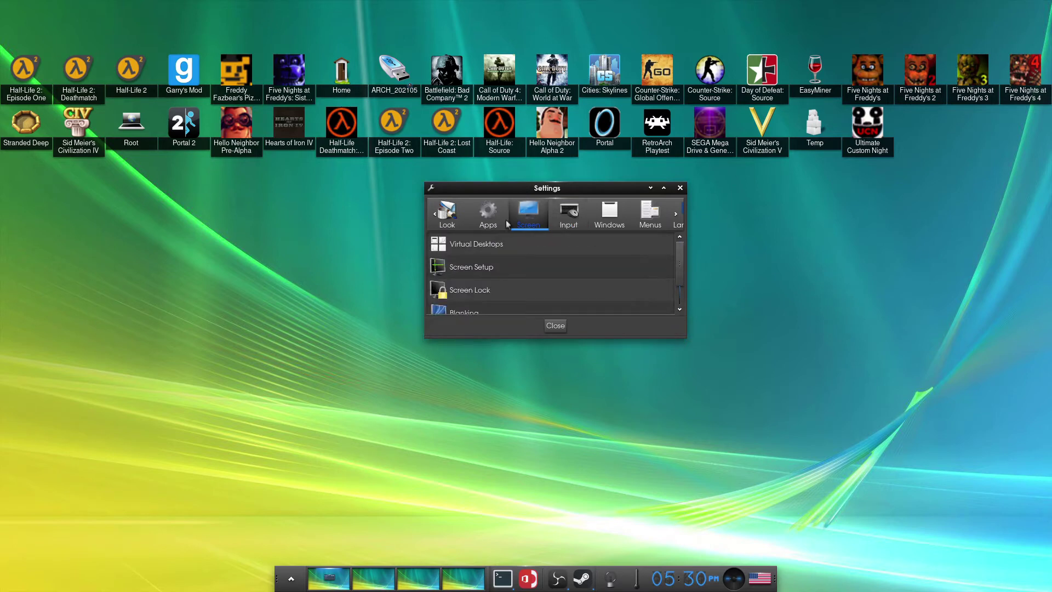
pyautogui.scroll(-2, 485, 267)
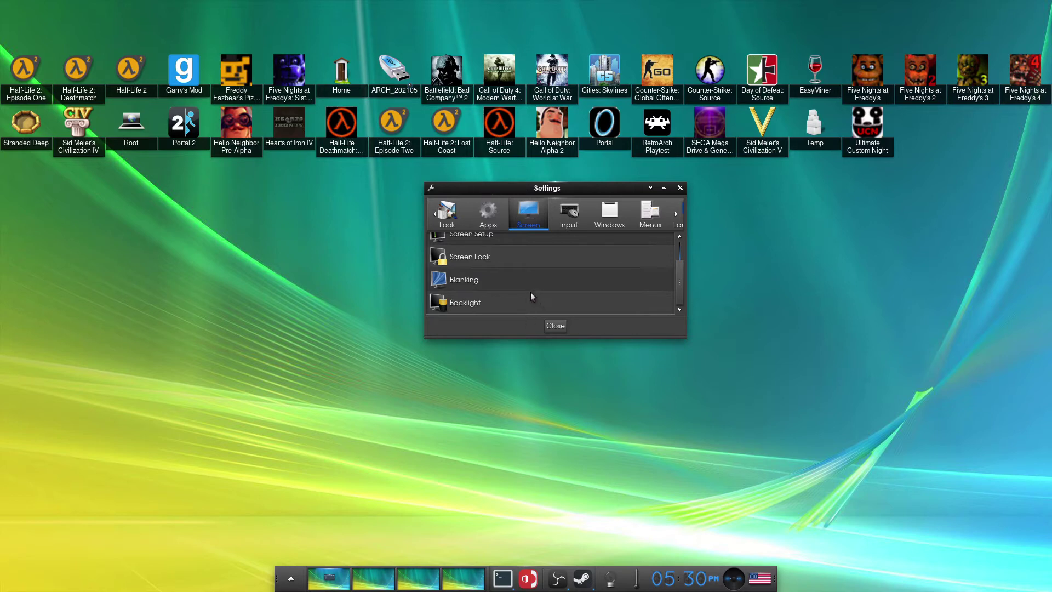
pyautogui.scroll(2, 512, 269)
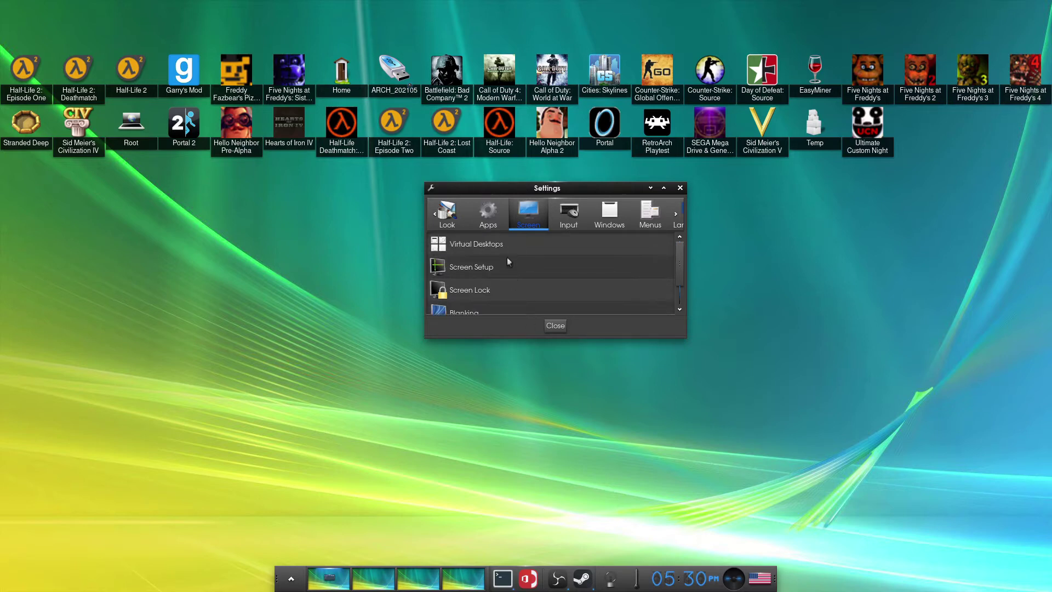
pyautogui.scroll(-2, 507, 258)
# Open Startup Applications from the Apps category, browse its list of system entries, and close the dialog
pyautogui.click(478, 222)
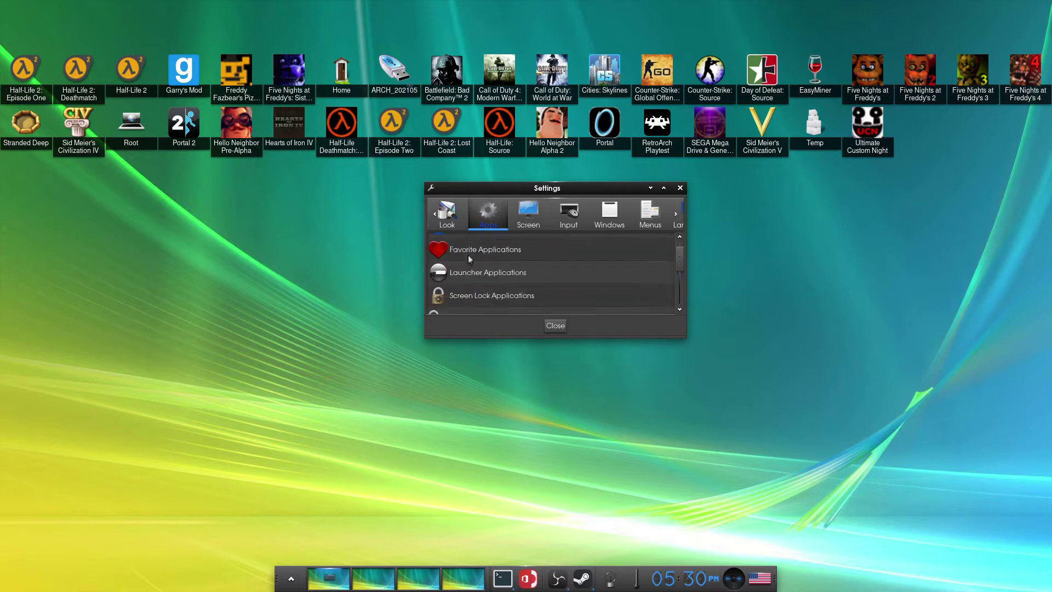
pyautogui.click(510, 255)
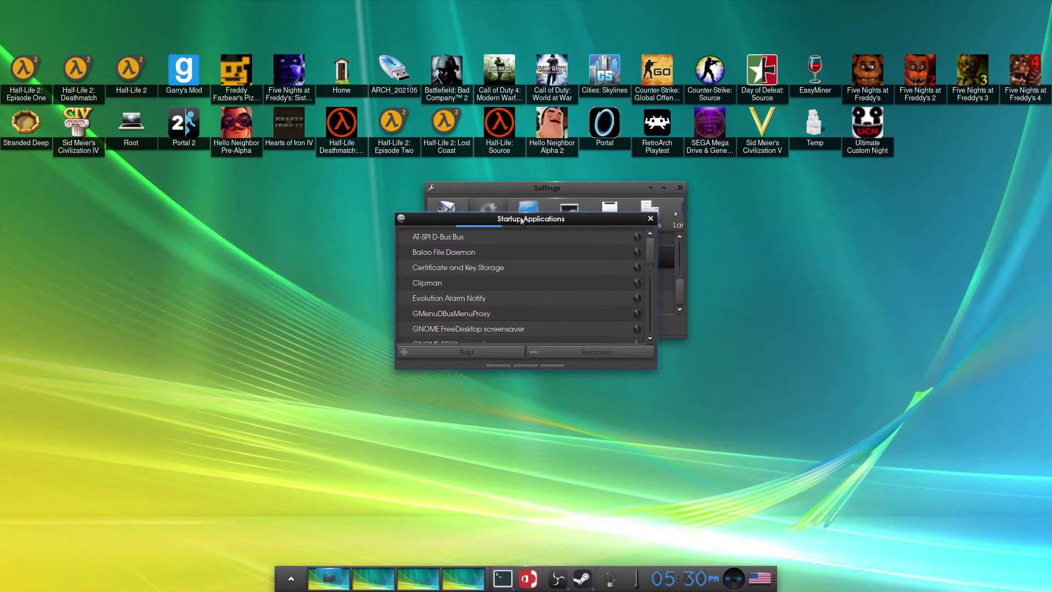
pyautogui.scroll(-3, 473, 287)
pyautogui.scroll(-3, 472, 288)
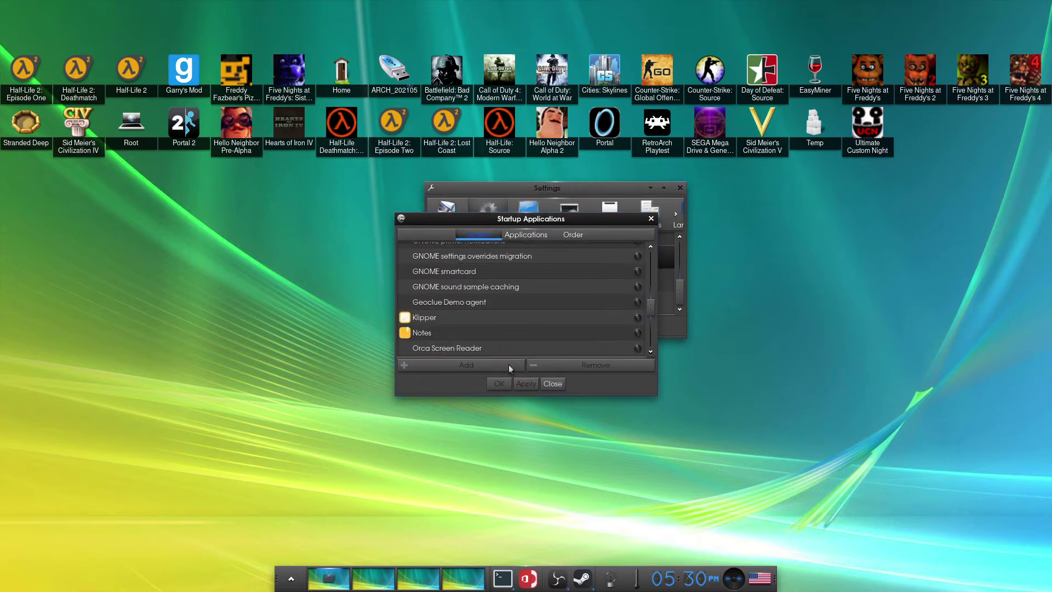
pyautogui.click(551, 384)
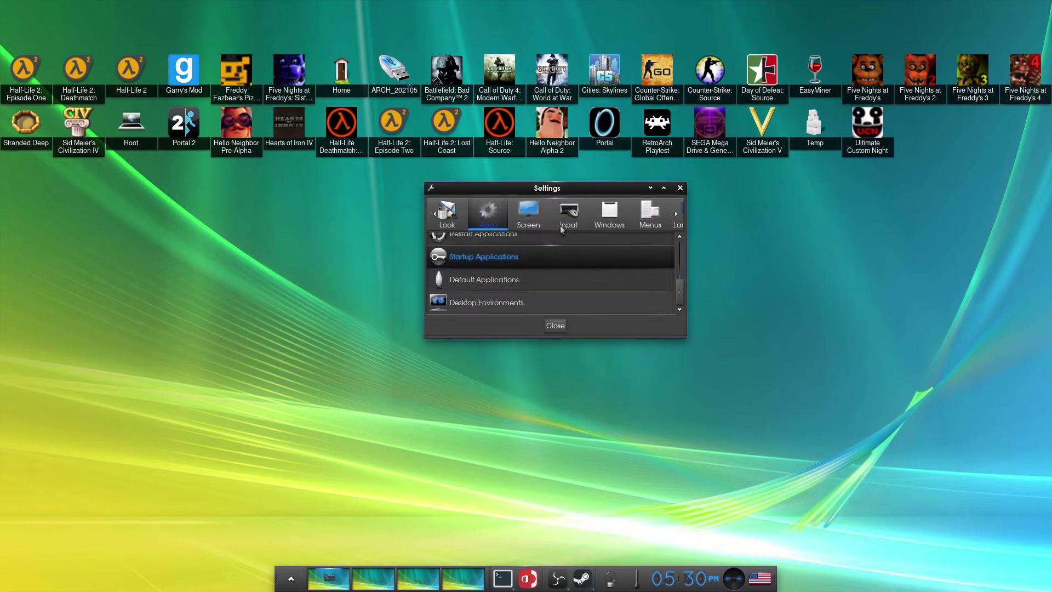
# Move on to the further settings categories and browse the Extensions entries down to Gadgets
pyautogui.scroll(-3, 560, 225)
pyautogui.scroll(-3, 559, 219)
pyautogui.click(561, 212)
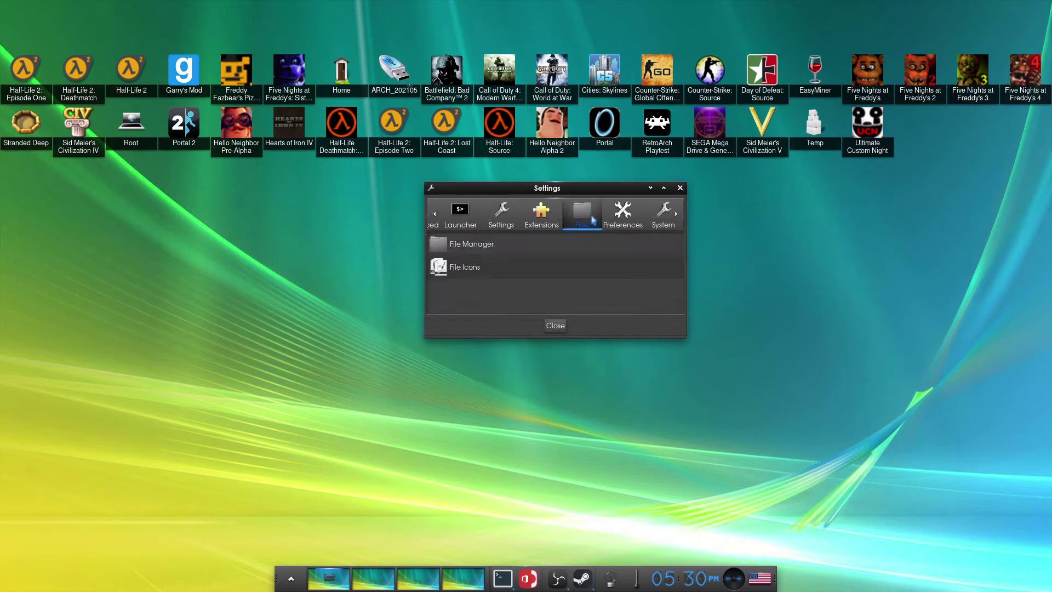
pyautogui.click(555, 214)
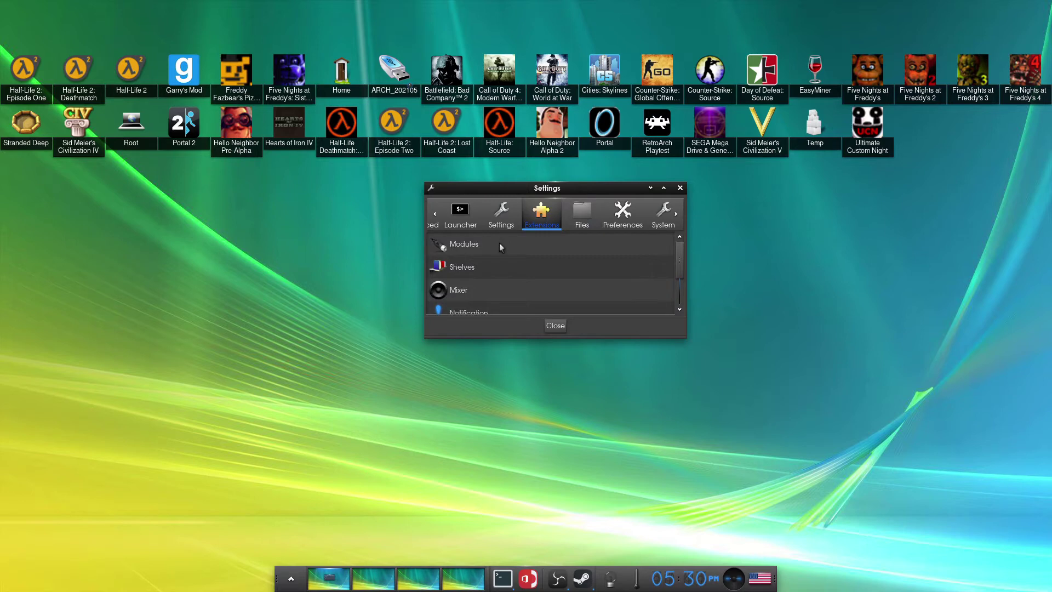
pyautogui.scroll(-3, 507, 244)
pyautogui.scroll(-1, 511, 249)
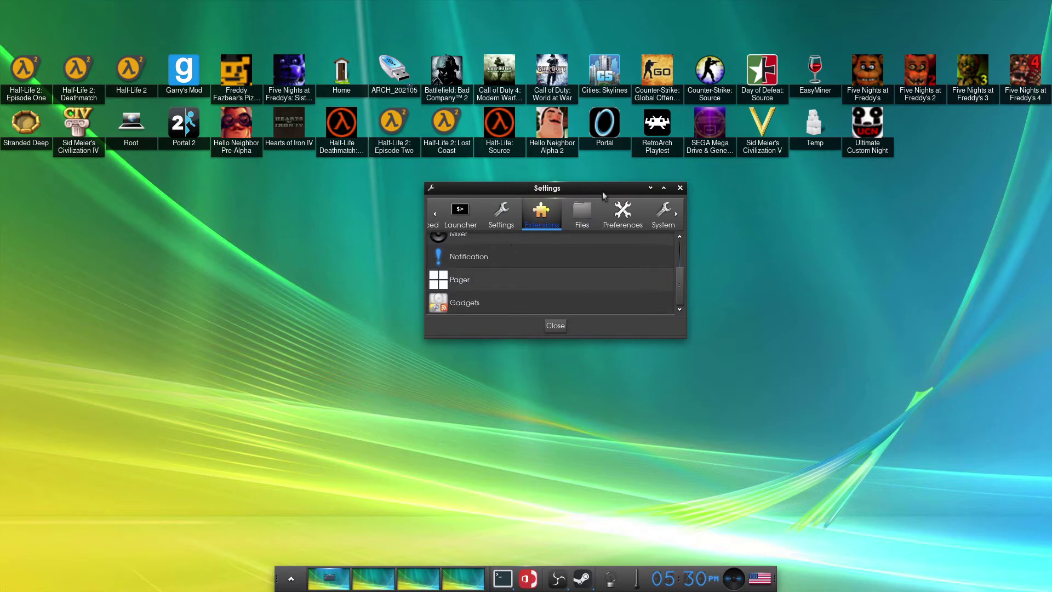
# Open File Icons from the Files category, view the Audio file types, and close the dialog
pyautogui.click(573, 228)
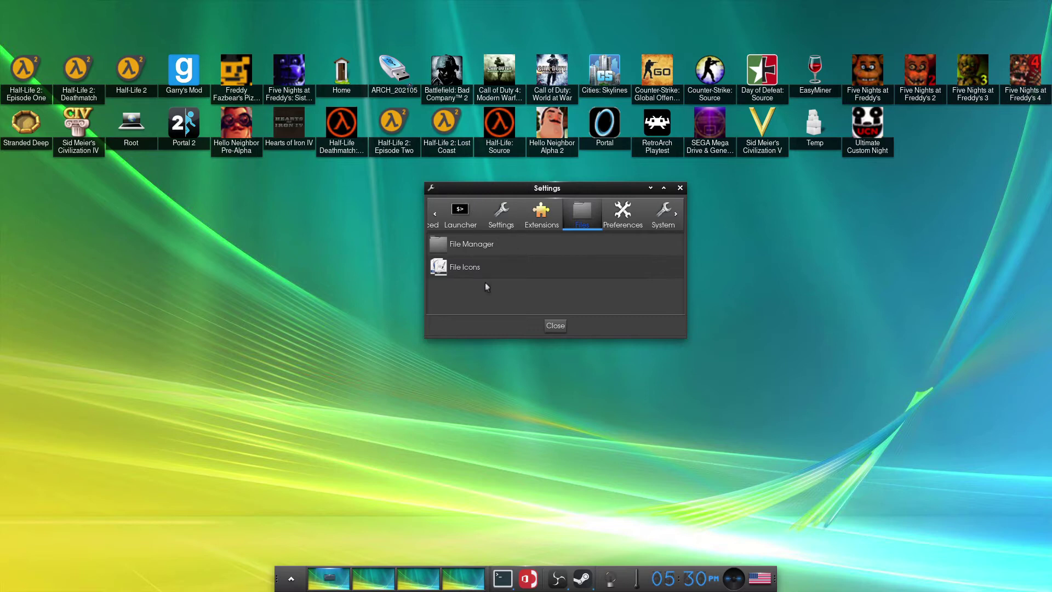
pyautogui.click(498, 269)
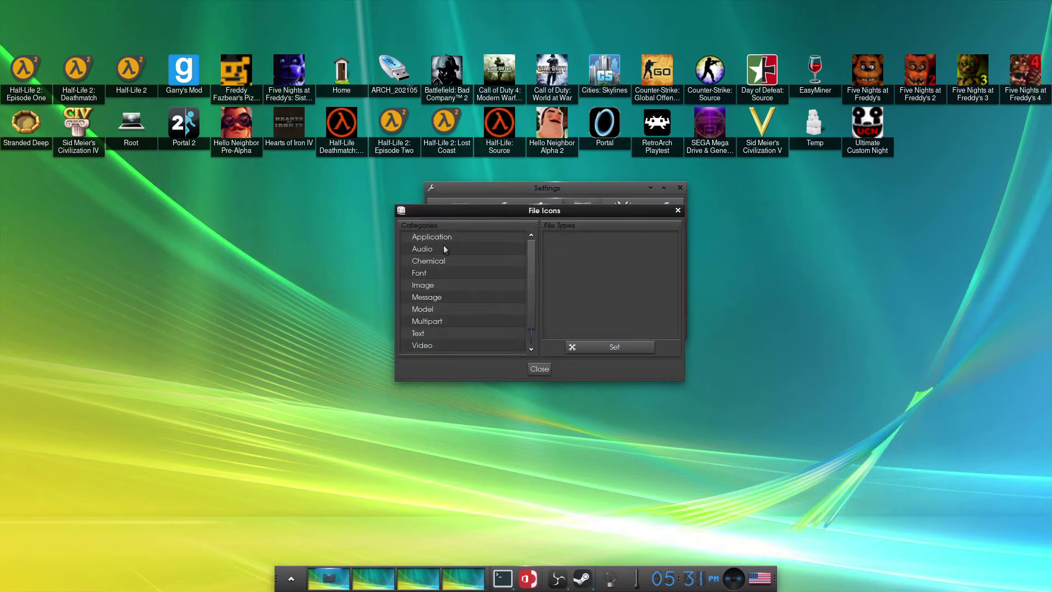
pyautogui.click(483, 249)
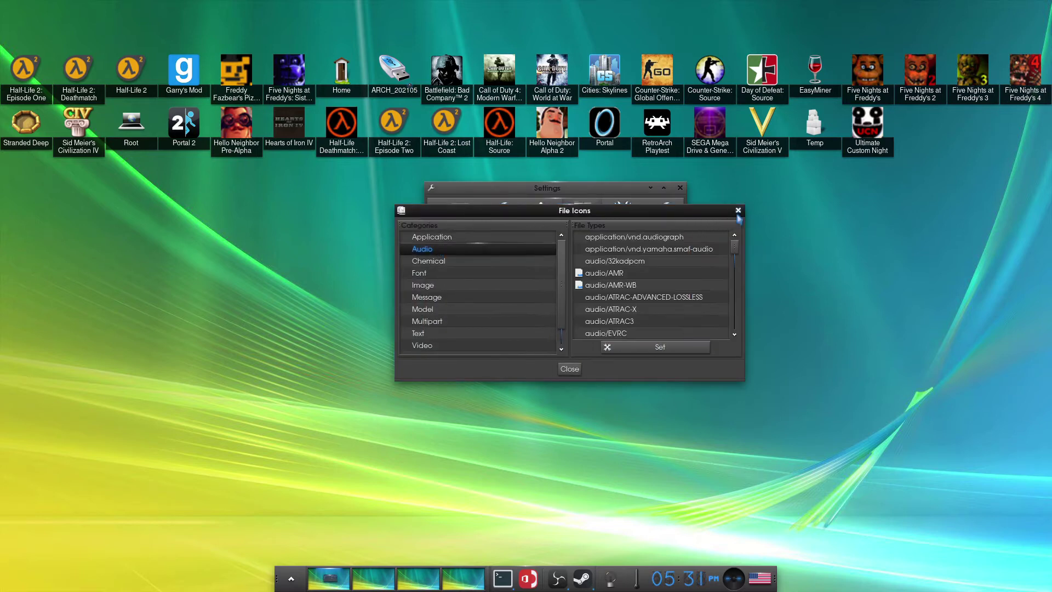
pyautogui.click(738, 211)
# Switch to the Settings category and open Profiles to view the available desktop profiles
pyautogui.click(541, 213)
pyautogui.click(503, 215)
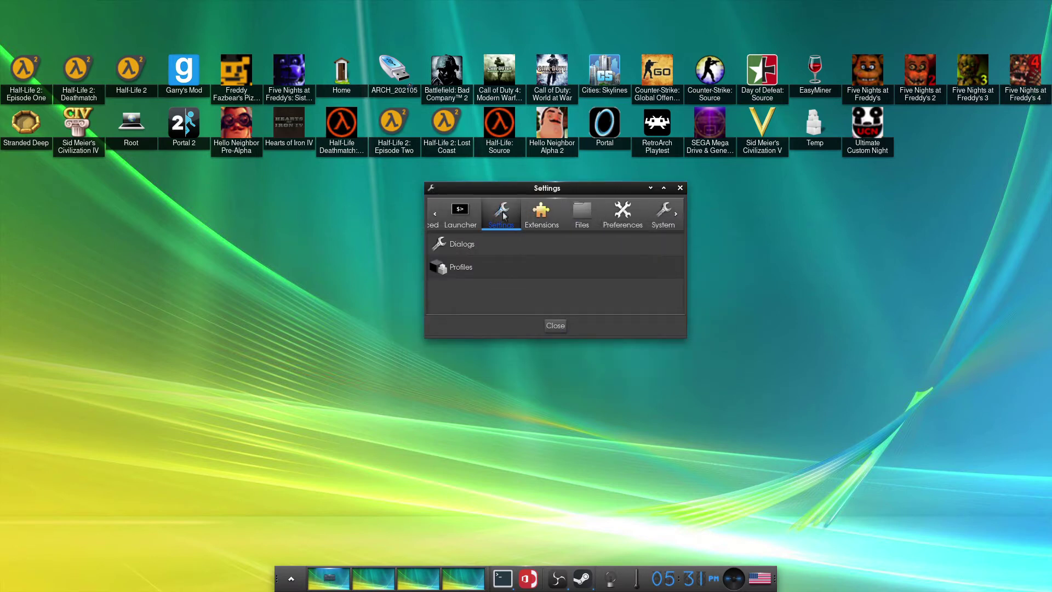
pyautogui.click(462, 268)
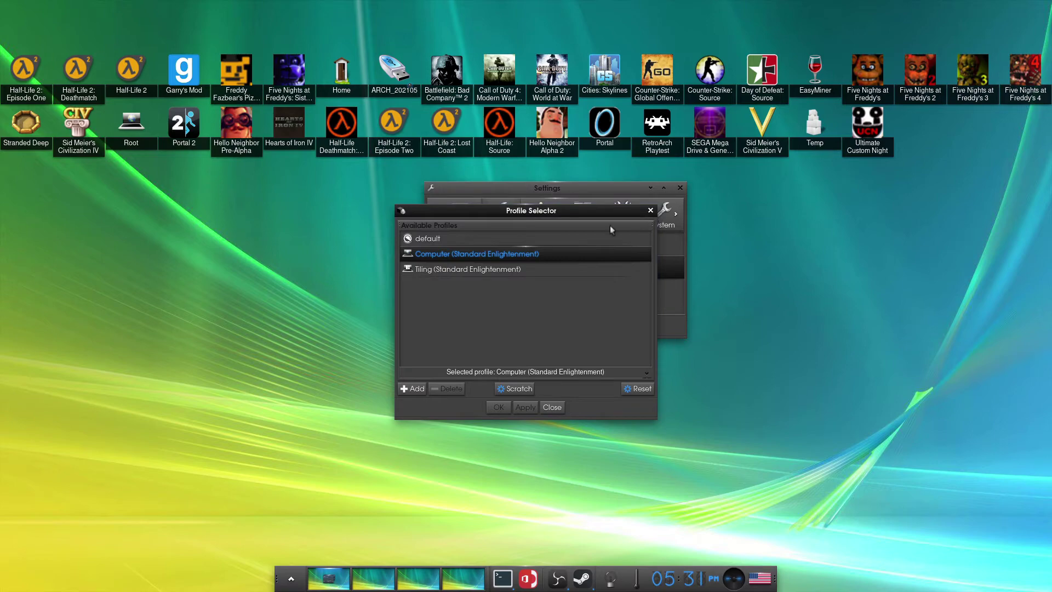
# Switch the desktop to the Tiling (Standard Enlightenment) profile
pyautogui.click(519, 269)
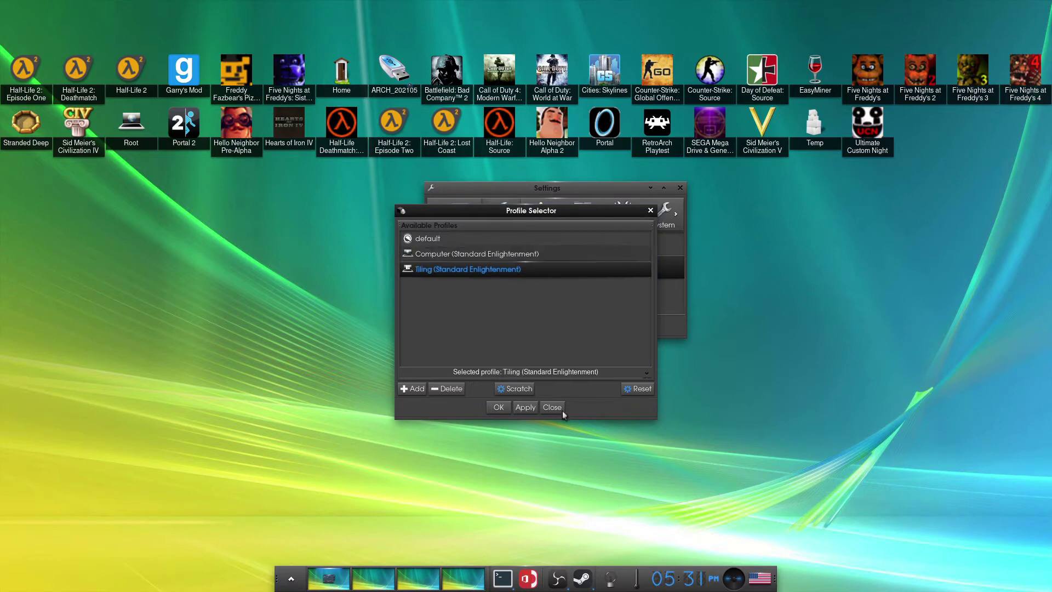
pyautogui.click(523, 408)
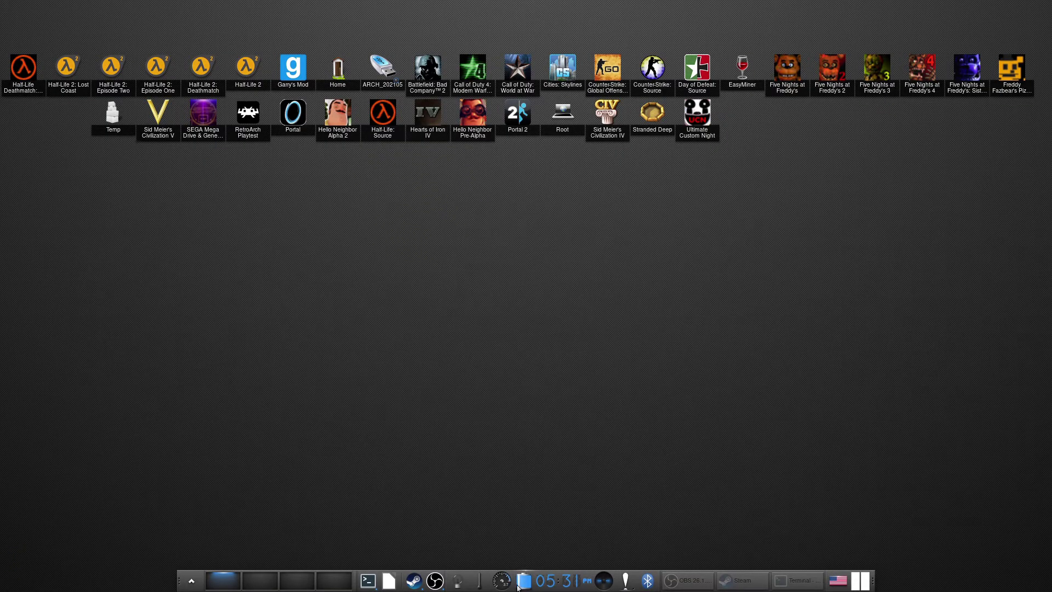
# Restore the OBS, Steam and Terminal windows to view their tiled layout, and show and hide the ACPI Error dialog
pyautogui.click(687, 587)
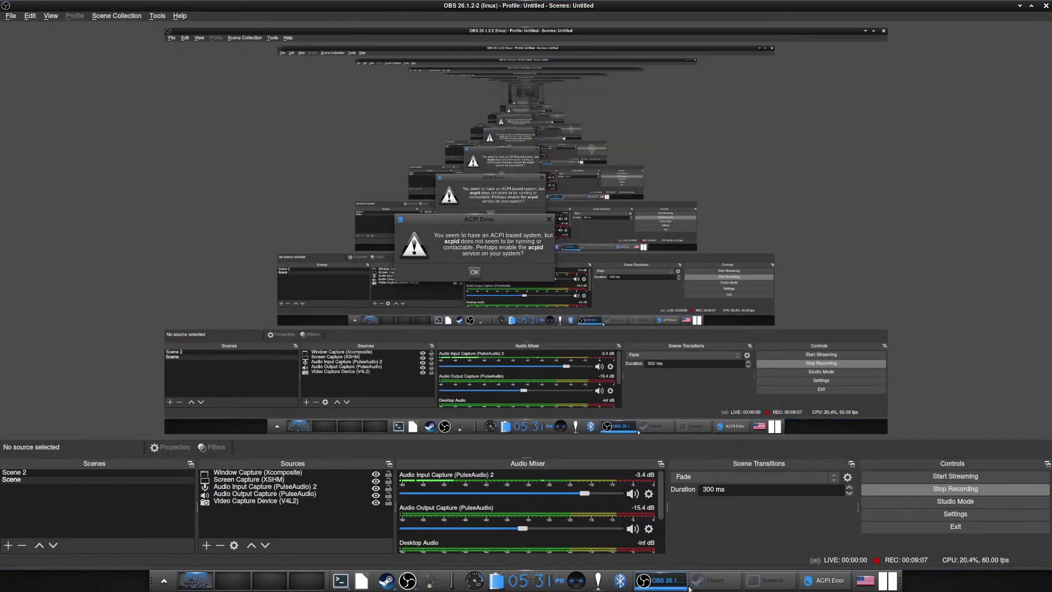
pyautogui.click(713, 580)
pyautogui.click(767, 581)
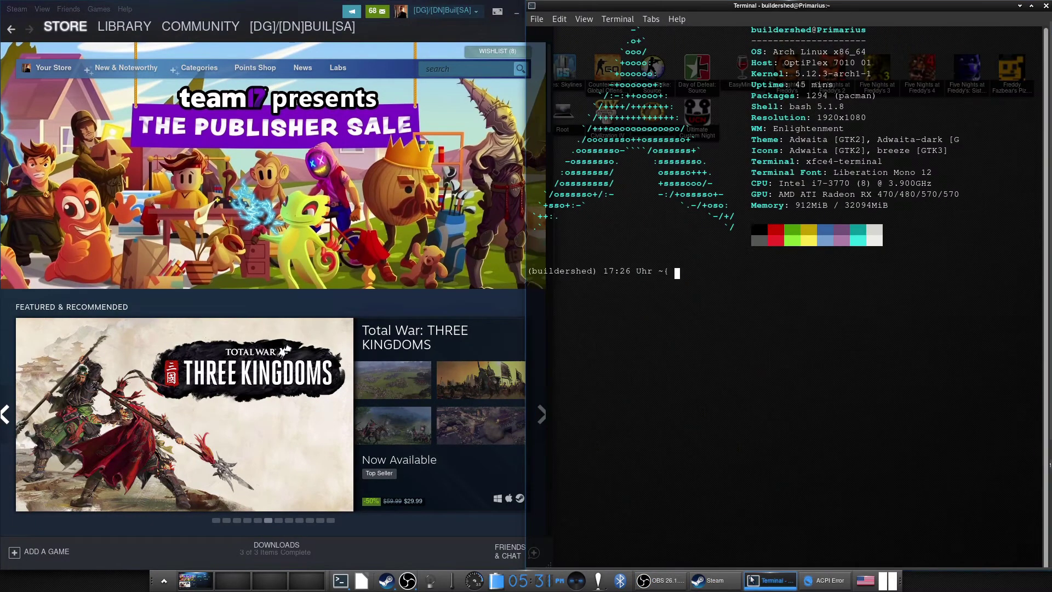
pyautogui.click(822, 585)
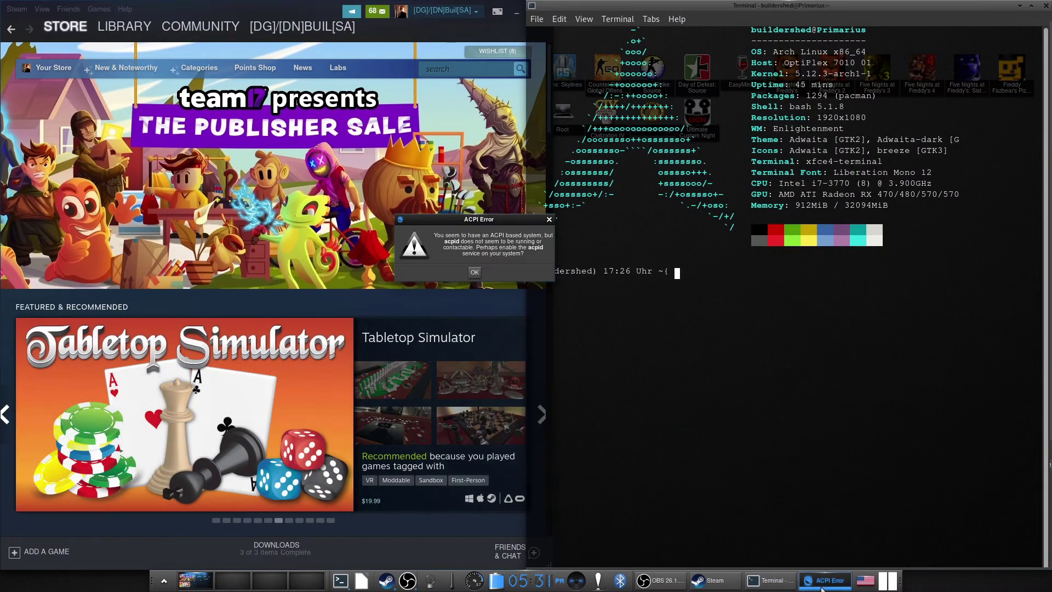
pyautogui.click(822, 582)
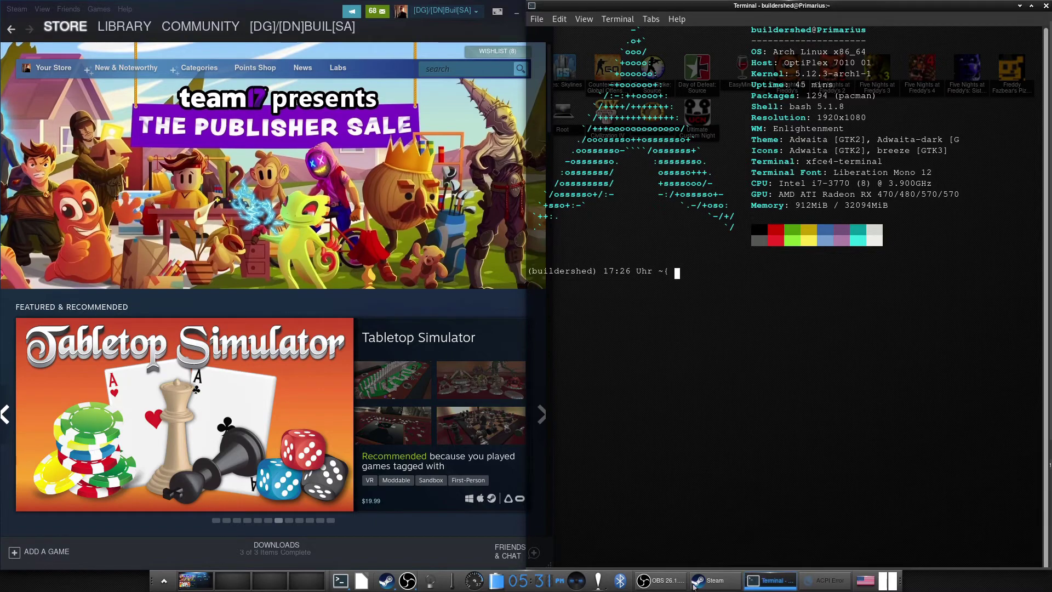
# Minimize the Steam and Terminal windows, bringing OBS up beside the terminal once before hiding it
pyautogui.click(695, 585)
pyautogui.click(681, 584)
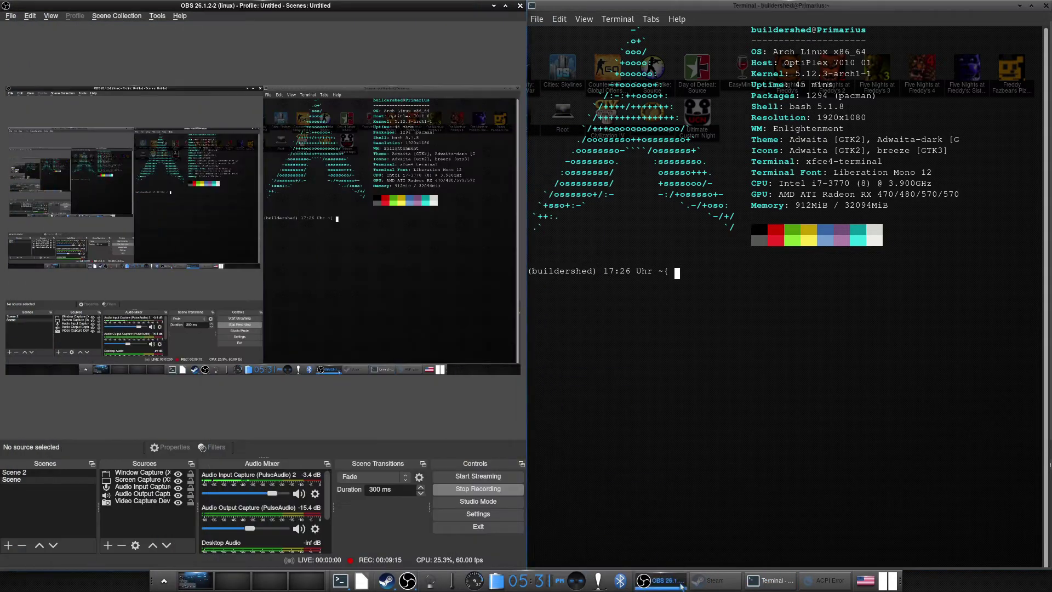
pyautogui.click(681, 584)
pyautogui.click(770, 581)
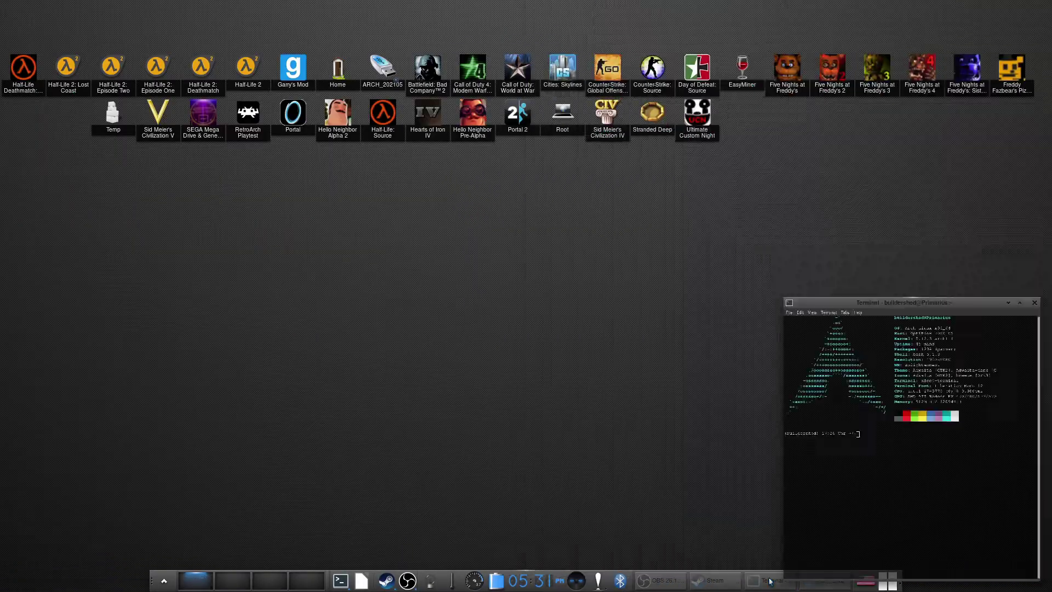
pyautogui.rightClick(163, 263)
pyautogui.rightClick(360, 316)
pyautogui.click(383, 407)
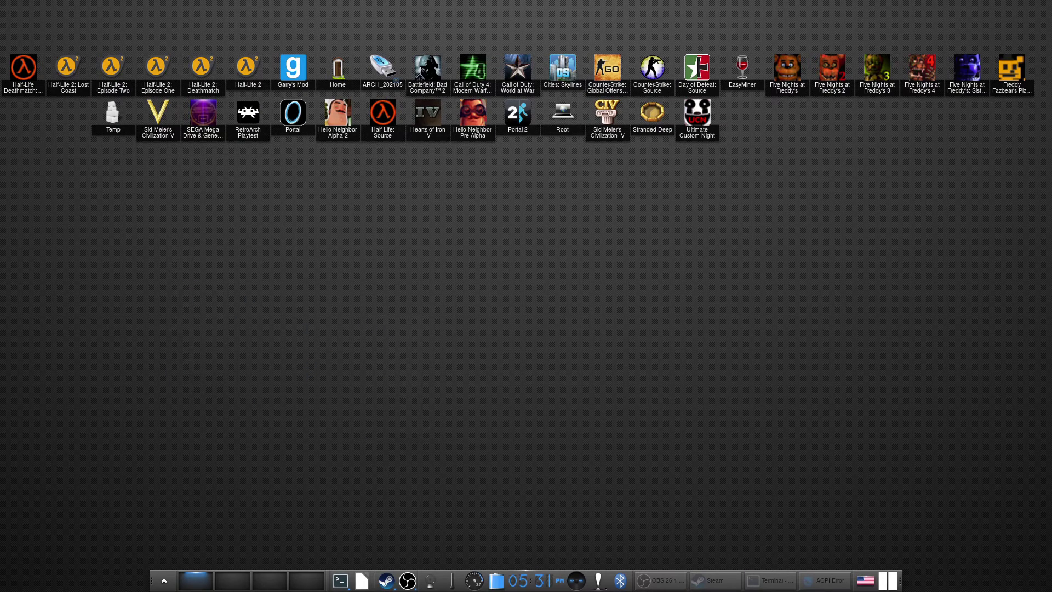
# Restore the OBS window from the shelf to view it filling the screen, and minimize it again
pyautogui.click(408, 580)
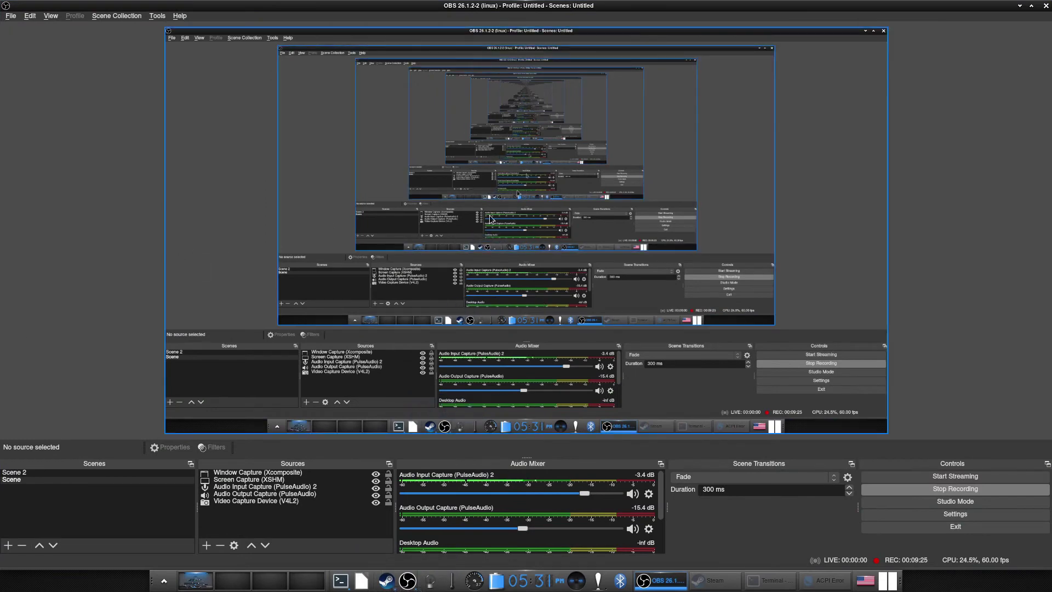
pyautogui.click(1020, 6)
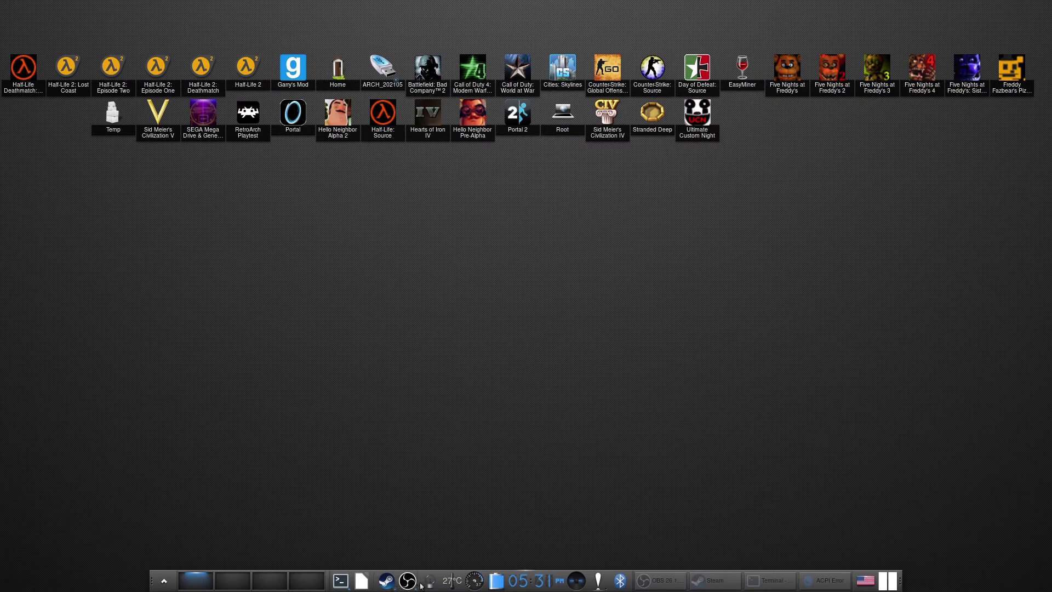
# Open the Settings Panel from the desktop's main menu, and show the desktop briefly before returning to the panel
pyautogui.click(697, 382)
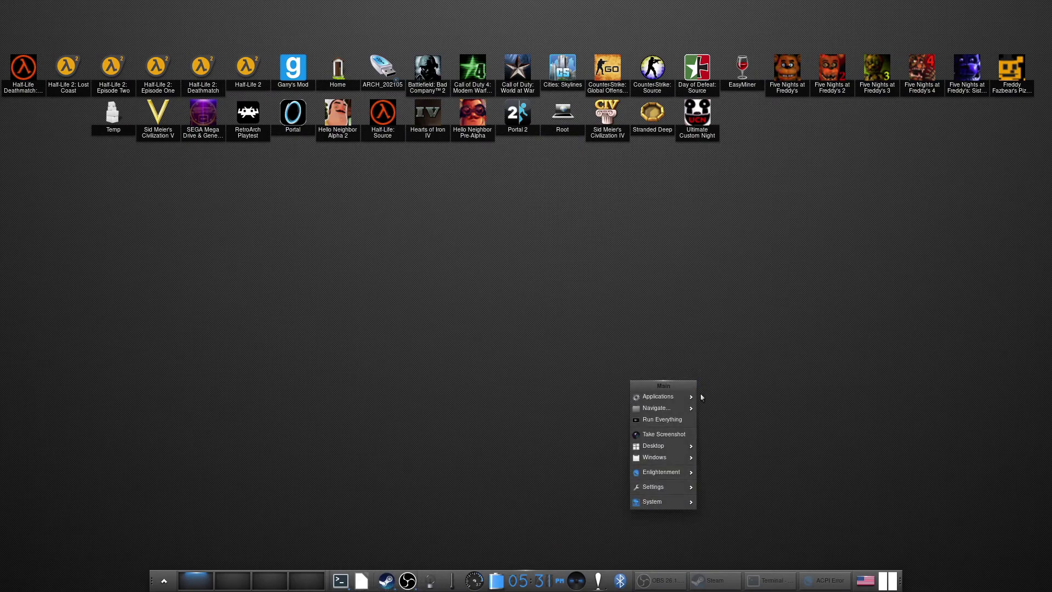
pyautogui.moveTo(658, 501)
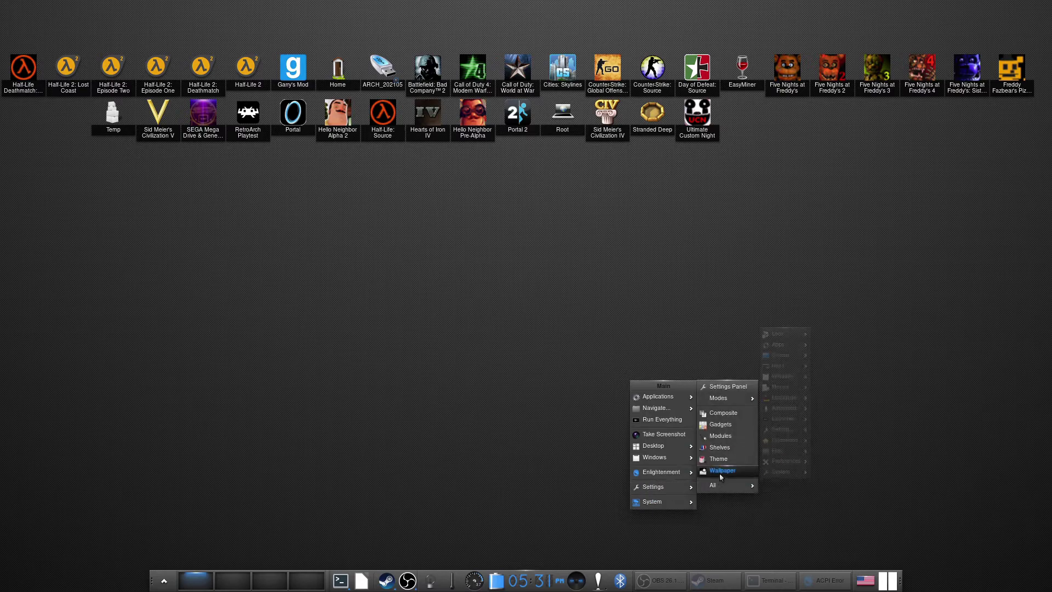
pyautogui.click(724, 386)
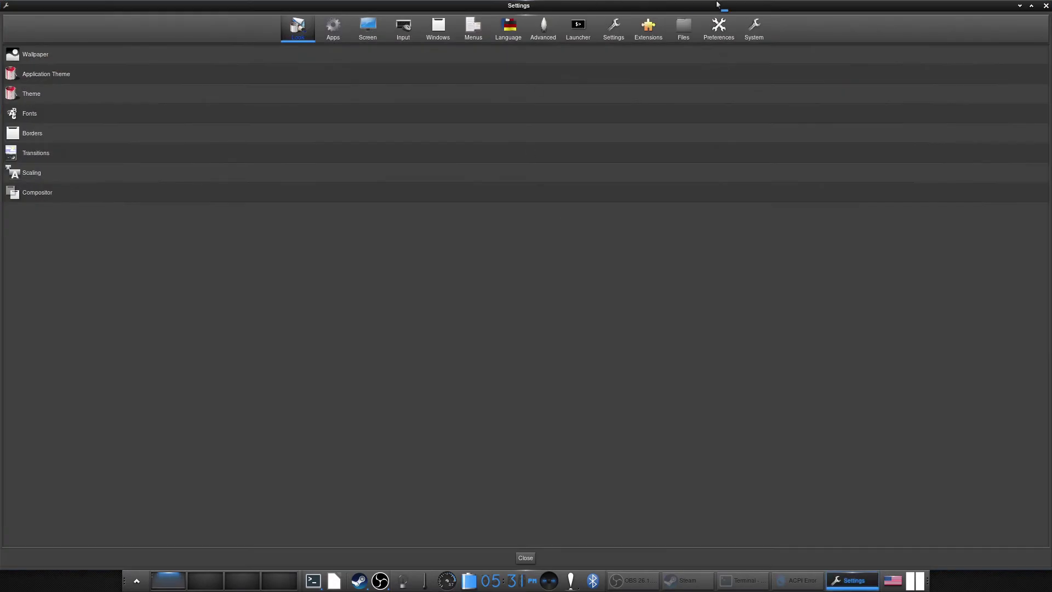
pyautogui.hotkey('ctrl', 'alt', 'd')
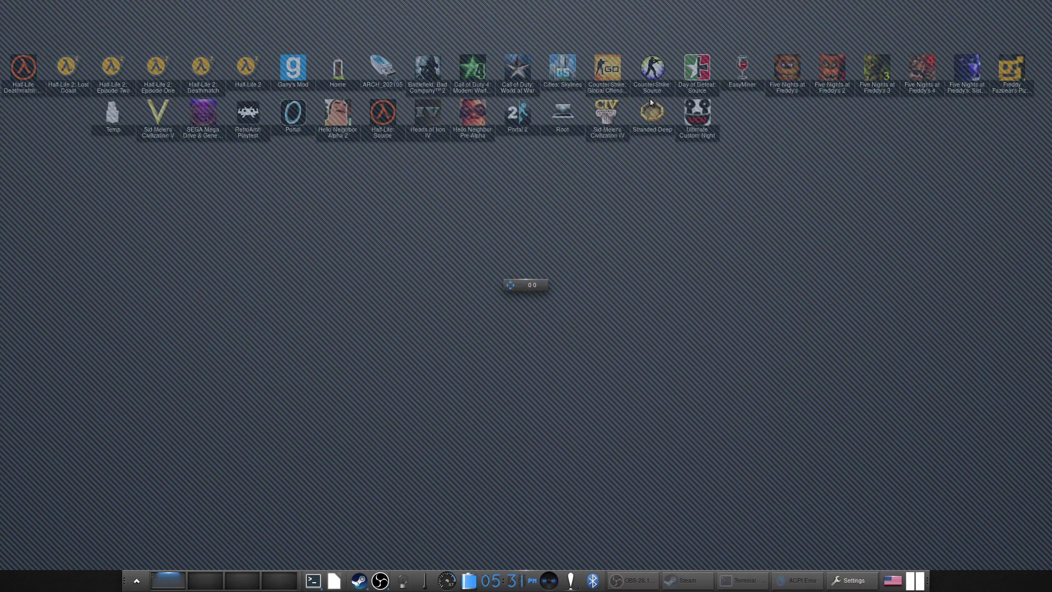
pyautogui.hotkey('ctrl', 'alt', 'd')
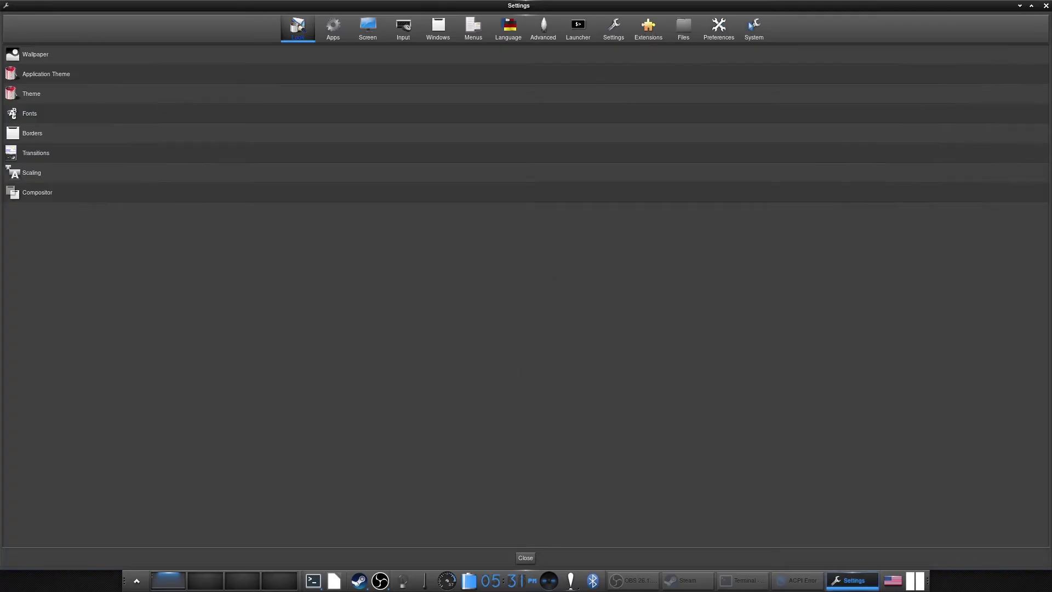
# Look through the System and Preferences categories, and open Profiles from the Settings category
pyautogui.click(760, 29)
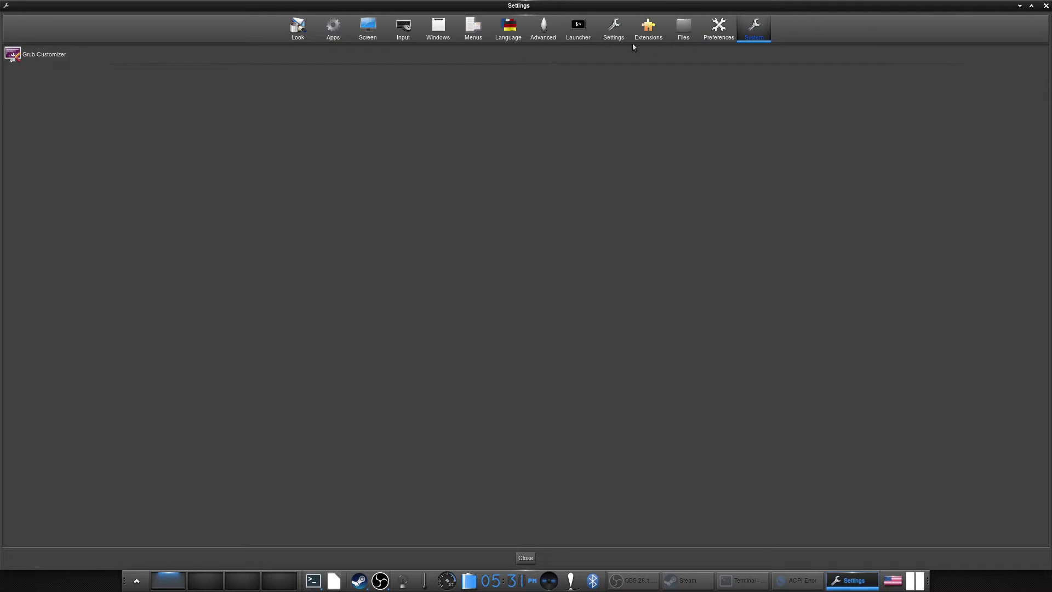
pyautogui.click(715, 37)
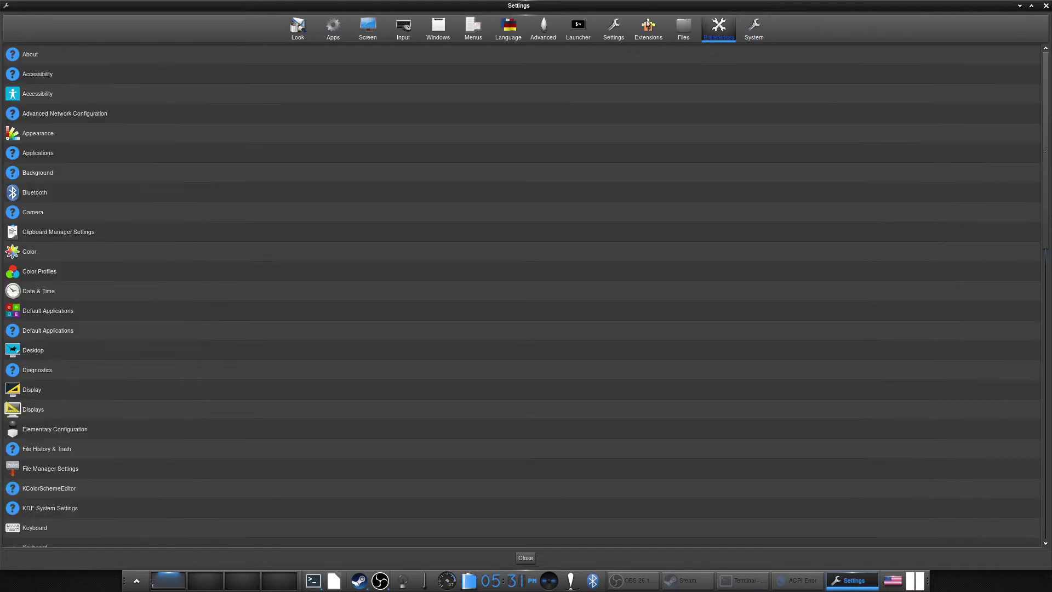
pyautogui.click(623, 28)
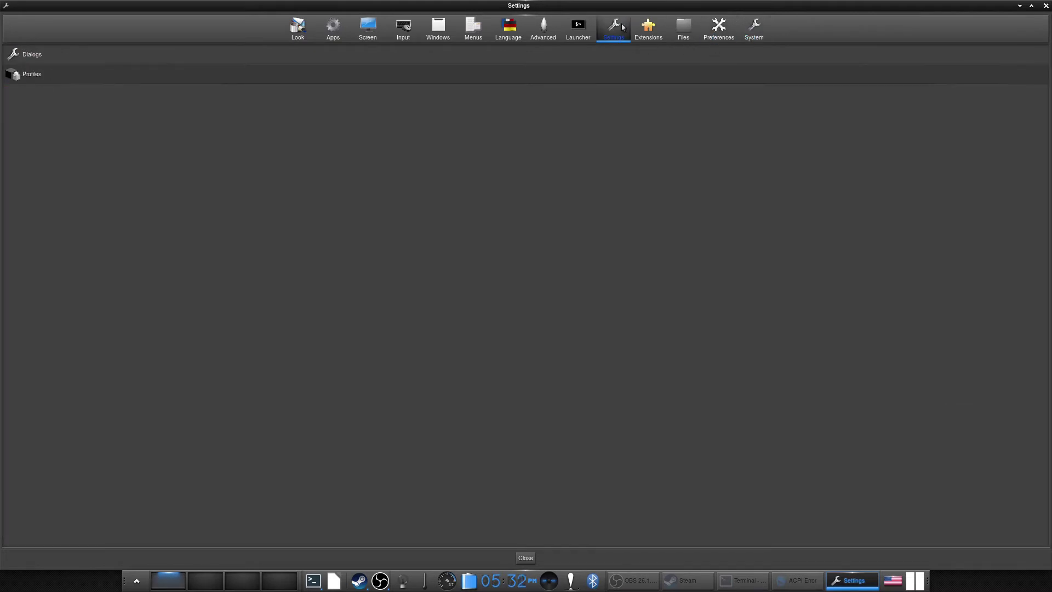
pyautogui.click(200, 81)
# Switch the desktop back to the Computer (Standard Enlightenment) profile
pyautogui.click(641, 47)
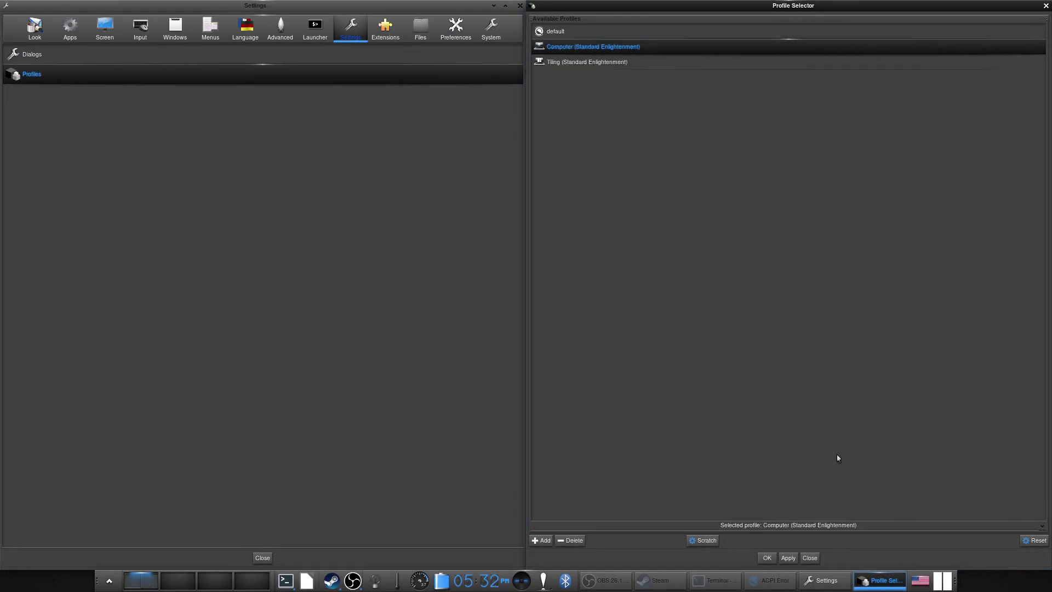
pyautogui.click(587, 31)
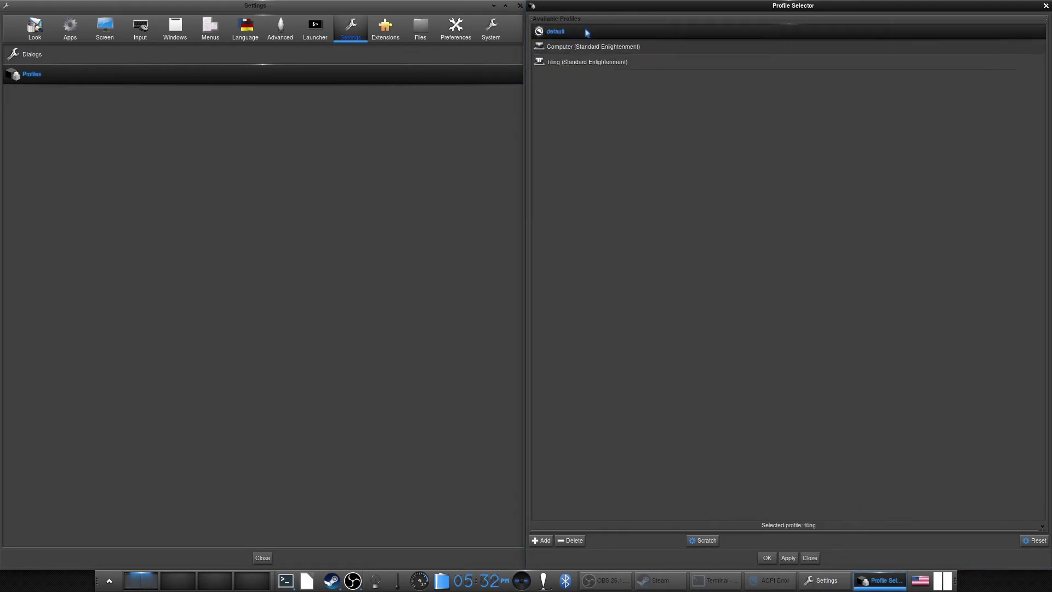
pyautogui.click(585, 47)
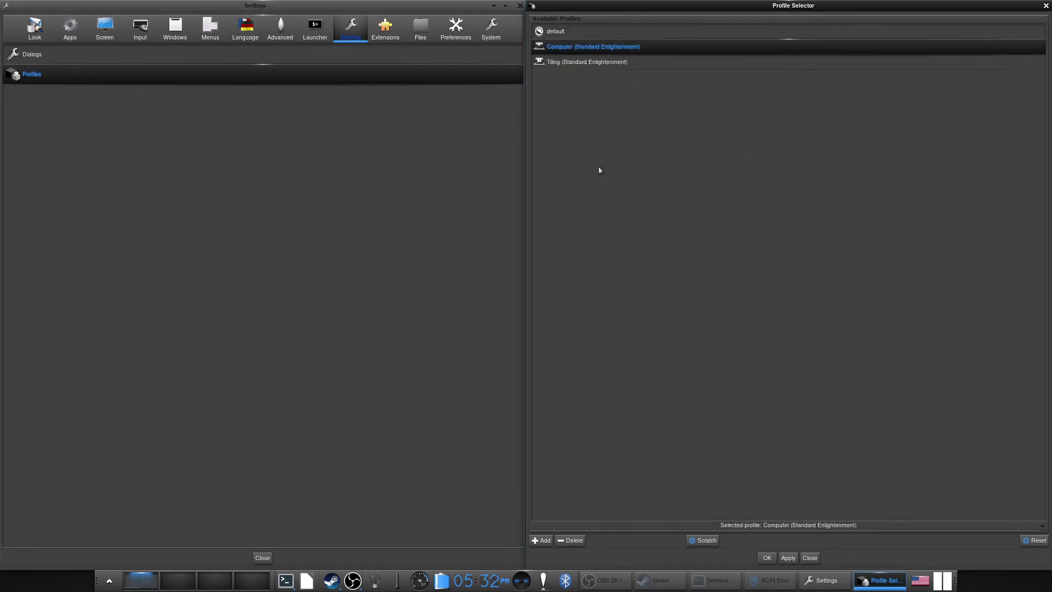
pyautogui.click(789, 558)
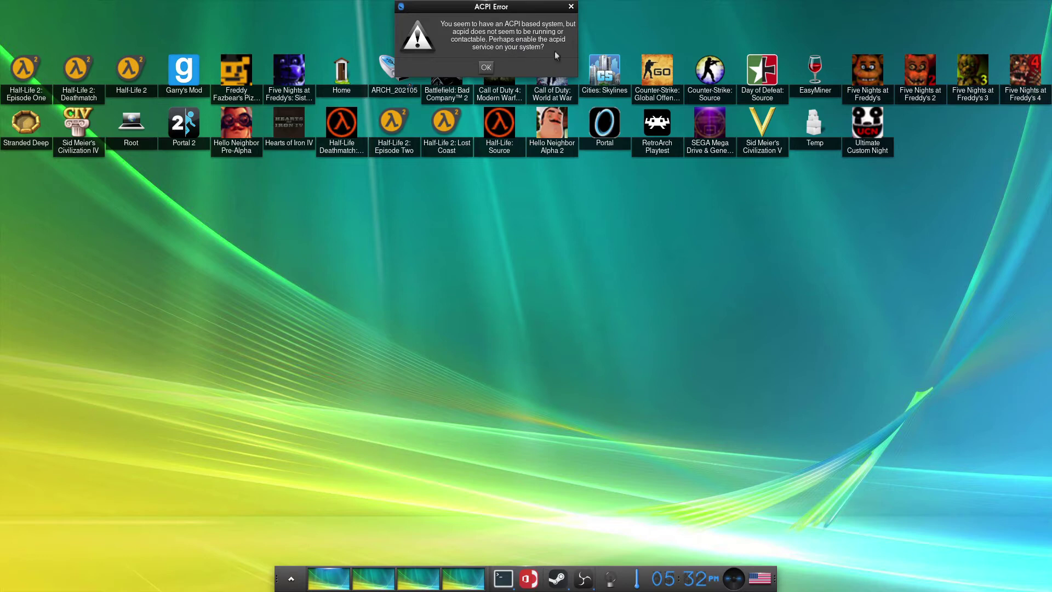
# Dismiss the ACPI Error dialog and return to the empty desktop
pyautogui.click(486, 68)
pyautogui.rightClick(357, 255)
pyautogui.click(472, 446)
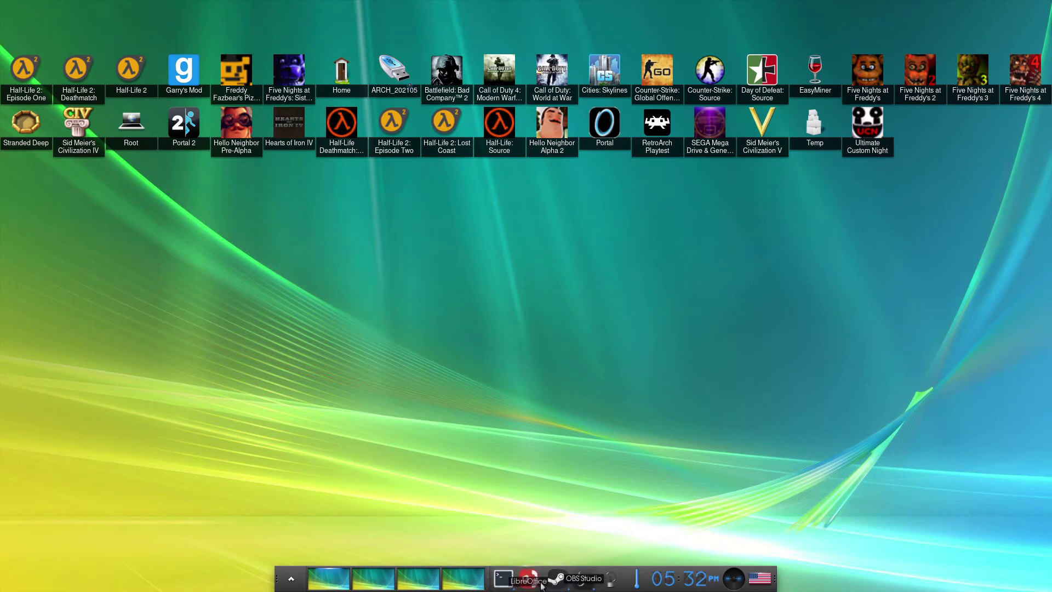
# Launch Xfce Terminal, placing its window in the middle of the desktop, and look over its File menu
pyautogui.click(503, 578)
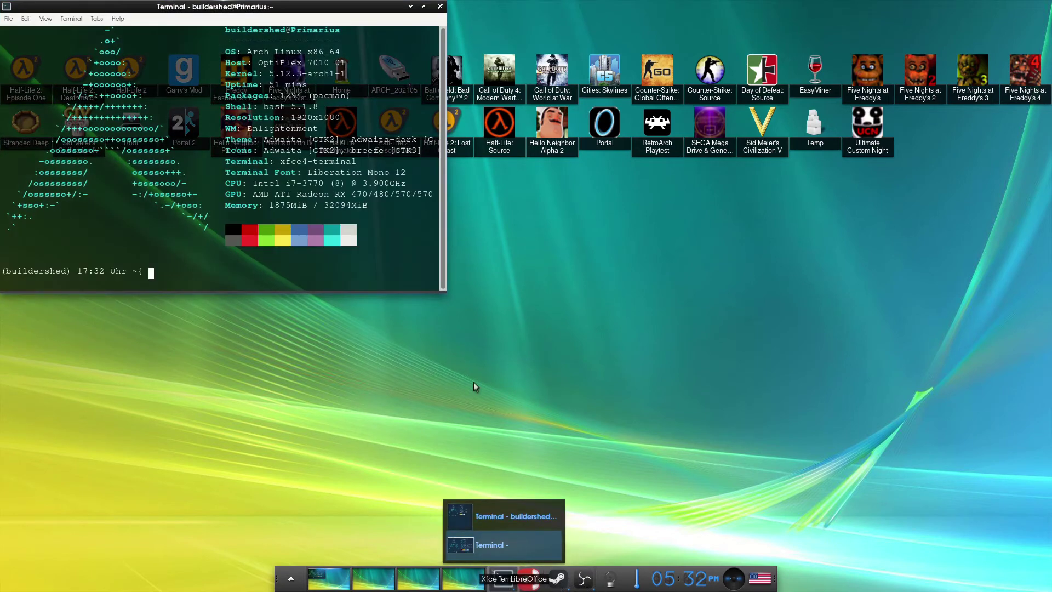
pyautogui.moveTo(272, 6)
pyautogui.mouseDown()
pyautogui.moveTo(272, 145)
pyautogui.moveTo(272, 16)
pyautogui.mouseUp()
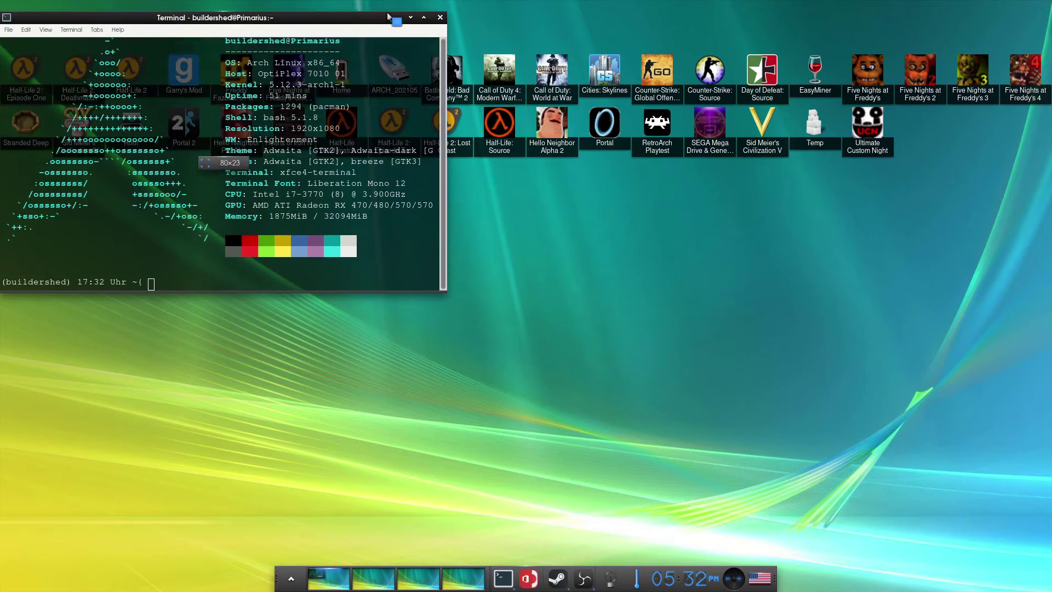
pyautogui.moveTo(355, 25); pyautogui.dragTo(746, 181)
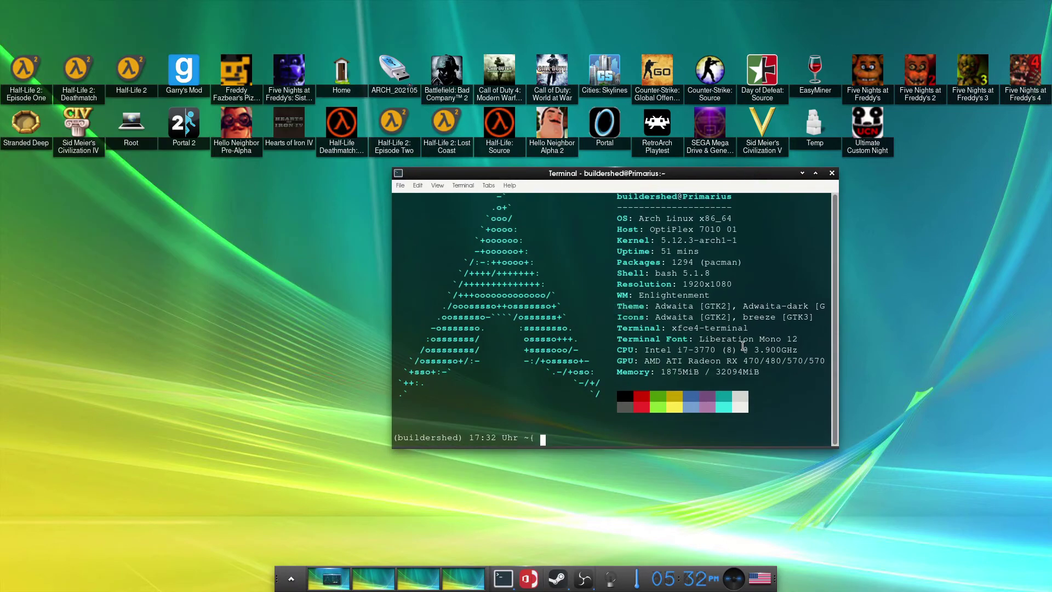
pyautogui.click(399, 187)
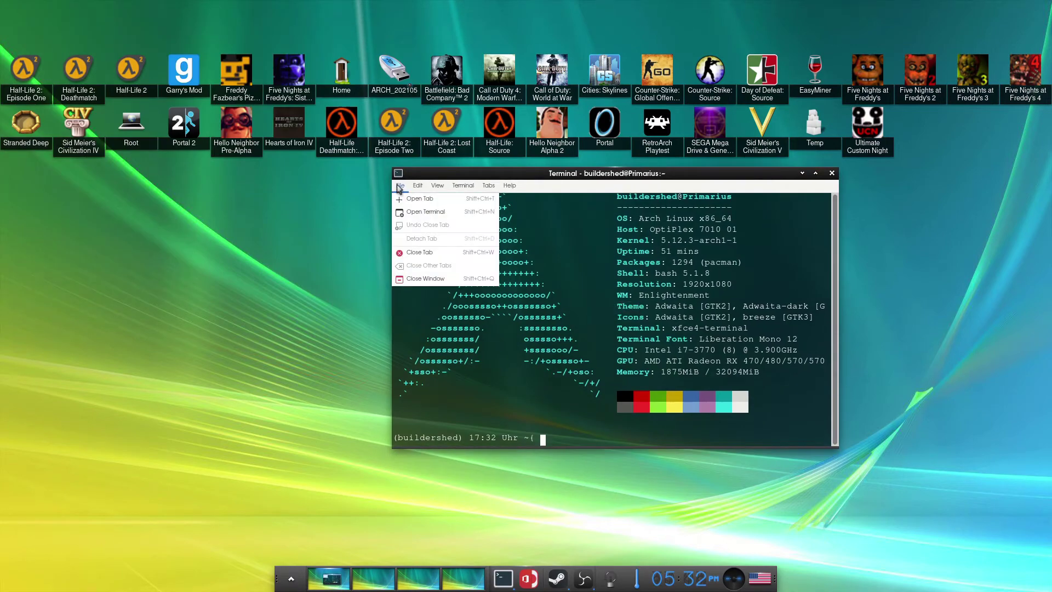
pyautogui.click(399, 187)
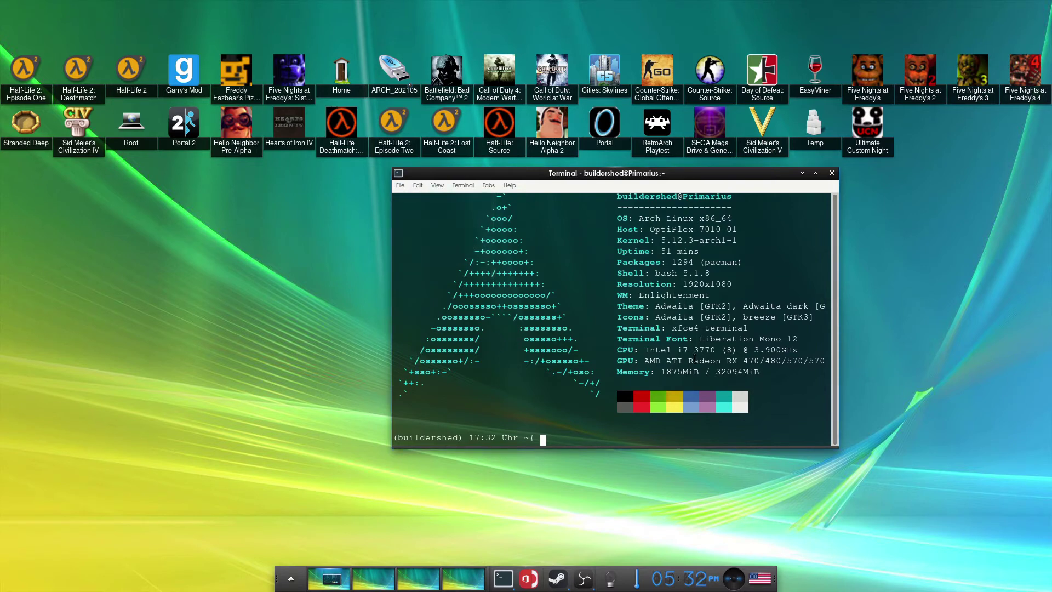
# Run sh auto144hz.sh in the terminal and minimize its window
pyautogui.write('exit')
pyautogui.press('Up')
pyautogui.press('Return')
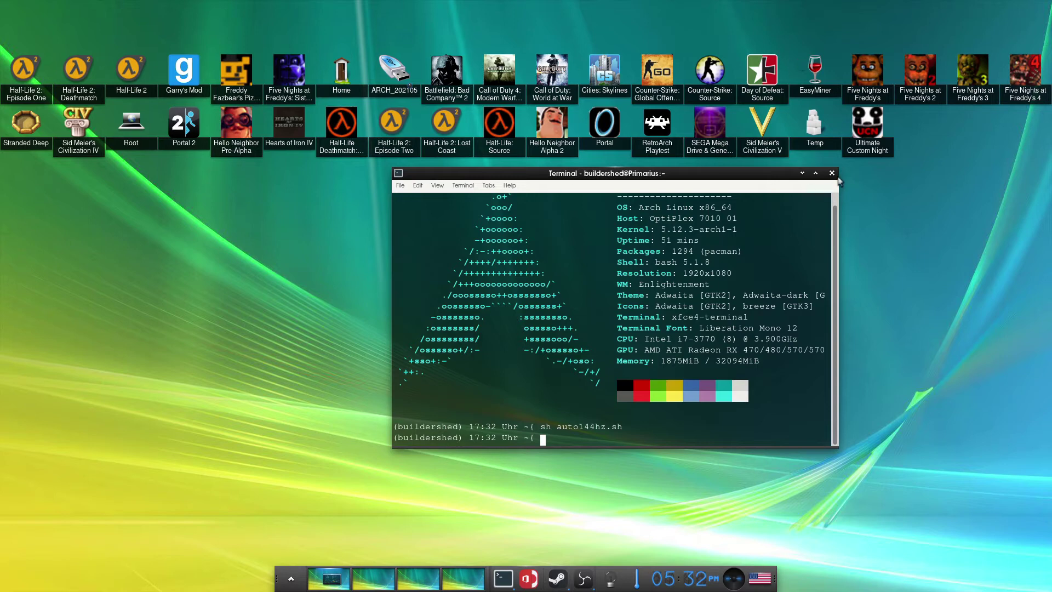
pyautogui.click(803, 173)
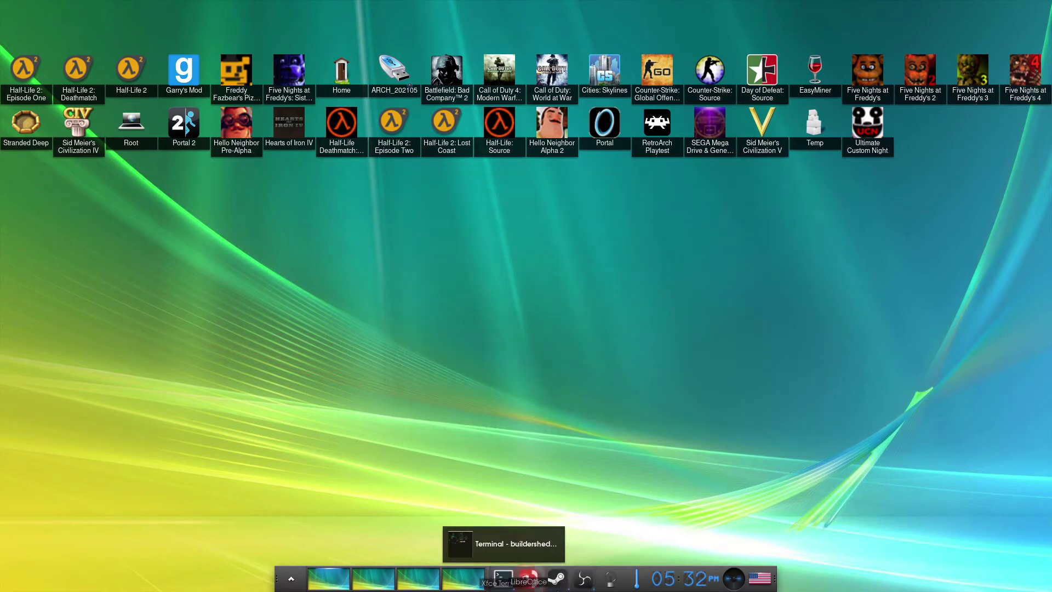
# Restore the OBS Studio window, move it away from the screen corner, and minimize it again
pyautogui.moveTo(567, 585)
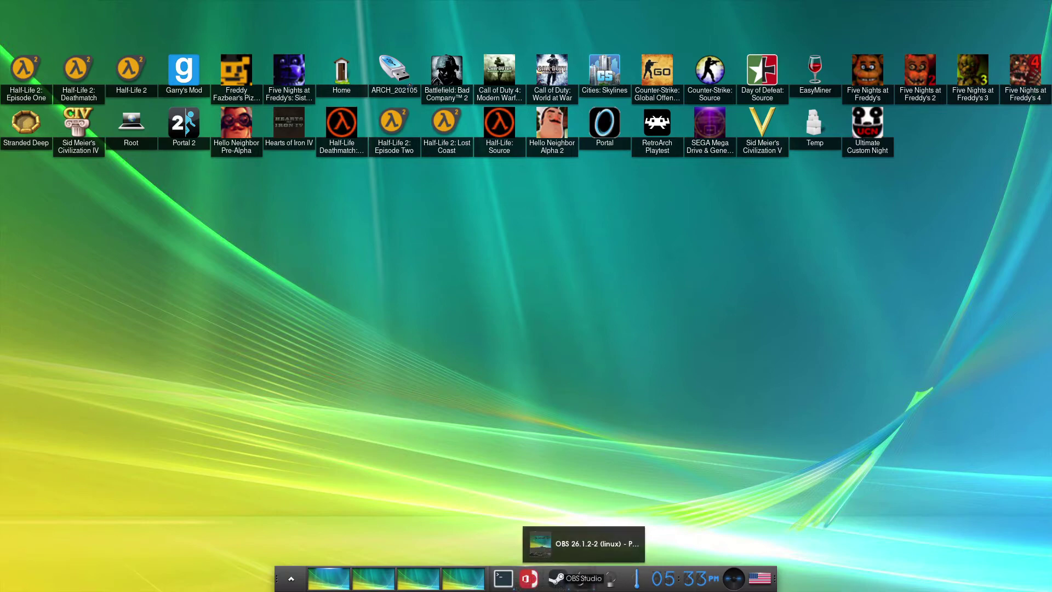
pyautogui.click(582, 575)
pyautogui.moveTo(382, 11); pyautogui.dragTo(547, 74)
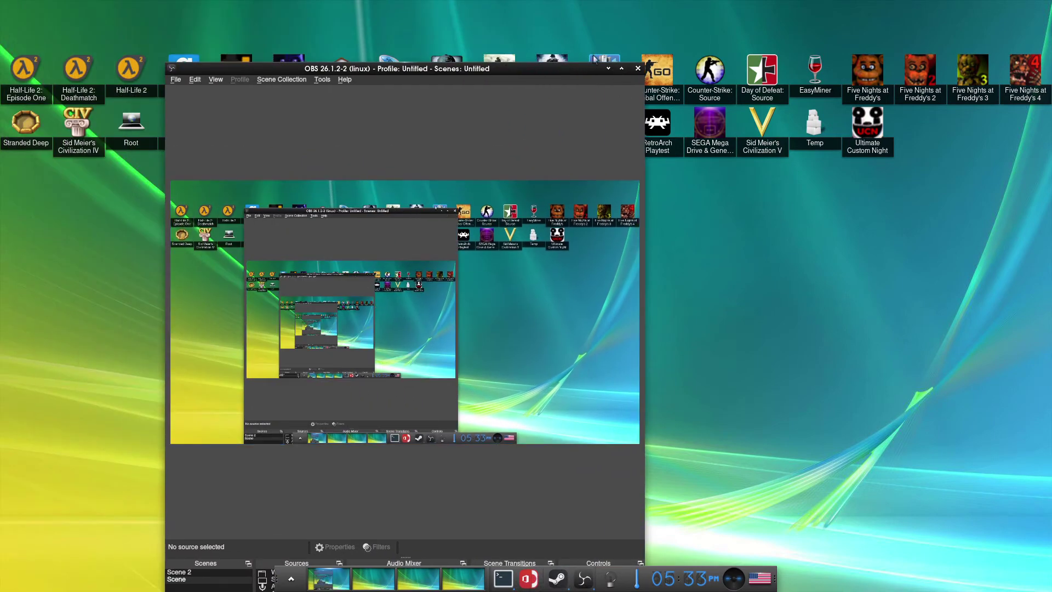
pyautogui.click(609, 69)
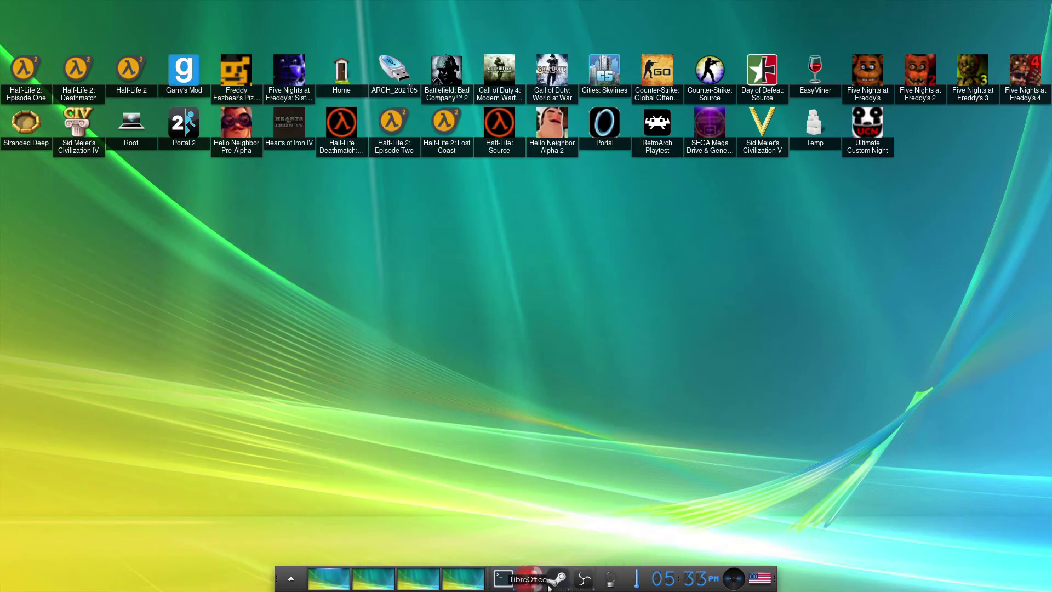
pyautogui.moveTo(549, 587)
pyautogui.moveTo(511, 584)
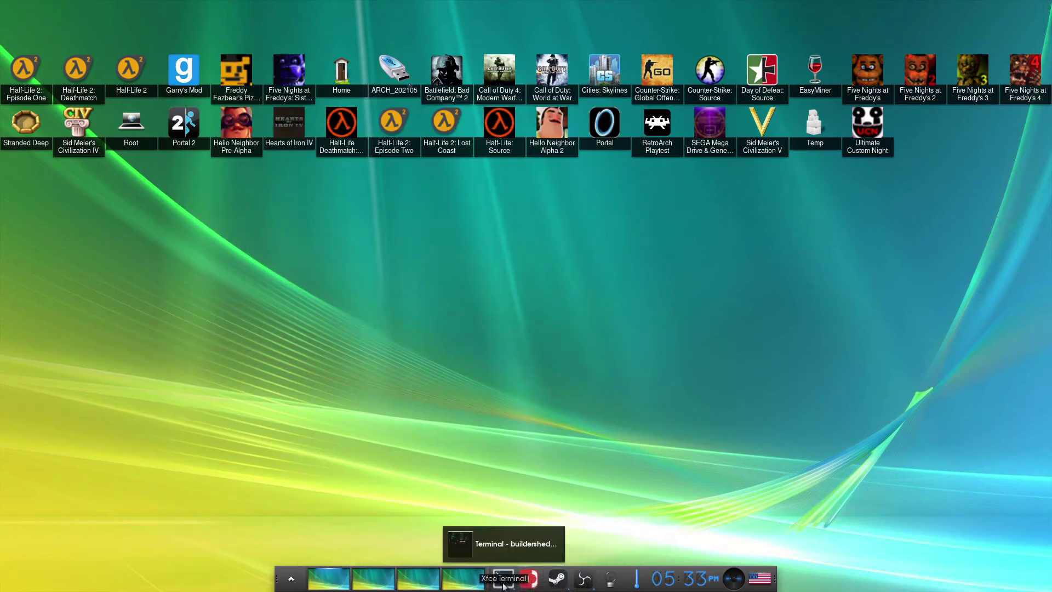
# Open the Settings Panel and look through the Preferences category as far as KColorSchemeEditor
pyautogui.click(291, 578)
pyautogui.moveTo(306, 541)
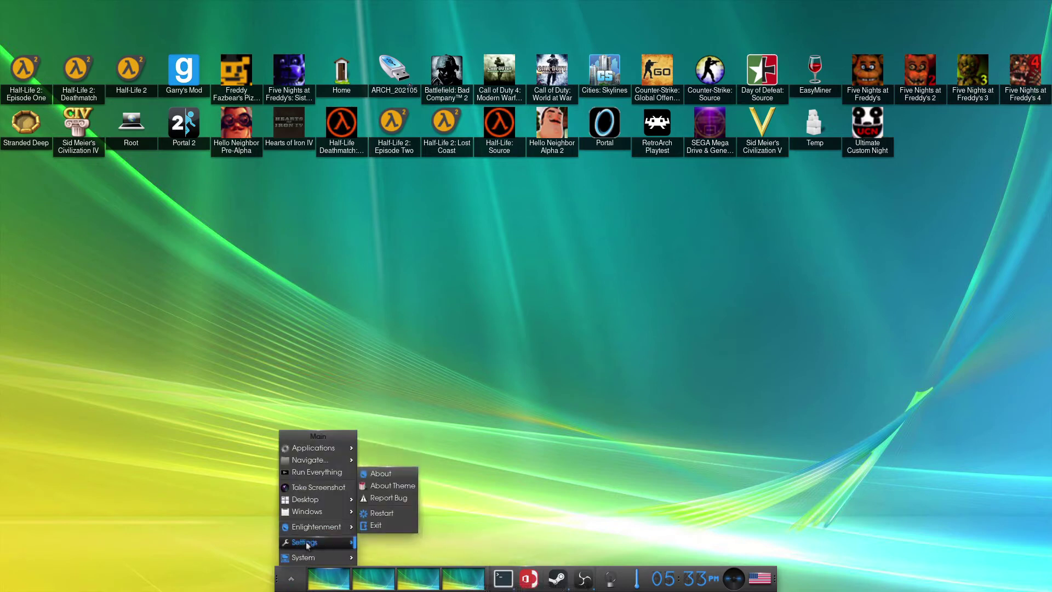
pyautogui.click(386, 439)
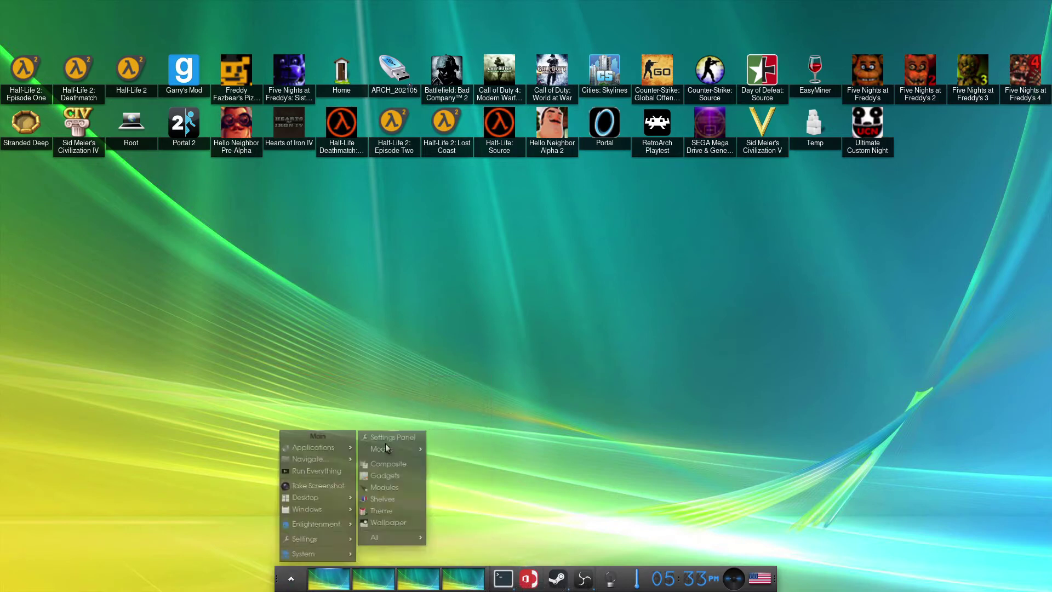
pyautogui.moveTo(673, 215)
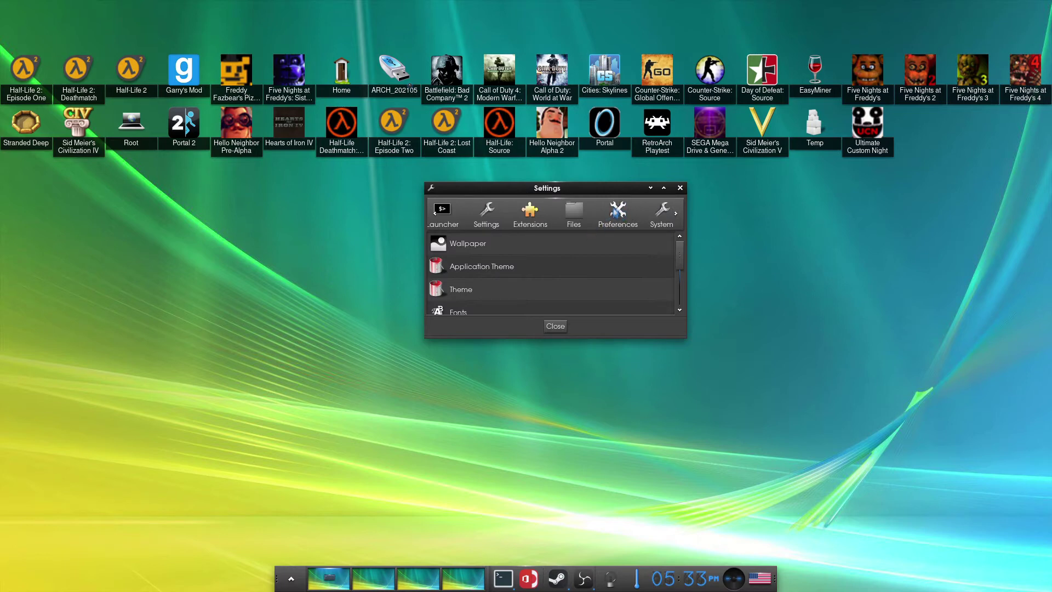
pyautogui.click(615, 211)
pyautogui.scroll(-8, 561, 247)
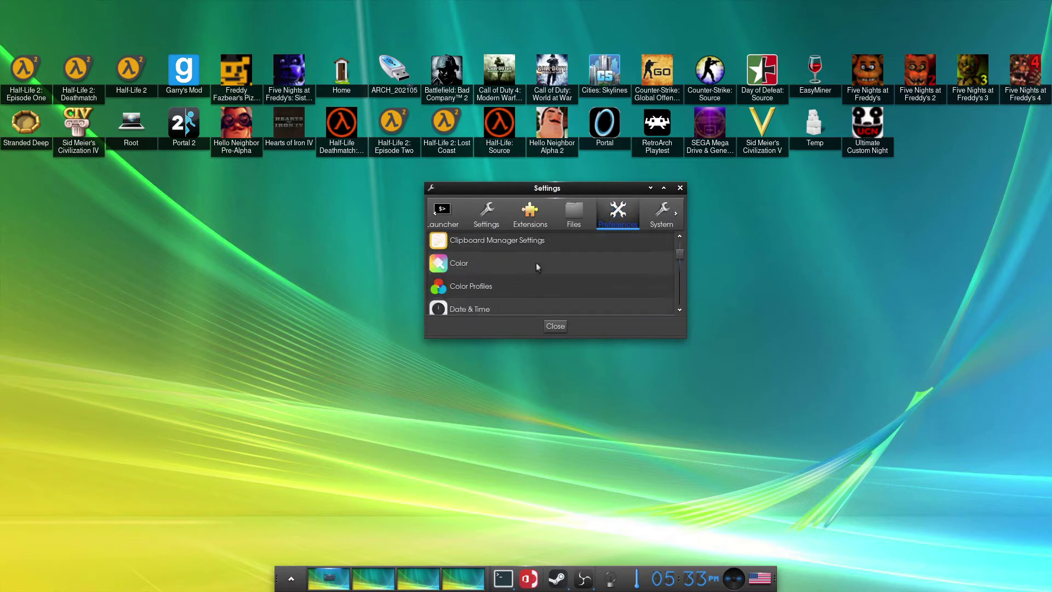
pyautogui.scroll(-5, 536, 264)
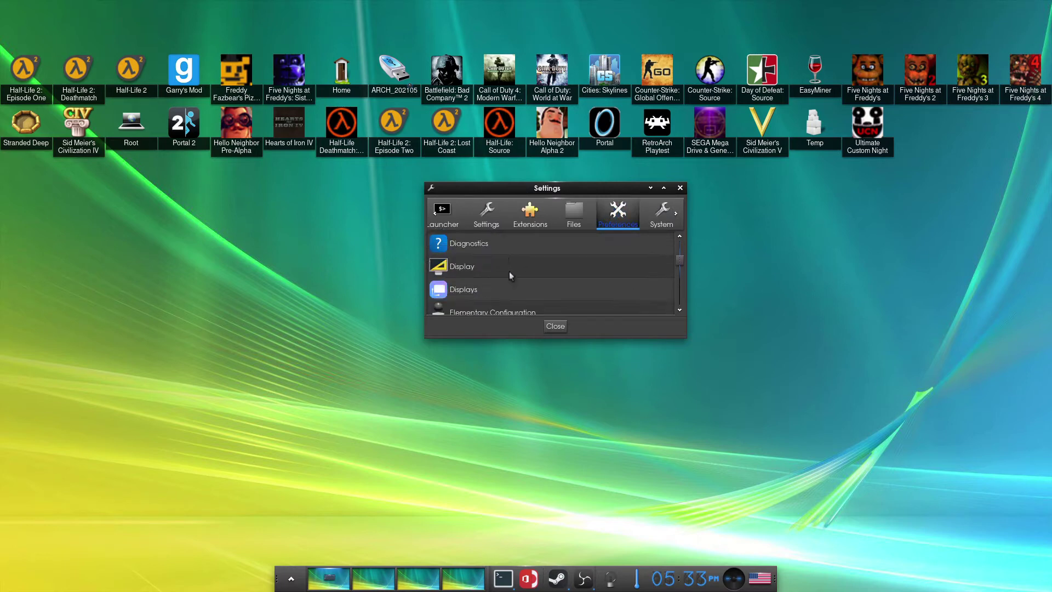
pyautogui.scroll(2, 498, 260)
pyautogui.scroll(-3, 476, 283)
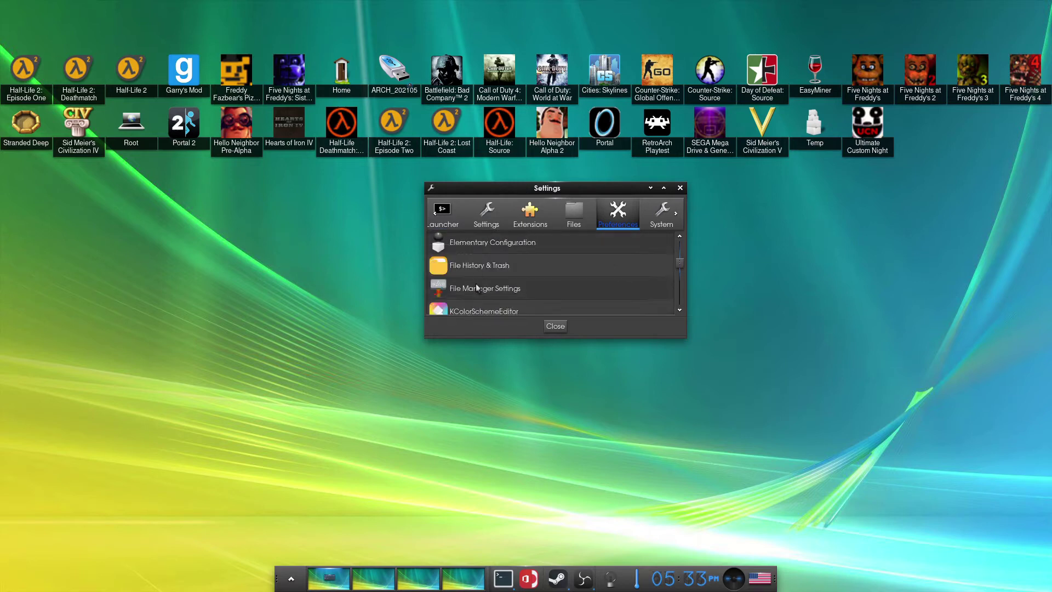
pyautogui.scroll(3, 477, 281)
# Open the Displays entry from Preferences, view its settings and close the window
pyautogui.click(468, 299)
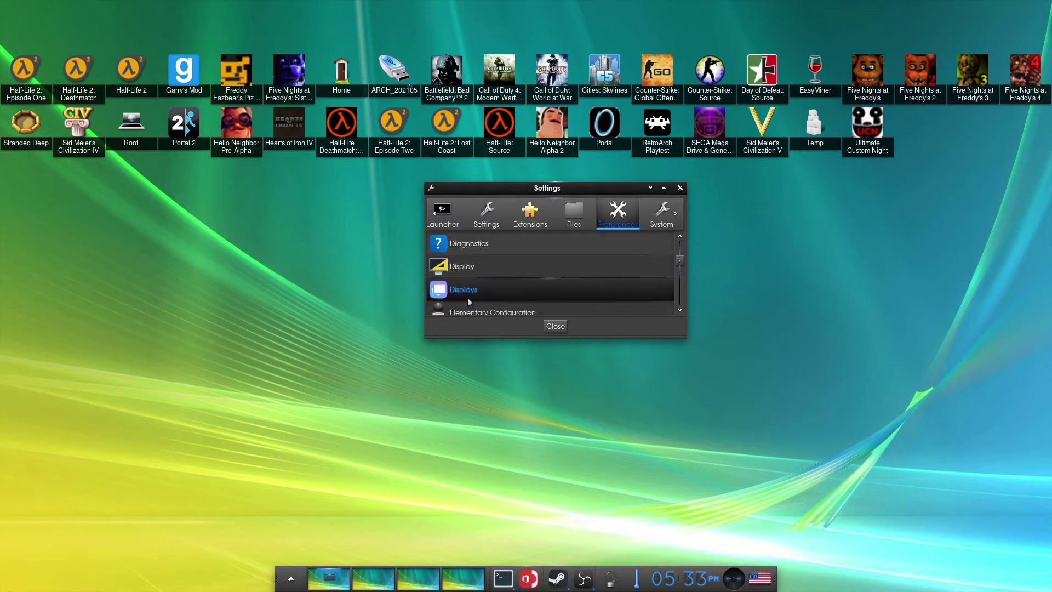
pyautogui.doubleClick(518, 287)
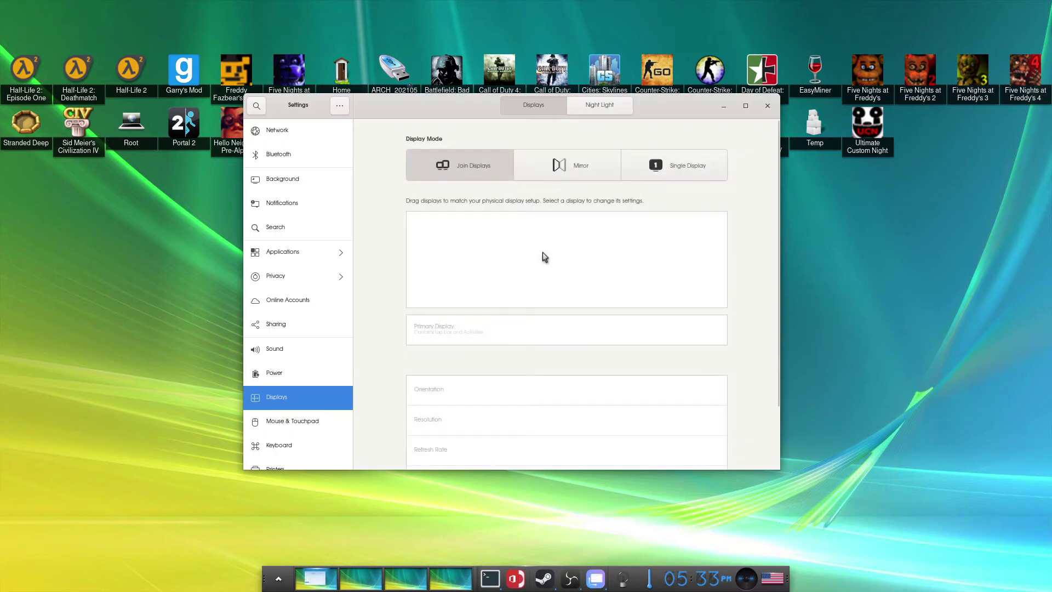
pyautogui.click(768, 105)
# Open the Display entry to view the monitor settings and close both Display windows
pyautogui.click(470, 266)
pyautogui.doubleClick(470, 267)
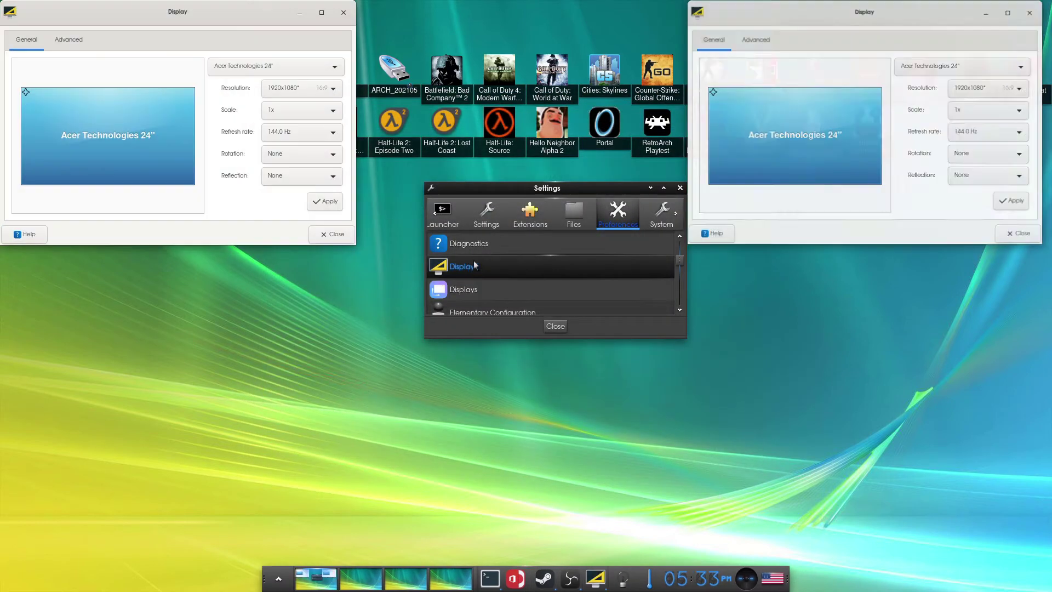
pyautogui.click(344, 14)
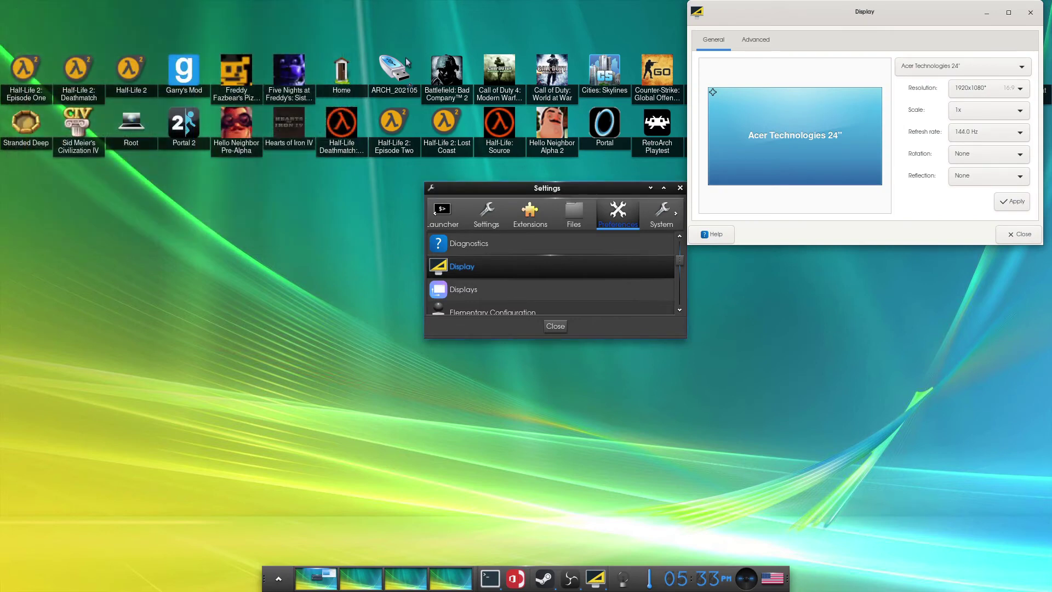
pyautogui.click(1030, 12)
# Look through the remaining Preferences entries and view the Launcher category of the Settings Panel
pyautogui.scroll(-1, 525, 270)
pyautogui.scroll(-6, 526, 269)
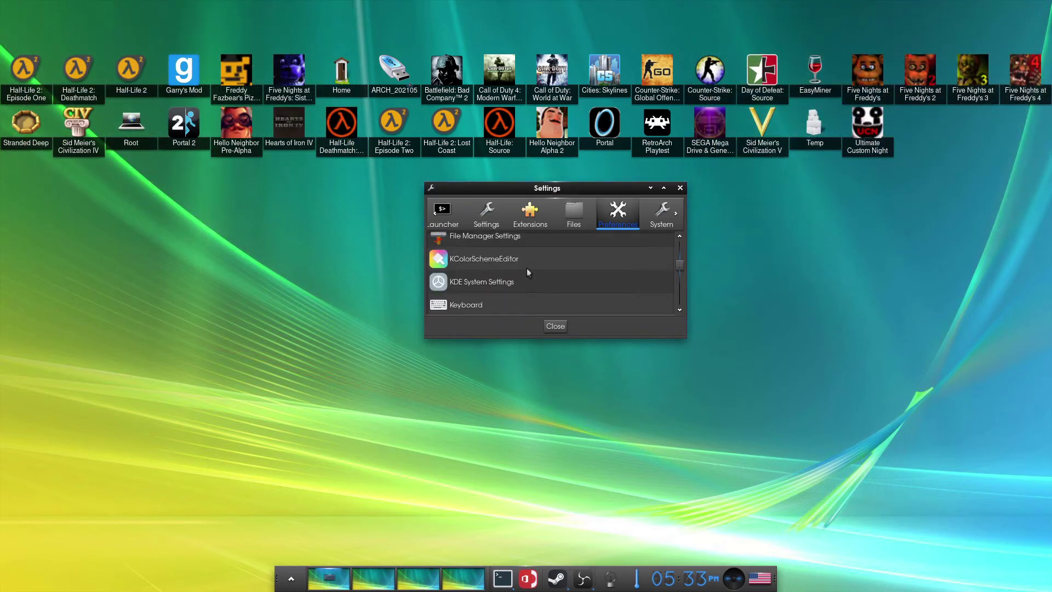
pyautogui.scroll(-8, 536, 268)
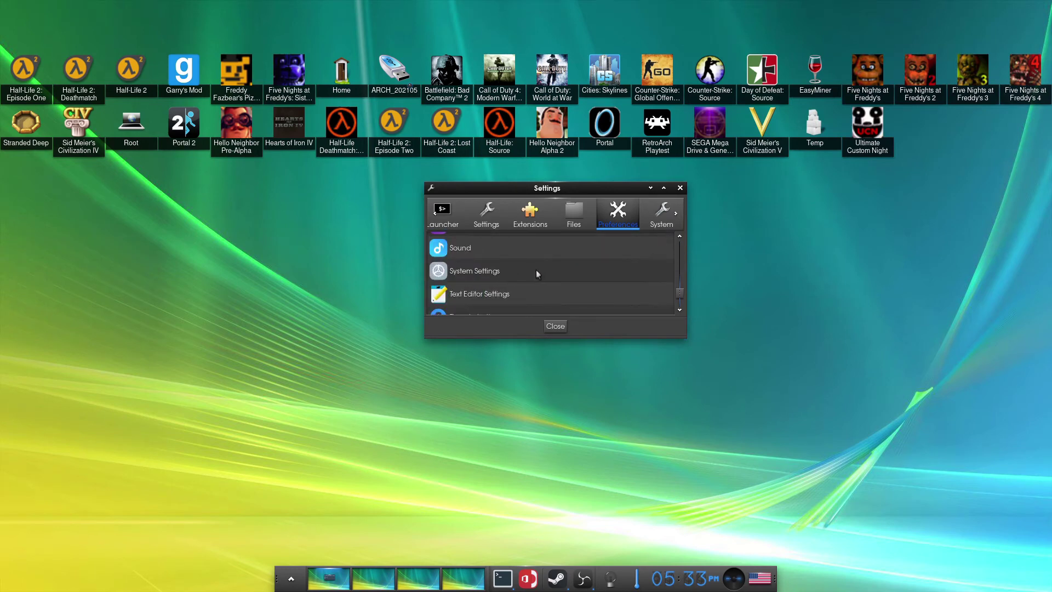
pyautogui.click(487, 217)
pyautogui.click(452, 212)
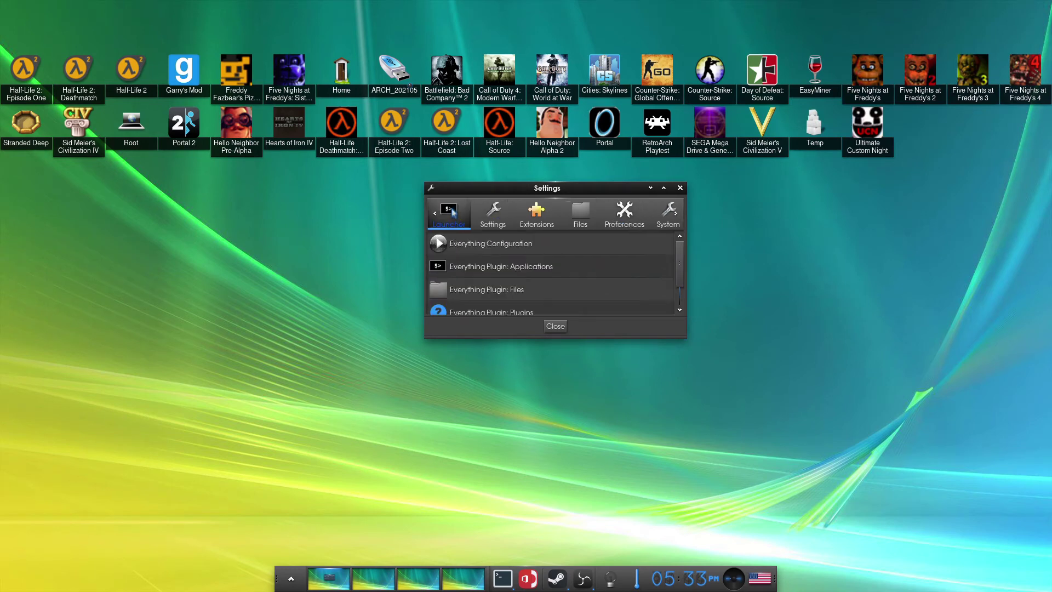
pyautogui.scroll(3, 433, 213)
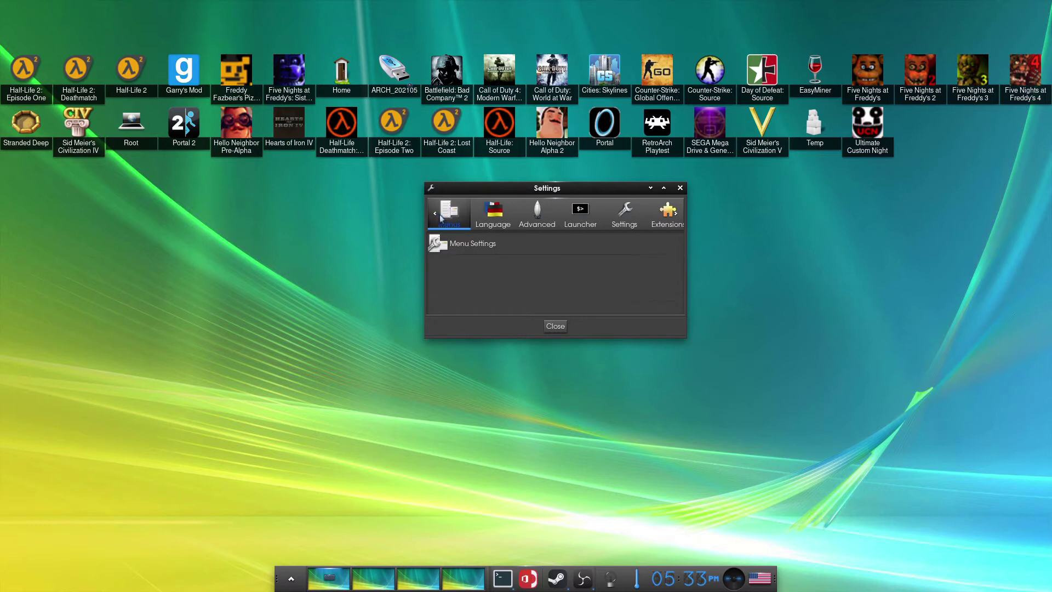
# View the Windows and Input categories of the Settings Panel
pyautogui.click(478, 213)
pyautogui.click(433, 213)
pyautogui.click(434, 213)
pyautogui.click(434, 212)
pyautogui.click(478, 221)
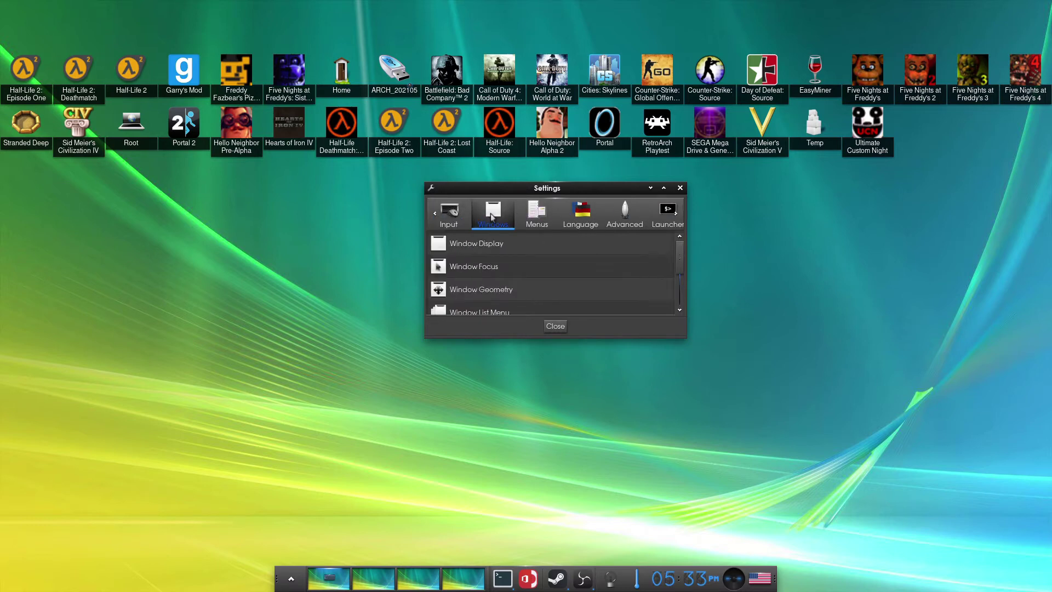
pyautogui.click(453, 219)
pyautogui.click(422, 207)
pyautogui.click(458, 201)
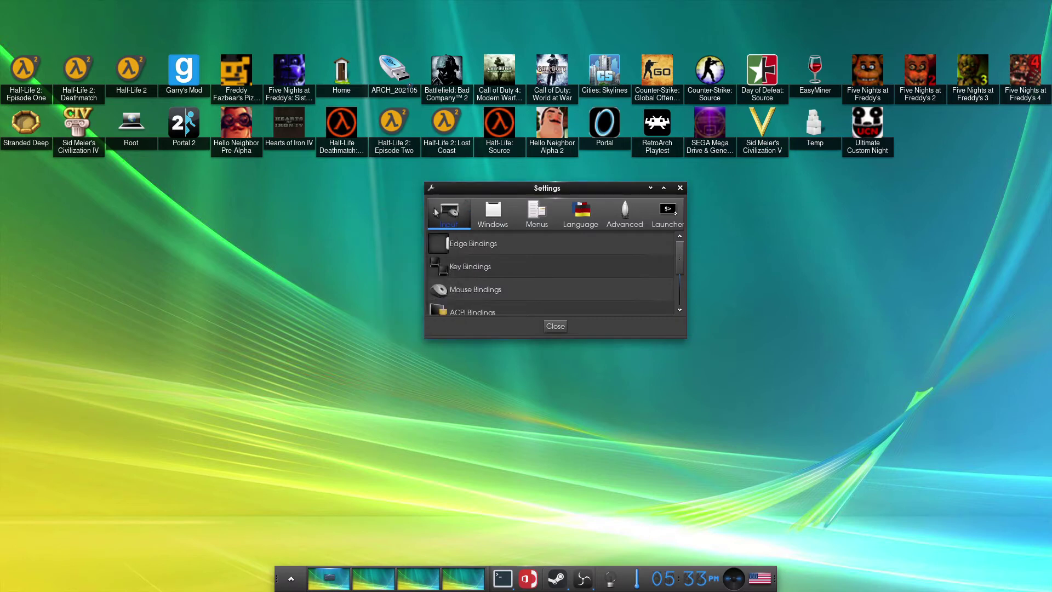
# Open Application Theme from the Look category and examine the list of available application themes
pyautogui.click(434, 209)
pyautogui.click(434, 210)
pyautogui.click(435, 213)
pyautogui.click(473, 270)
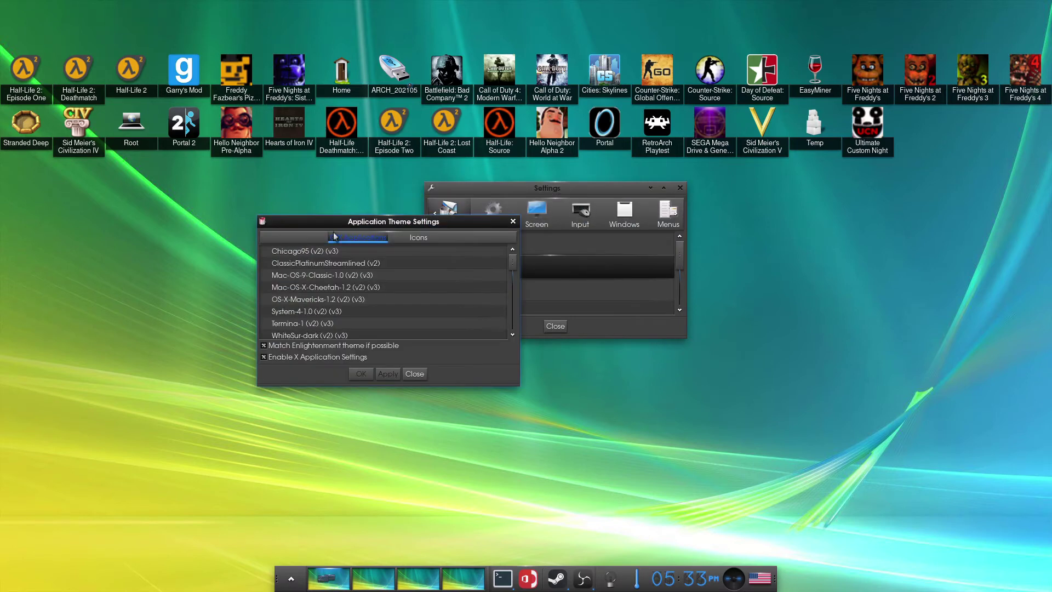
pyautogui.scroll(-5, 360, 279)
pyautogui.scroll(-3, 382, 291)
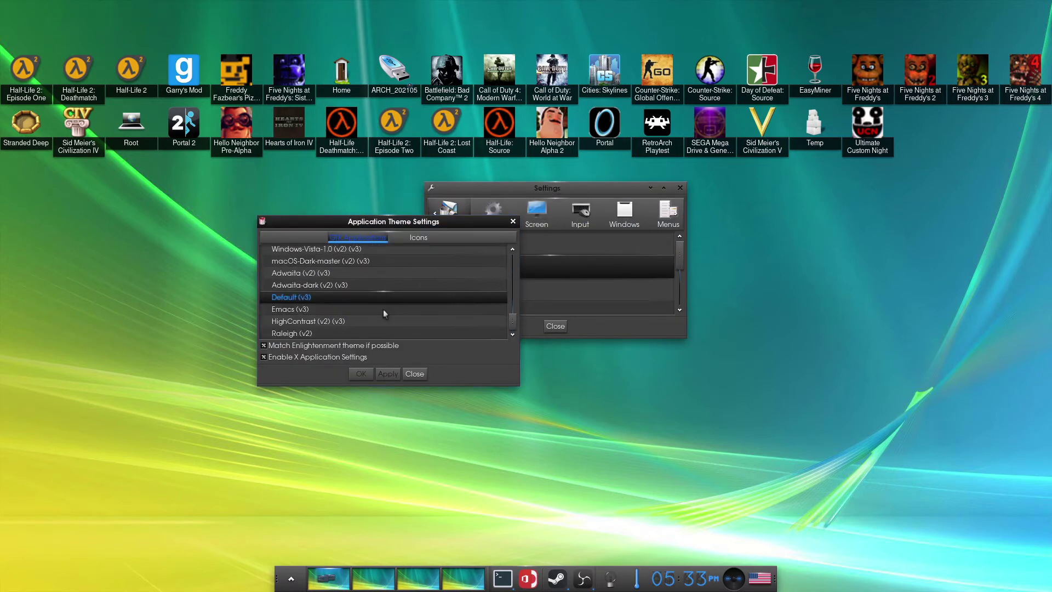
pyautogui.scroll(10, 331, 306)
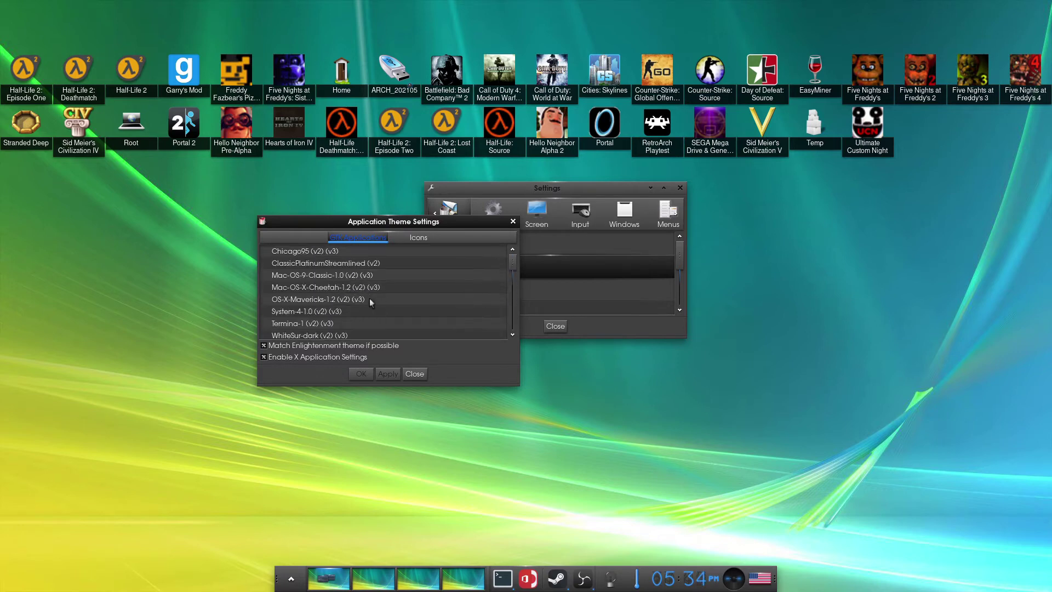
pyautogui.scroll(-10, 361, 290)
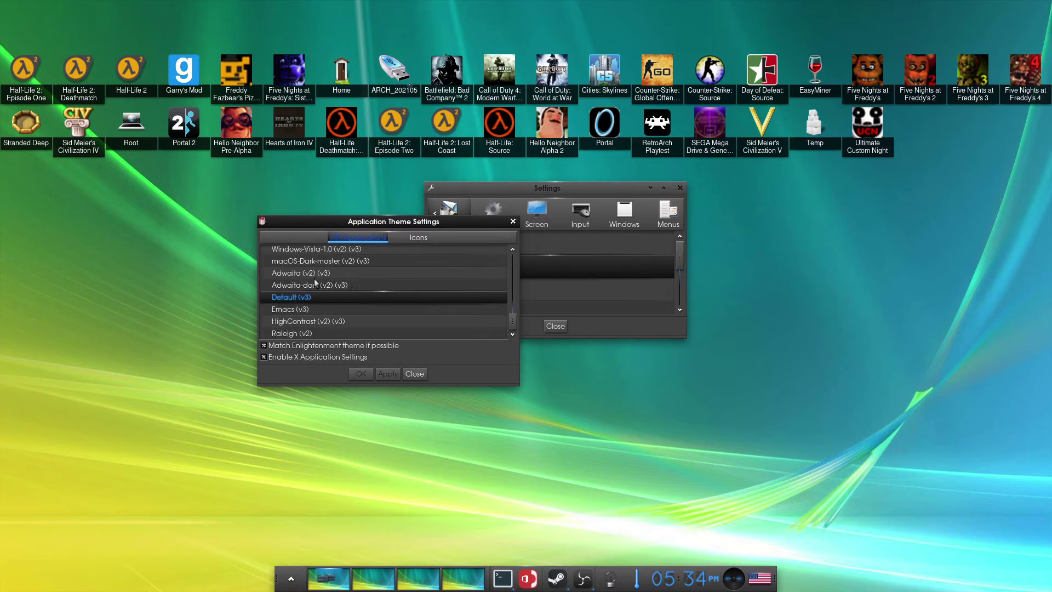
# View the Icons page, switch Enable X Application Settings off and on again, and close Application Theme Settings
pyautogui.click(422, 241)
pyautogui.click(359, 237)
pyautogui.click(334, 358)
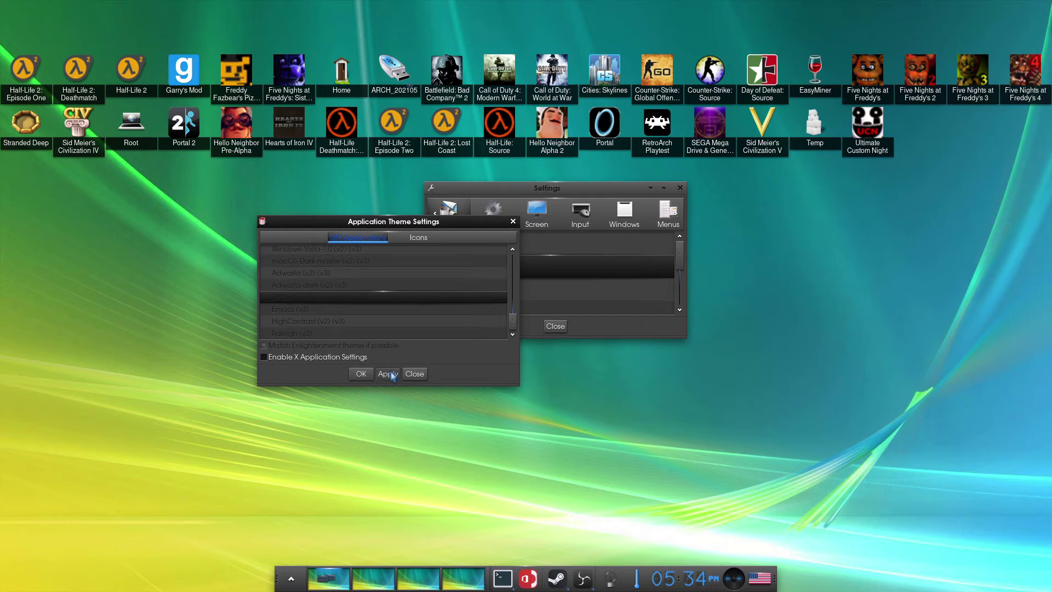
pyautogui.click(339, 357)
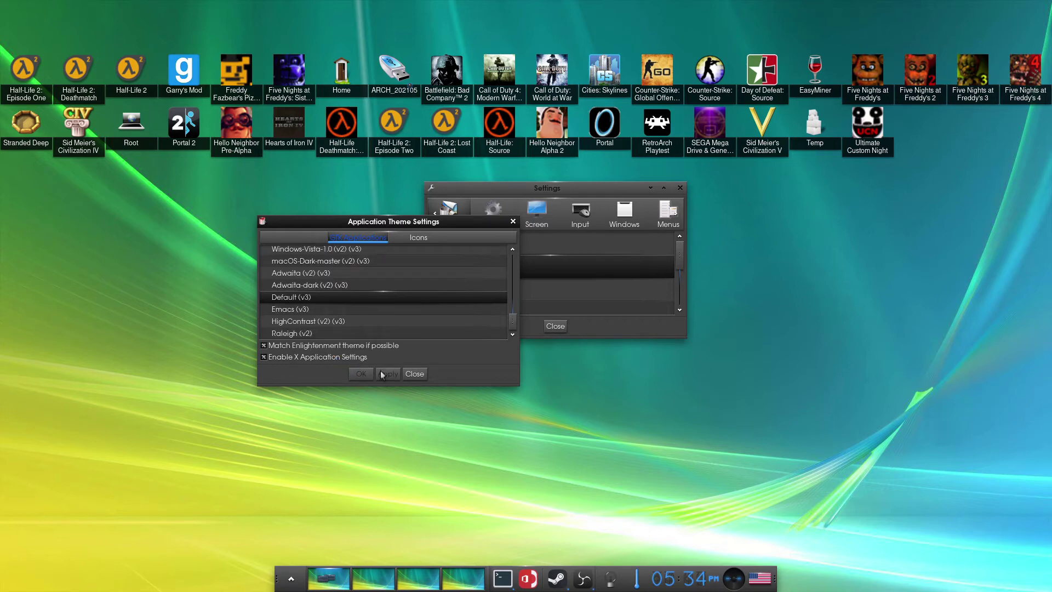
pyautogui.click(415, 374)
# Look through the Default Border Style options and the Transition Settings, closing each dialog without changes
pyautogui.scroll(-3, 491, 257)
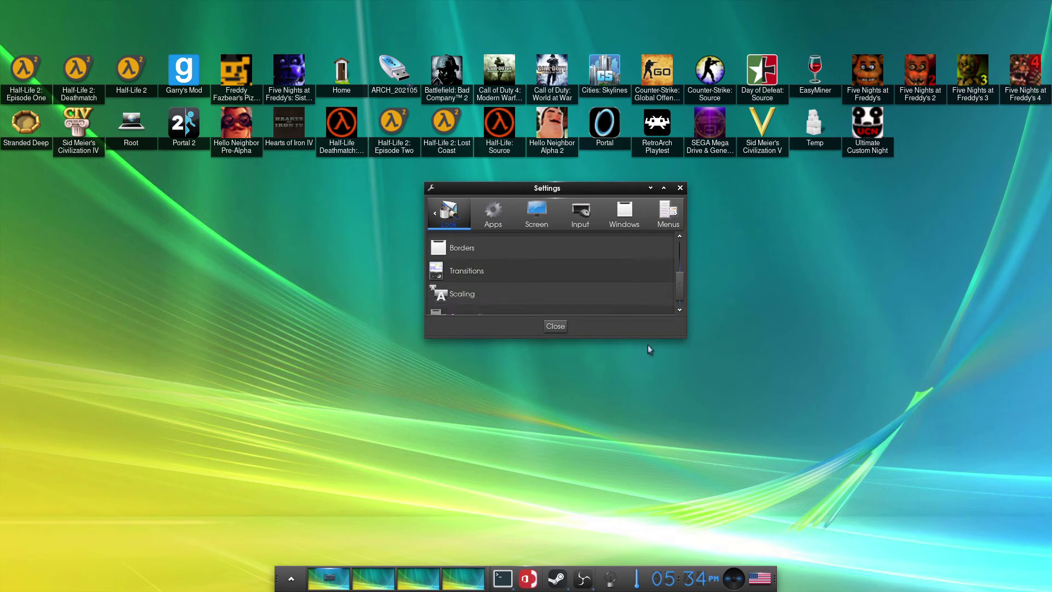
pyautogui.click(497, 253)
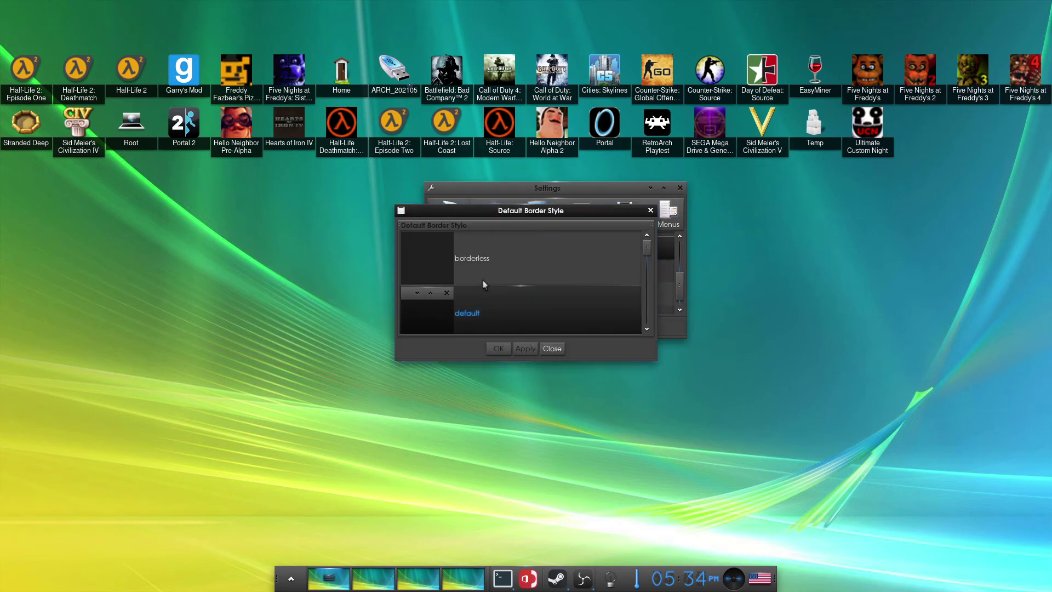
pyautogui.scroll(-3, 495, 258)
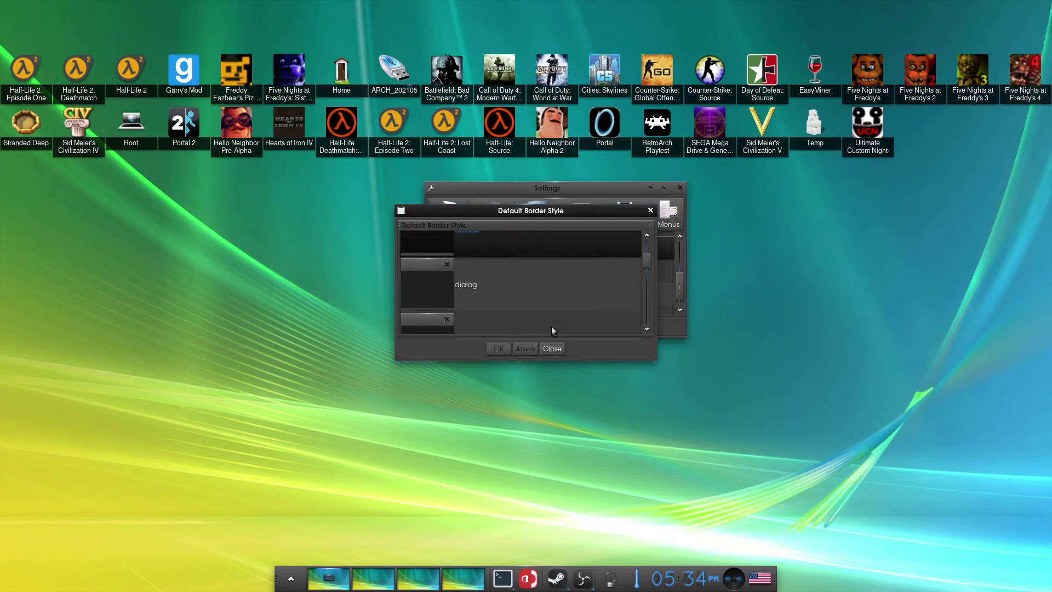
pyautogui.scroll(-1, 552, 326)
pyautogui.scroll(-2, 485, 261)
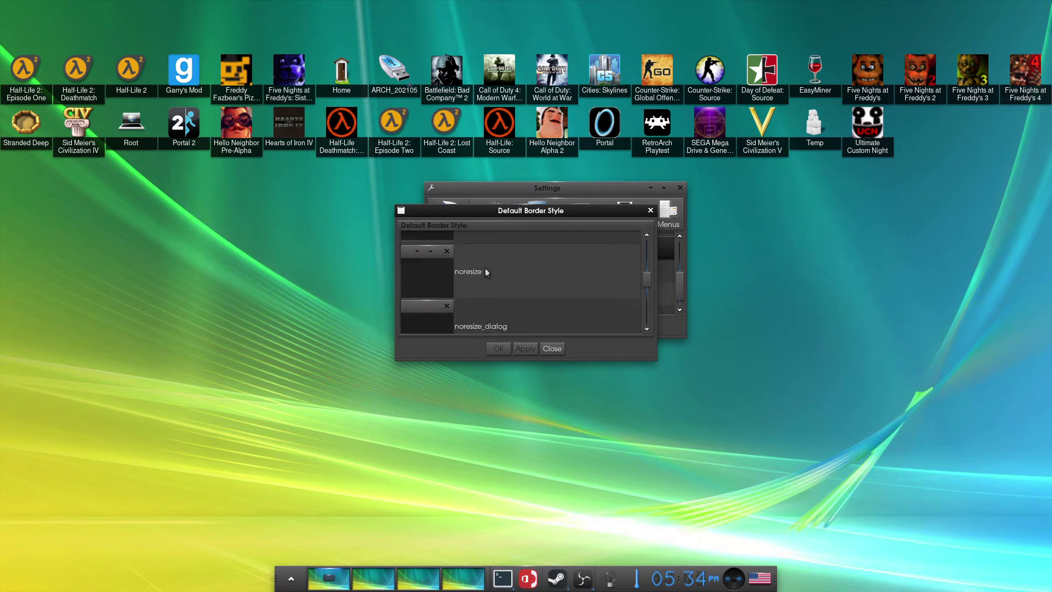
pyautogui.scroll(-3, 486, 272)
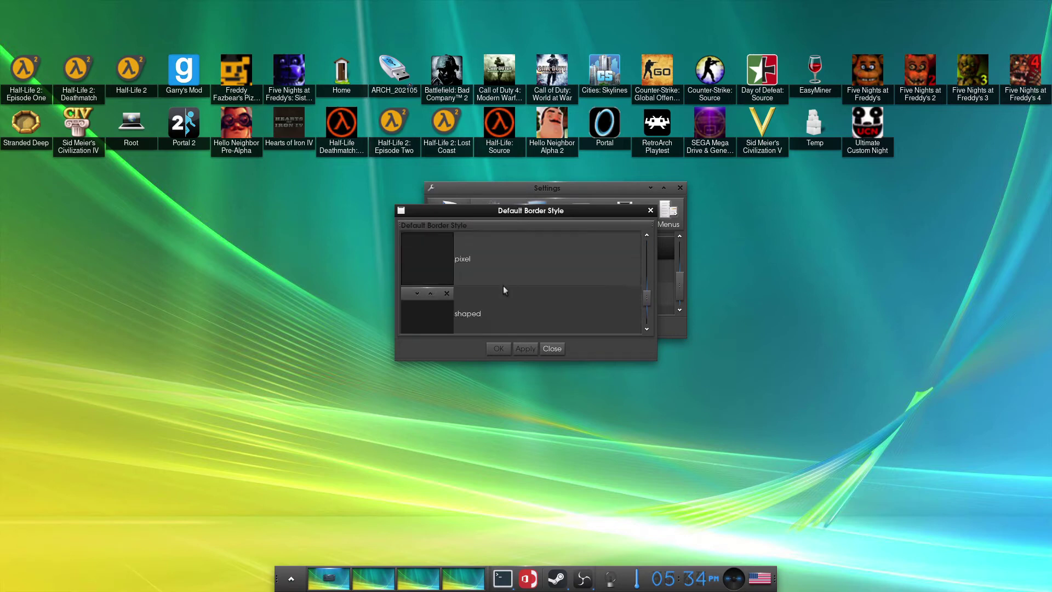
pyautogui.scroll(-1, 503, 285)
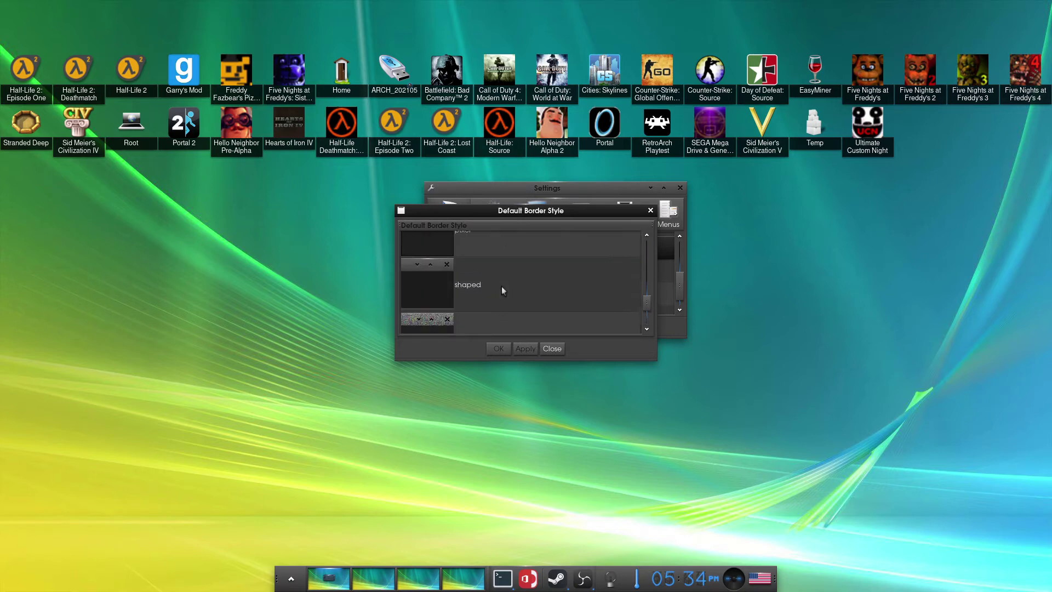
pyautogui.click(552, 350)
pyautogui.click(537, 268)
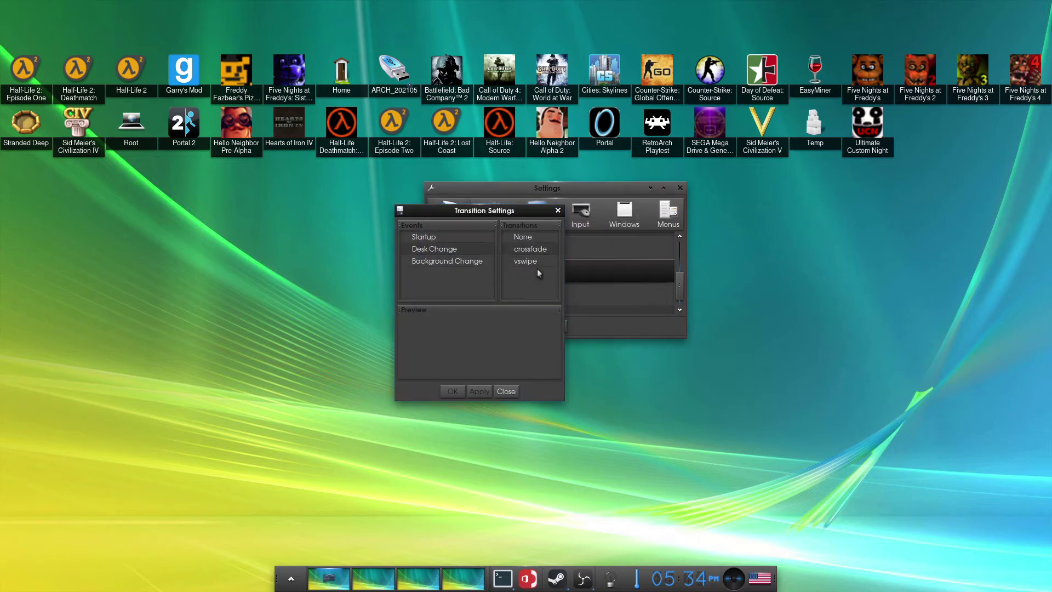
pyautogui.click(503, 391)
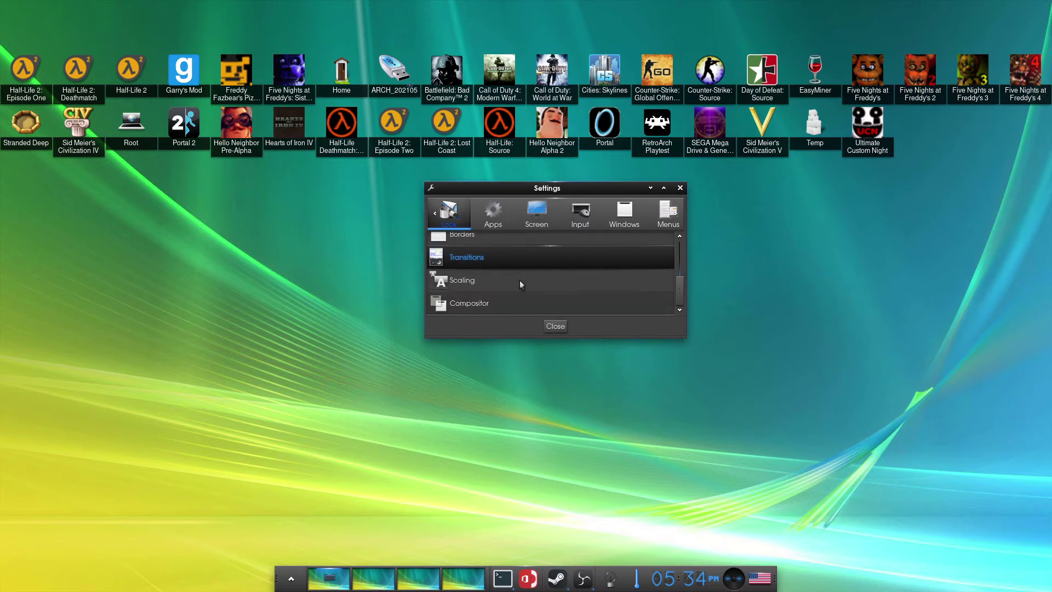
# Open the Compositor settings and apply everything as the default style
pyautogui.click(492, 302)
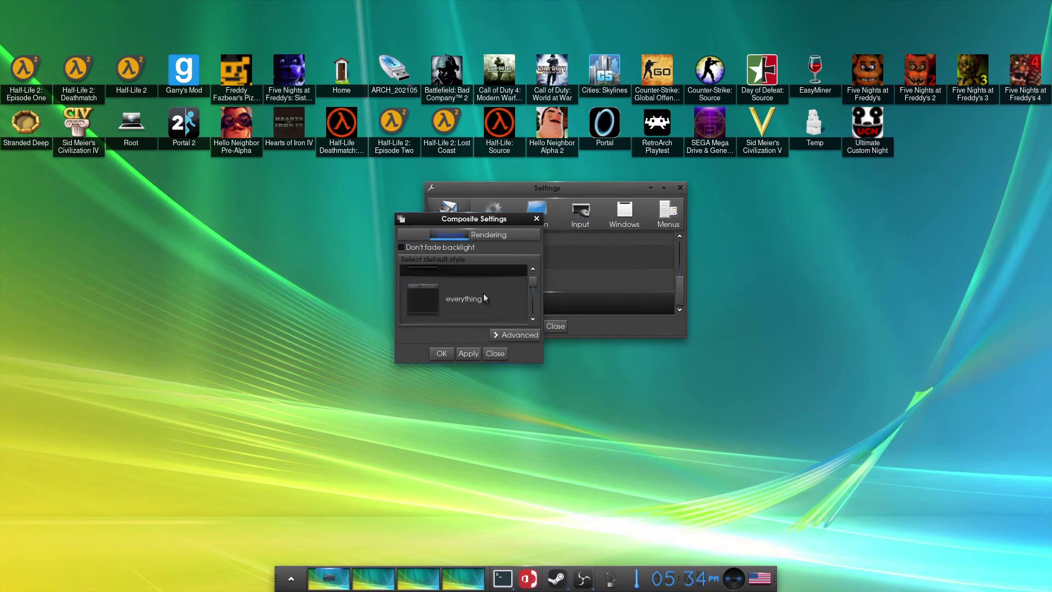
pyautogui.click(483, 297)
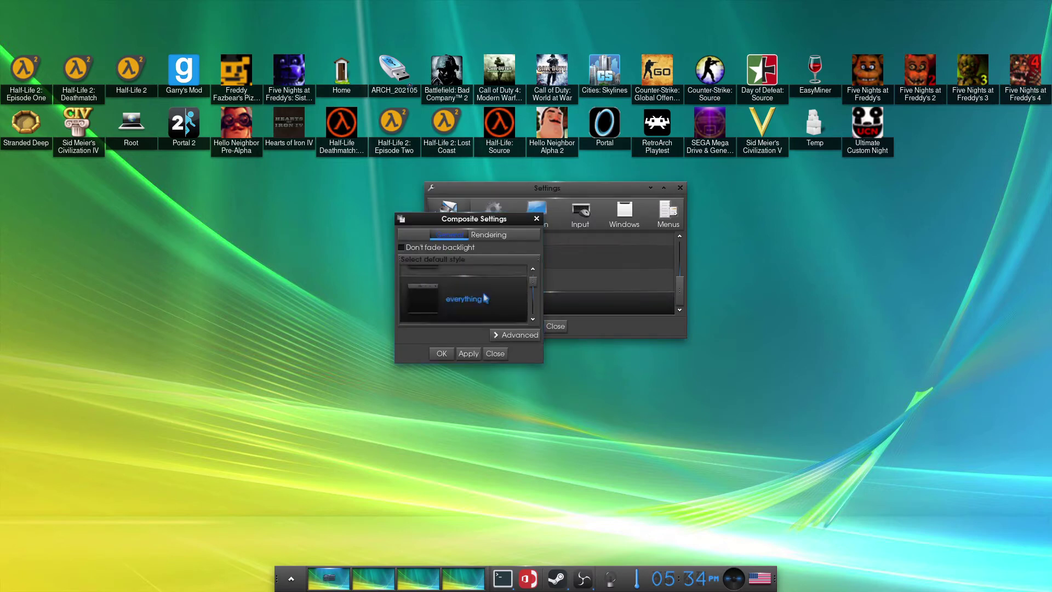
pyautogui.click(466, 354)
# Minimize the Settings window beside the Composite Settings dialog and apply default as the compositor's default style
pyautogui.moveTo(493, 237); pyautogui.dragTo(386, 259)
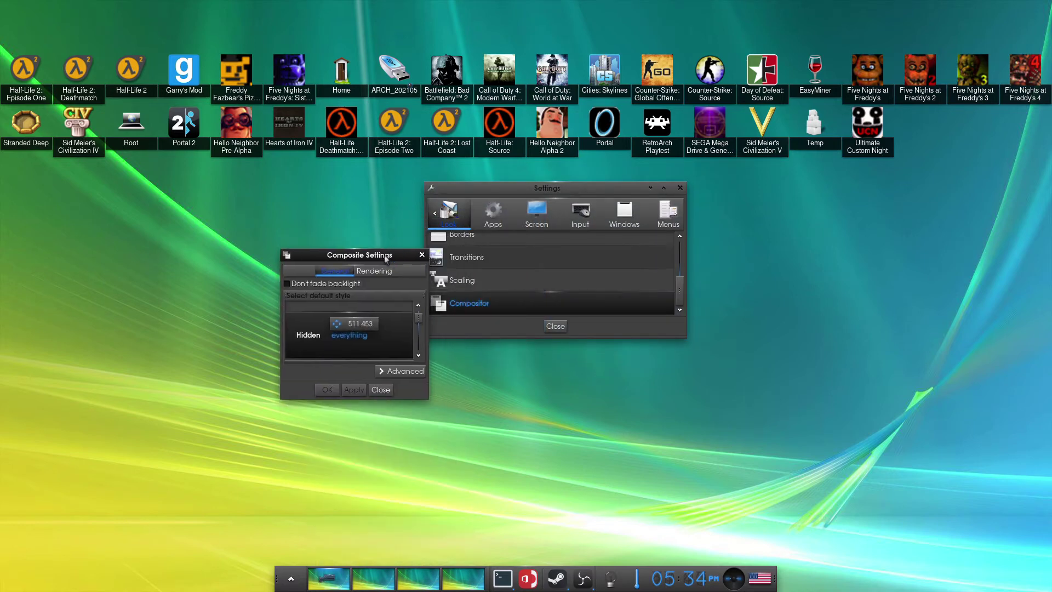
pyautogui.click(650, 188)
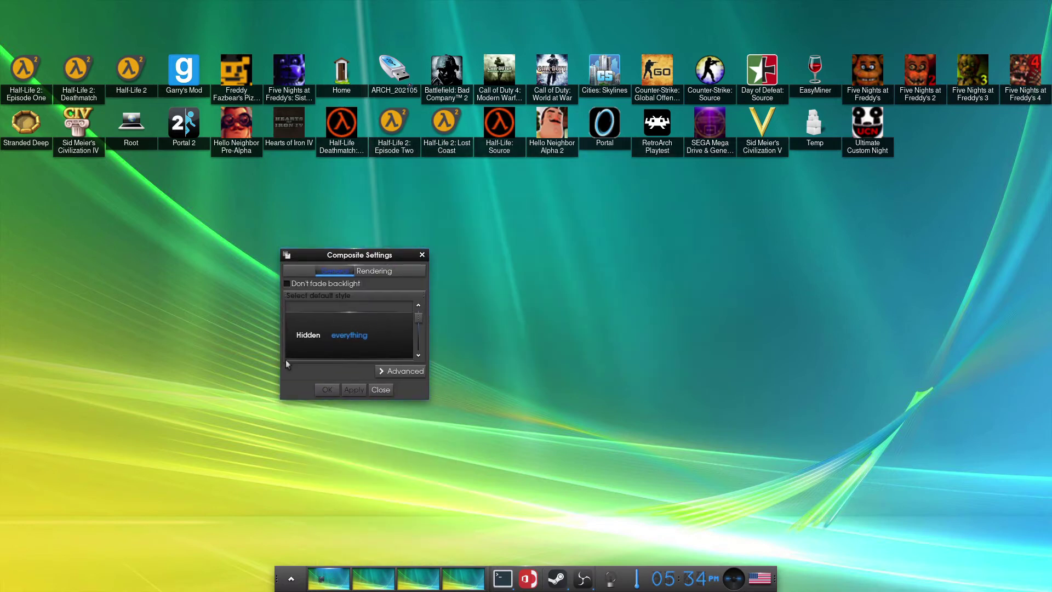
pyautogui.click(340, 324)
pyautogui.scroll(2, 340, 324)
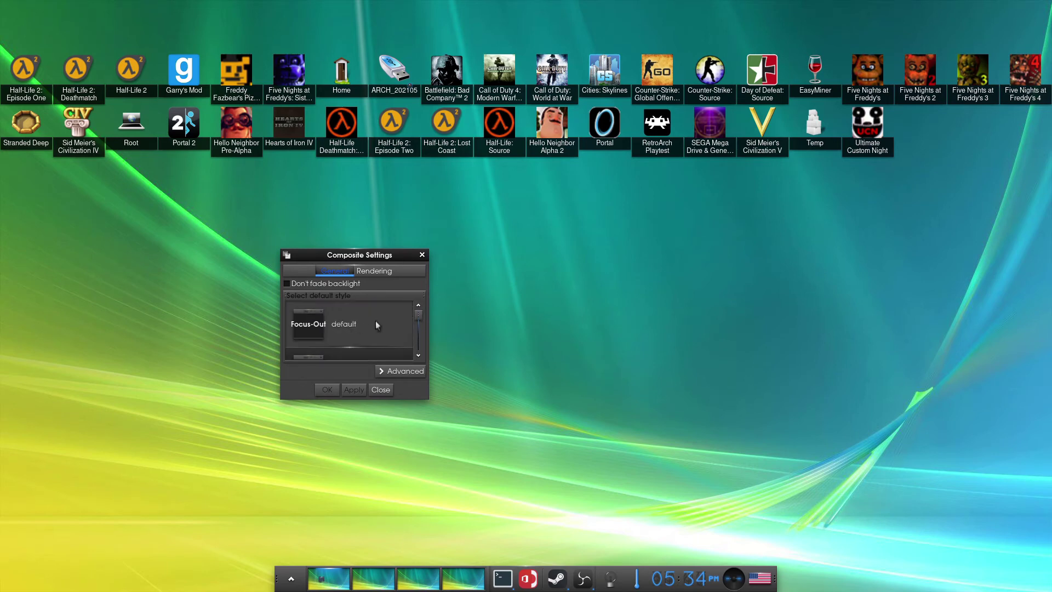
pyautogui.click(367, 325)
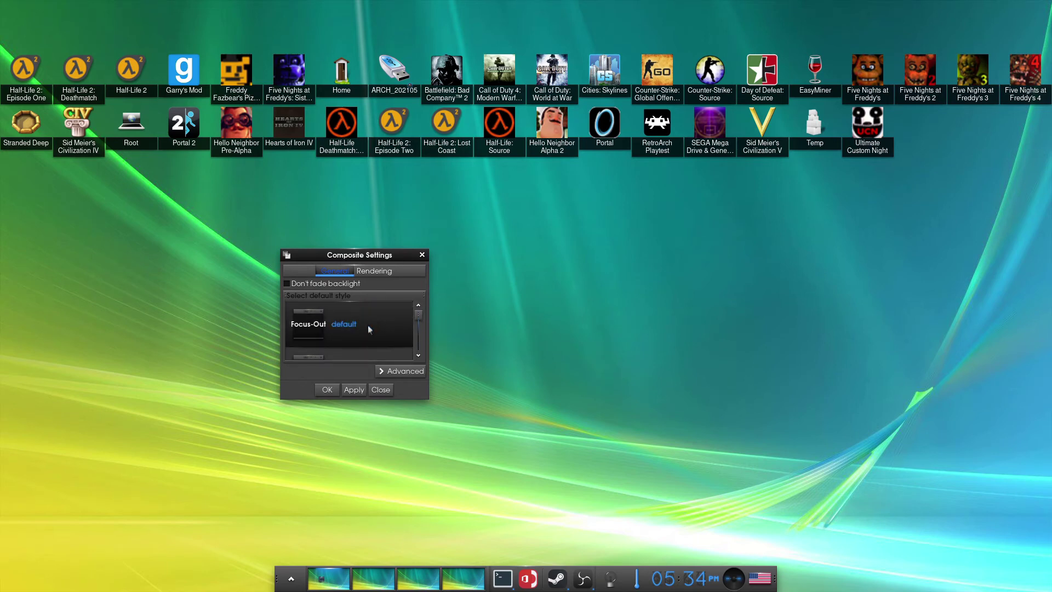
pyautogui.click(355, 391)
# Look through the remaining compositor styles in the default style list, down to still
pyautogui.scroll(-2, 366, 335)
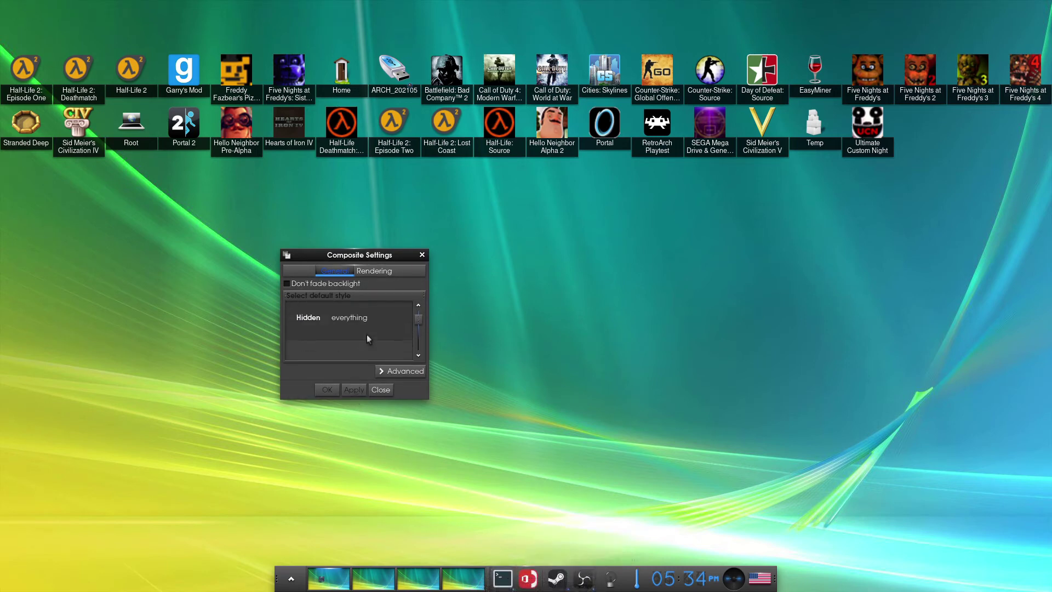
pyautogui.scroll(-2, 301, 318)
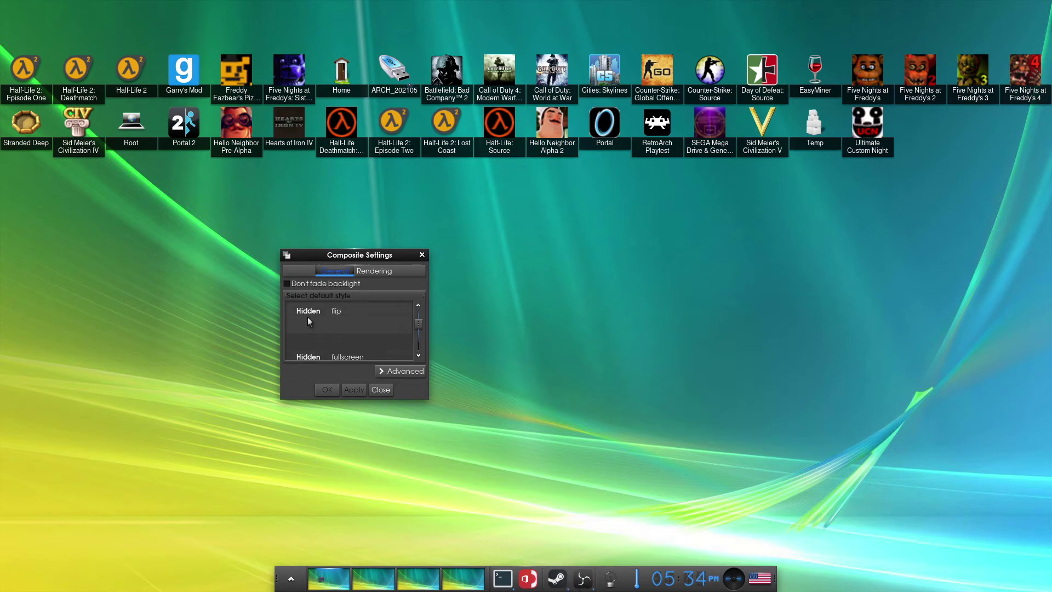
pyautogui.scroll(-1, 309, 316)
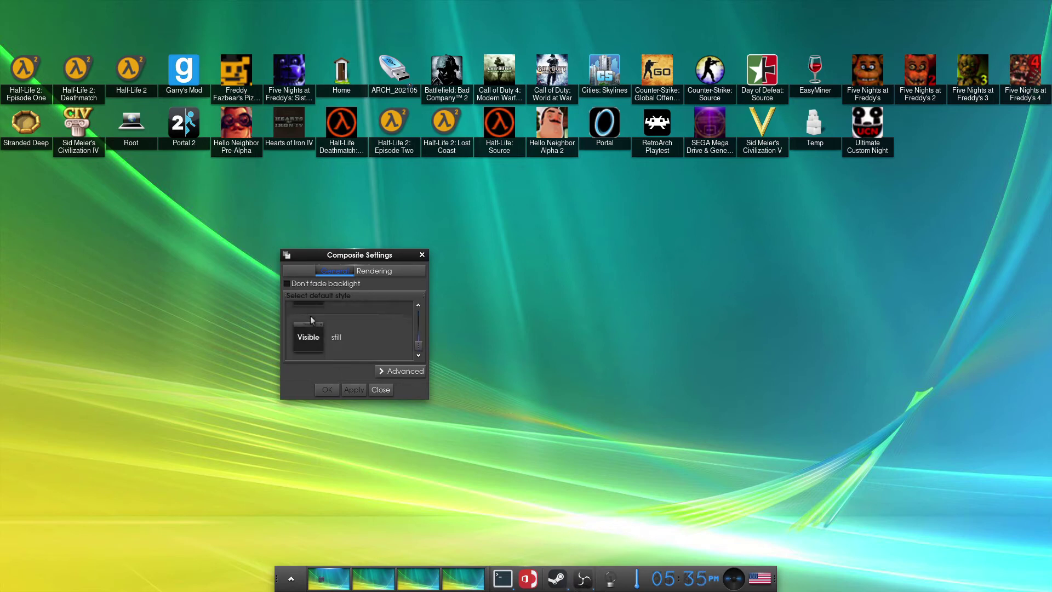
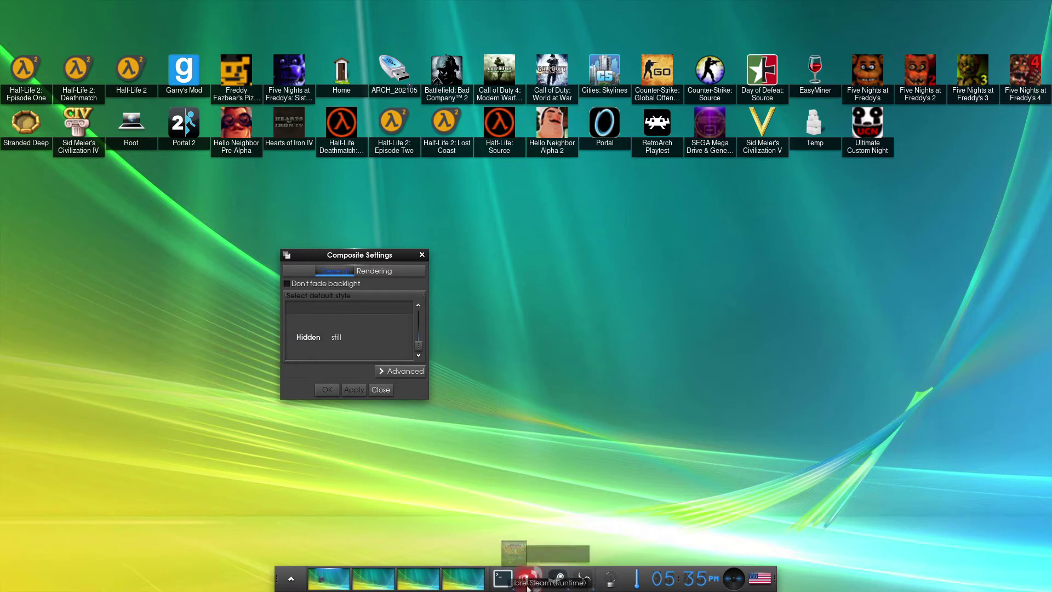
# Bring back the Settings Panel, minimize it, and bring it back once more
pyautogui.moveTo(500, 581)
pyautogui.click(565, 209)
pyautogui.moveTo(614, 319)
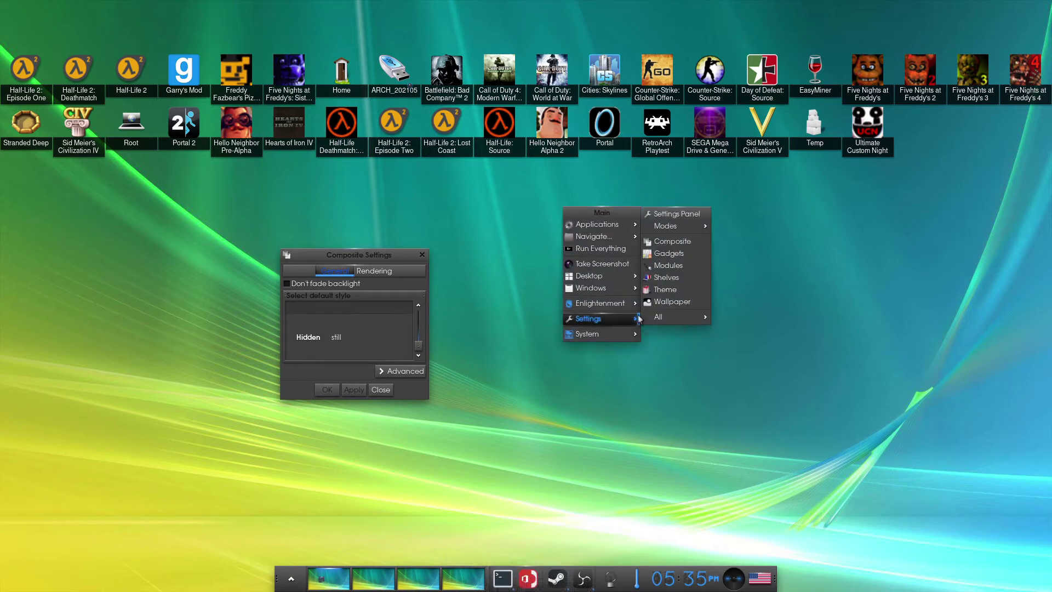
pyautogui.click(675, 214)
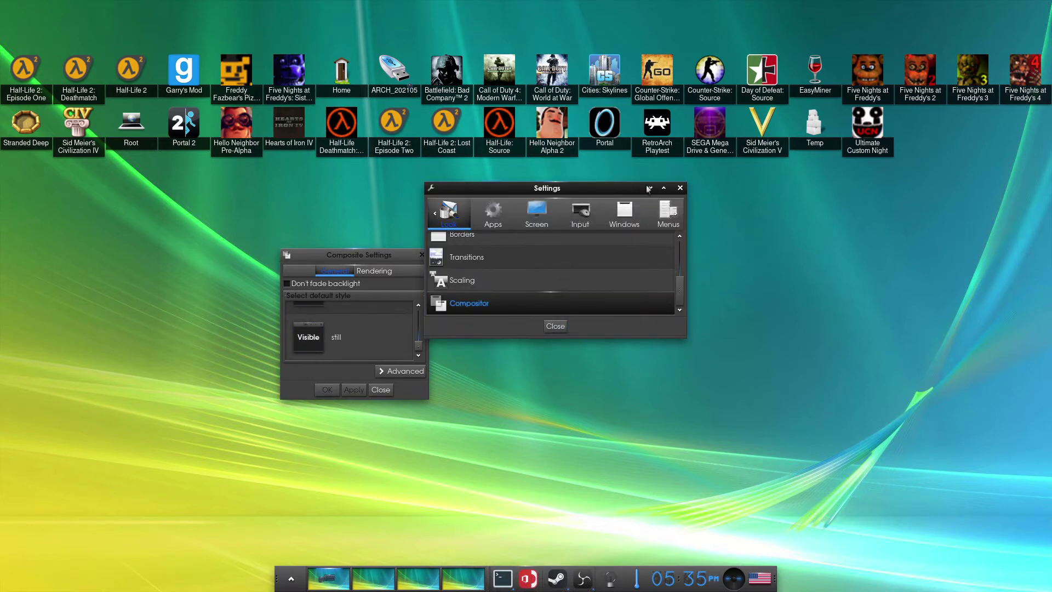
pyautogui.click(642, 193)
pyautogui.click(538, 445)
pyautogui.moveTo(559, 403)
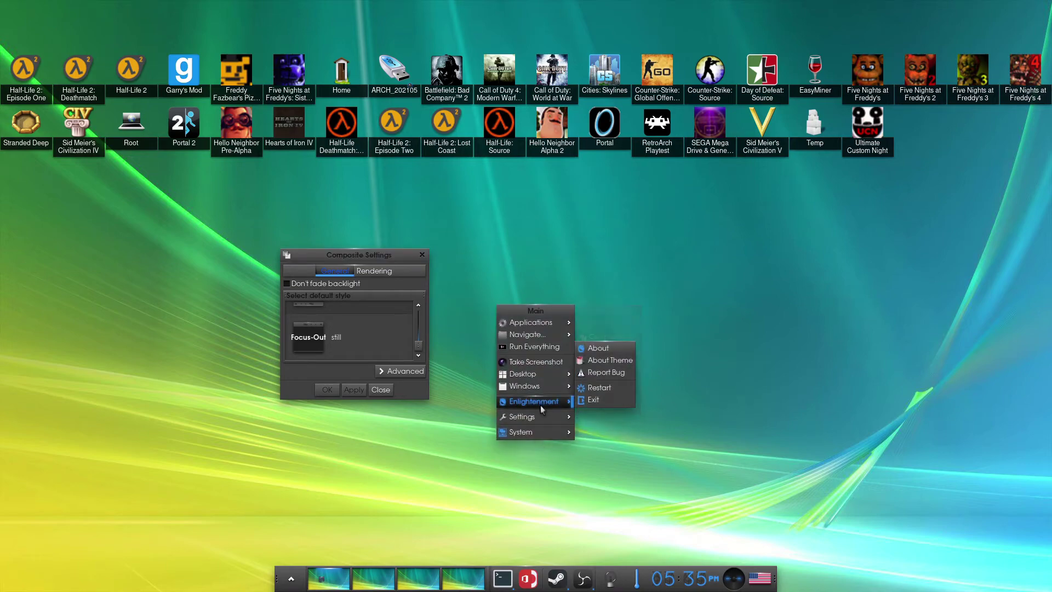
pyautogui.click(599, 385)
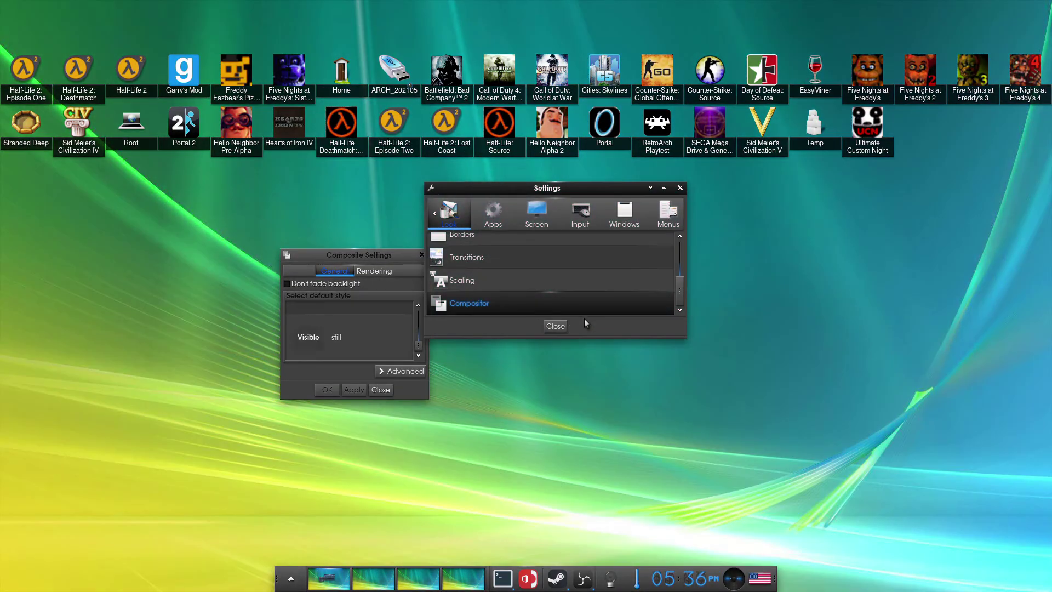
# Move the Composite Settings dialog aside and examine its default styles and its rendering behavior and engine options
pyautogui.moveTo(365, 271); pyautogui.dragTo(337, 248)
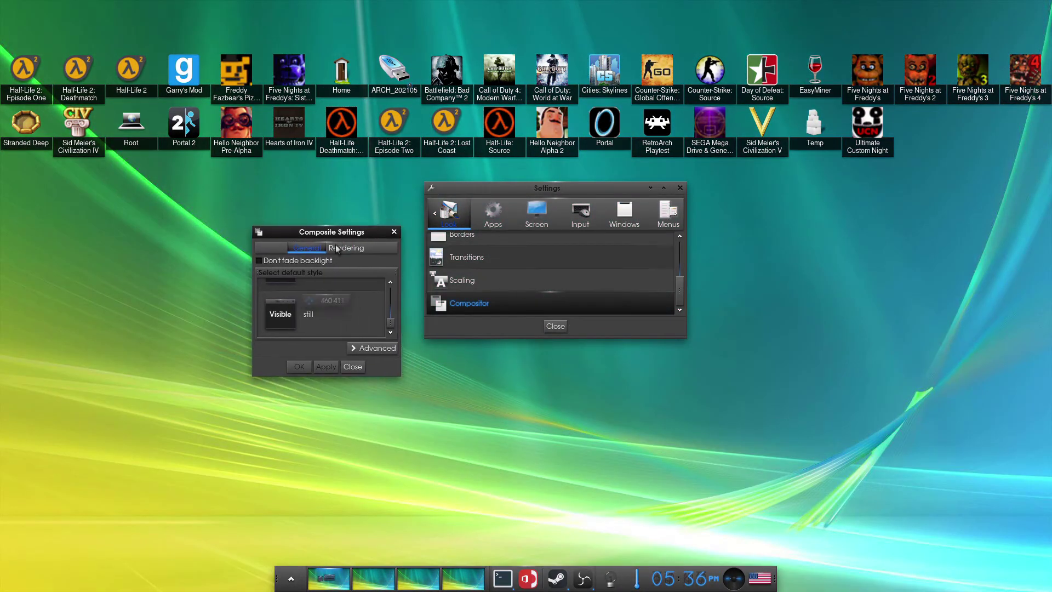
pyautogui.scroll(4, 336, 313)
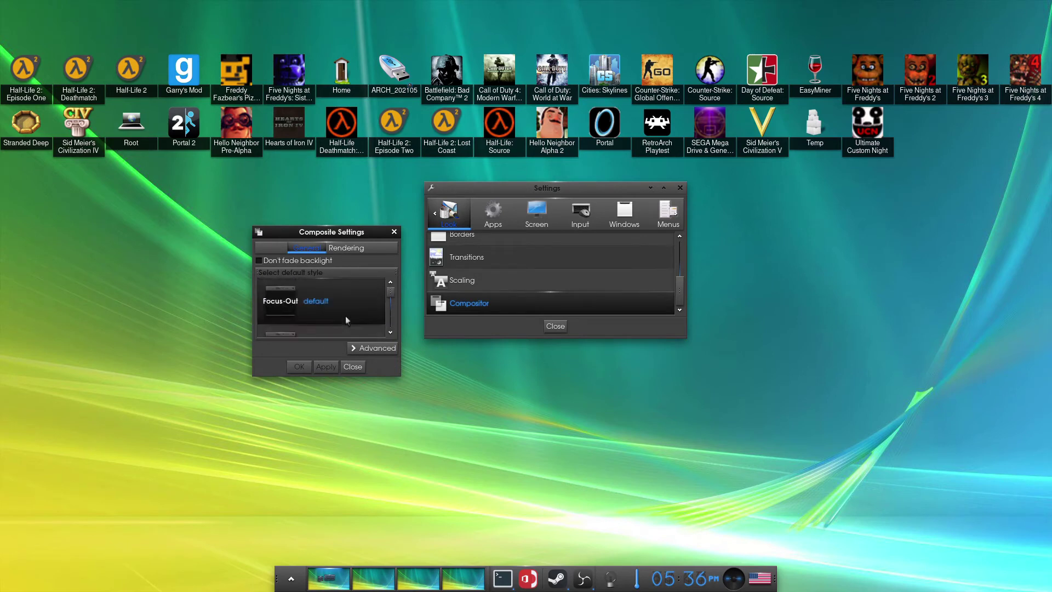
pyautogui.scroll(1, 345, 309)
pyautogui.scroll(-3, 342, 295)
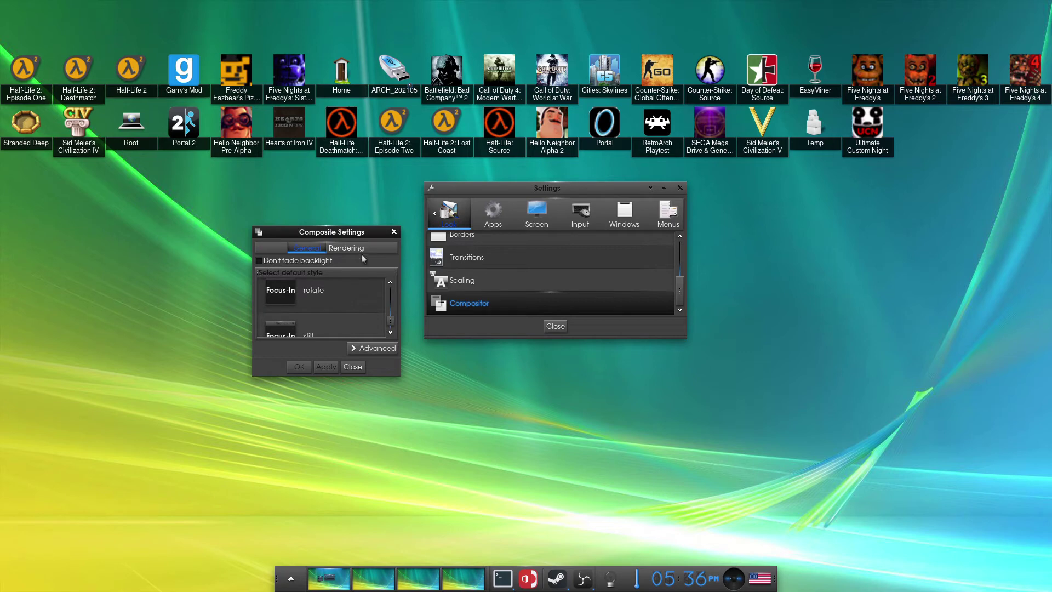
pyautogui.click(347, 247)
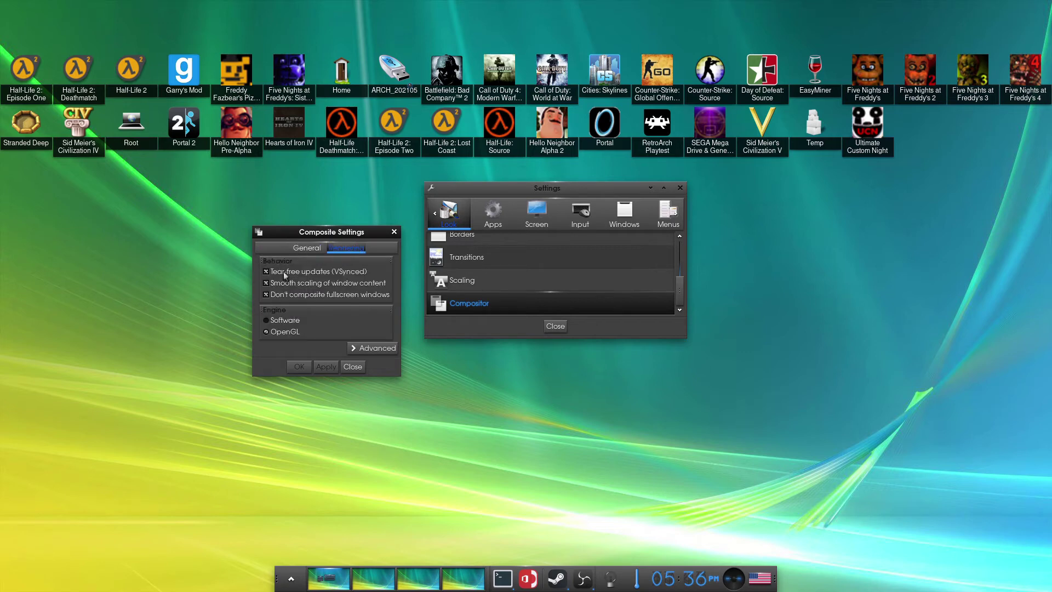
pyautogui.click(321, 247)
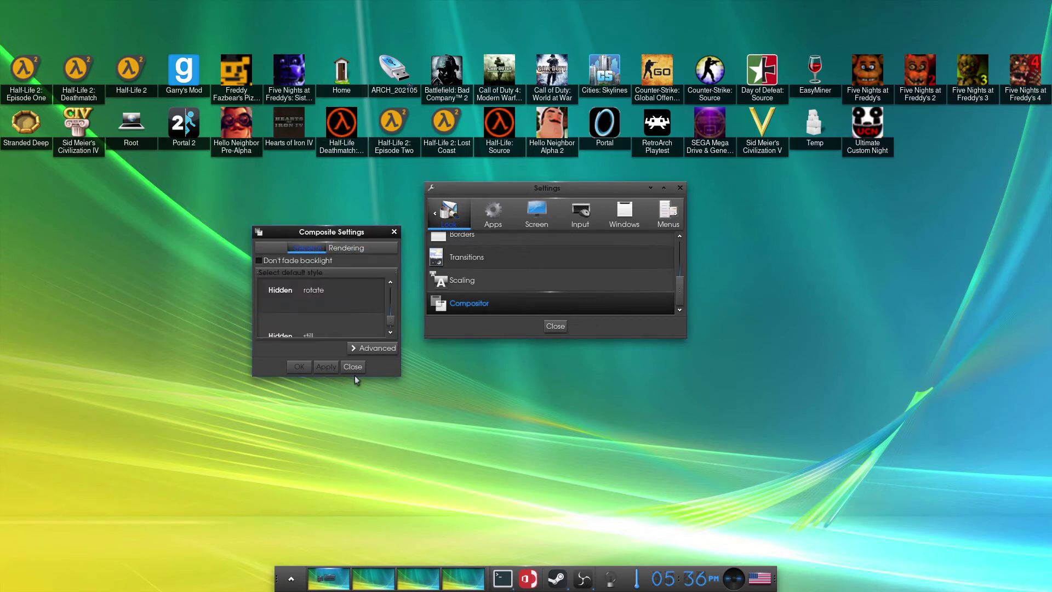
# Switch Composite Settings to the advanced view and look through the Styles, Rendering, Misc and Debug options
pyautogui.click(367, 348)
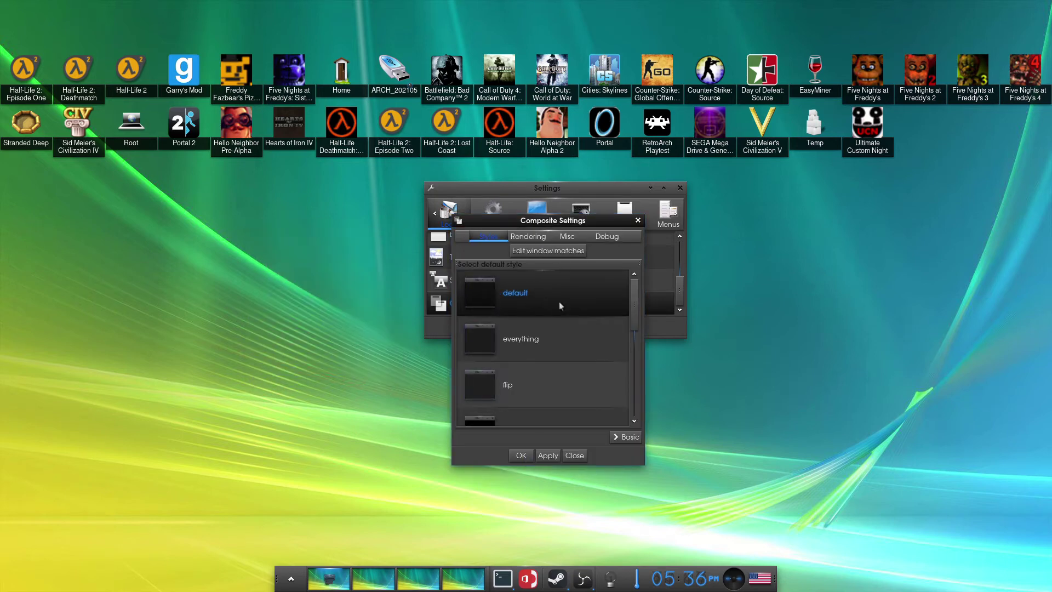
pyautogui.scroll(-5, 559, 302)
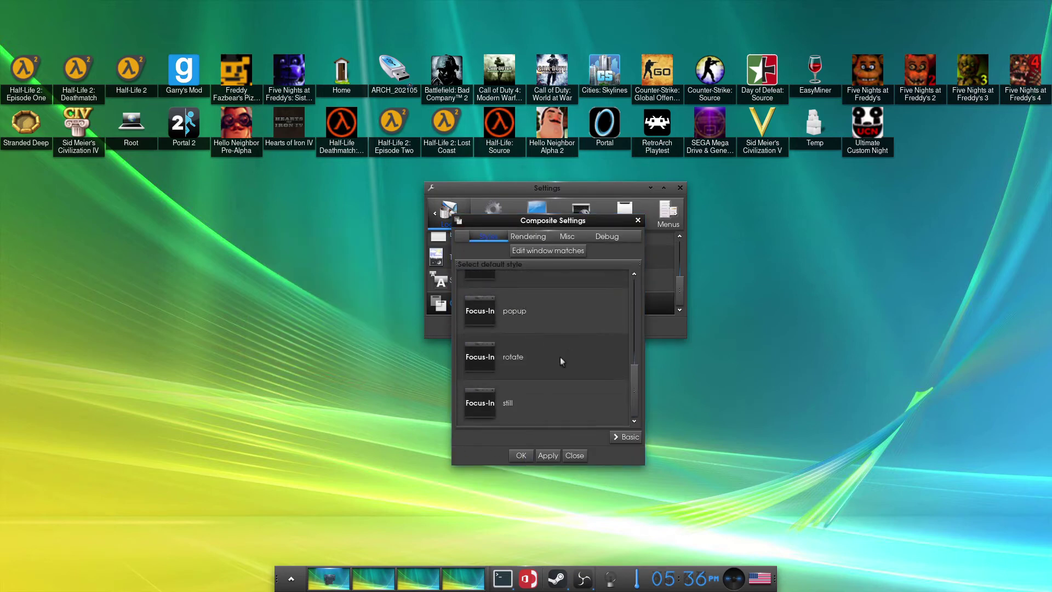
pyautogui.click(531, 237)
pyautogui.click(563, 237)
pyautogui.click(599, 237)
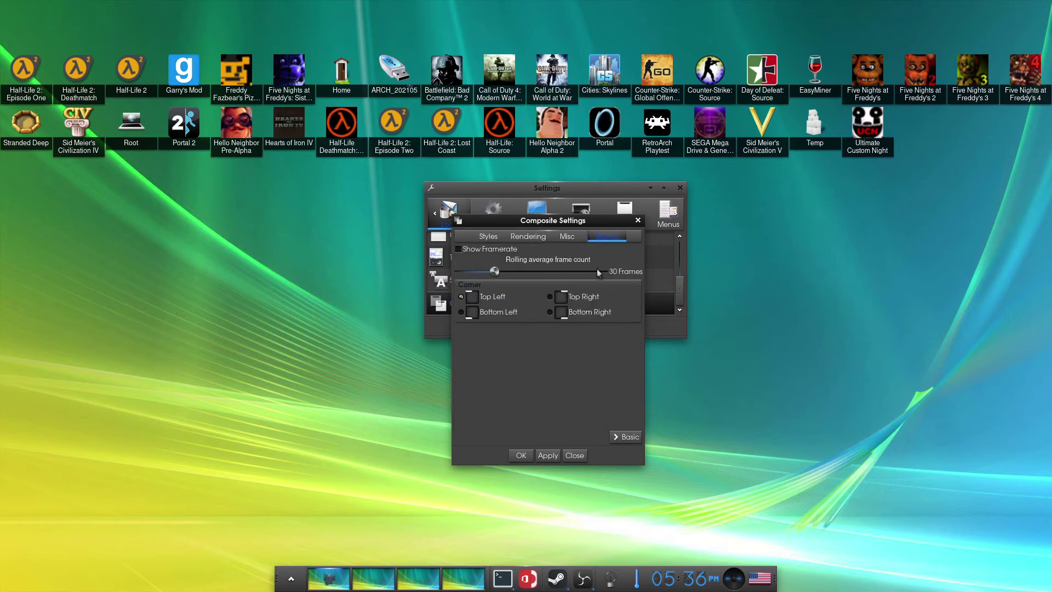
# Apply the advanced composite settings and close the Composite Settings dialog
pyautogui.click(447, 300)
pyautogui.click(553, 456)
pyautogui.click(574, 456)
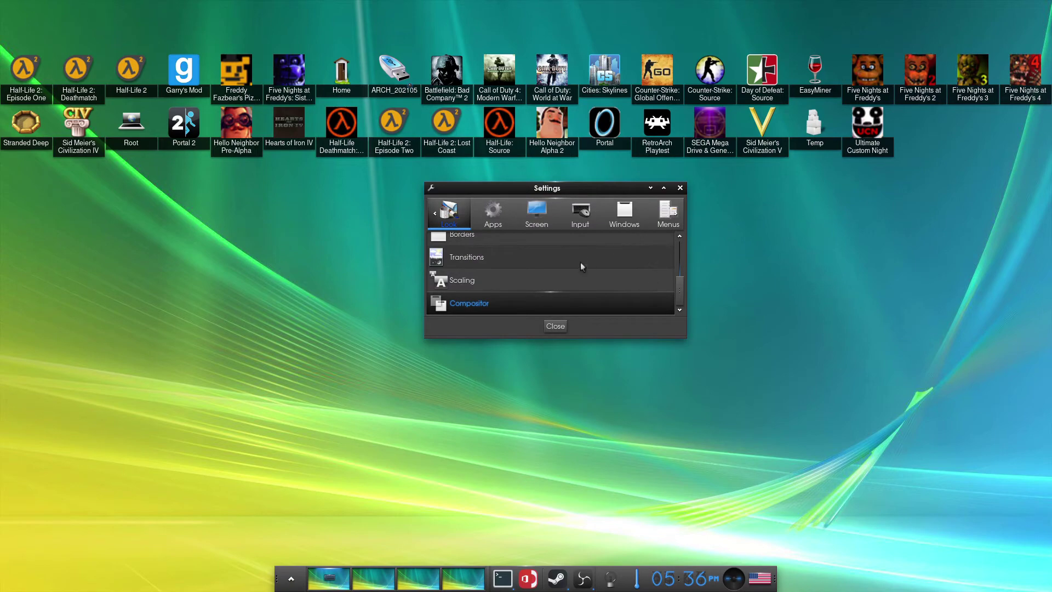
# Browse the Look, Screen and Input settings, look over the remaining Settings Panel categories, and close the Settings window
pyautogui.scroll(3, 565, 250)
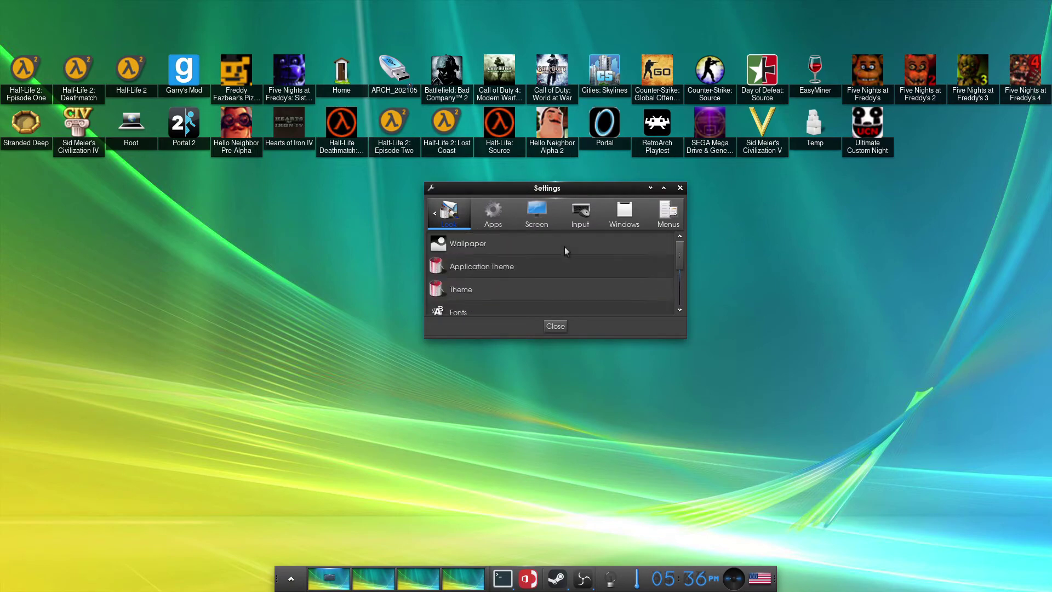
pyautogui.click(531, 219)
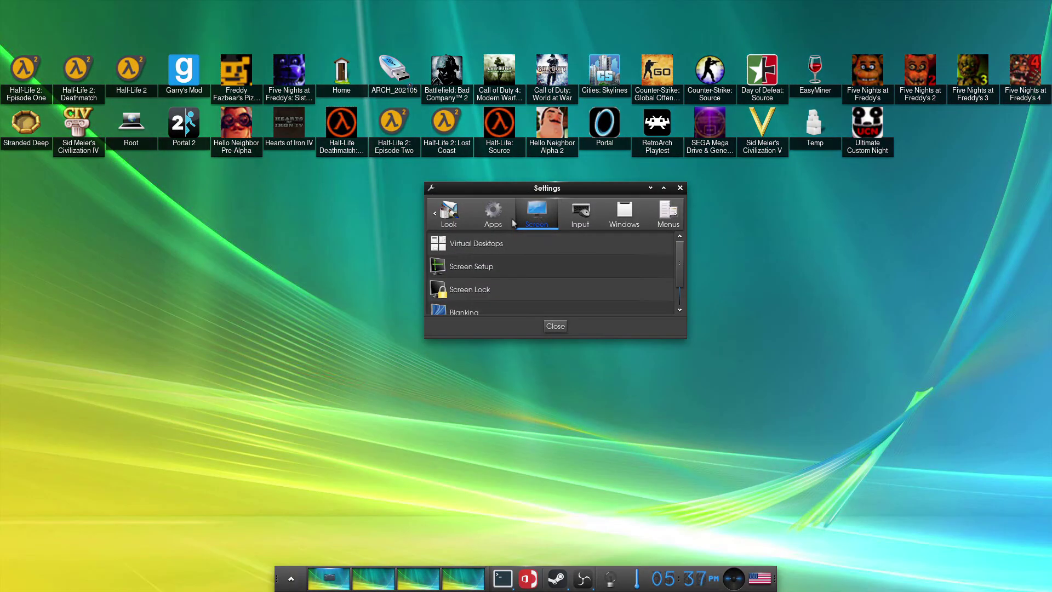
pyautogui.scroll(-1, 555, 246)
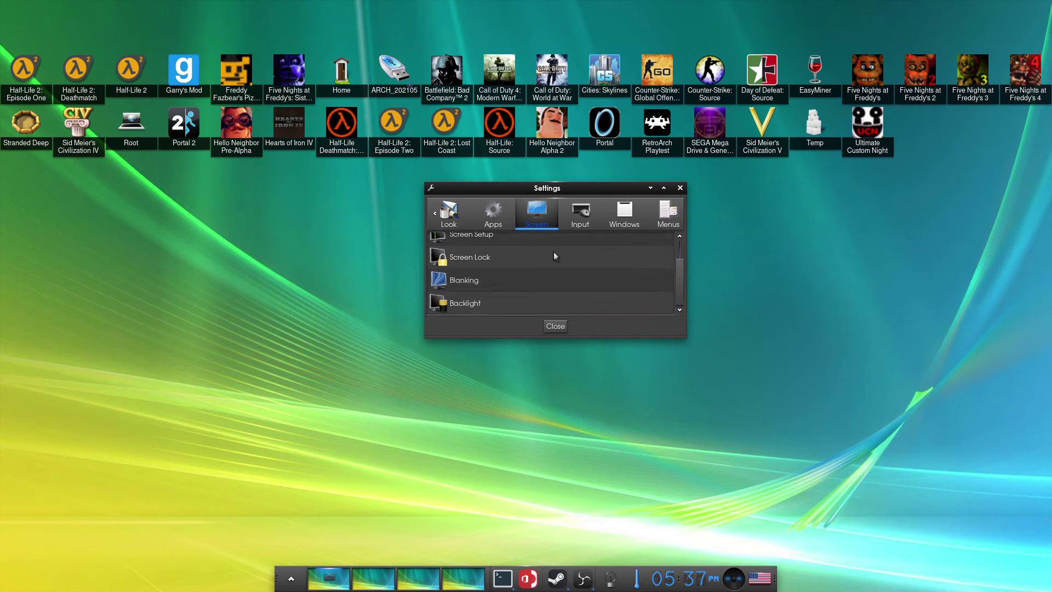
pyautogui.click(578, 218)
pyautogui.scroll(-3, 556, 261)
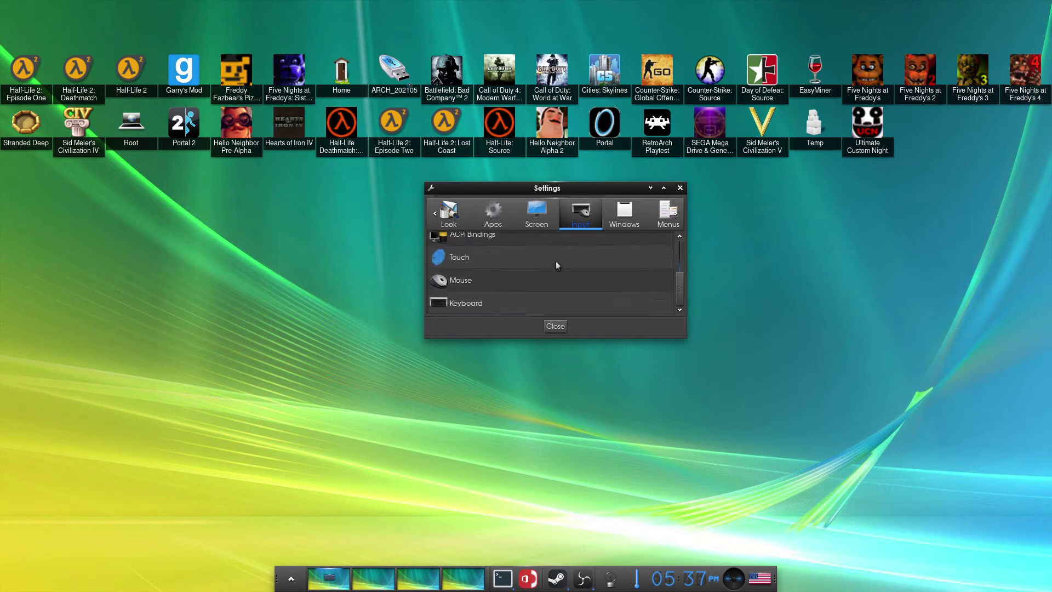
pyautogui.scroll(3, 553, 252)
pyautogui.click(537, 215)
pyautogui.scroll(-1, 538, 274)
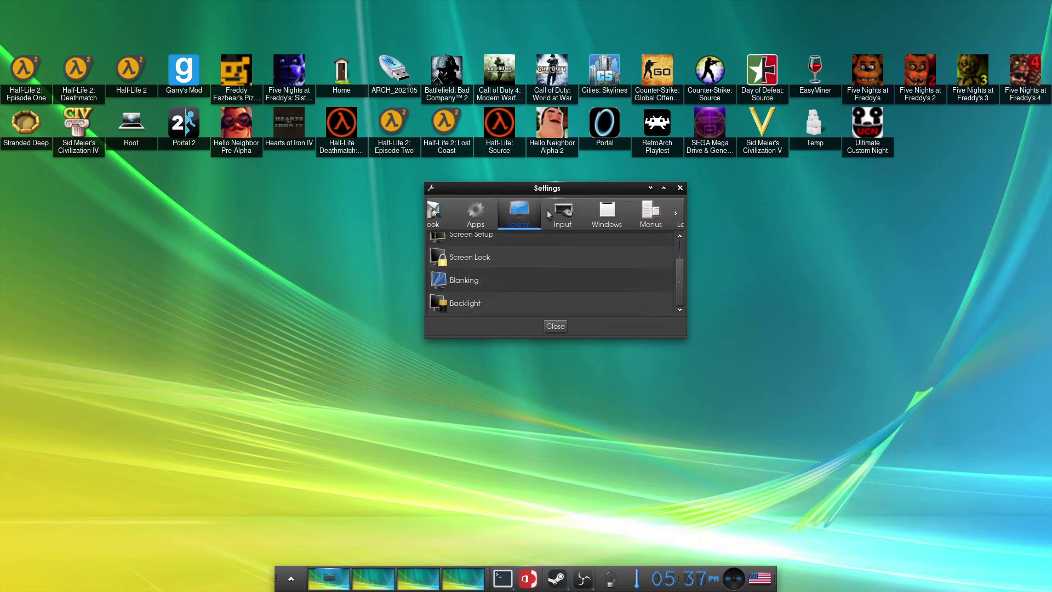
pyautogui.scroll(-5, 601, 211)
pyautogui.scroll(-3, 601, 211)
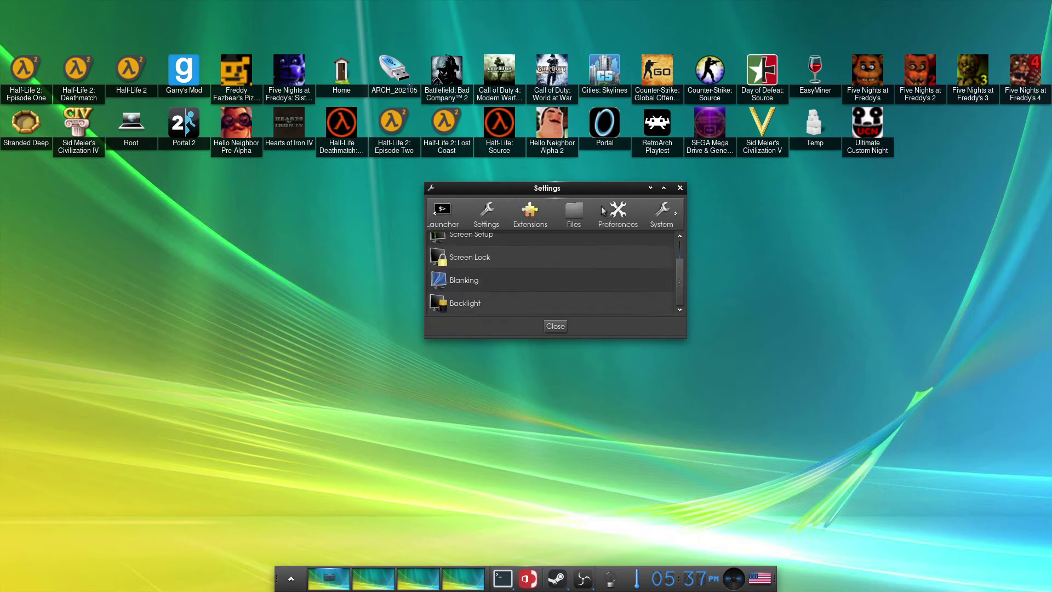
pyautogui.click(557, 326)
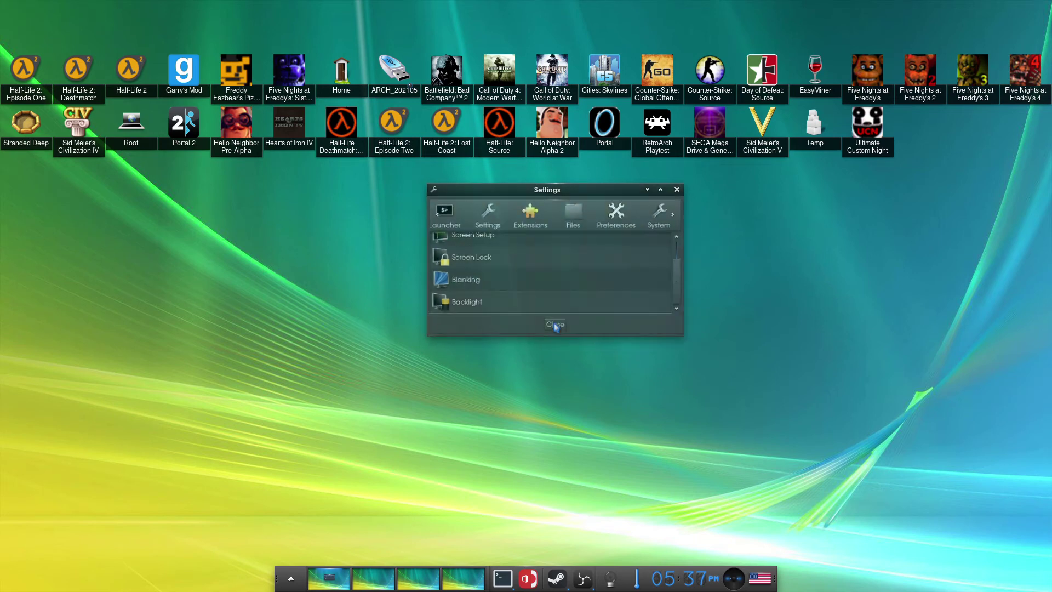
pyautogui.click(479, 266)
pyautogui.click(465, 198)
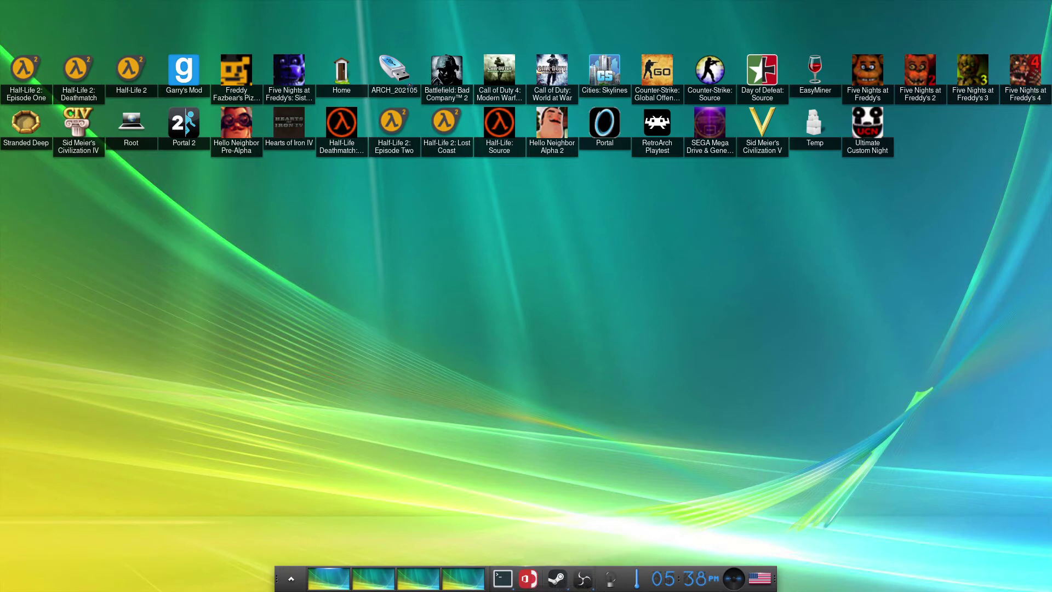
pyautogui.click(291, 579)
pyautogui.click(451, 293)
pyautogui.click(445, 266)
pyautogui.click(622, 320)
pyautogui.click(670, 214)
pyautogui.click(613, 4)
pyautogui.click(613, 4)
# Open the desktop's Main menu, view the Accessories applications, and dismiss the menu
pyautogui.click(715, 230)
pyautogui.click(722, 215)
pyautogui.click(696, 225)
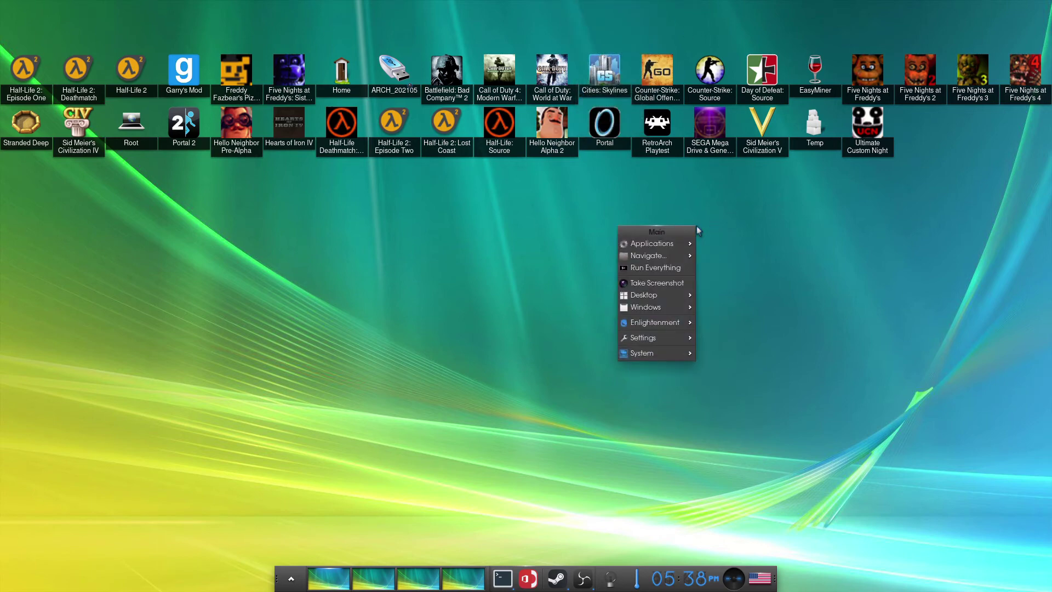
pyautogui.moveTo(671, 242)
pyautogui.moveTo(724, 248)
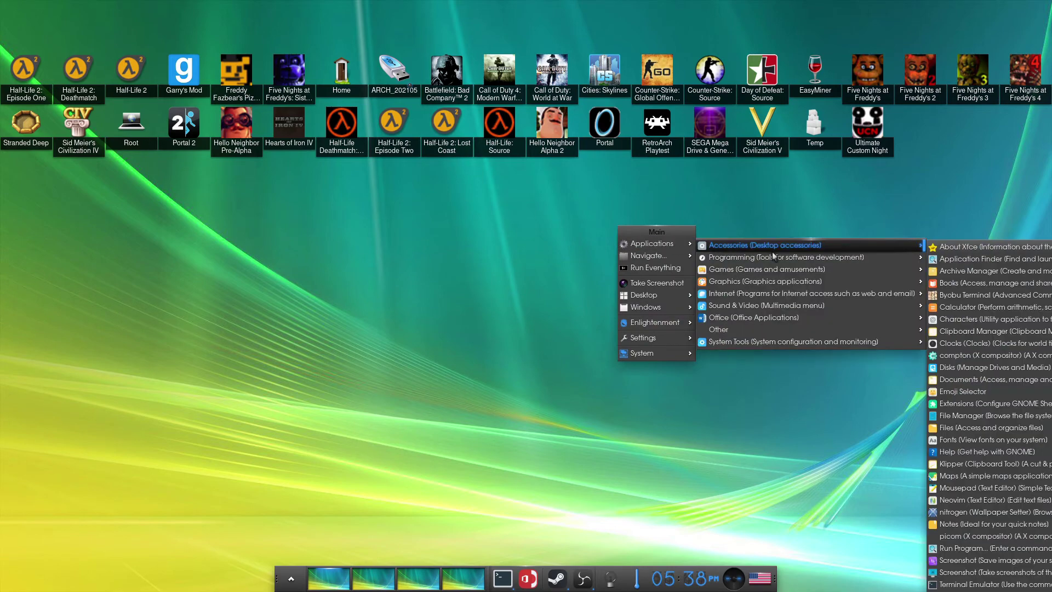
pyautogui.click(806, 203)
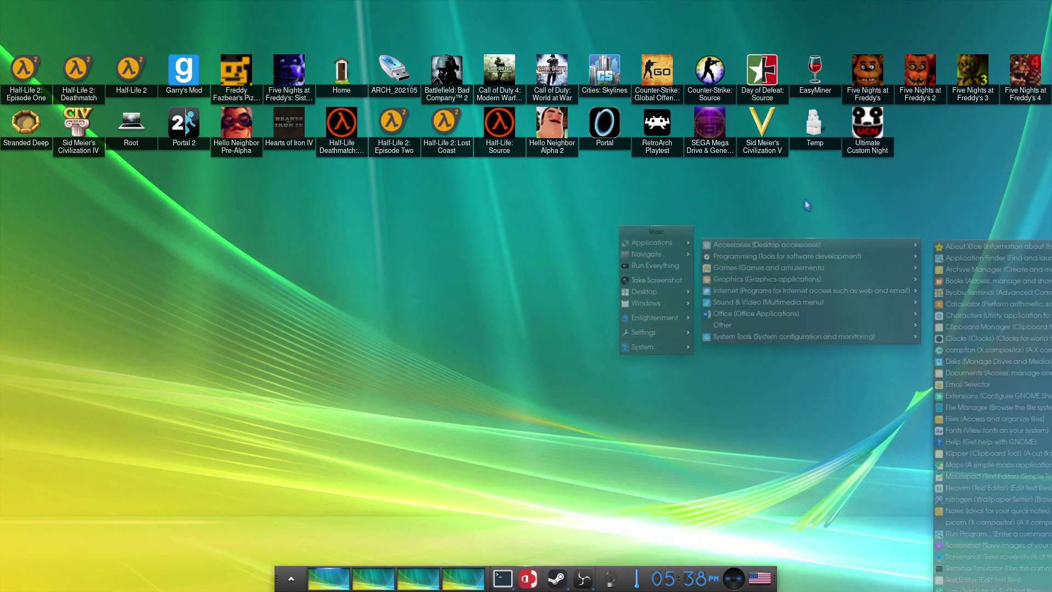
# Open the Main menu at different spots on the empty desktop and dismiss it each time
pyautogui.click(564, 237)
pyautogui.click(340, 267)
pyautogui.click(341, 264)
pyautogui.click(386, 252)
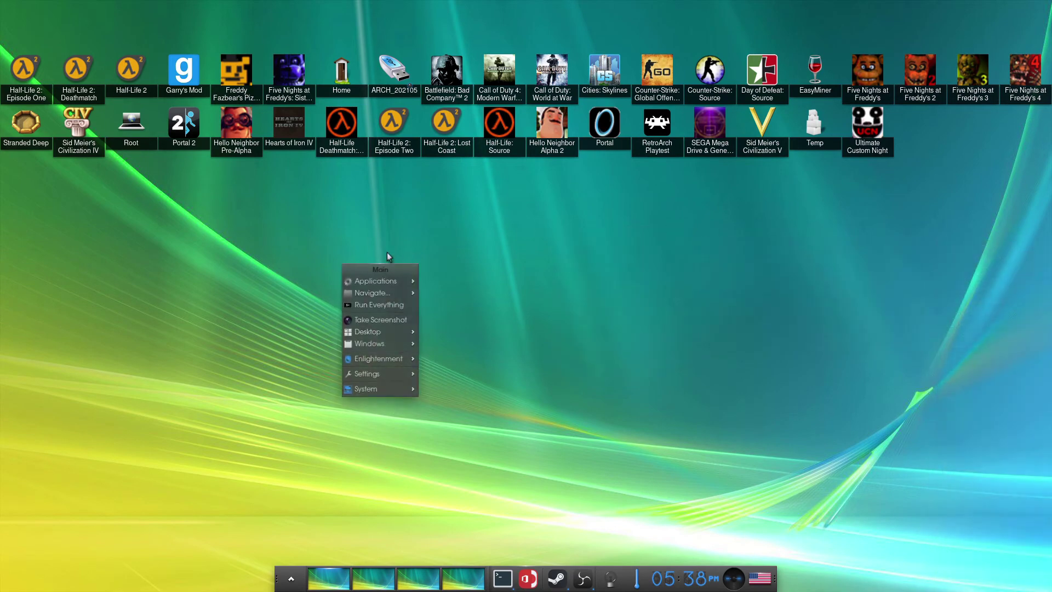
pyautogui.click(386, 252)
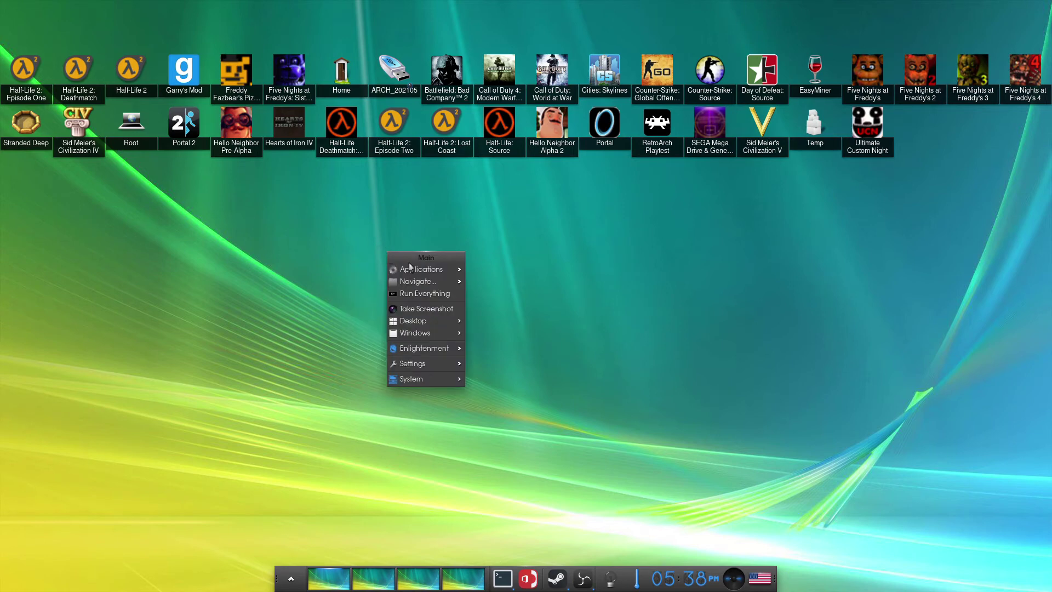
pyautogui.moveTo(428, 269)
pyautogui.click(412, 236)
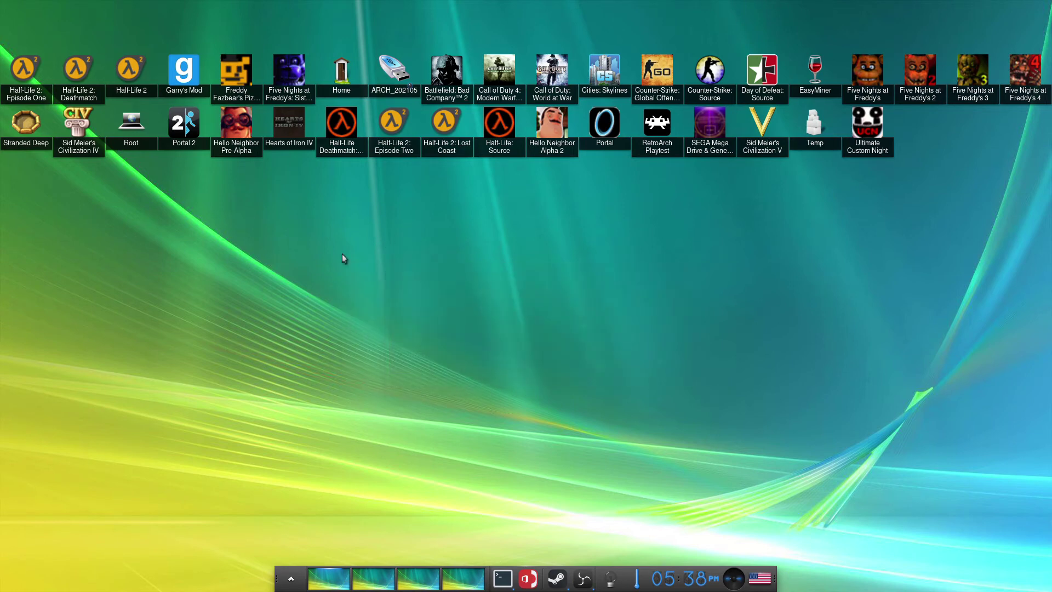
# View the context menu and sorting options of the Ultimate Custom Night desktop icon, and dismiss the menu
pyautogui.click(245, 242)
pyautogui.click(375, 208)
pyautogui.rightClick(865, 126)
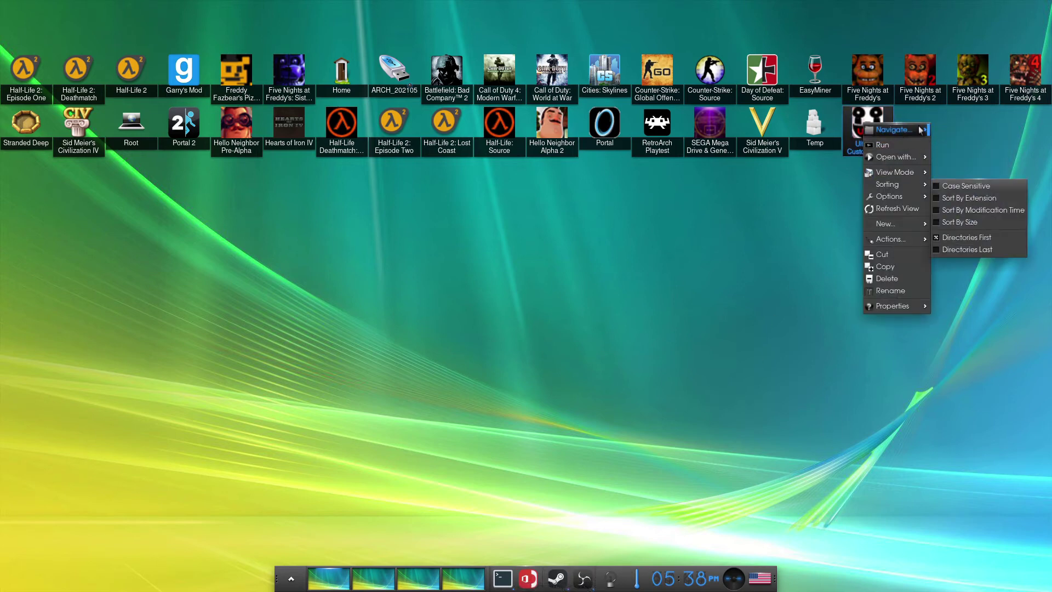
pyautogui.moveTo(886, 171)
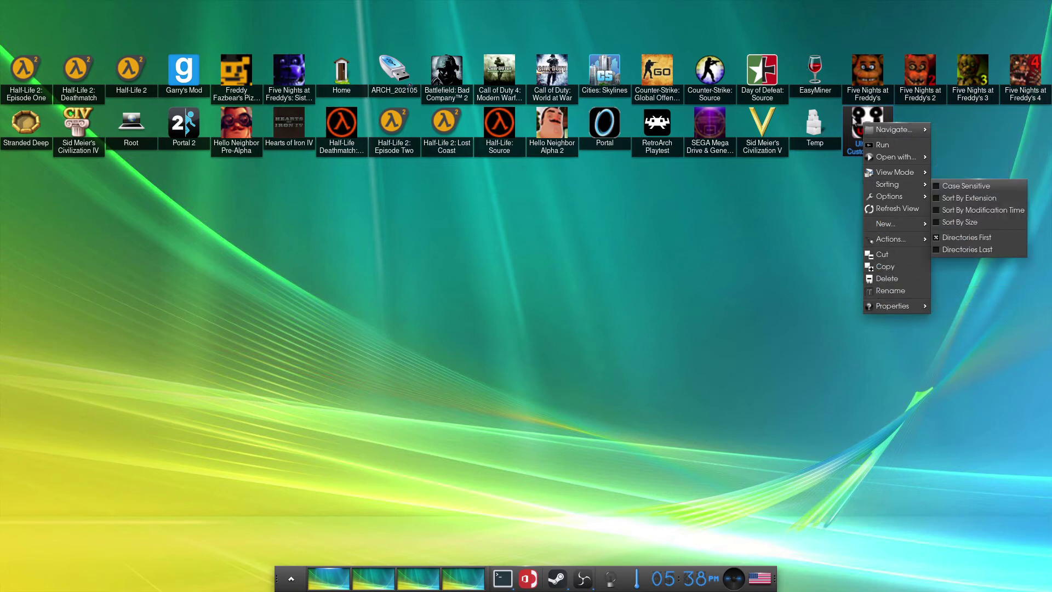
pyautogui.click(854, 119)
# Shift the Ultimate Custom Night icon slightly on the desktop, and try to place the RetroArch Playtest icon on the shelf
pyautogui.moveTo(870, 144)
pyautogui.mouseDown()
pyautogui.moveTo(404, 580)
pyautogui.moveTo(545, 580)
pyautogui.moveTo(501, 575)
pyautogui.moveTo(884, 166)
pyautogui.moveTo(873, 137)
pyautogui.mouseUp()
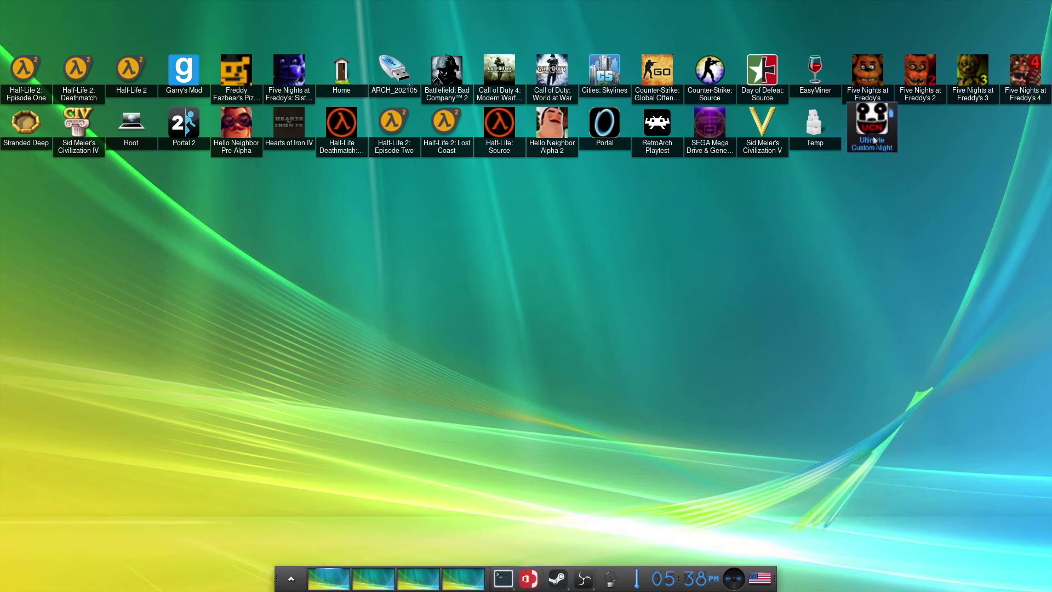
pyautogui.click(882, 206)
pyautogui.click(918, 197)
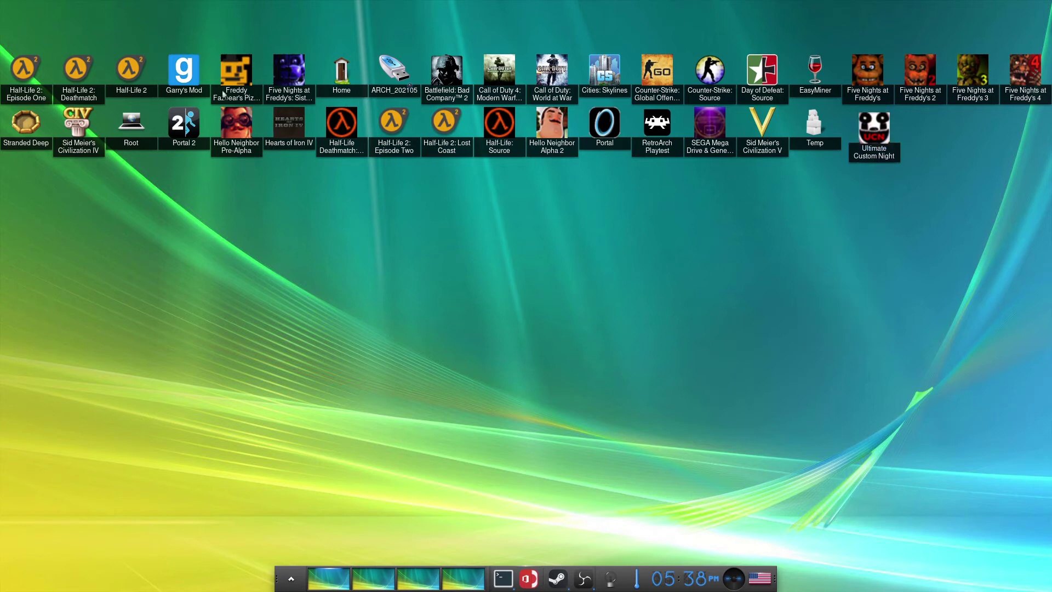
pyautogui.moveTo(671, 112); pyautogui.dragTo(535, 578)
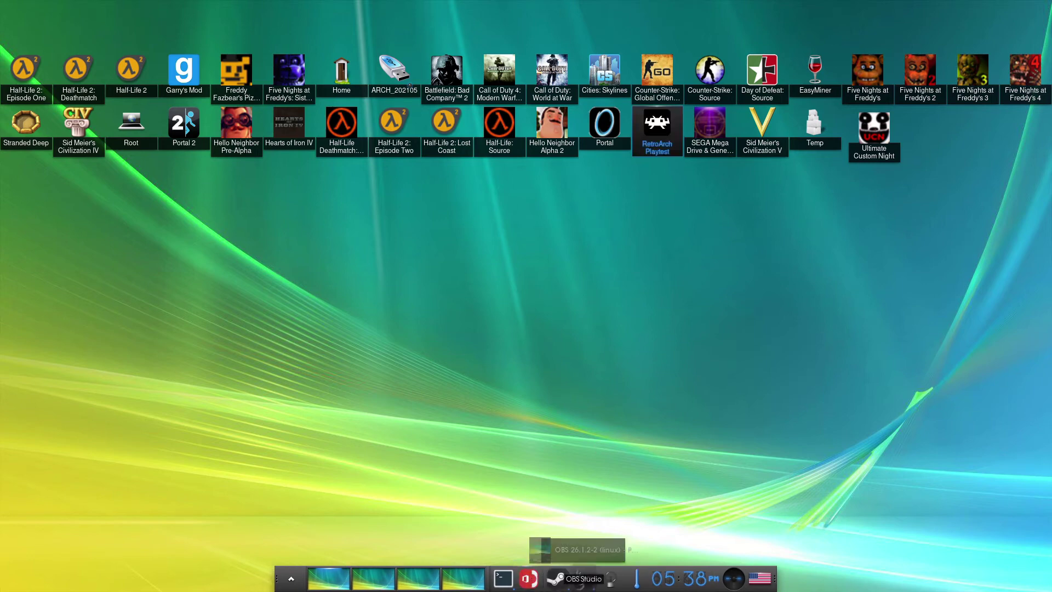
pyautogui.moveTo(657, 123); pyautogui.dragTo(544, 581)
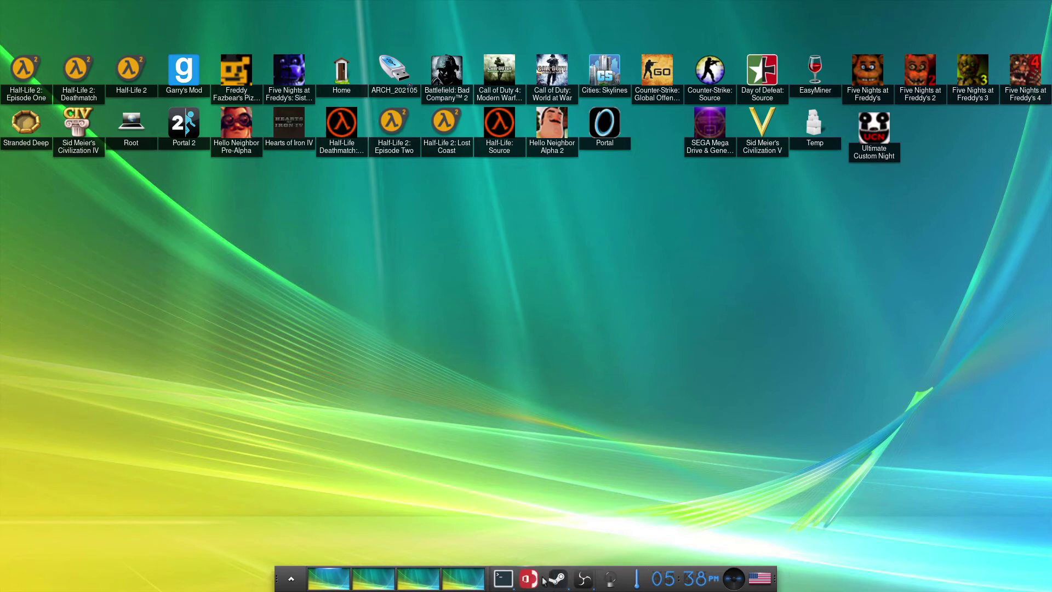
# Open the shelf's contents and look through its loaded and available gadgets in the advanced view
pyautogui.rightClick(545, 581)
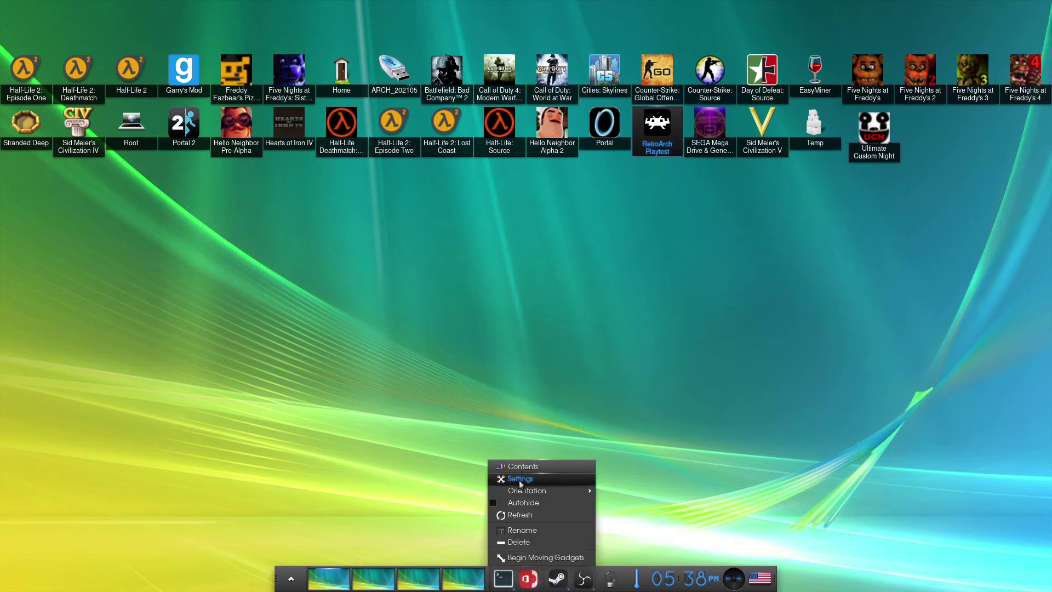
pyautogui.click(521, 466)
pyautogui.scroll(-2, 548, 269)
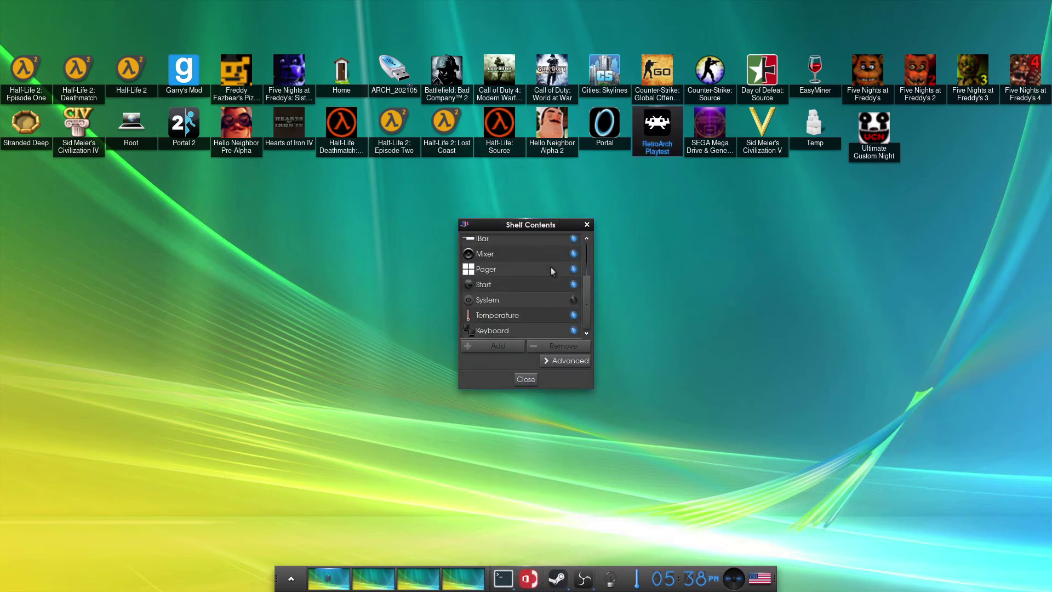
pyautogui.click(569, 360)
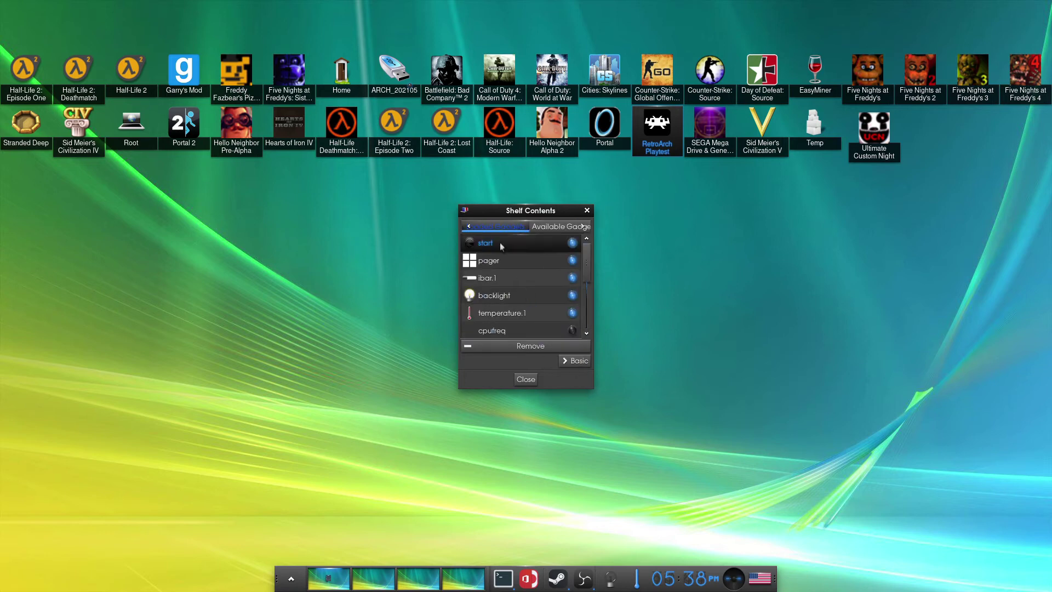
pyautogui.scroll(-2, 510, 267)
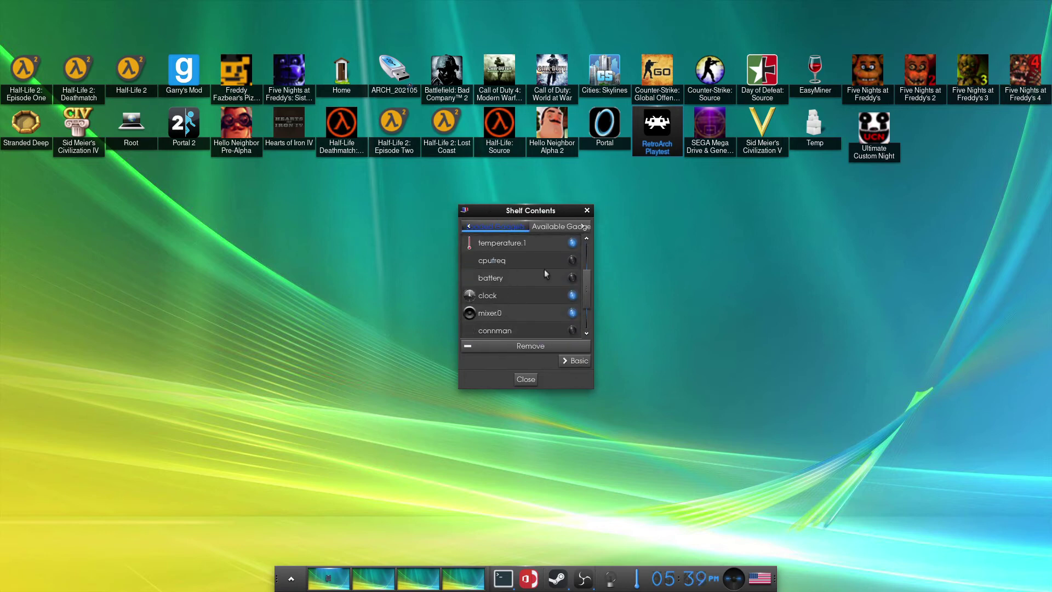
pyautogui.scroll(-2, 570, 259)
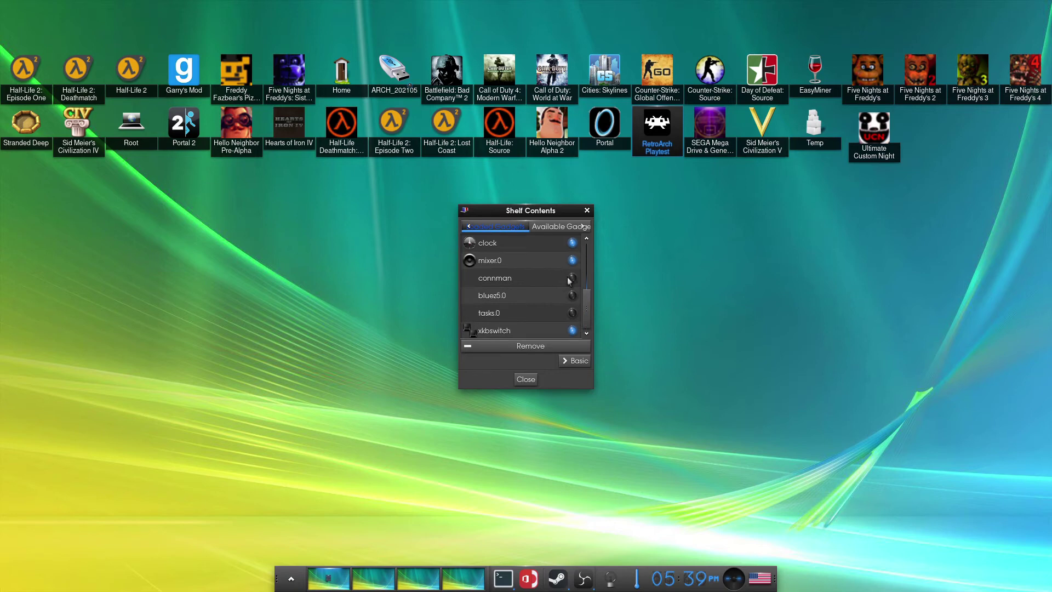
pyautogui.click(572, 312)
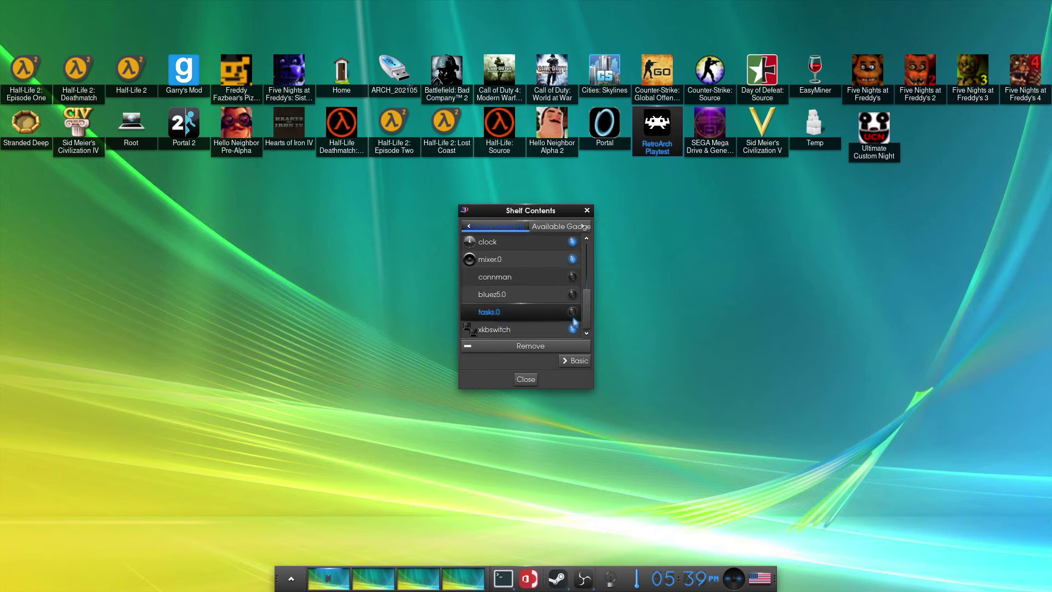
pyautogui.scroll(3, 544, 277)
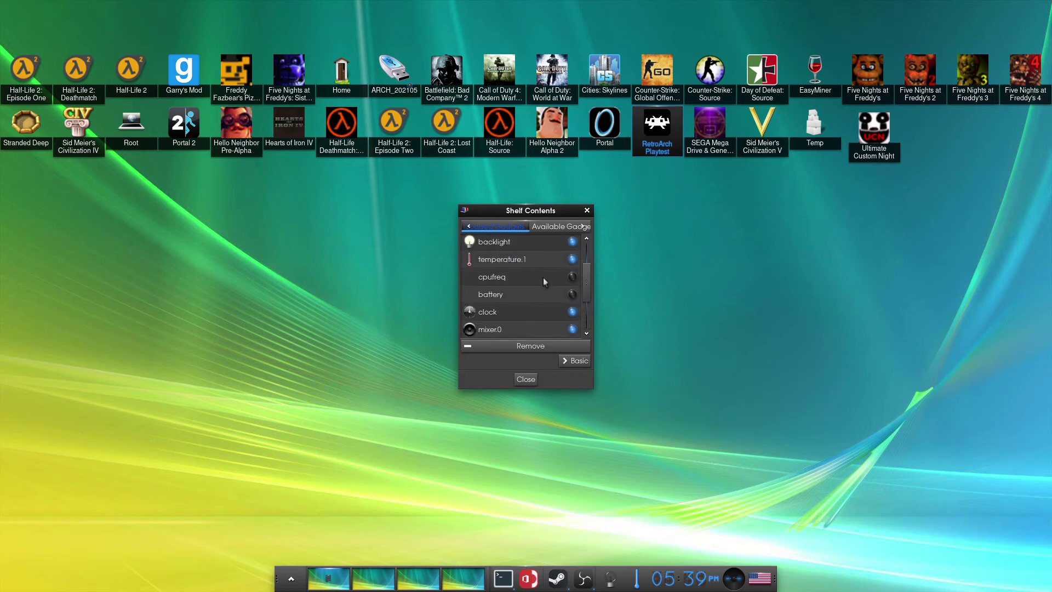
pyautogui.click(544, 230)
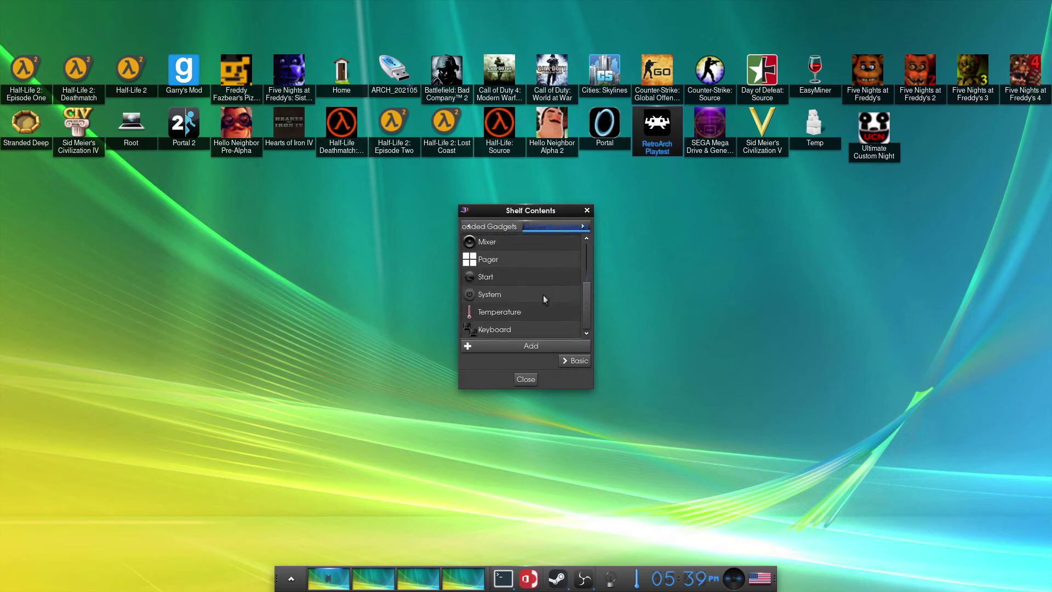
# Return to the basic view of the shelf contents and add the Settings gadget to the shelf
pyautogui.click(574, 361)
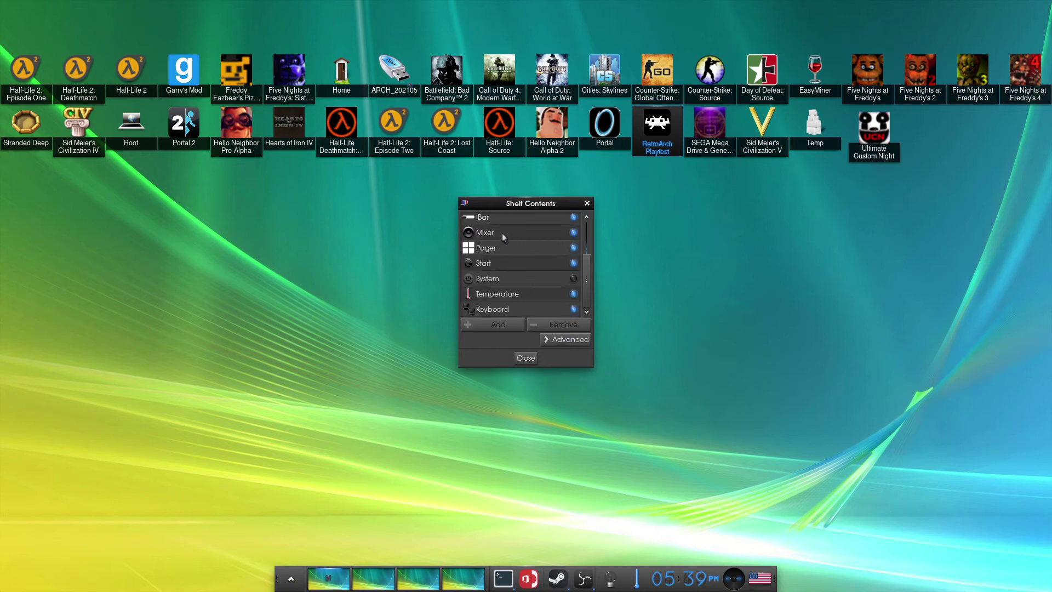
pyautogui.scroll(2, 526, 274)
pyautogui.click(573, 252)
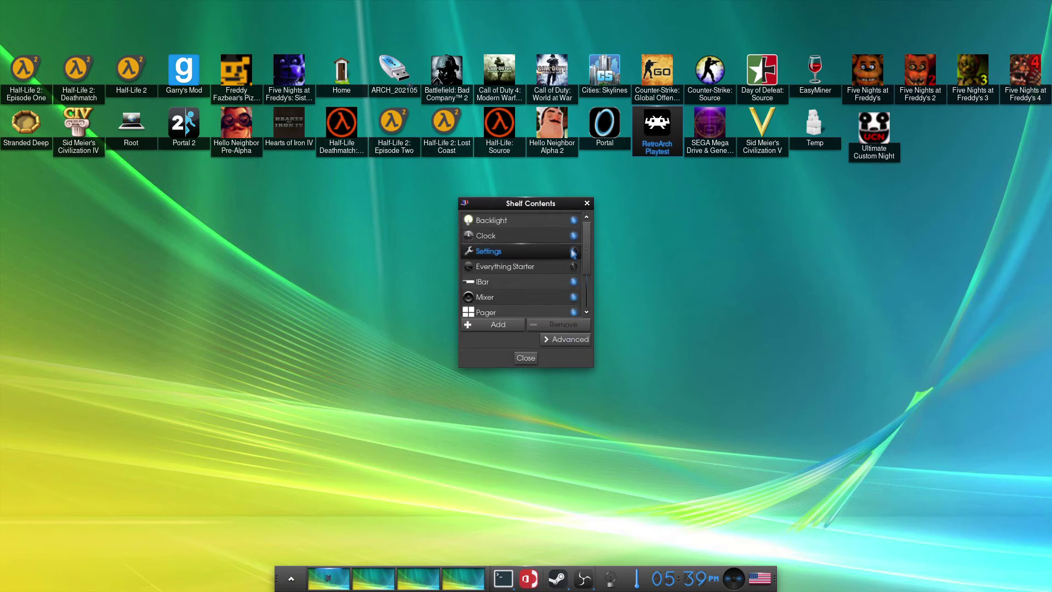
pyautogui.click(504, 327)
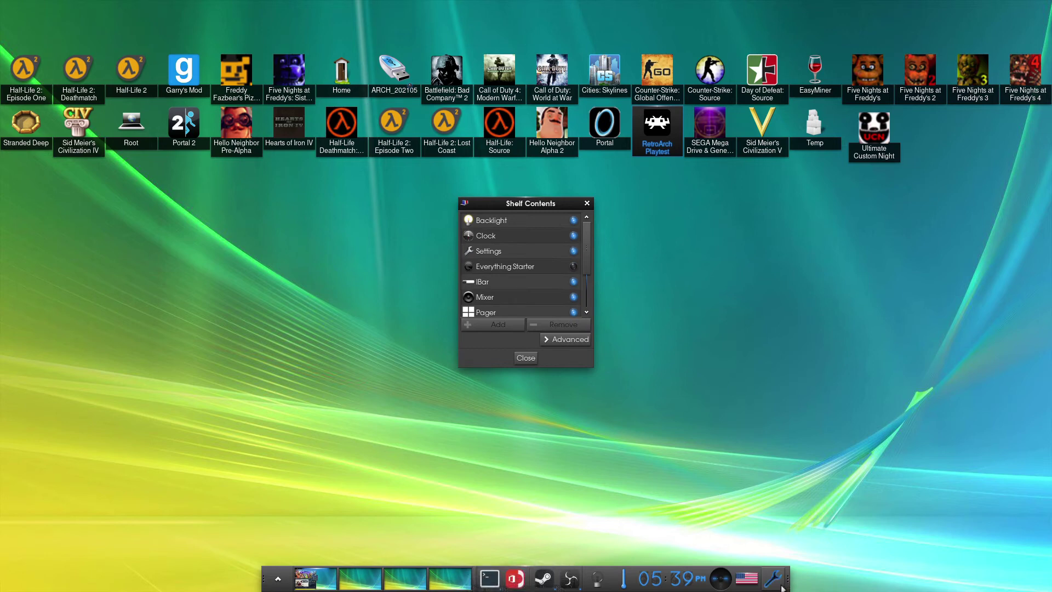
# Review the shelf's gadgets in the basic and advanced views, and close the Shelf Contents dialog
pyautogui.scroll(-2, 525, 301)
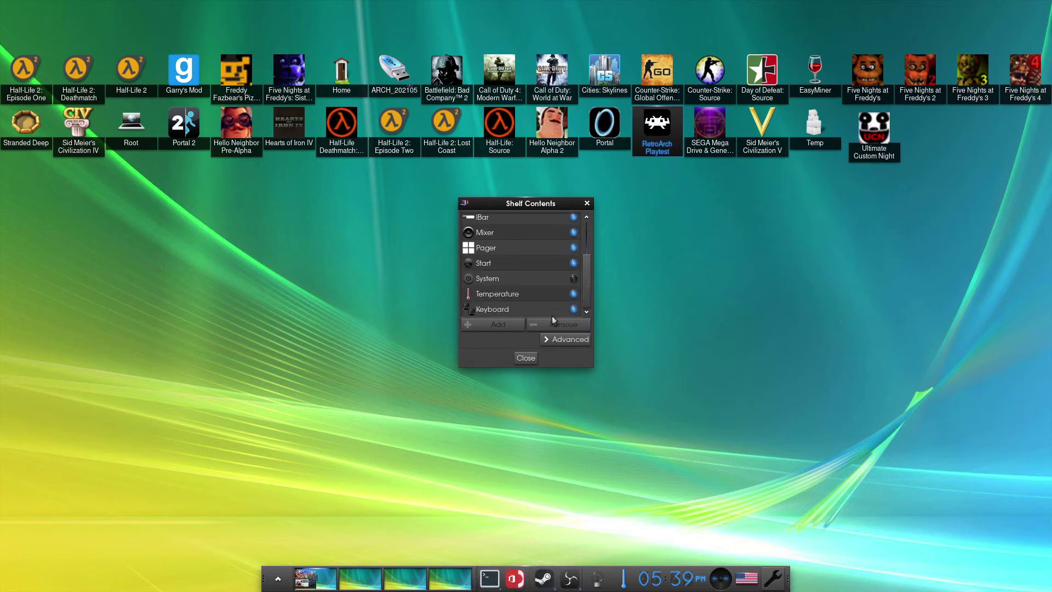
pyautogui.scroll(2, 528, 267)
pyautogui.click(553, 341)
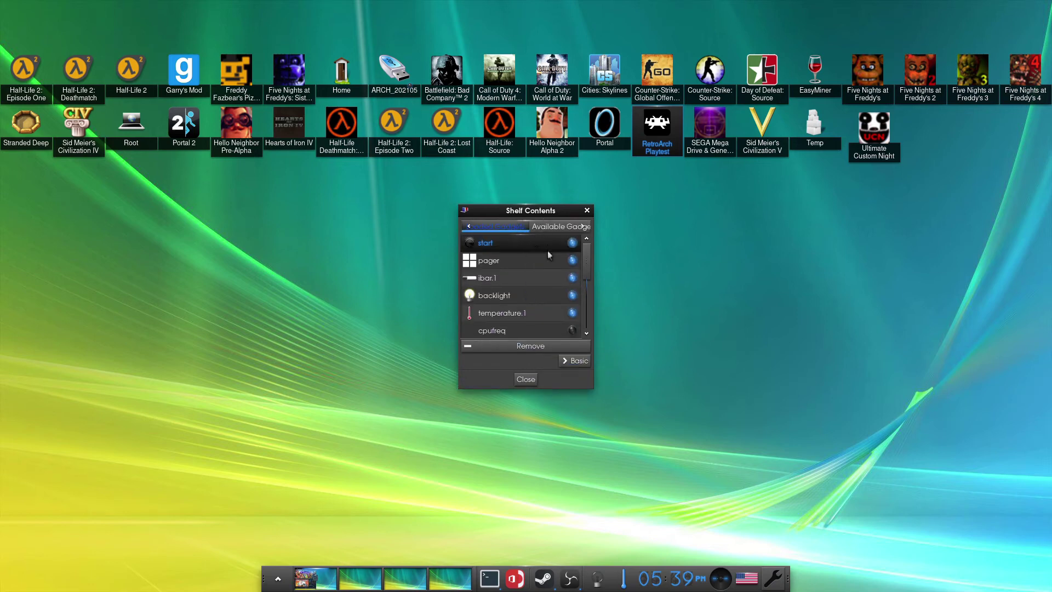
pyautogui.scroll(-4, 548, 251)
pyautogui.click(525, 379)
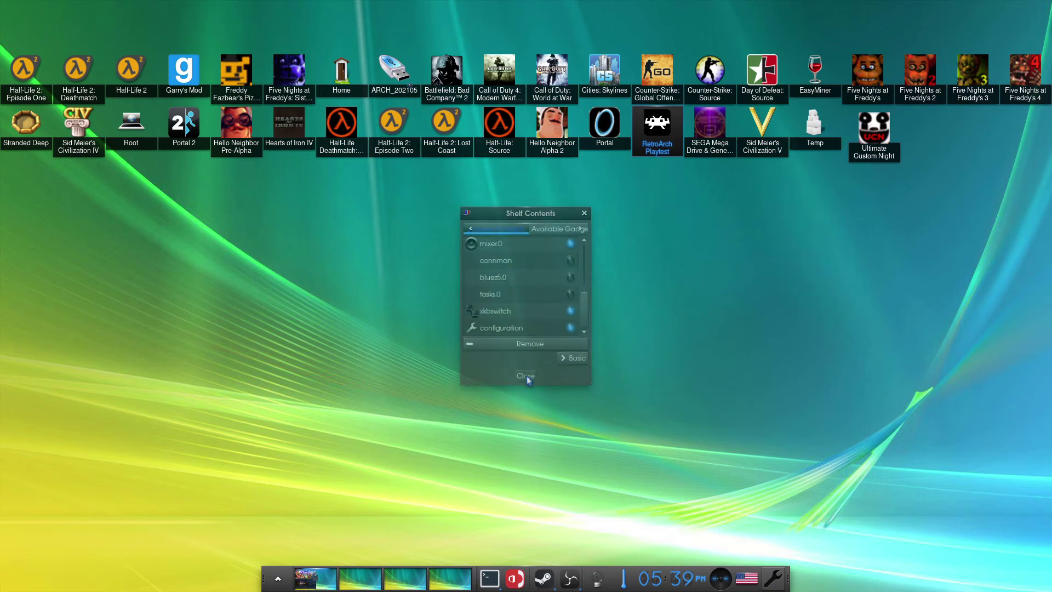
# Switch the shelf into gadget-moving mode, open a gadget's menu, and dismiss it
pyautogui.rightClick(480, 575)
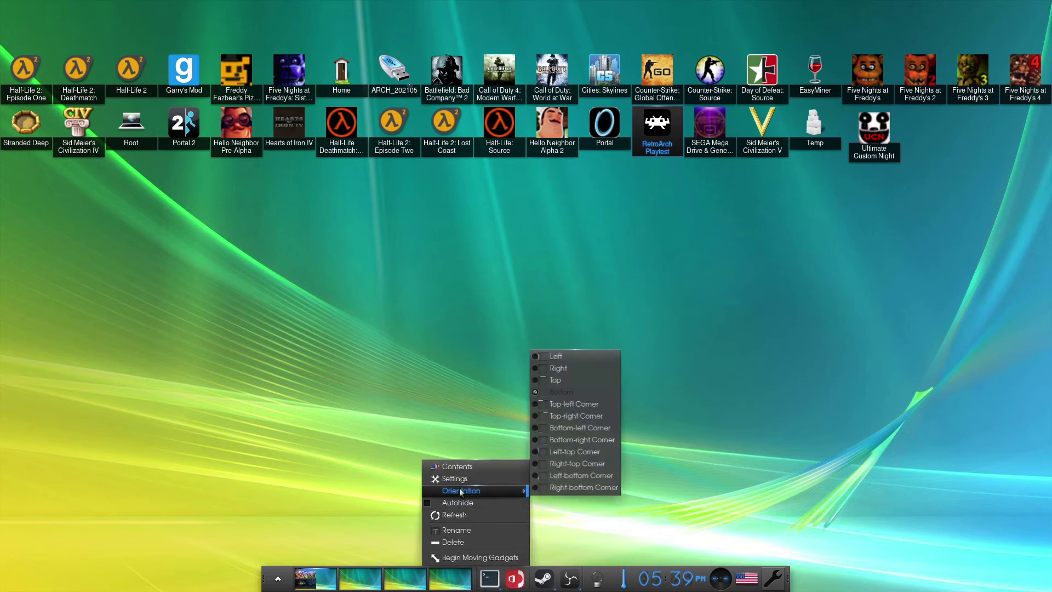
pyautogui.click(466, 557)
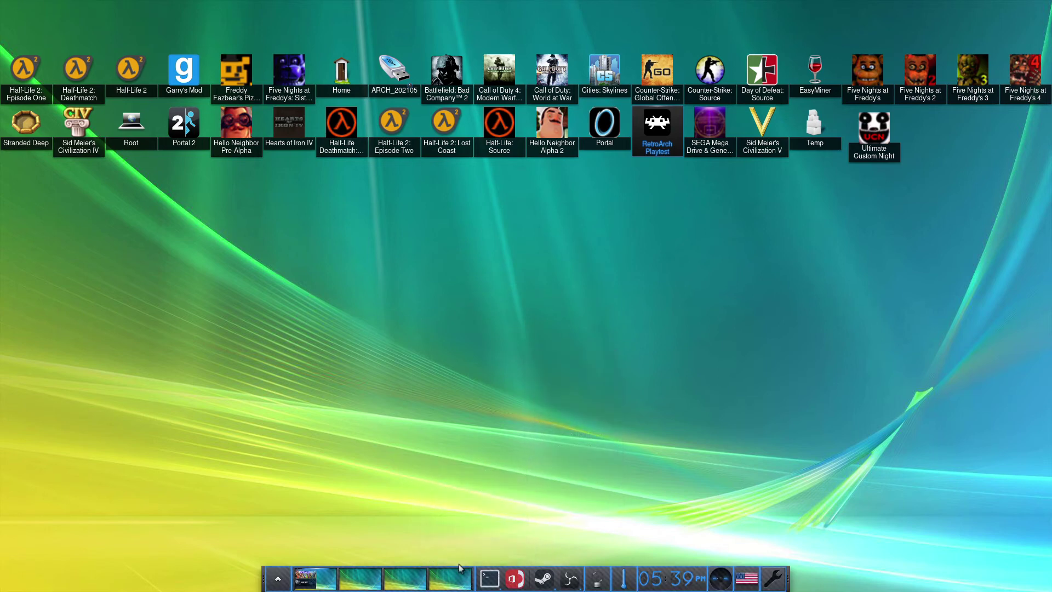
pyautogui.rightClick(485, 578)
pyautogui.press('Escape')
# Open the shelf contents from a gadget's shelf options and close the dialog
pyautogui.rightClick(506, 572)
pyautogui.moveTo(493, 541)
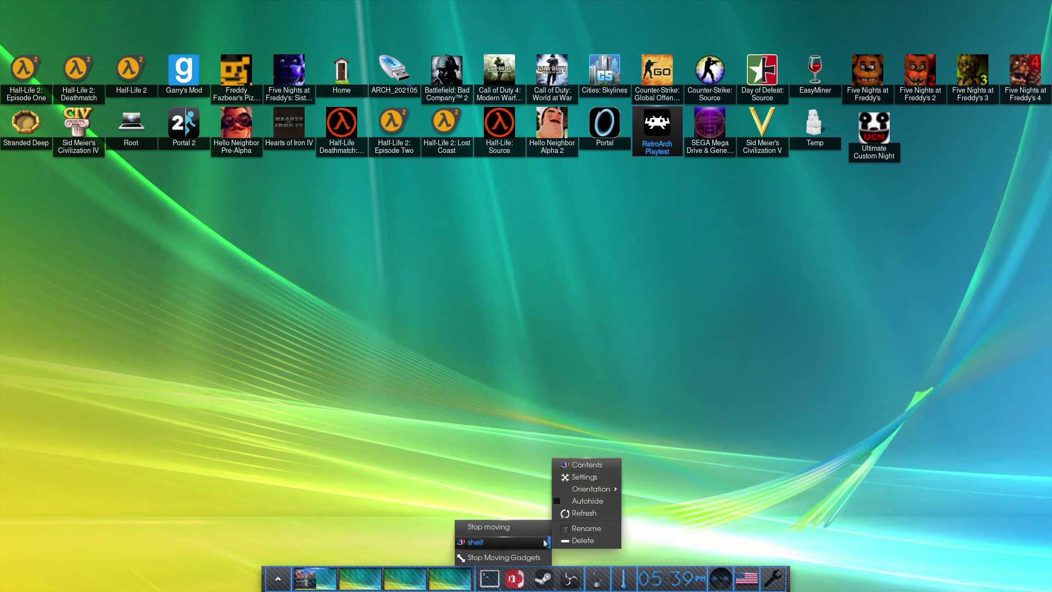
pyautogui.click(587, 466)
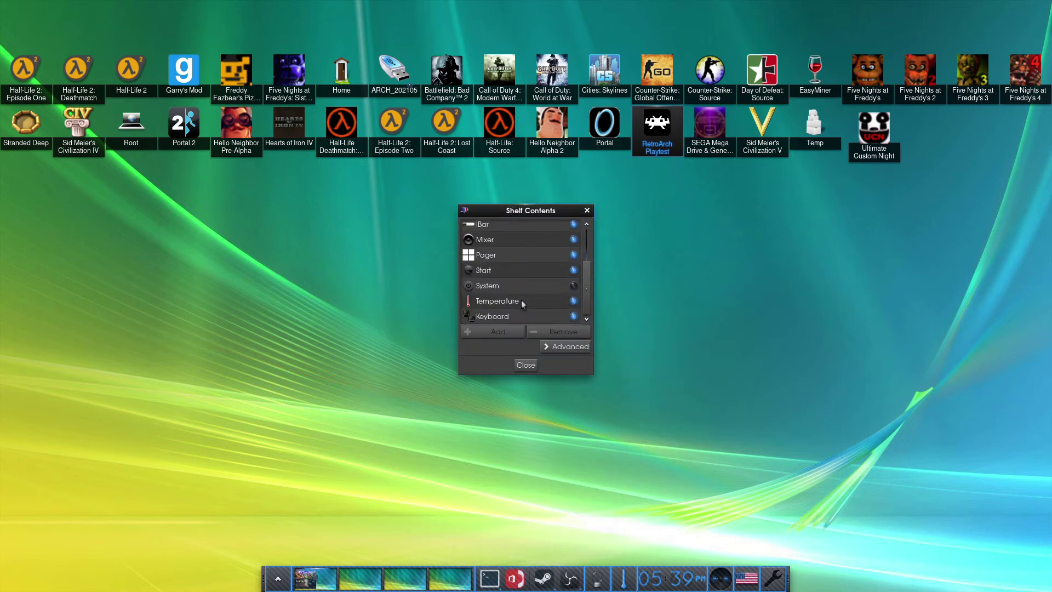
pyautogui.click(526, 364)
pyautogui.click(536, 450)
pyautogui.click(543, 491)
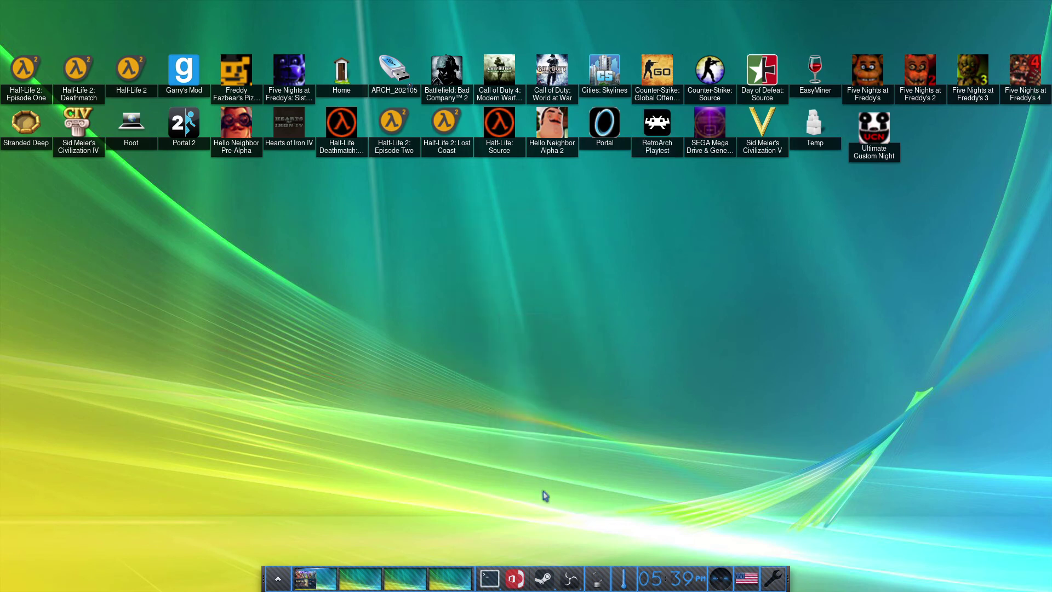
pyautogui.click(543, 491)
pyautogui.click(544, 491)
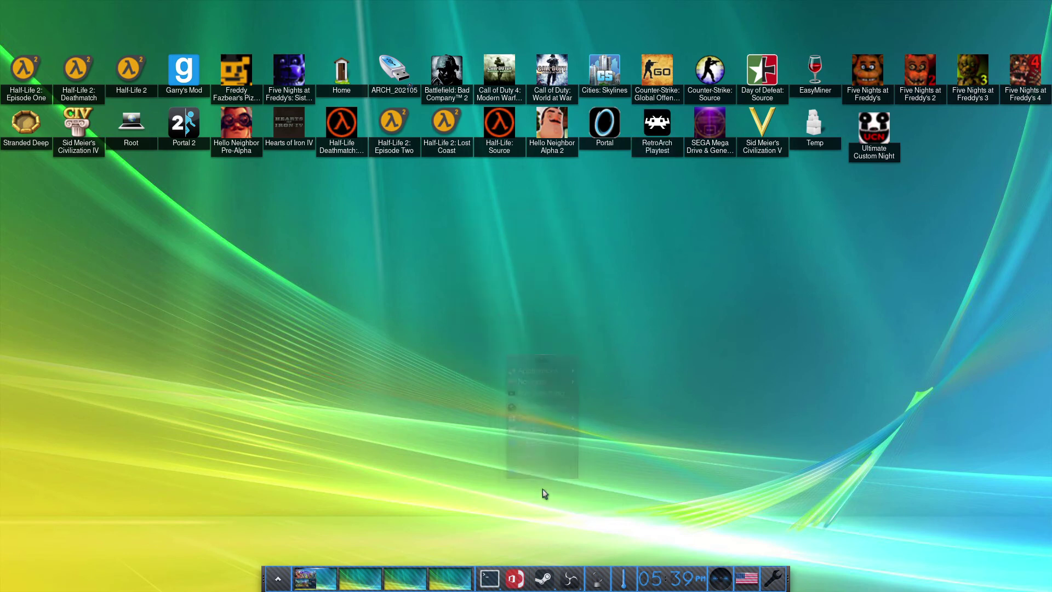
# Open the Shelf Settings dialog from a gadget's shelf options and show the position choices
pyautogui.rightClick(429, 587)
pyautogui.moveTo(435, 542)
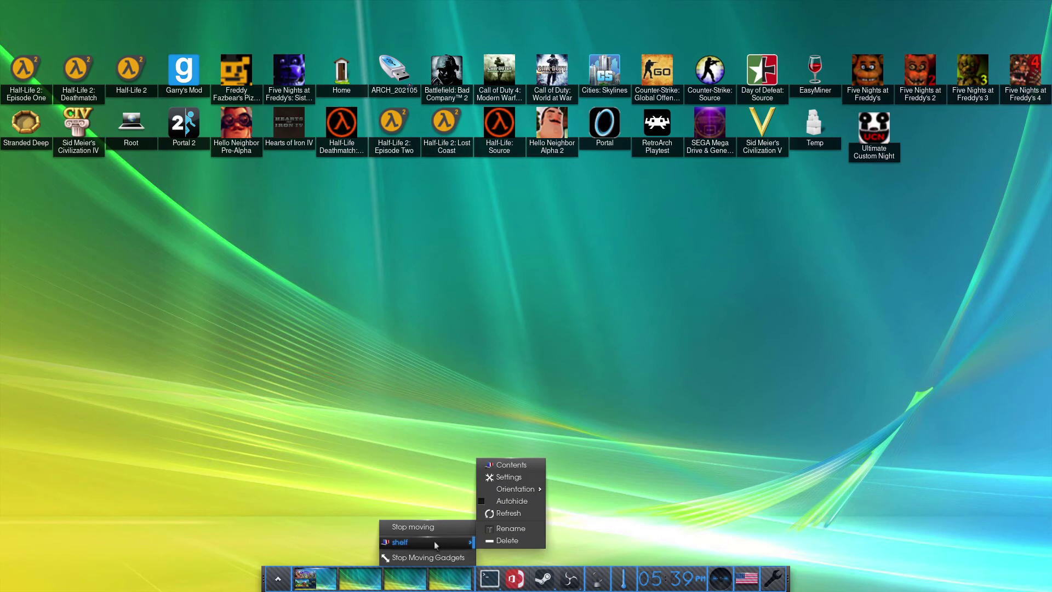
pyautogui.click(522, 477)
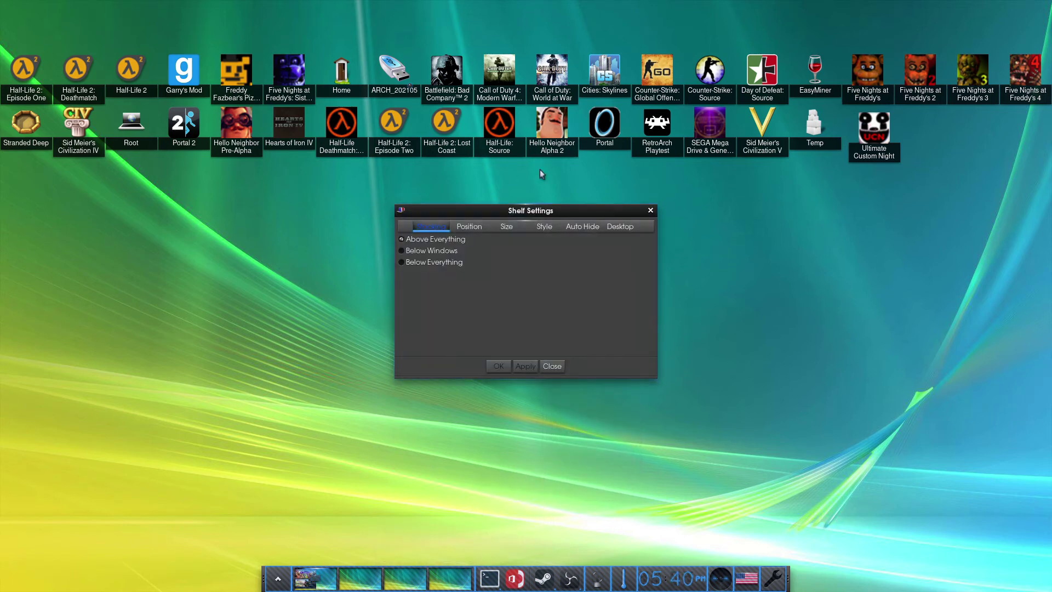
pyautogui.click(475, 227)
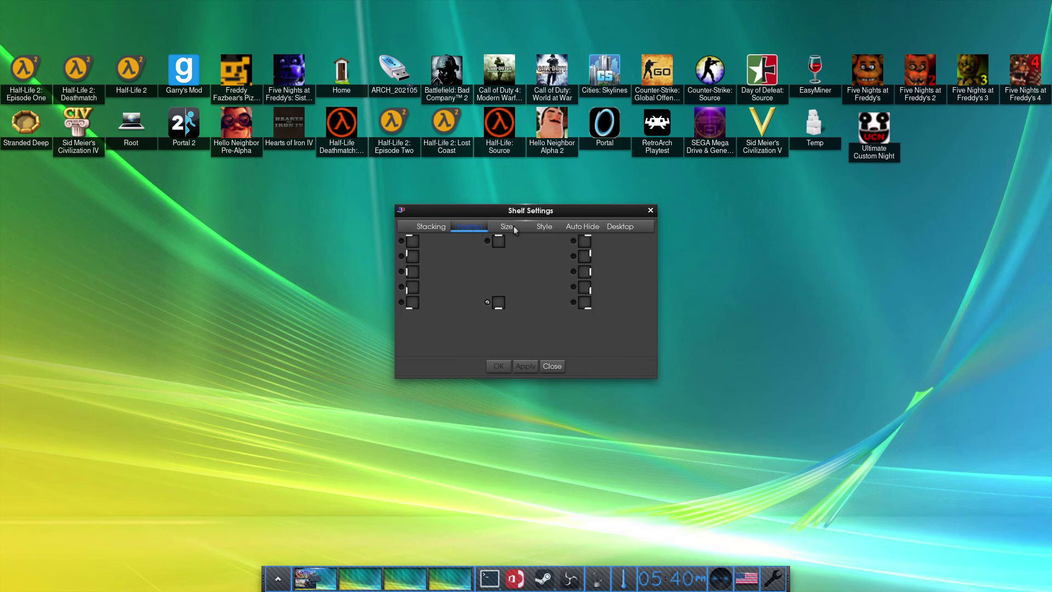
# Try the shelf in the top-left corner and at the top centre of the screen, applying each position
pyautogui.click(411, 244)
pyautogui.click(520, 366)
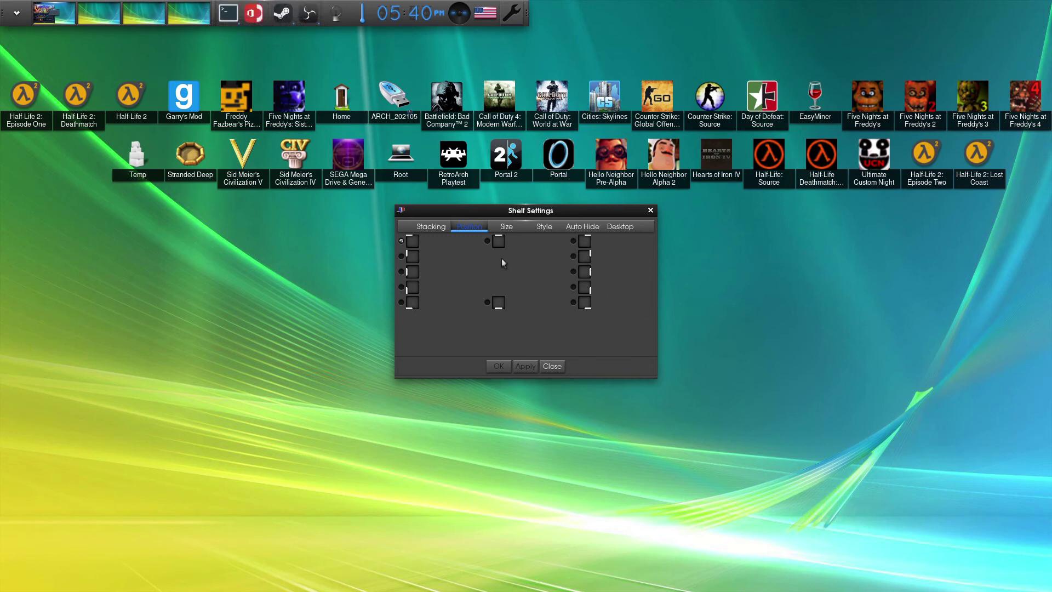
pyautogui.click(505, 242)
pyautogui.click(526, 369)
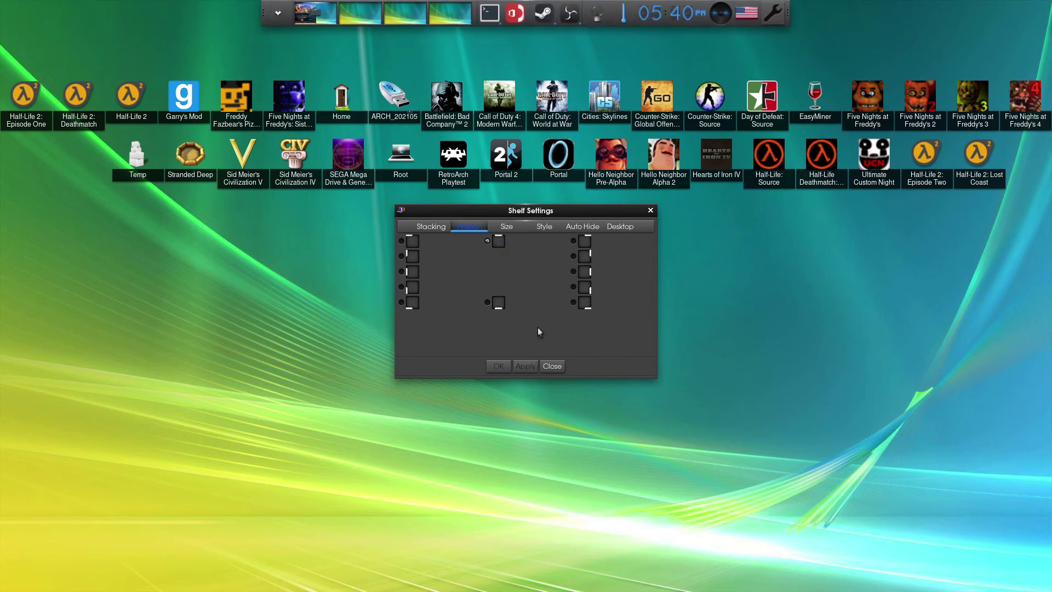
# Try the shelf at the bottom centre and in the bottom-right corner of the screen, applying each position
pyautogui.click(498, 303)
pyautogui.click(525, 366)
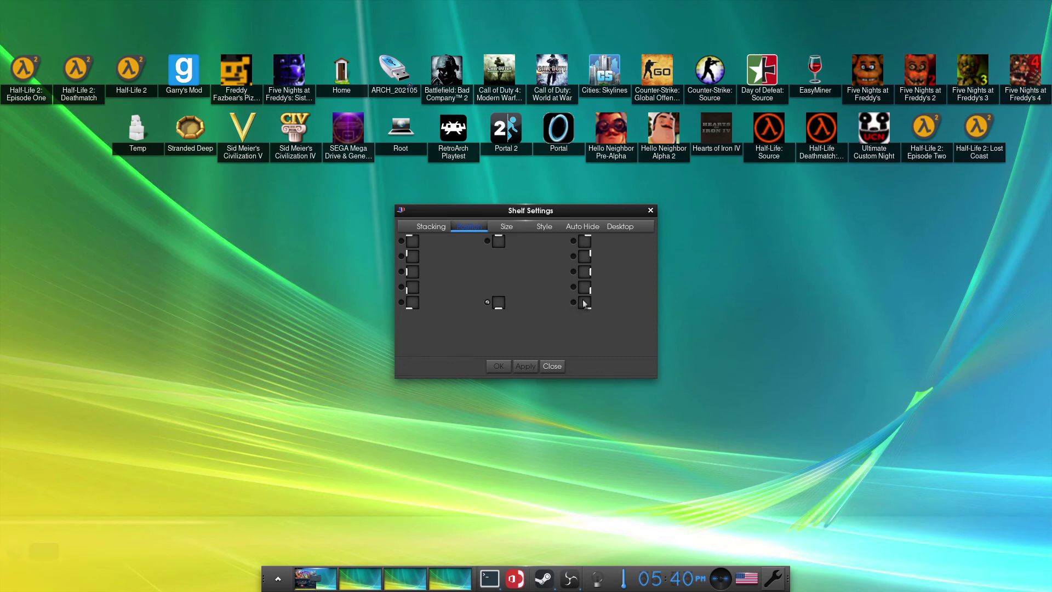
pyautogui.click(584, 303)
pyautogui.click(525, 367)
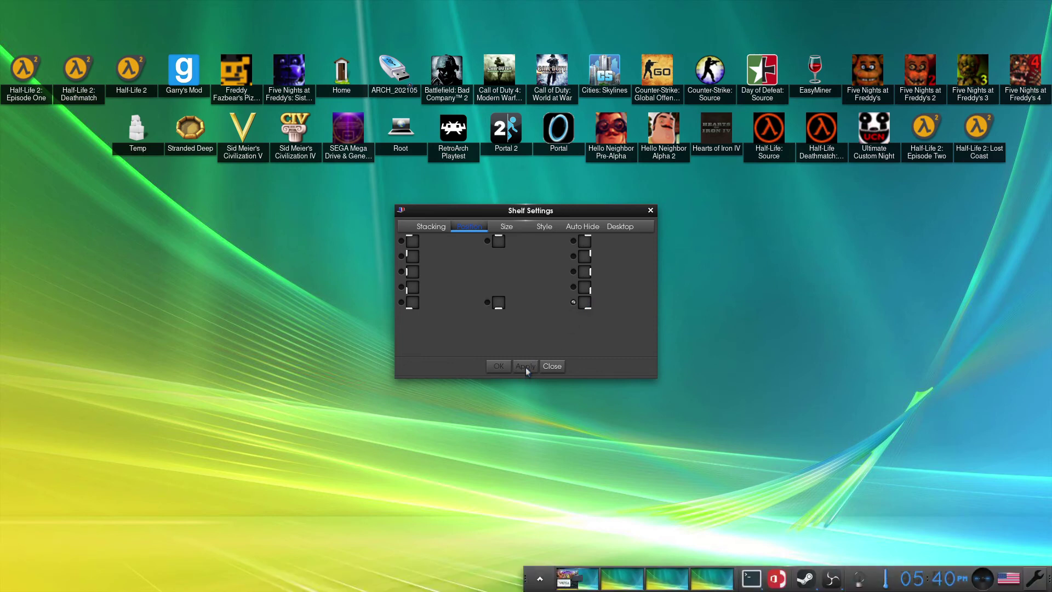
# Move the shelf to the bottom-left corner of the screen and apply the position
pyautogui.click(412, 303)
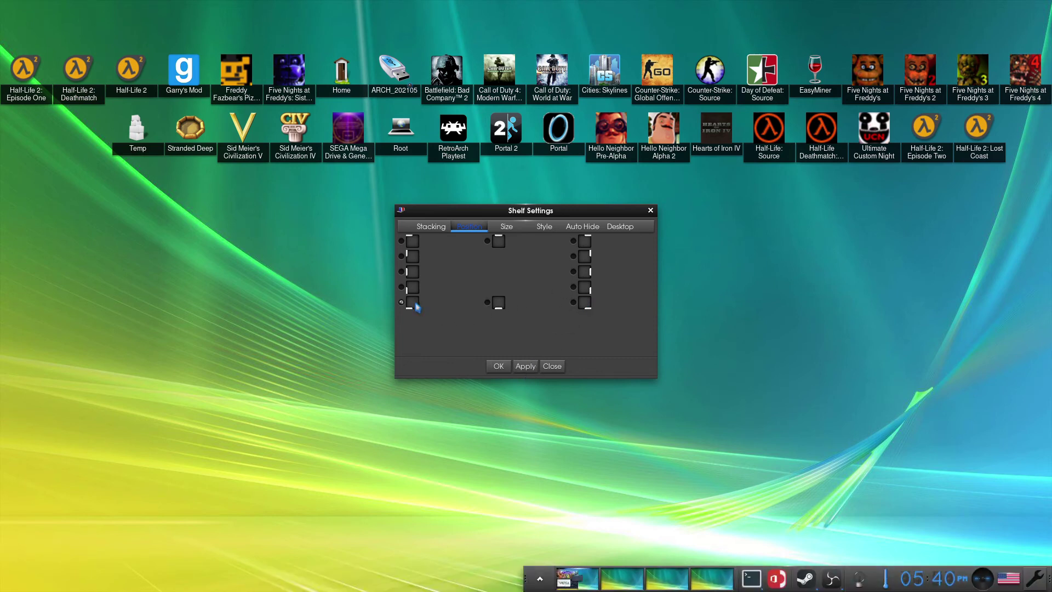
pyautogui.click(525, 366)
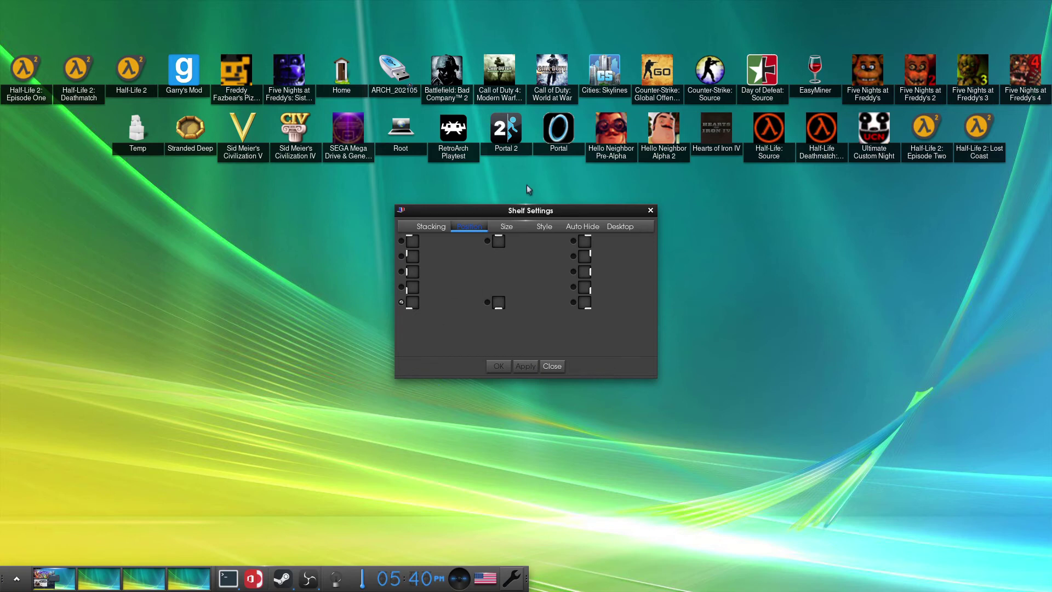
# Try the shelf in the top-right corner and at the lower end of the right edge, applying each position
pyautogui.click(584, 241)
pyautogui.click(525, 366)
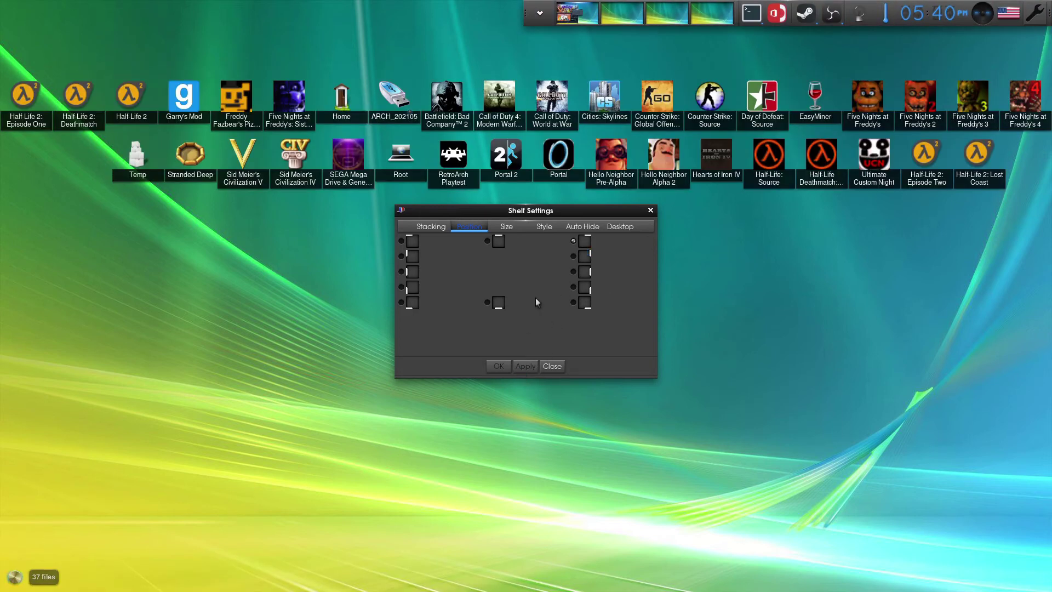
pyautogui.click(499, 308)
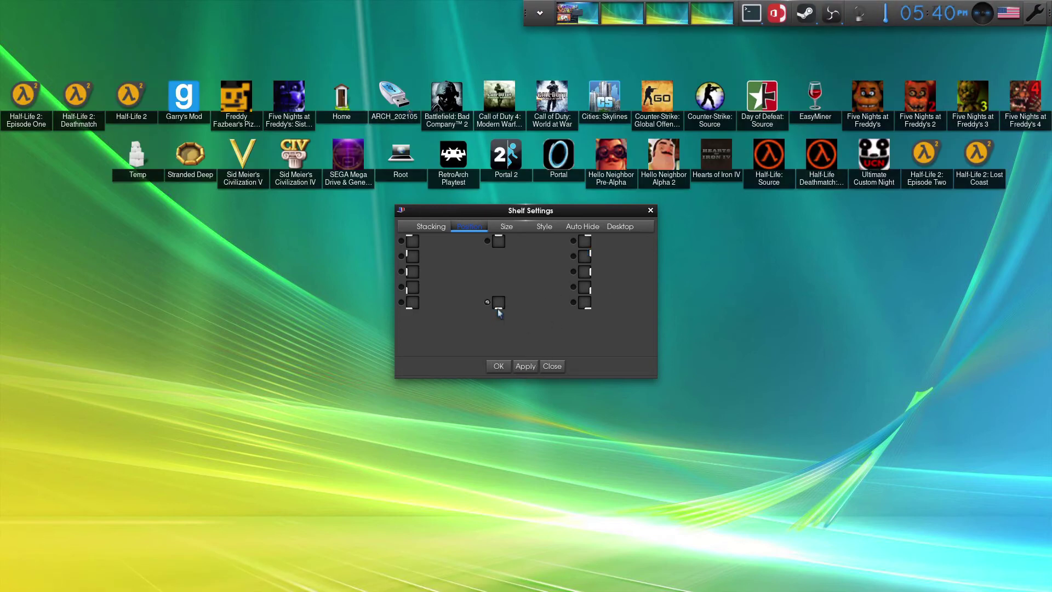
pyautogui.click(588, 288)
pyautogui.click(526, 366)
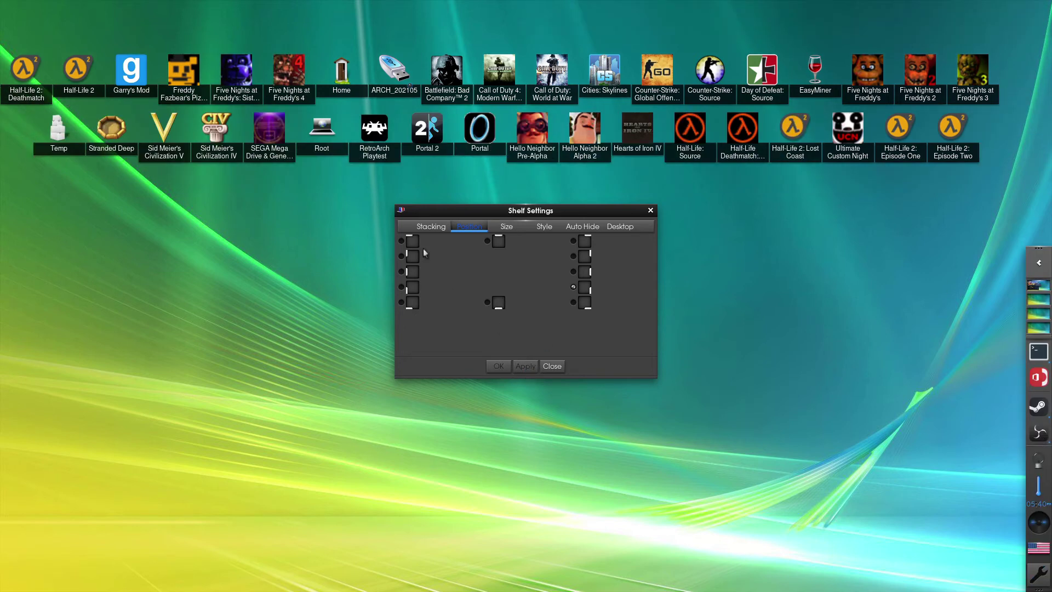
# Try the shelf along the left edge of the screen and place it back at the bottom centre, applying each position
pyautogui.click(412, 283)
pyautogui.click(525, 367)
pyautogui.click(488, 303)
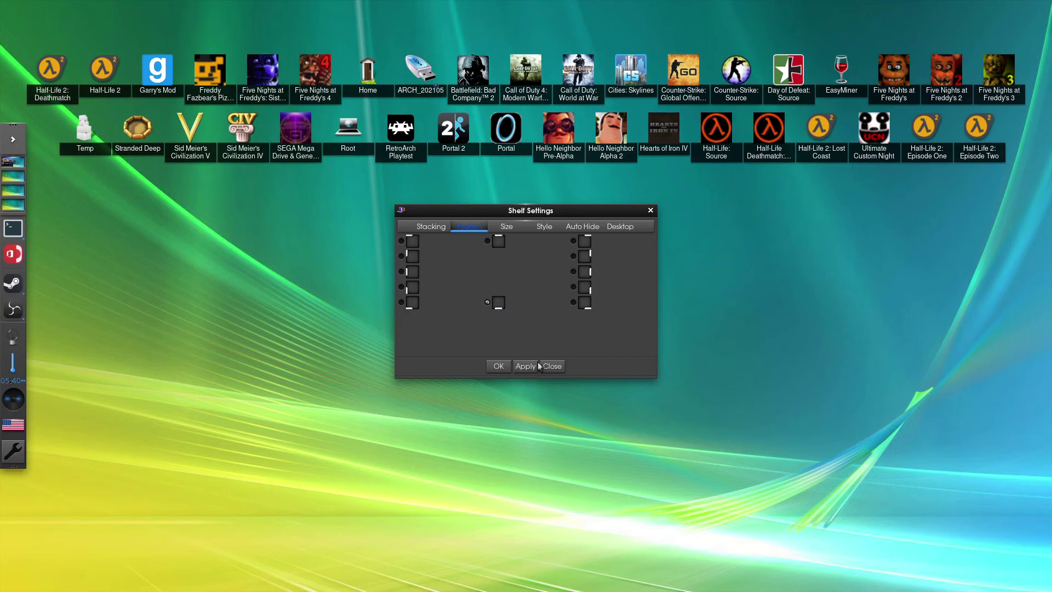
pyautogui.click(525, 366)
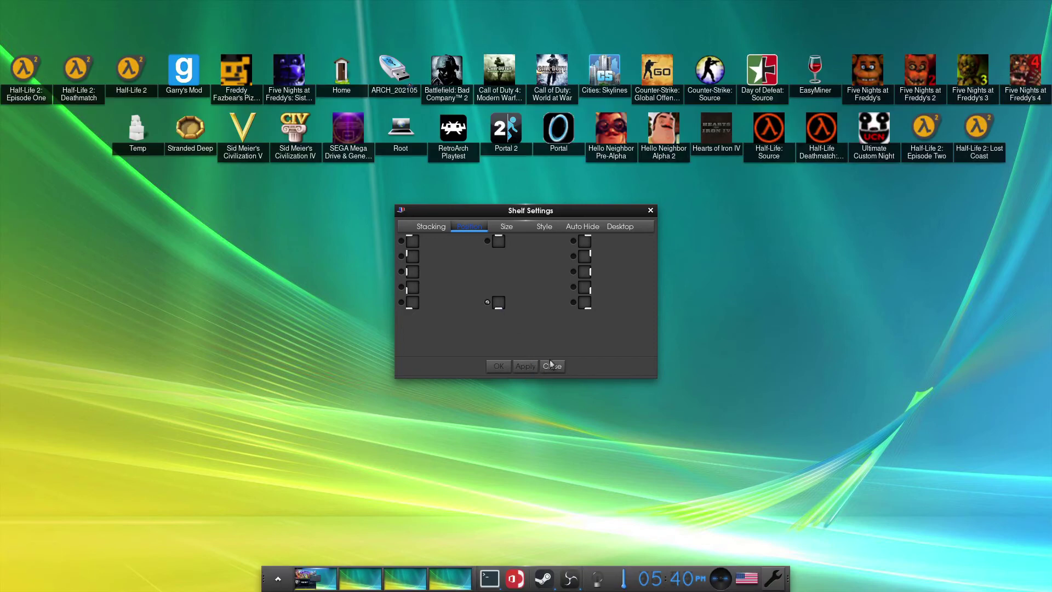
# Try the alternate and translucent shelf styles, applying each and checking how the shelf looks
pyautogui.click(543, 225)
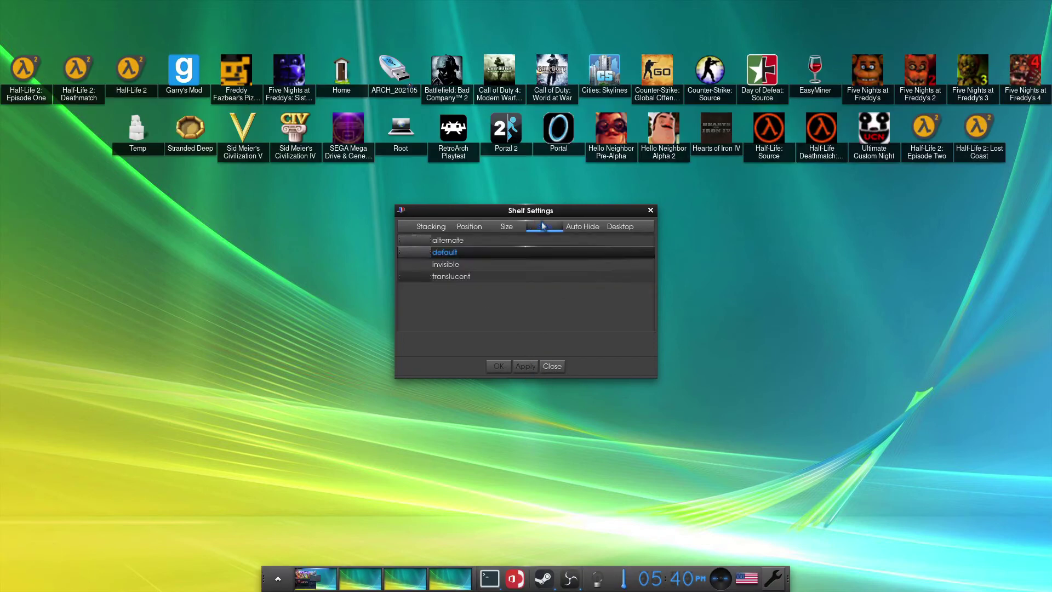
pyautogui.click(507, 242)
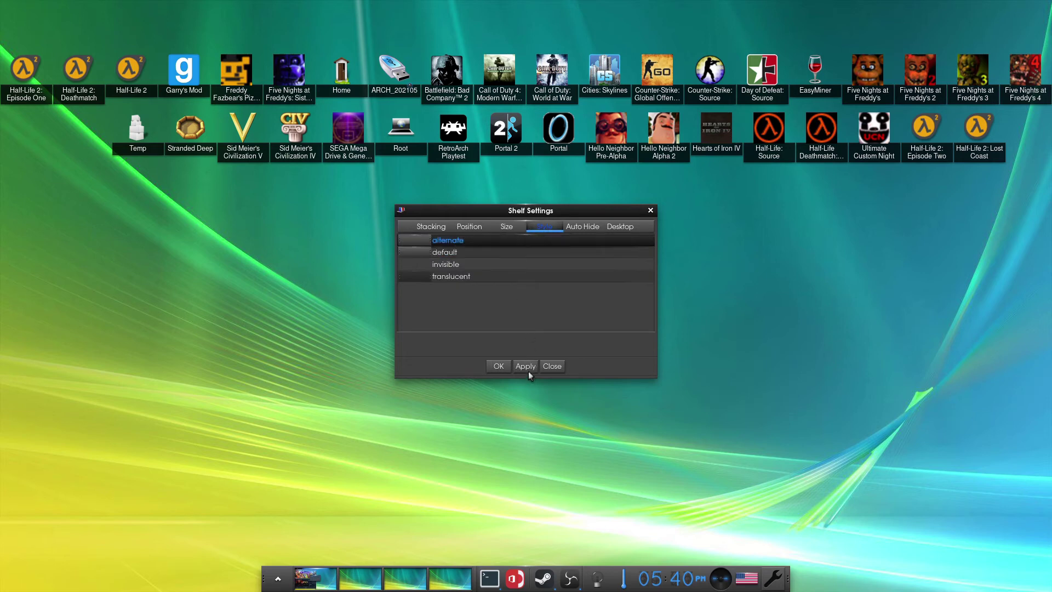
pyautogui.rightClick(307, 579)
pyautogui.press('Escape')
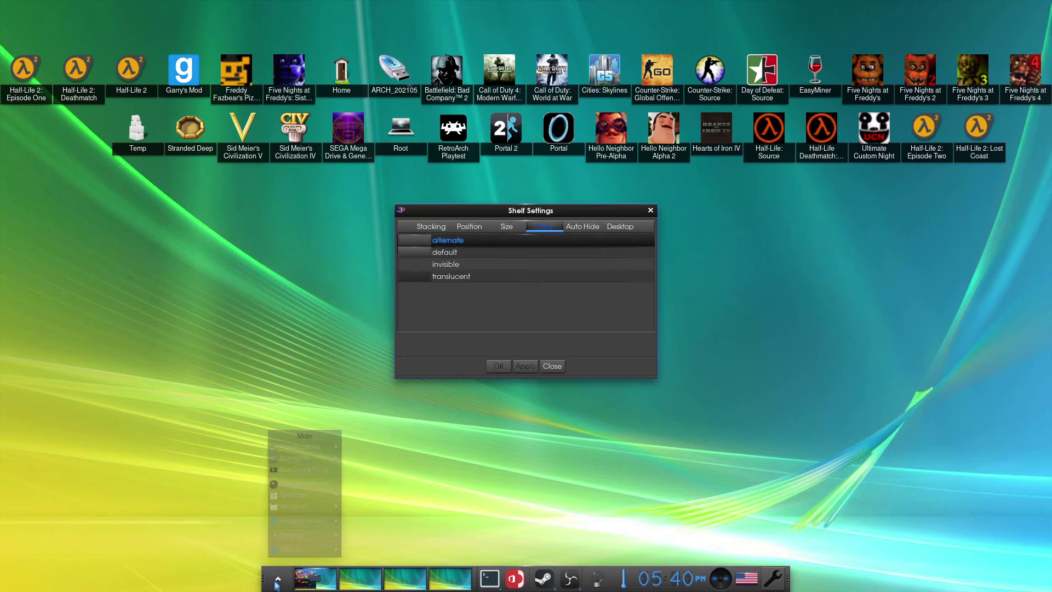
pyautogui.click(457, 277)
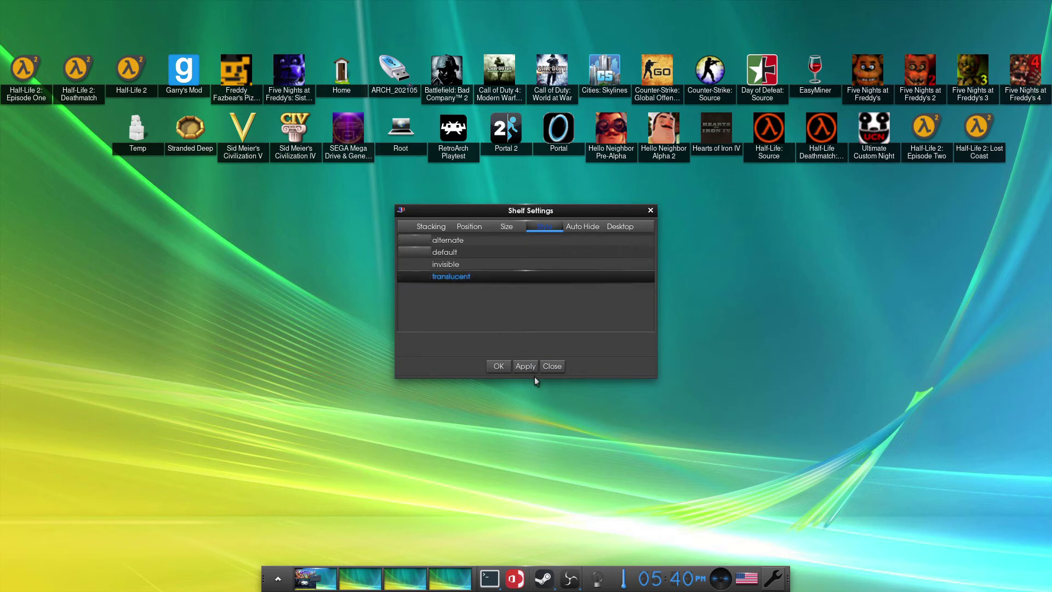
pyautogui.click(277, 580)
pyautogui.click(277, 580)
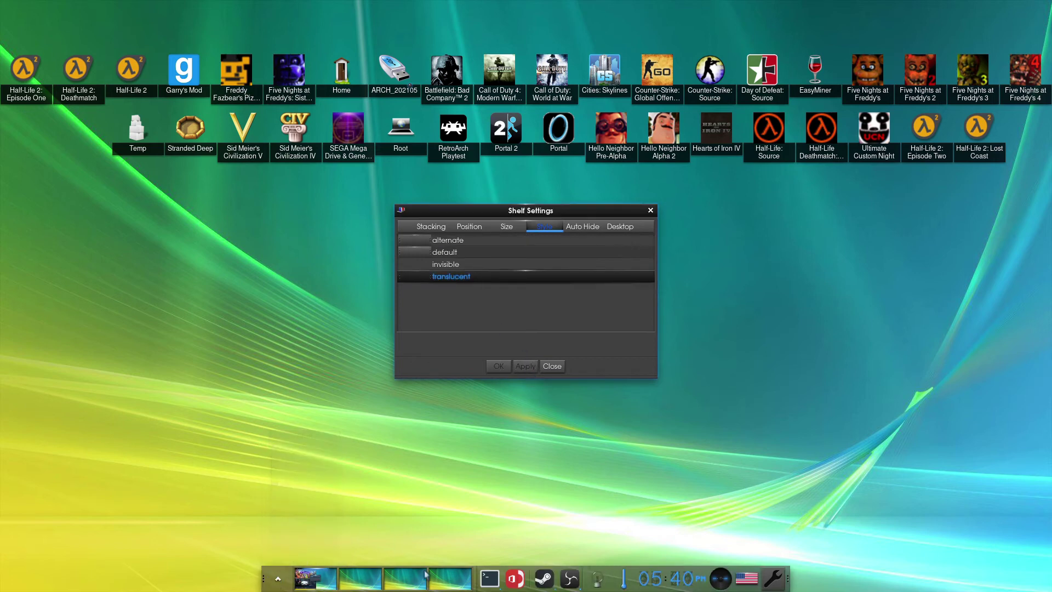
# Try the invisible shelf style and switch the shelf back to the default style, applying each
pyautogui.click(468, 265)
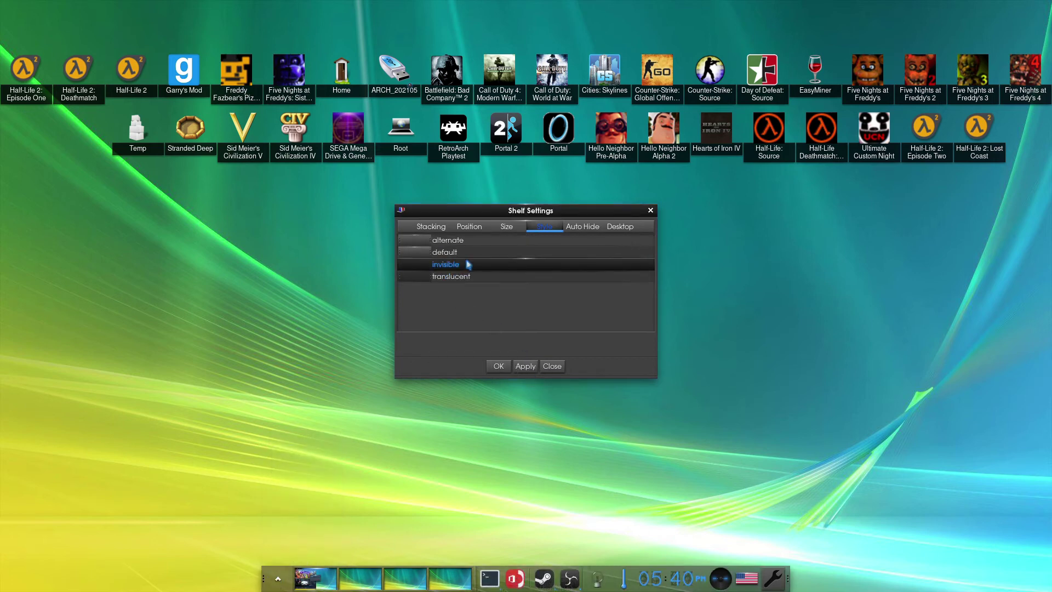
pyautogui.click(525, 367)
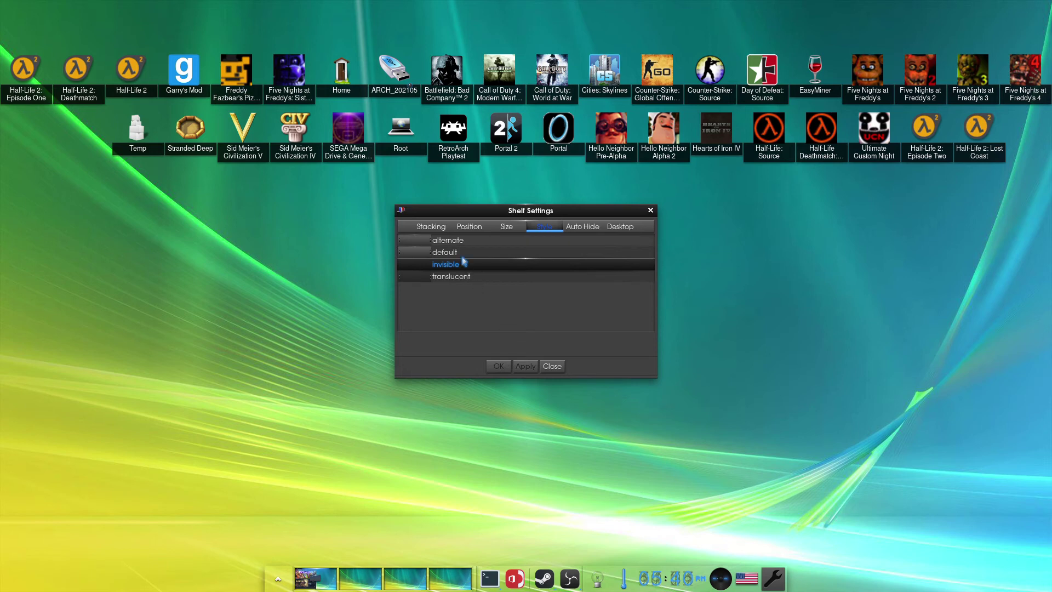
pyautogui.click(459, 253)
pyautogui.click(527, 367)
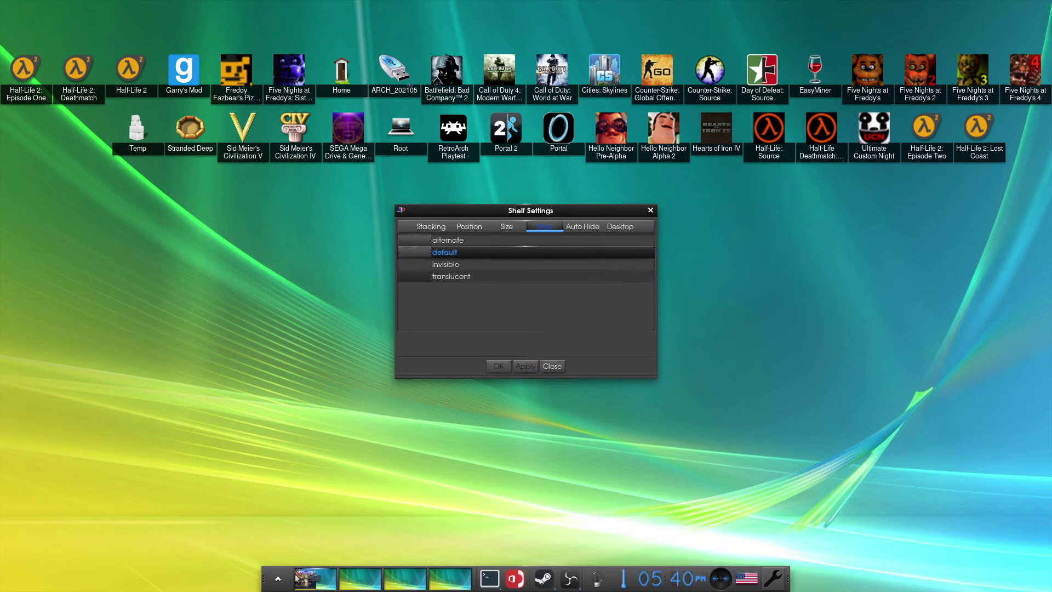
# Try shelf sizes of 160 pixels and 68 pixels, applying each size
pyautogui.click(505, 226)
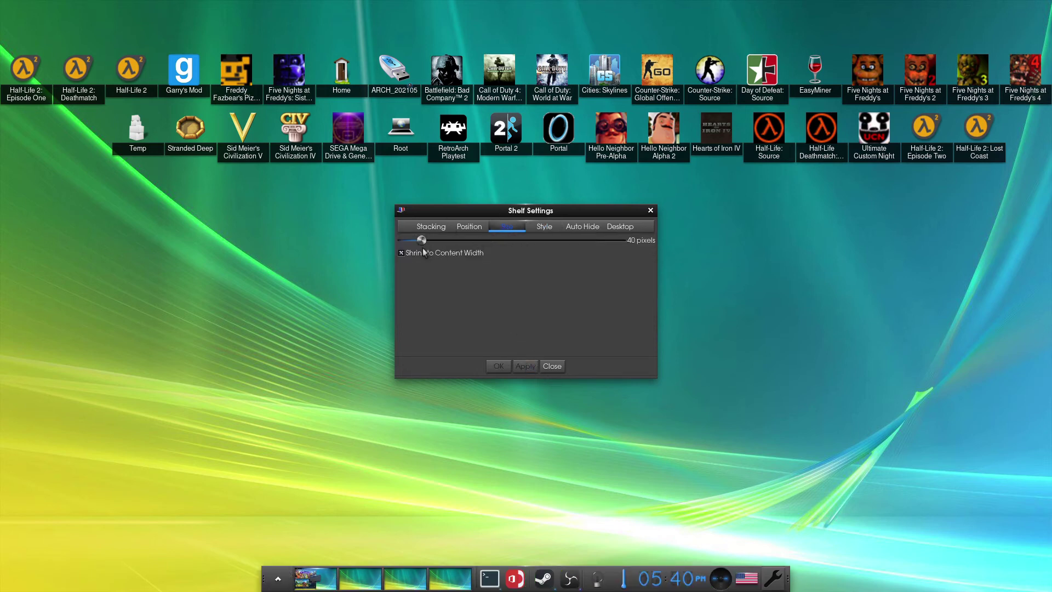
pyautogui.moveTo(421, 241); pyautogui.dragTo(530, 366)
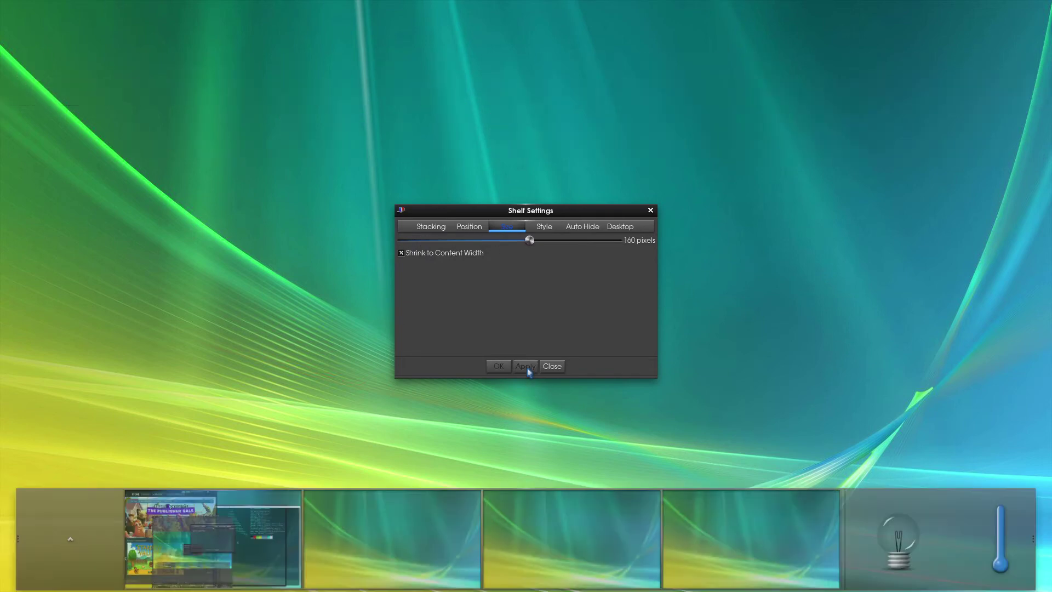
pyautogui.moveTo(529, 240); pyautogui.dragTo(440, 270)
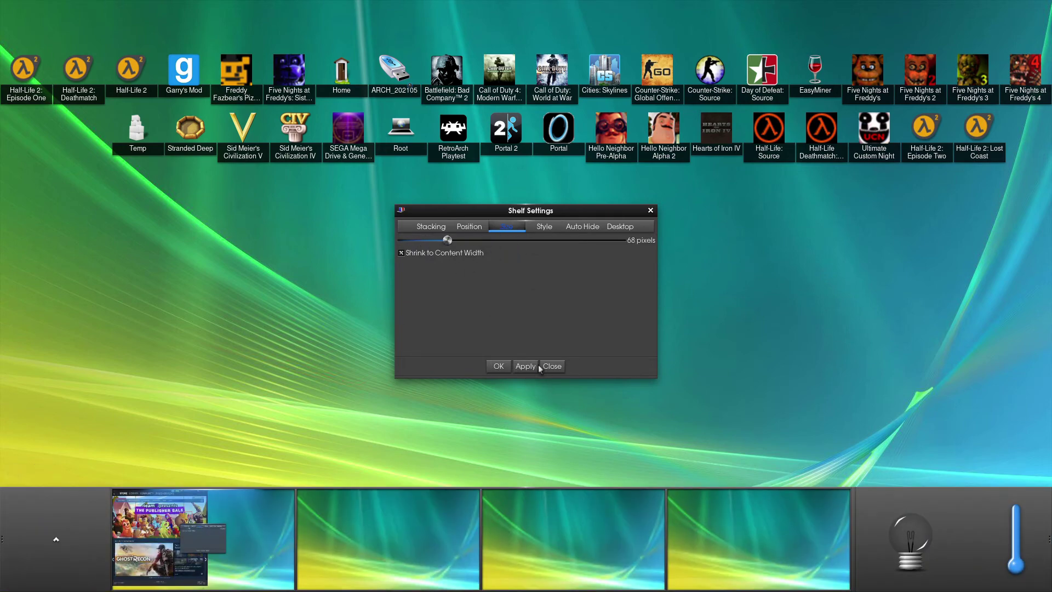
pyautogui.click(526, 366)
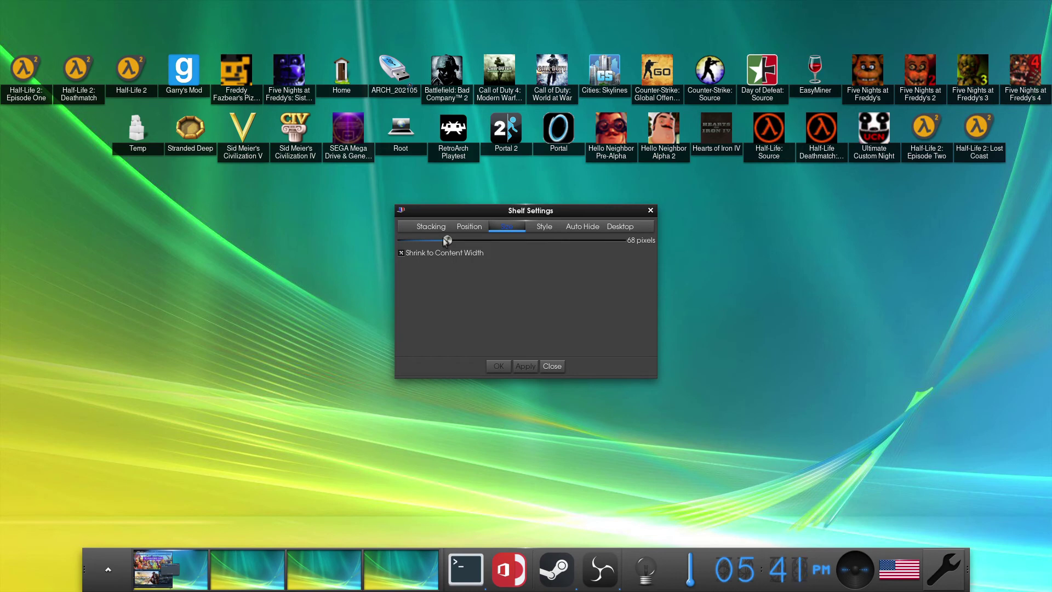
# Reduce the shelf's size to 48 pixels and further to 44 pixels, applying each size
pyautogui.moveTo(444, 239); pyautogui.dragTo(428, 242)
pyautogui.click(533, 366)
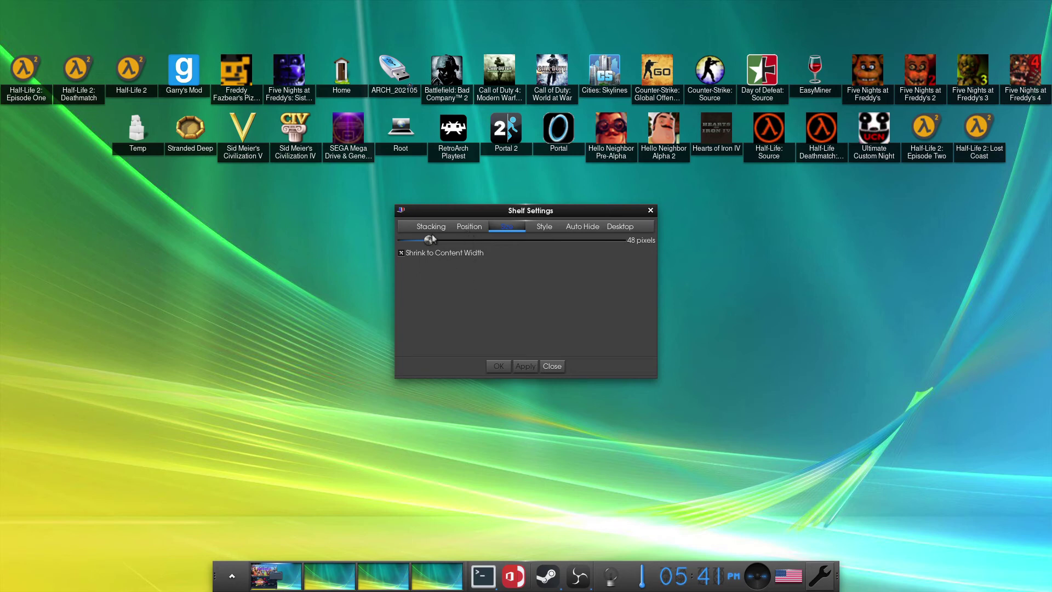
pyautogui.moveTo(431, 238); pyautogui.dragTo(416, 239)
pyautogui.click(527, 365)
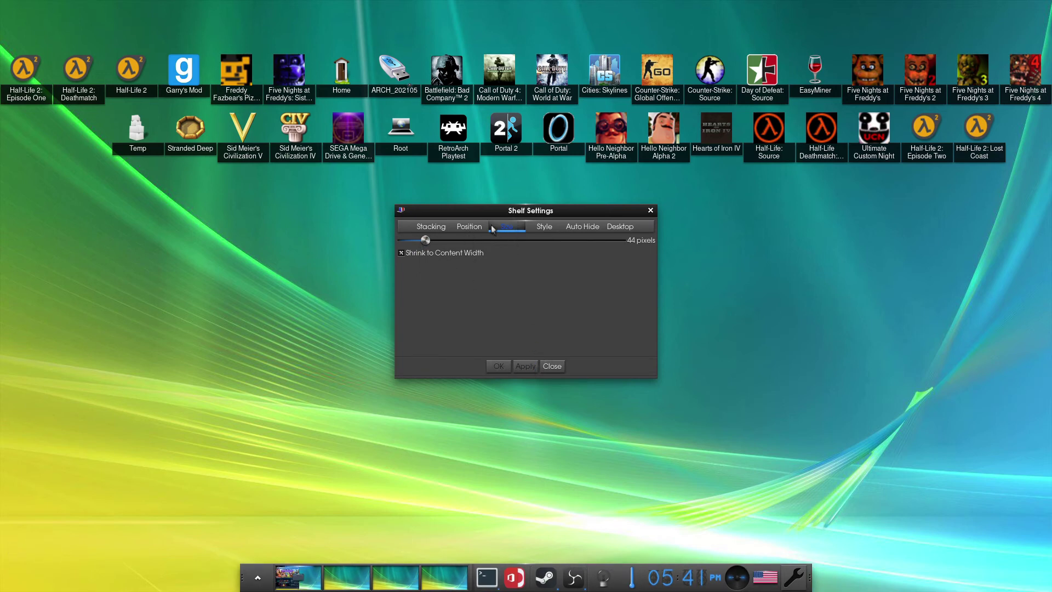
# Choose the alternate style for the shelf and view its Desktop and Auto Hide options
pyautogui.click(469, 230)
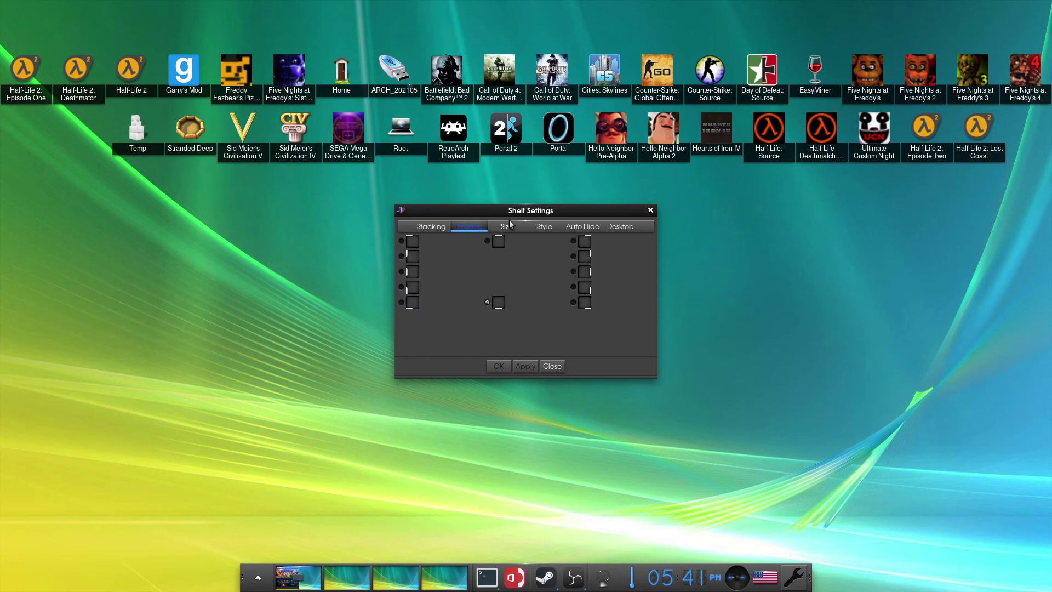
pyautogui.click(544, 227)
pyautogui.click(612, 243)
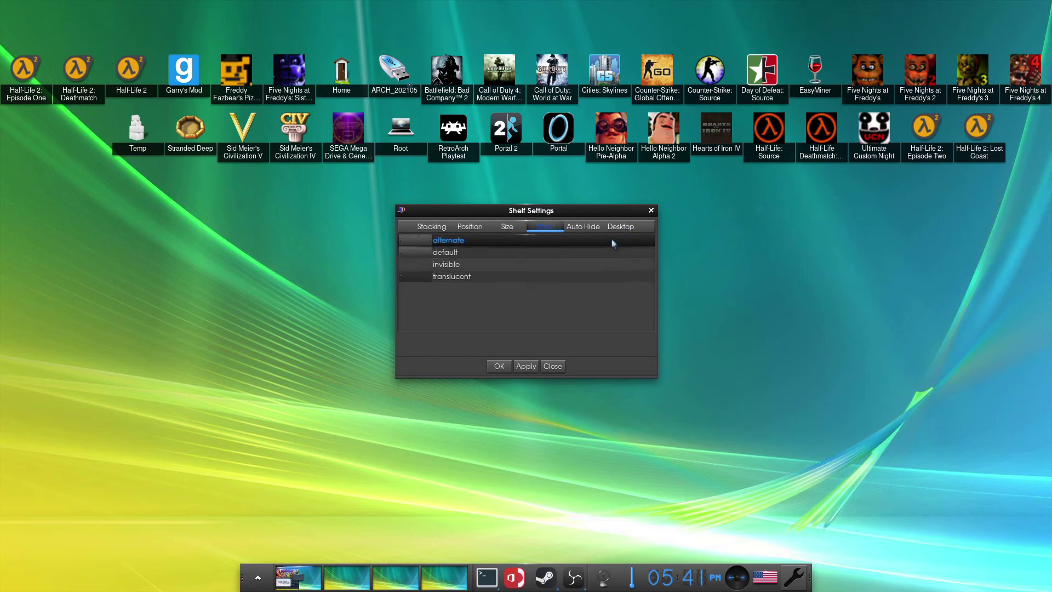
pyautogui.click(621, 227)
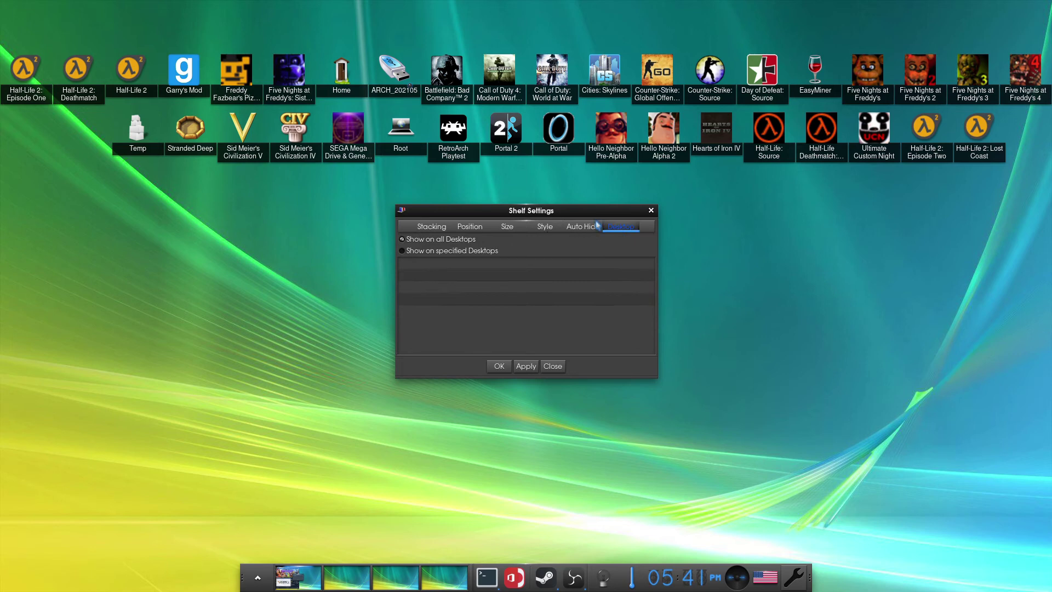
pyautogui.click(597, 225)
# Set the shelf's stacking to Above Everything, apply the settings and close the dialog
pyautogui.click(438, 228)
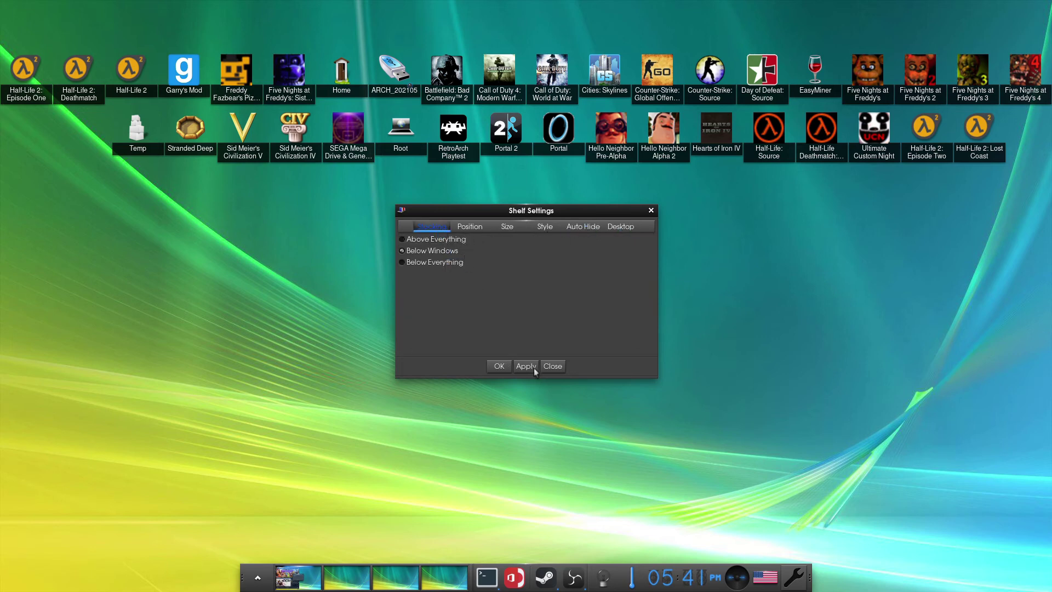
pyautogui.click(436, 239)
pyautogui.click(525, 366)
pyautogui.click(553, 366)
# Open the Shelves configuration from the desktop's settings options
pyautogui.click(554, 296)
pyautogui.click(404, 357)
pyautogui.click(408, 351)
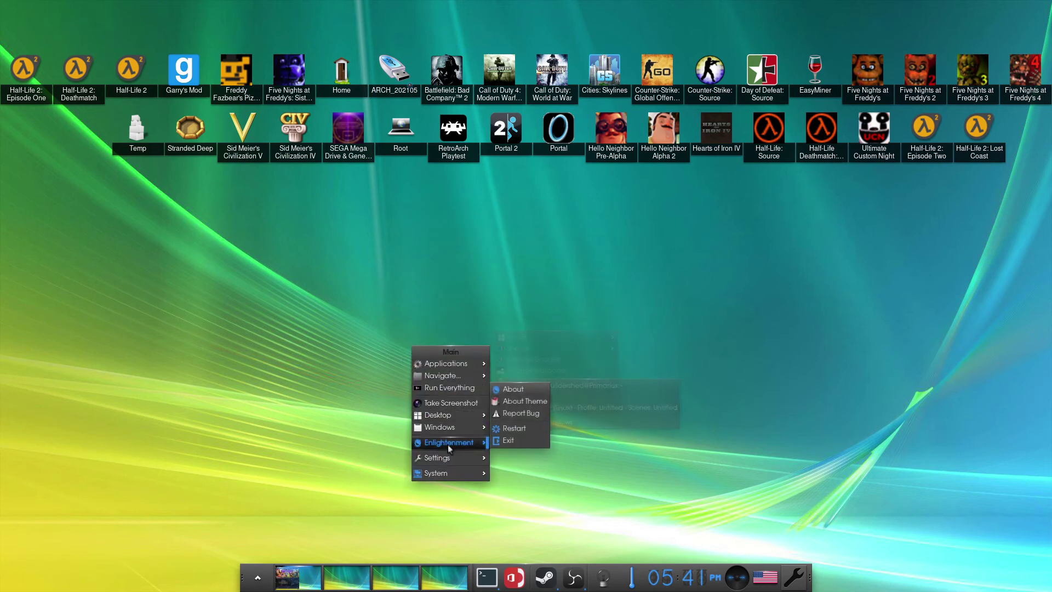
pyautogui.moveTo(453, 460)
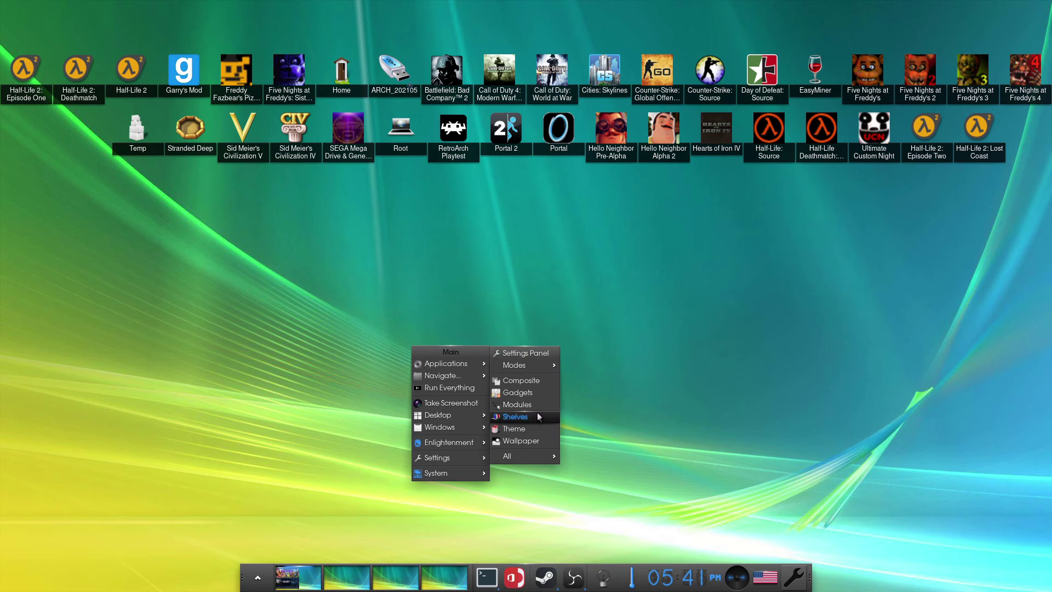
pyautogui.click(537, 412)
# Add a new shelf named Shelf #2
pyautogui.click(410, 377)
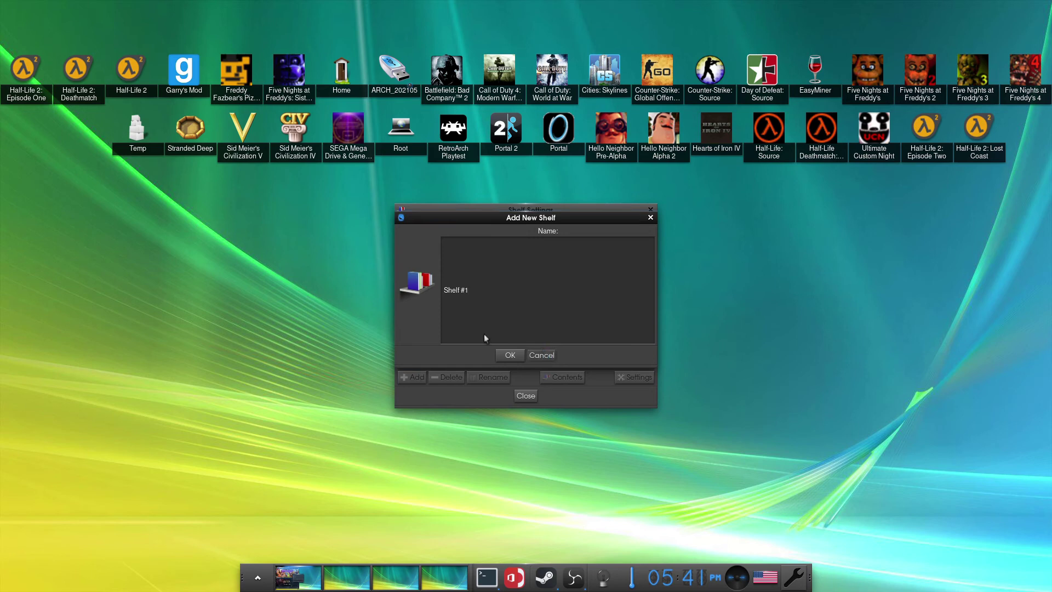
pyautogui.click(541, 355)
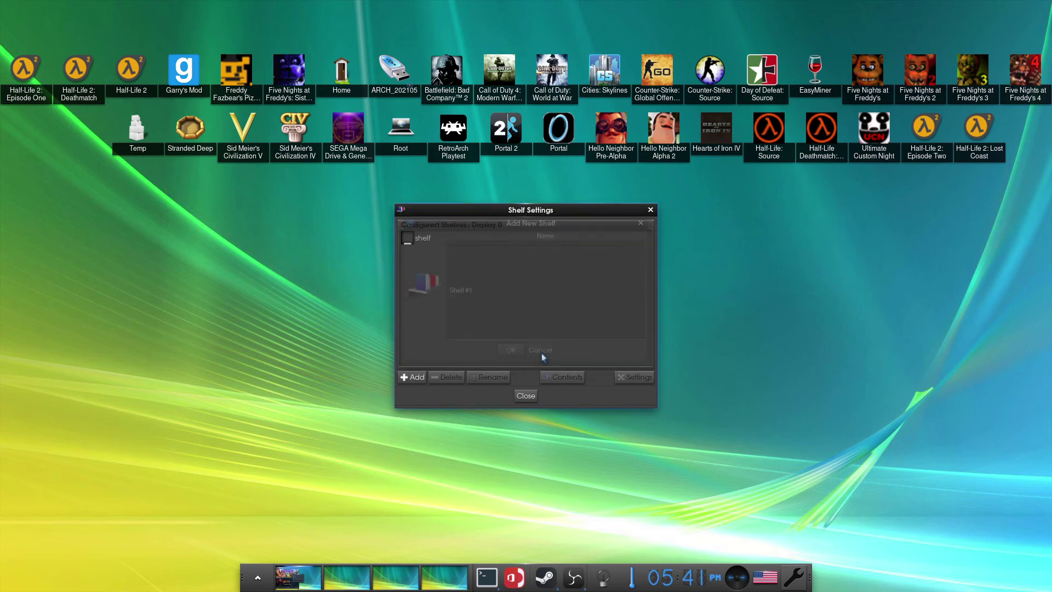
pyautogui.click(414, 382)
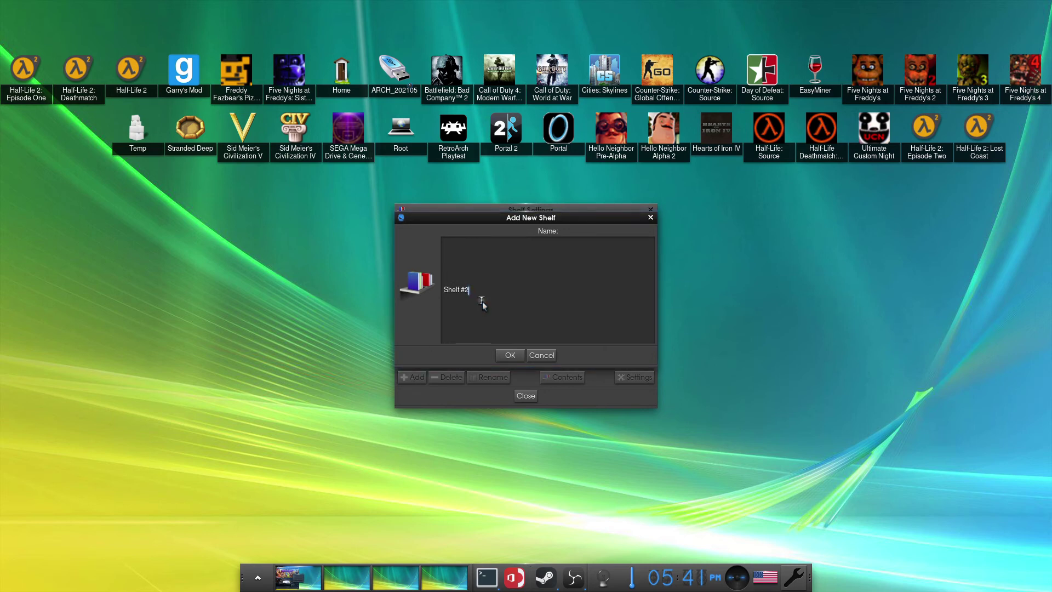
pyautogui.press('BackSpace')
pyautogui.press('BackSpace')
pyautogui.press('BackSpace')
pyautogui.press('BackSpace')
pyautogui.press('BackSpace')
pyautogui.write('Sh')
pyautogui.press('Return')
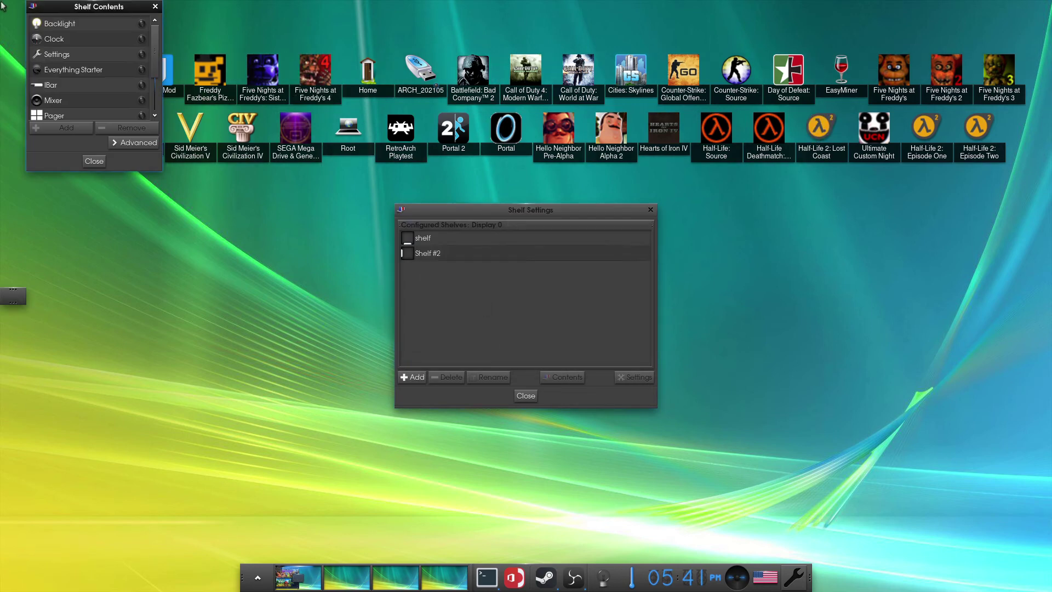
# Add the IBar and System gadgets to the new shelf and close its contents dialog
pyautogui.moveTo(96, 6); pyautogui.dragTo(158, 32)
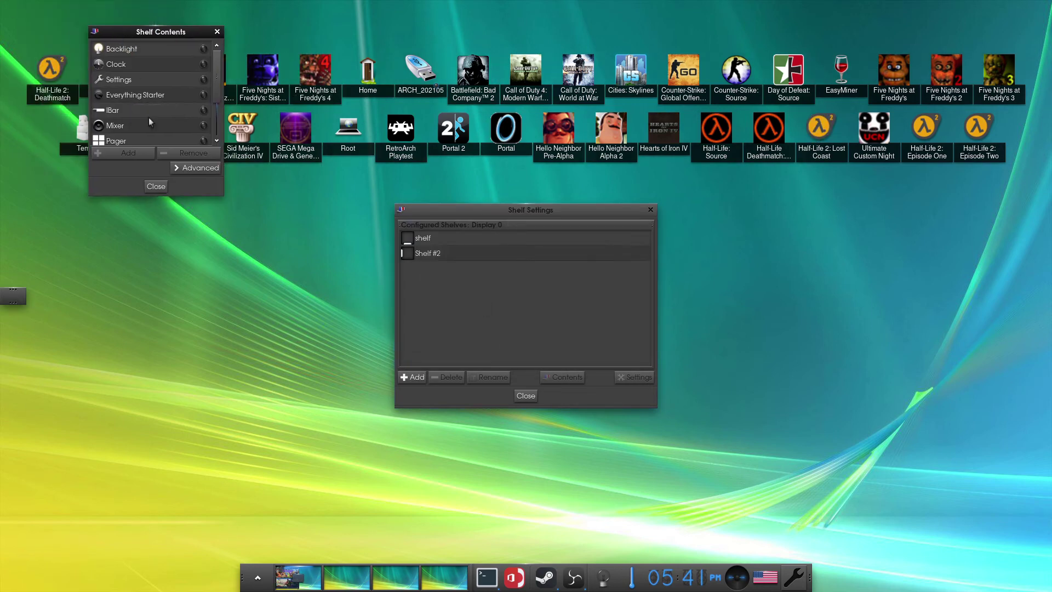
pyautogui.click(204, 110)
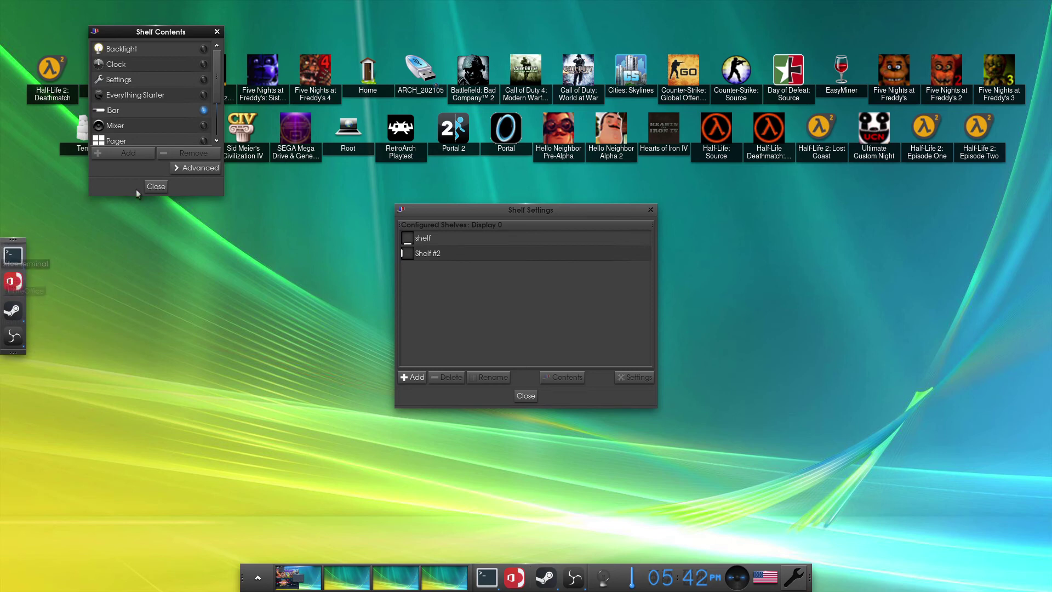
pyautogui.scroll(-3, 210, 125)
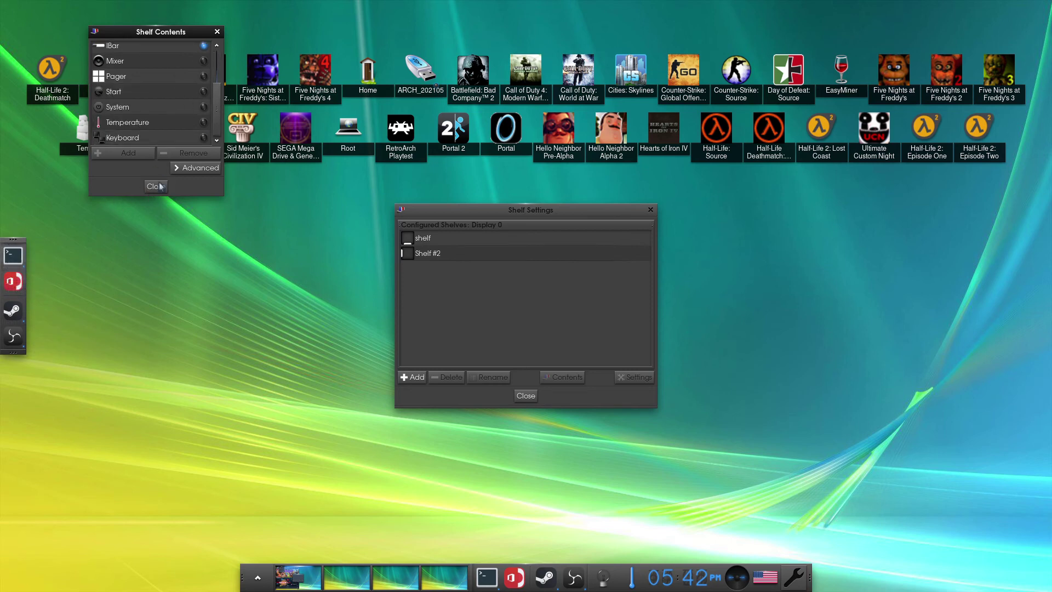
pyautogui.click(211, 106)
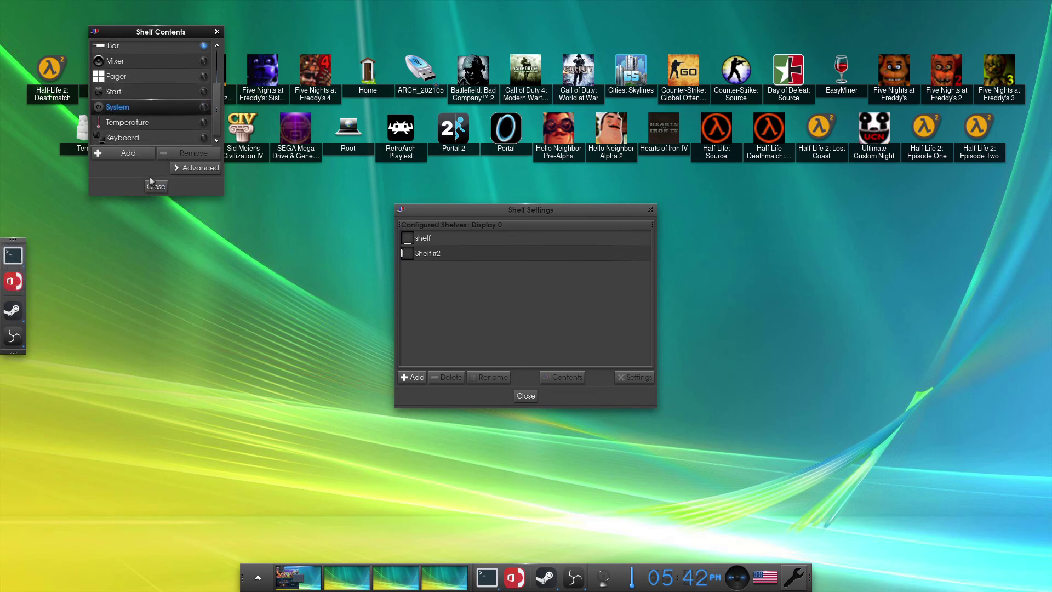
pyautogui.click(121, 155)
pyautogui.click(157, 188)
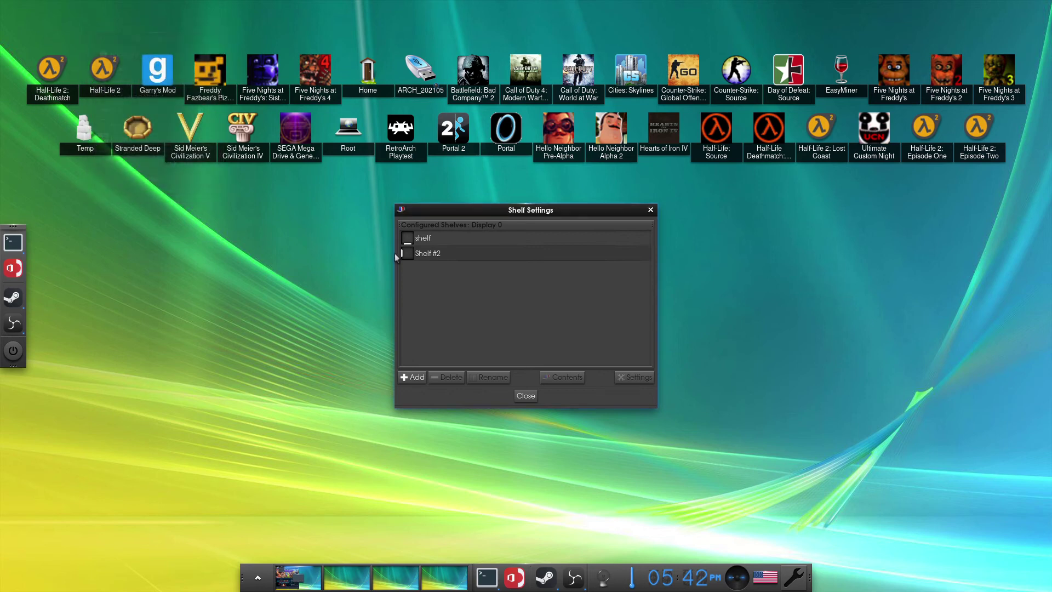
# Delete Shelf #2 from the configured shelves and close the Shelf Settings dialog
pyautogui.click(455, 262)
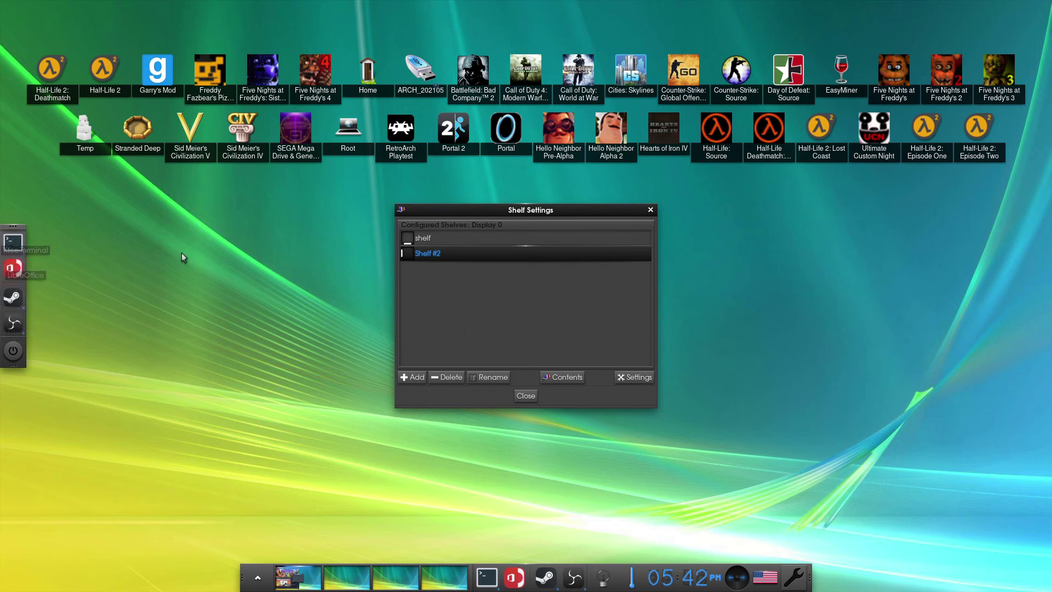
pyautogui.click(452, 379)
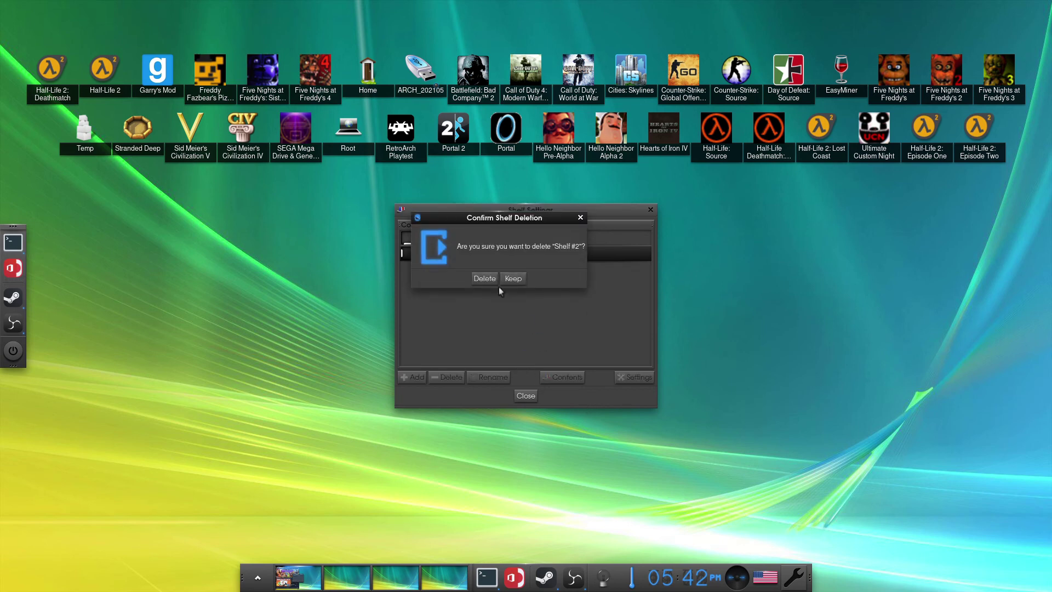
pyautogui.click(486, 277)
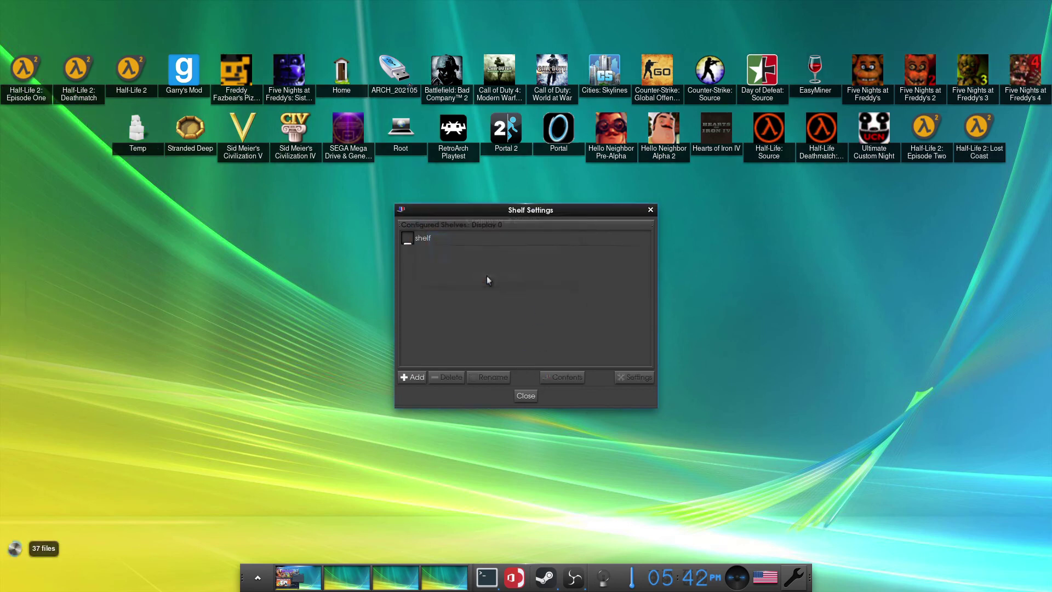
pyautogui.moveTo(649, 210); pyautogui.dragTo(648, 211)
pyautogui.click(644, 210)
pyautogui.click(642, 209)
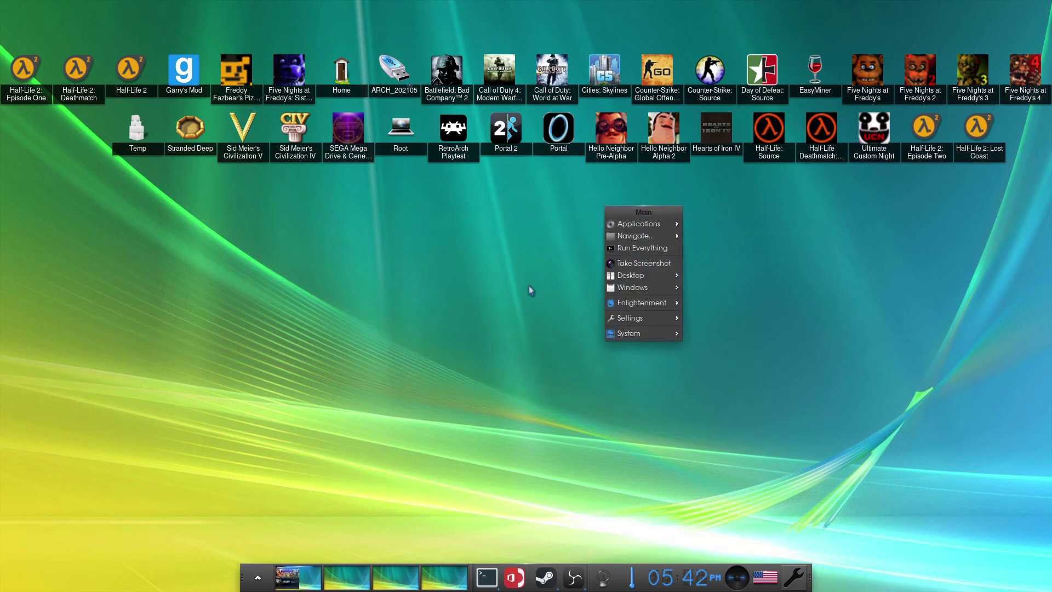
pyautogui.click(493, 318)
pyautogui.click(260, 580)
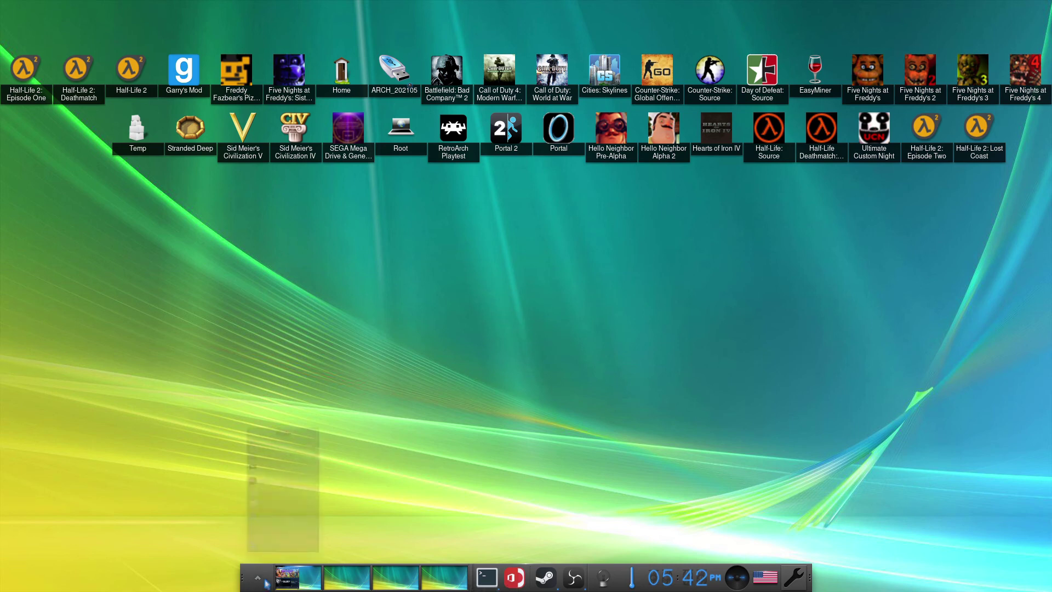
pyautogui.click(471, 324)
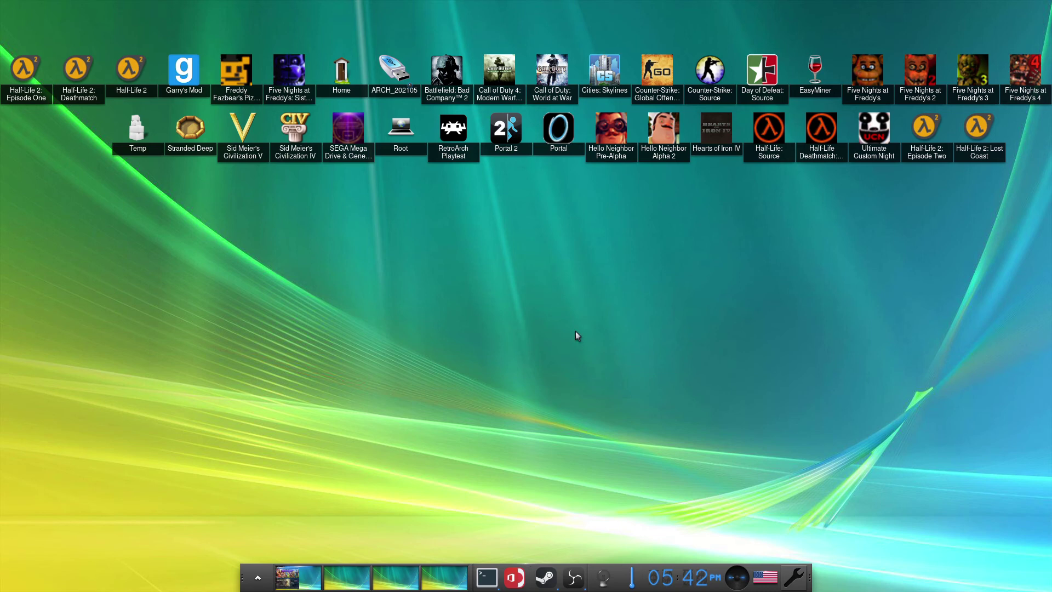
# Bring up the OBS window, maximize it, and restore and minimize it again
pyautogui.click(574, 578)
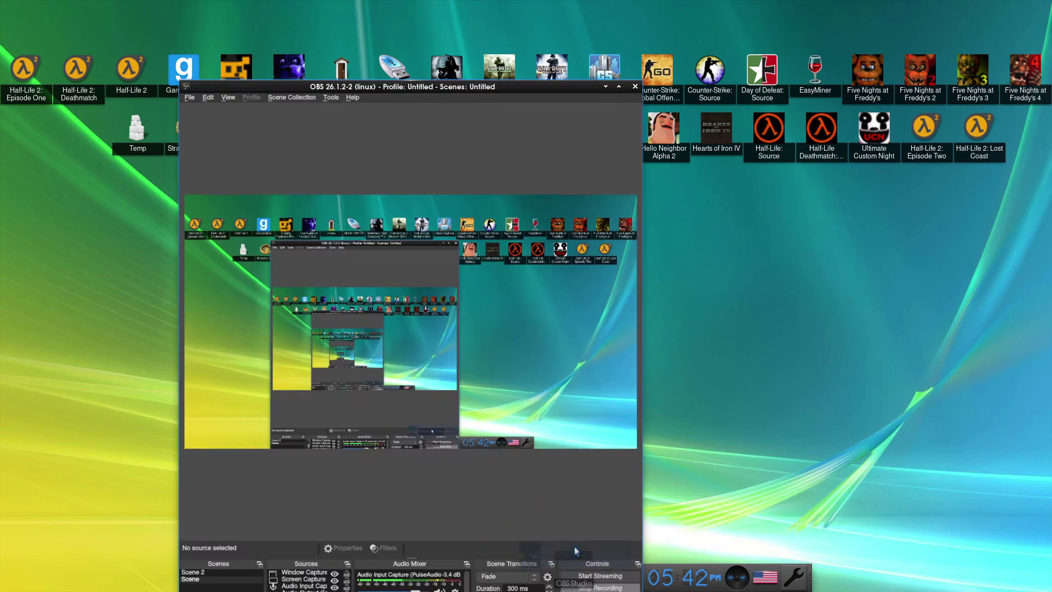
pyautogui.moveTo(483, 90); pyautogui.dragTo(653, 8)
pyautogui.click(788, 6)
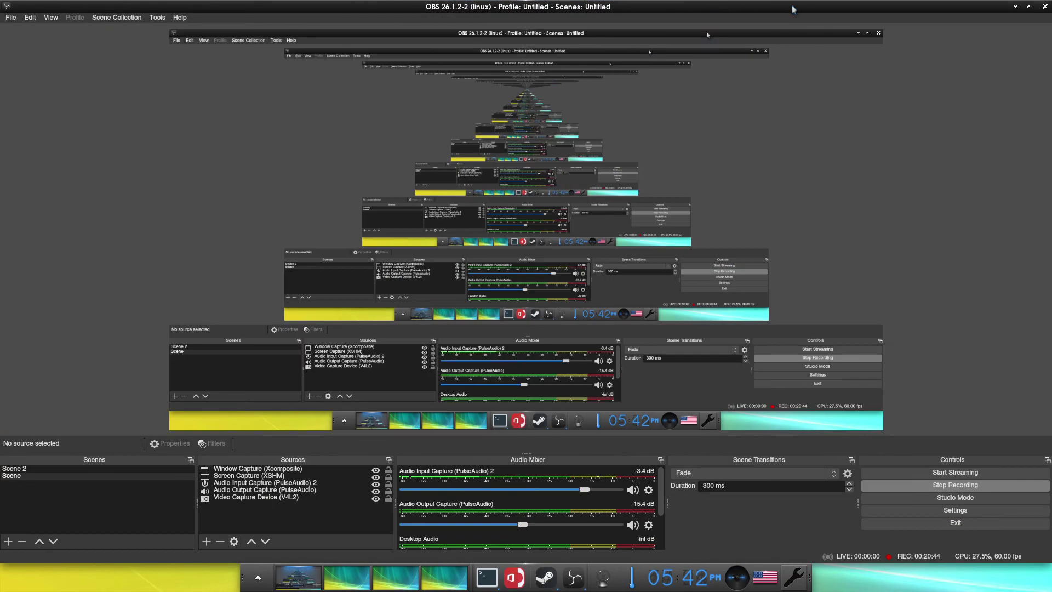
pyautogui.click(1034, 6)
pyautogui.click(778, 8)
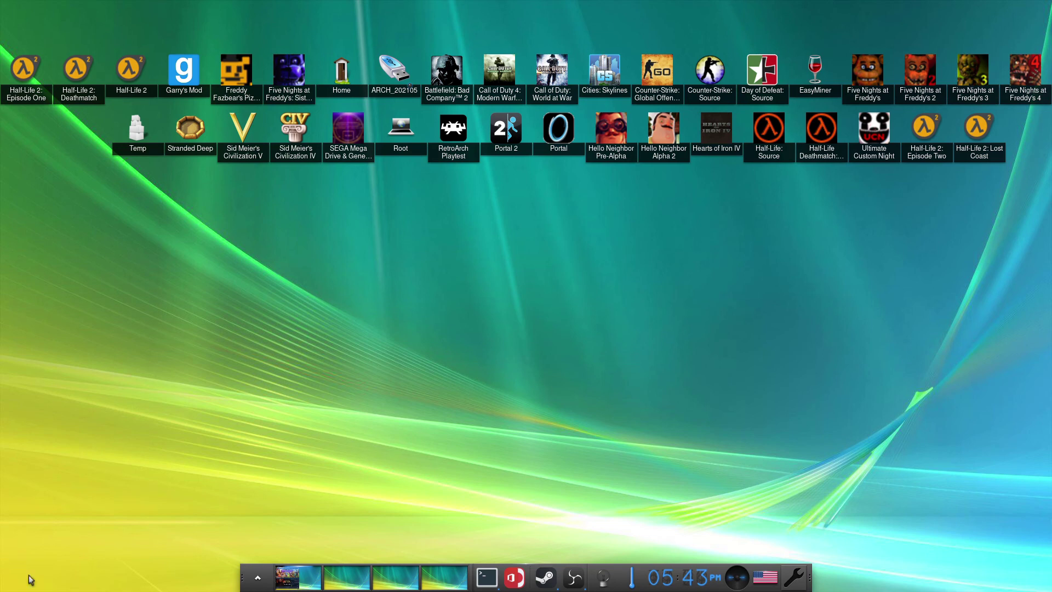
# Show the desktop's Settings window and close it without changing anything
pyautogui.click(794, 577)
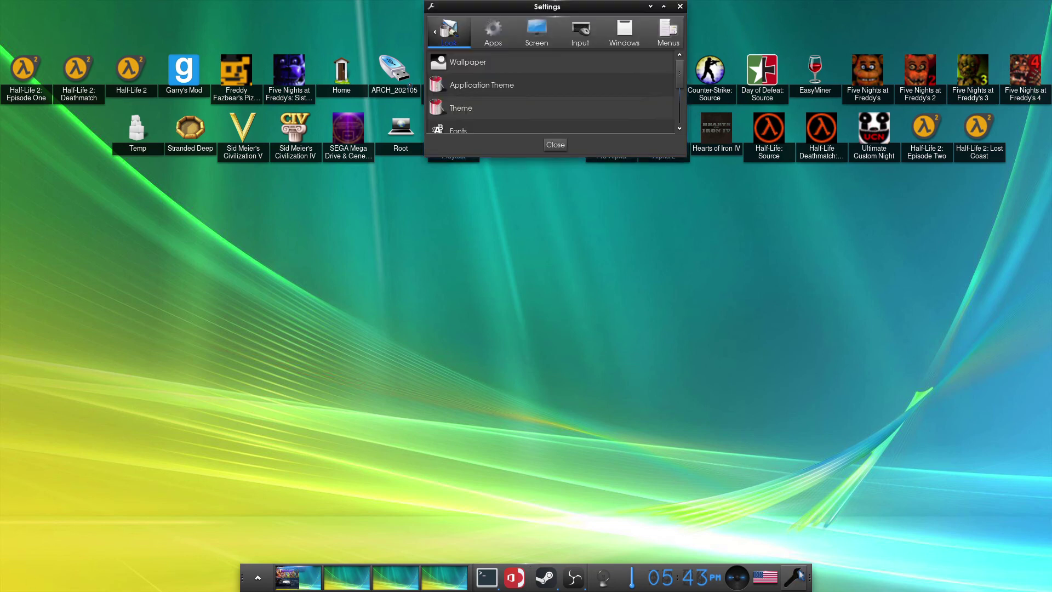
pyautogui.click(554, 144)
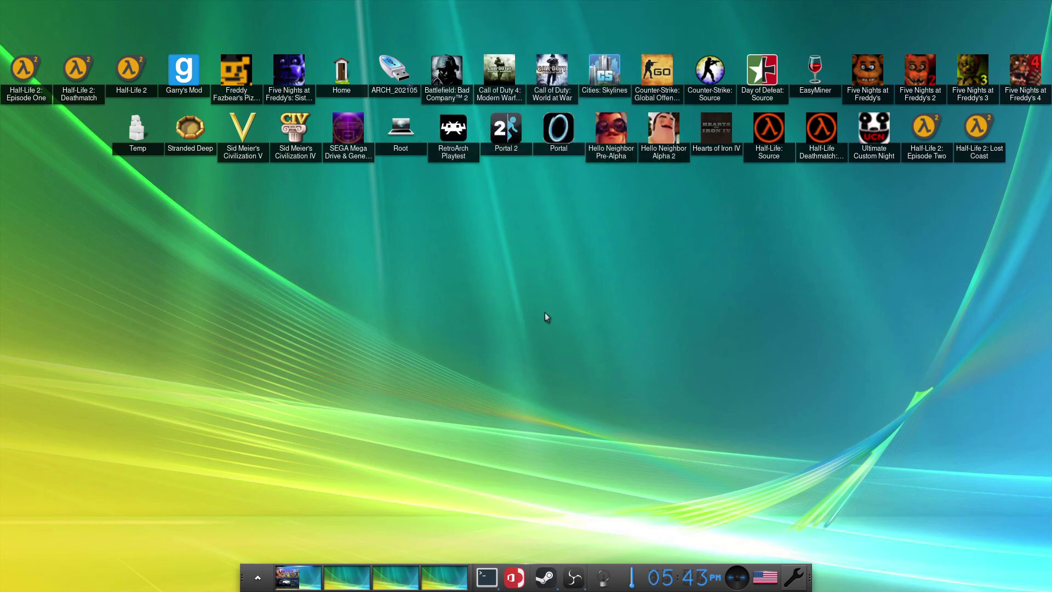
pyautogui.click(535, 321)
pyautogui.click(431, 334)
pyautogui.click(425, 334)
pyautogui.click(366, 366)
pyautogui.click(320, 298)
pyautogui.click(352, 248)
pyautogui.click(423, 255)
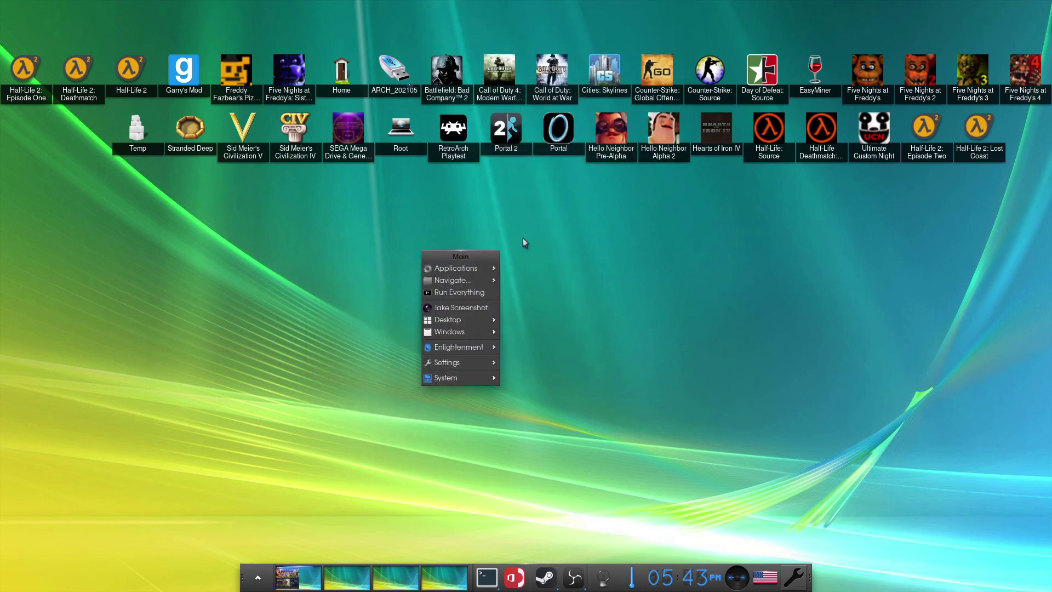
pyautogui.click(525, 235)
pyautogui.click(528, 235)
pyautogui.click(346, 228)
pyautogui.click(346, 228)
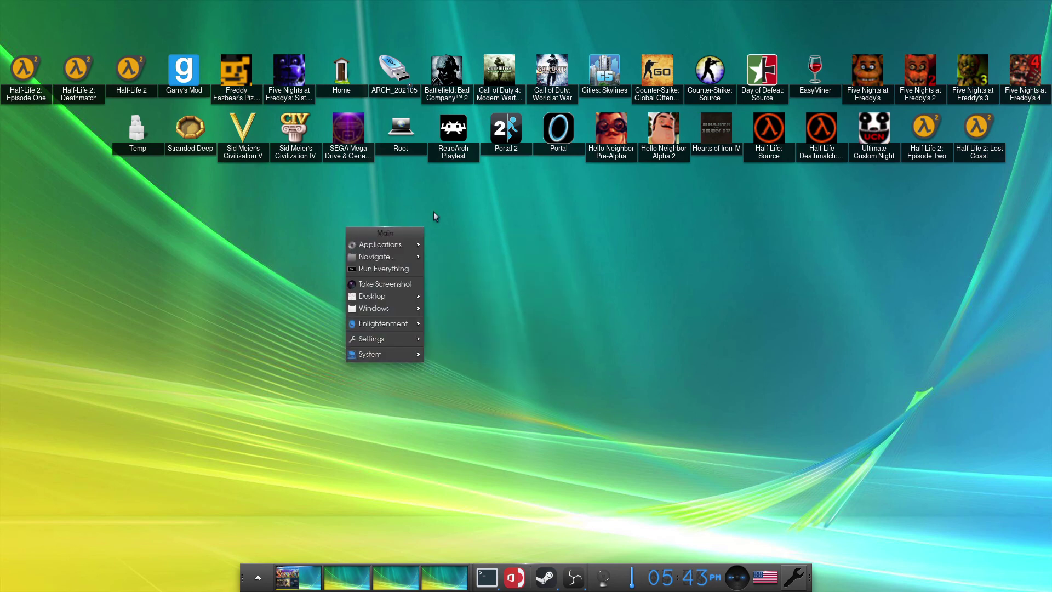
pyautogui.click(474, 210)
pyautogui.click(472, 206)
pyautogui.moveTo(466, 272)
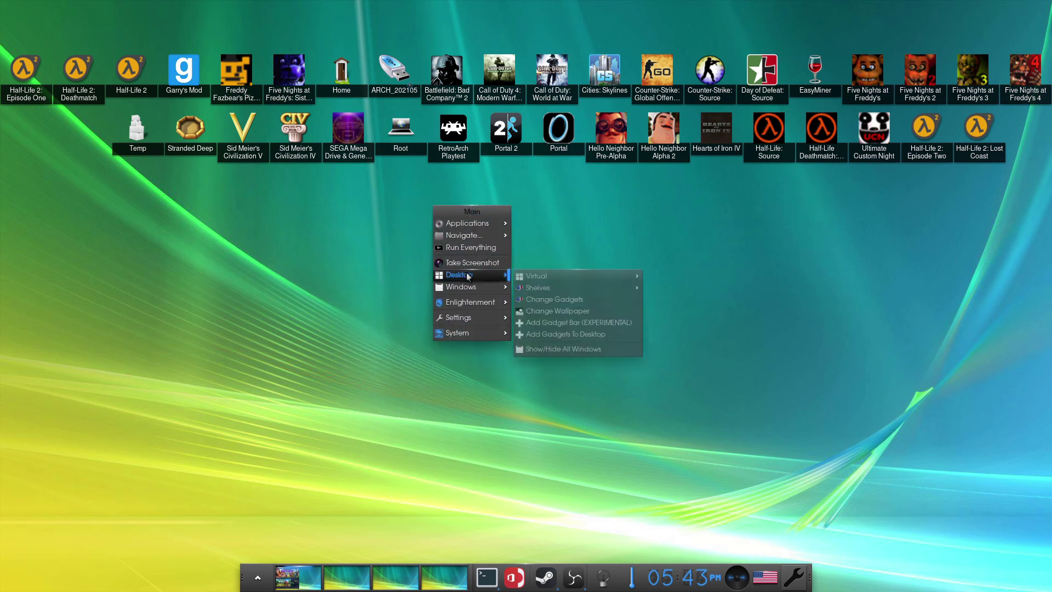
pyautogui.click(700, 456)
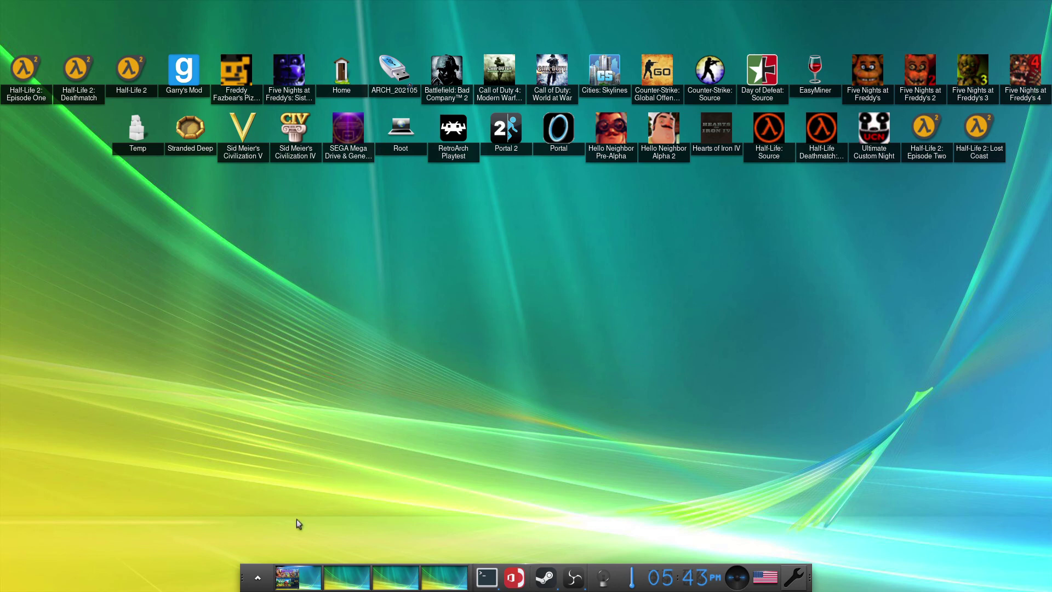
pyautogui.click(256, 579)
pyautogui.click(257, 579)
pyautogui.click(256, 578)
pyautogui.moveTo(289, 542)
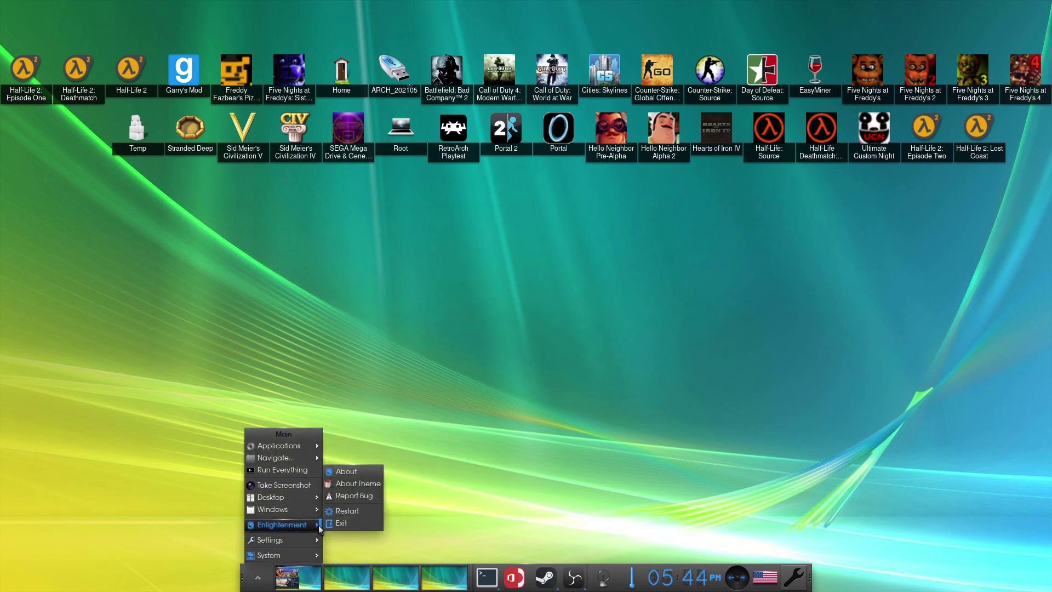
pyautogui.click(389, 437)
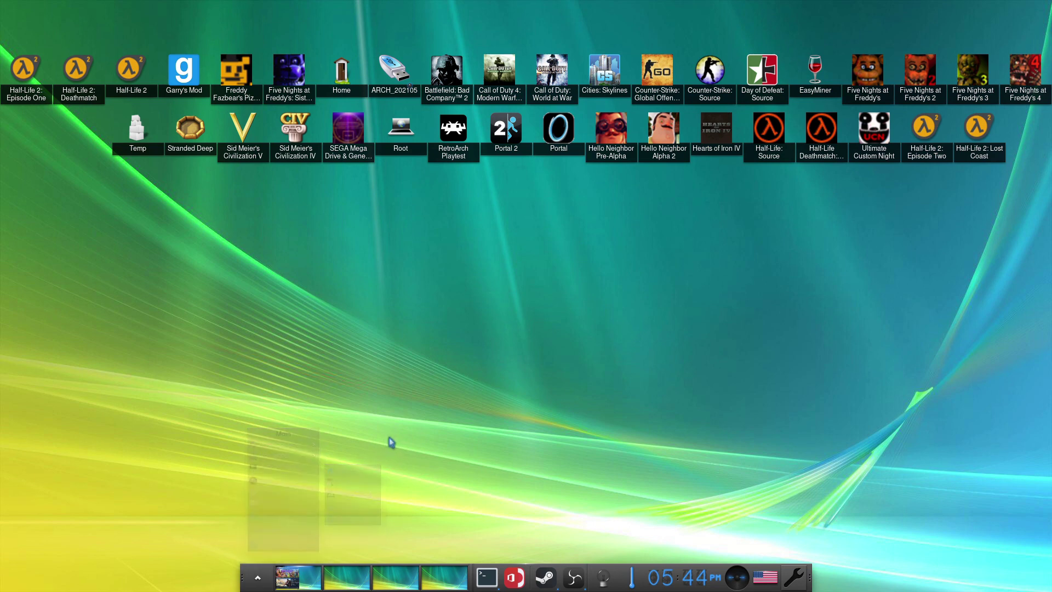
pyautogui.click(328, 433)
pyautogui.click(219, 438)
pyautogui.click(194, 437)
pyautogui.click(170, 477)
pyautogui.click(155, 505)
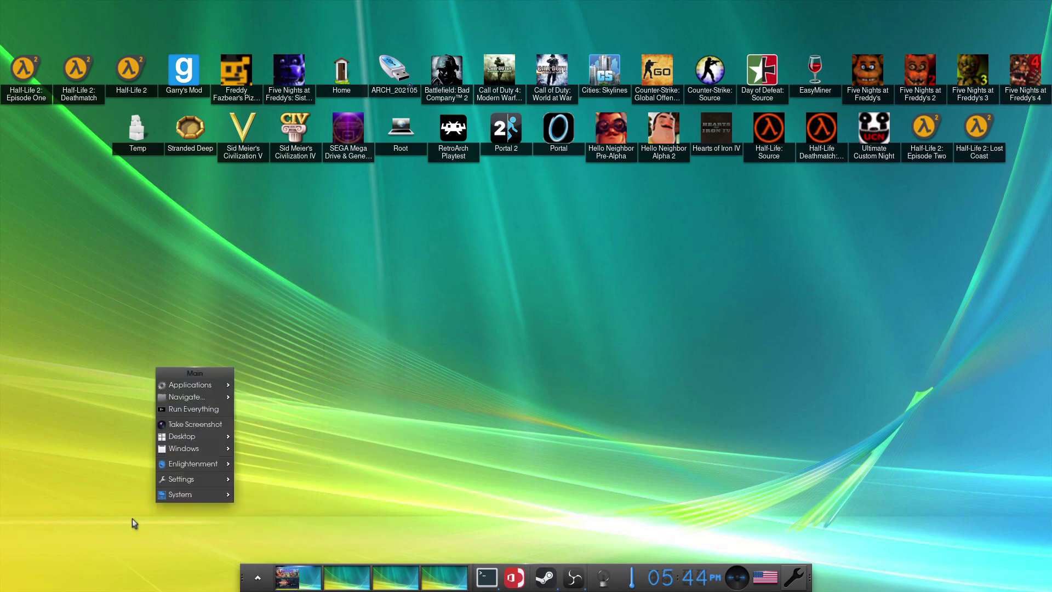
pyautogui.click(133, 519)
# Bring the already running terminal window back into view and close it
pyautogui.moveTo(487, 577)
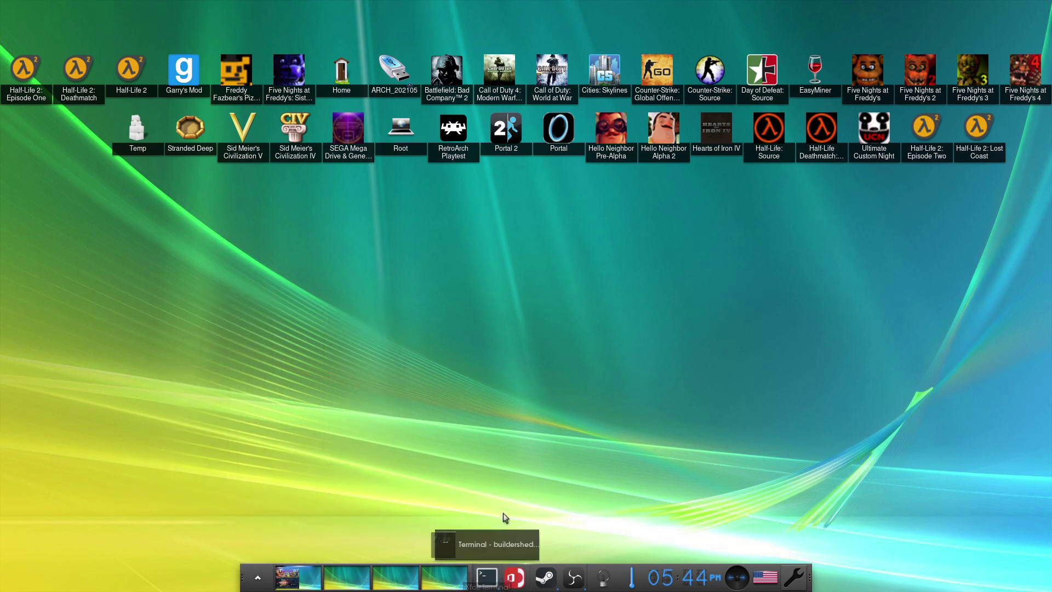
pyautogui.click(486, 544)
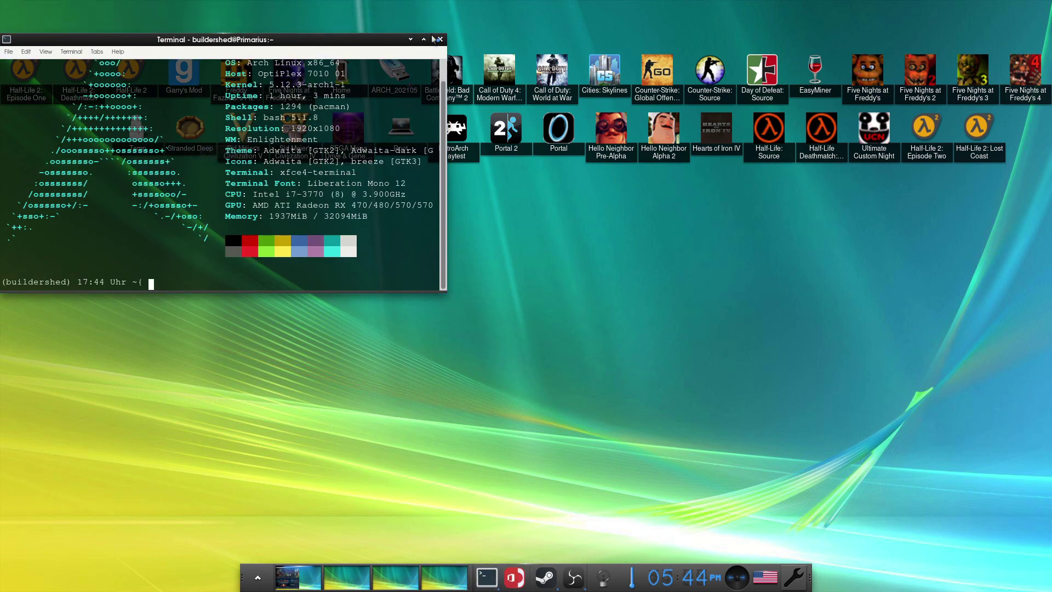
pyautogui.click(440, 40)
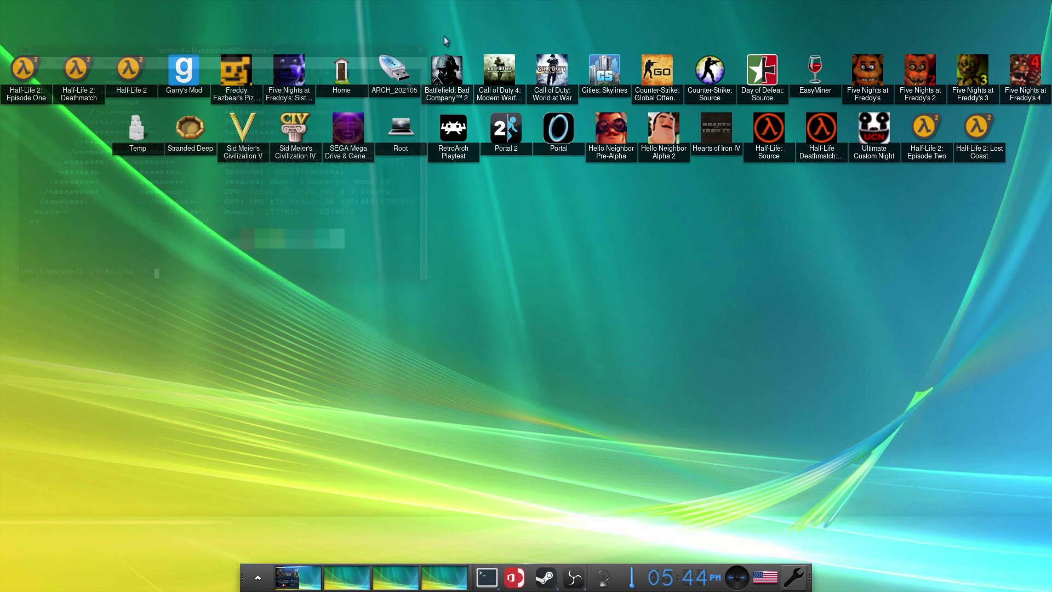
pyautogui.click(350, 257)
pyautogui.click(258, 312)
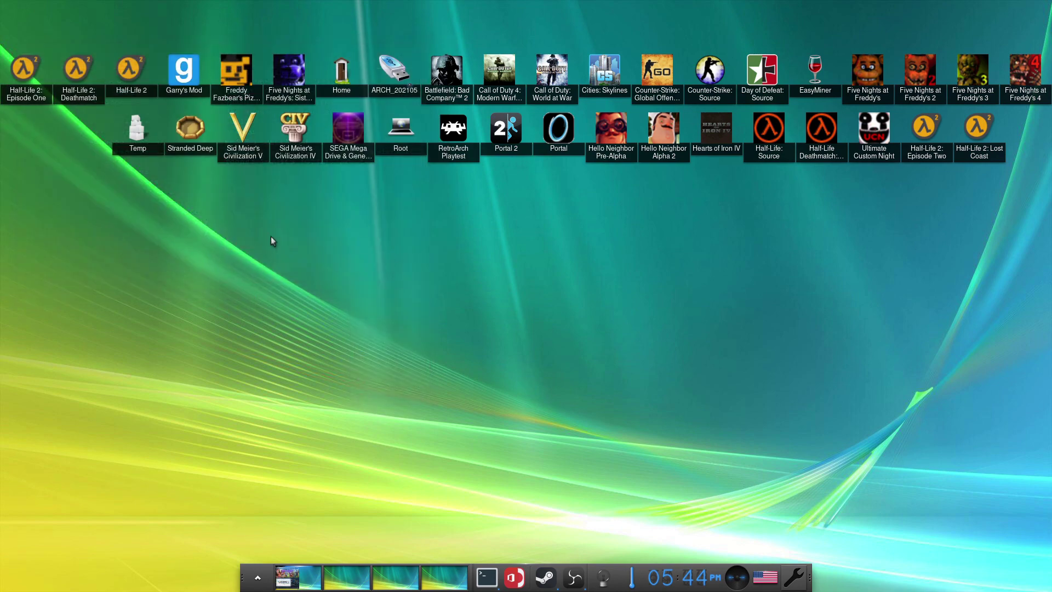
pyautogui.click(472, 290)
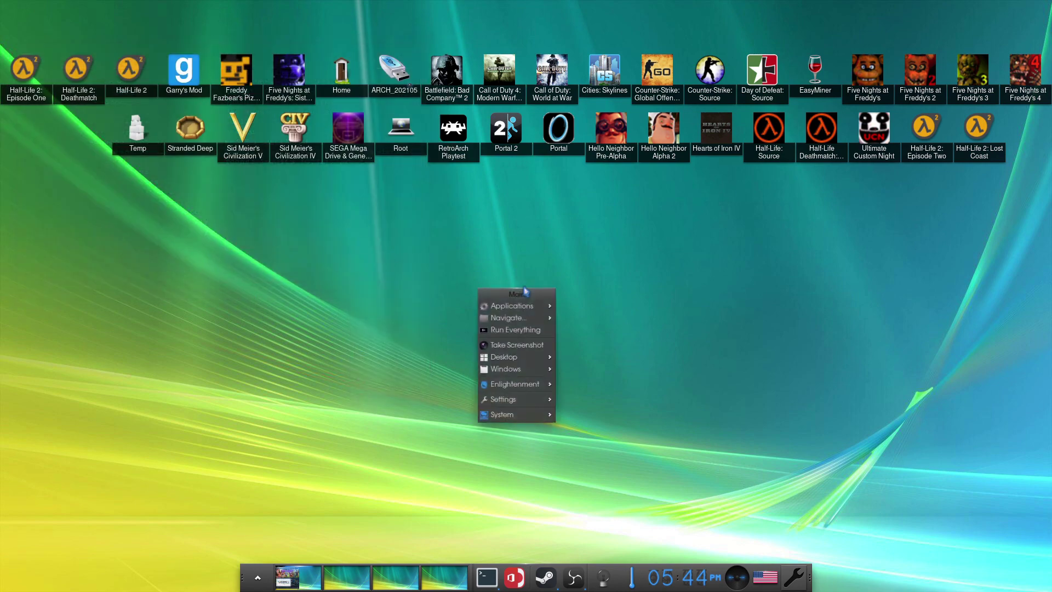
pyautogui.click(491, 278)
pyautogui.click(491, 278)
pyautogui.click(321, 278)
pyautogui.click(320, 278)
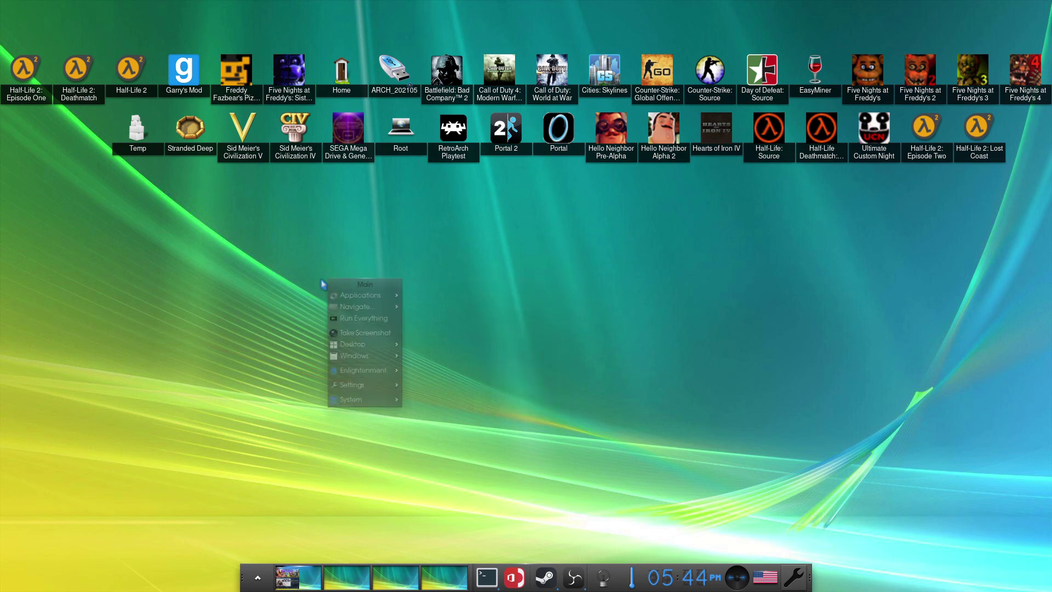
pyautogui.click(223, 200)
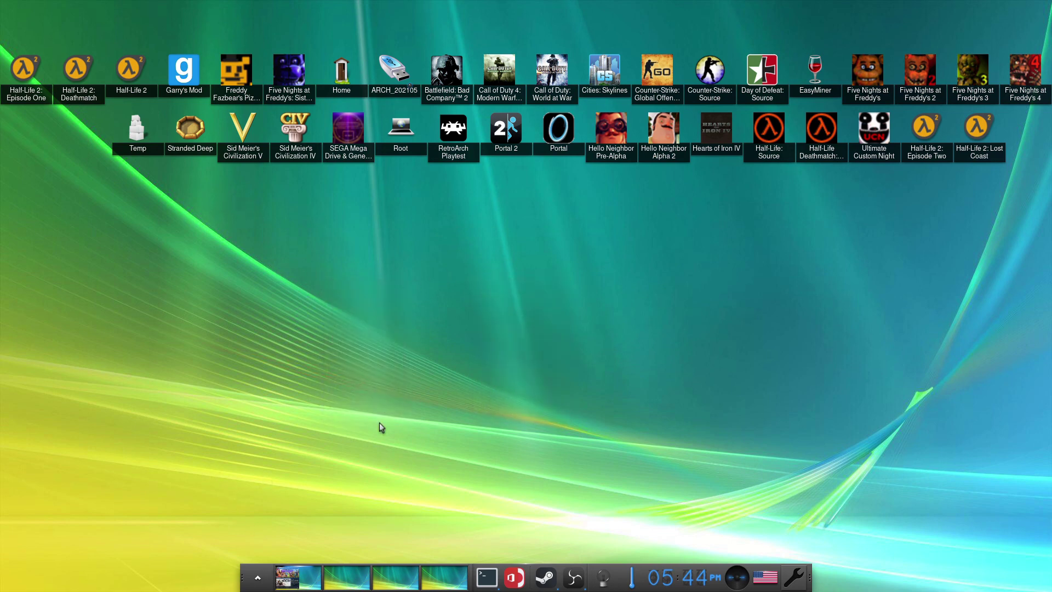
pyautogui.click(551, 269)
pyautogui.click(610, 244)
pyautogui.click(625, 231)
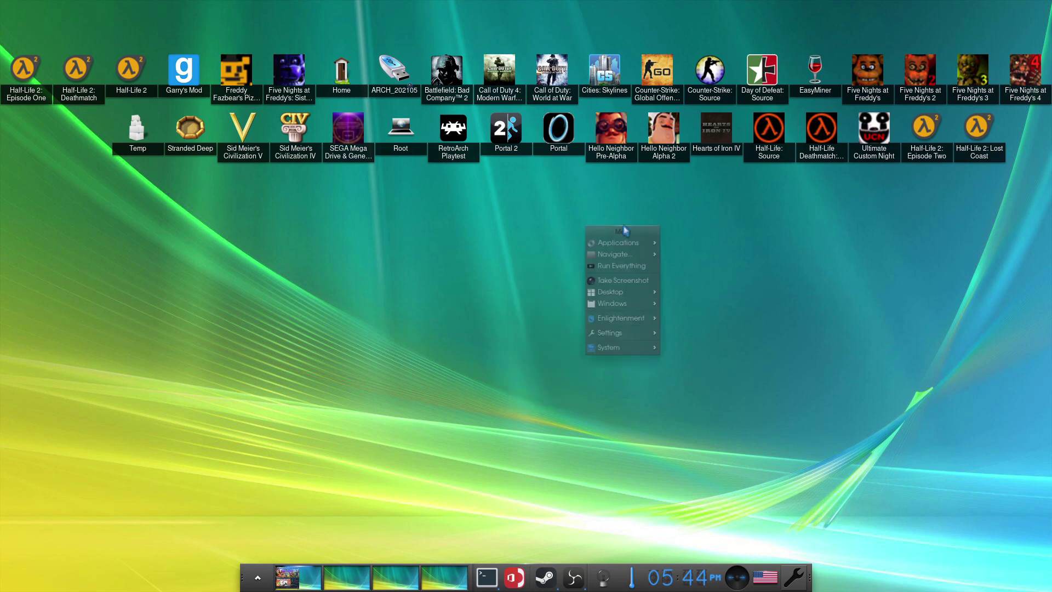
pyautogui.click(499, 225)
pyautogui.click(373, 228)
pyautogui.click(596, 305)
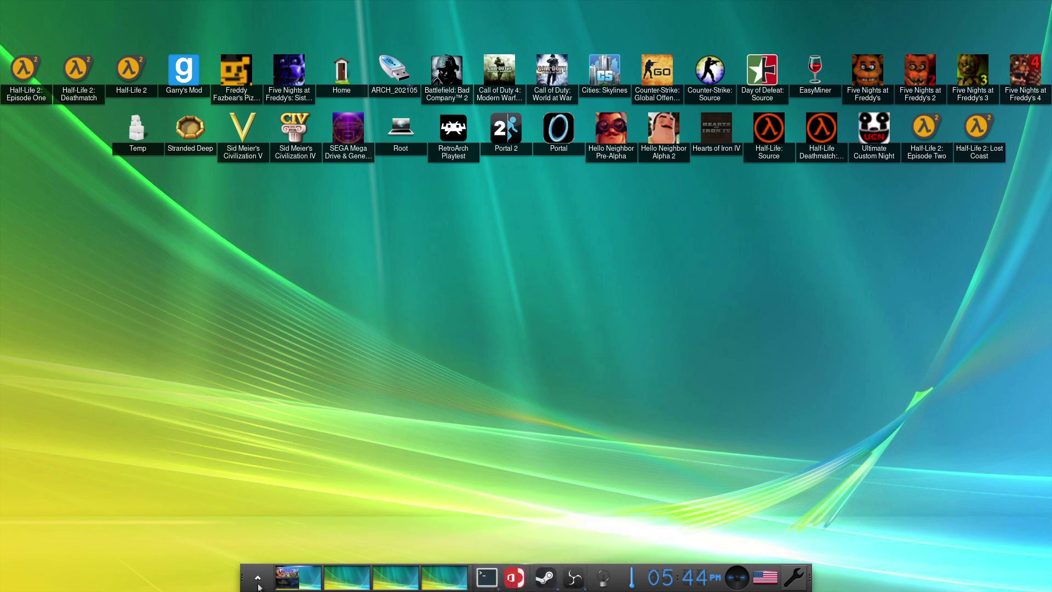
pyautogui.click(260, 585)
pyautogui.click(259, 585)
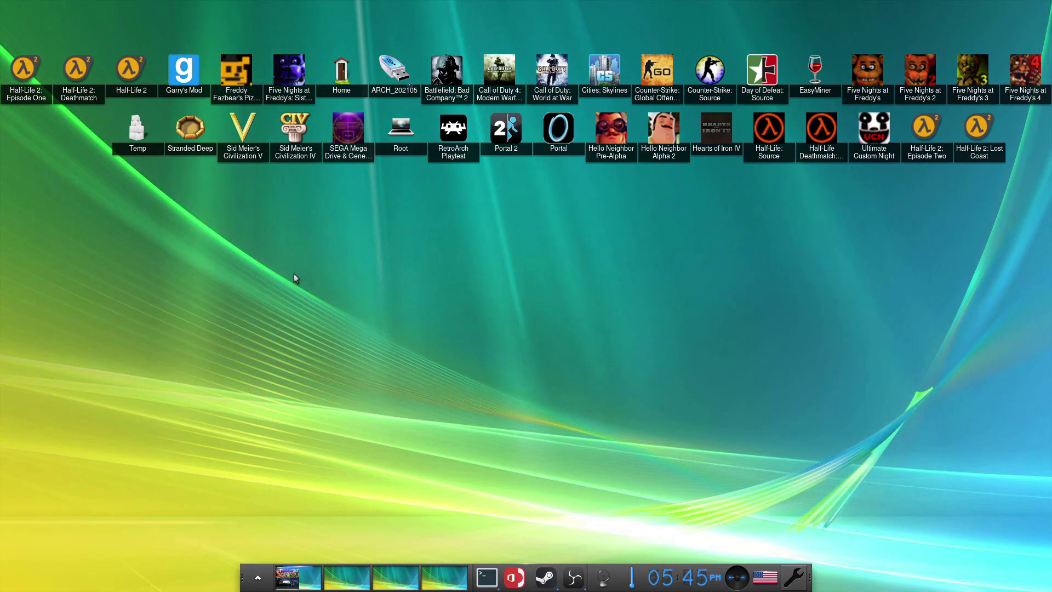
pyautogui.click(305, 272)
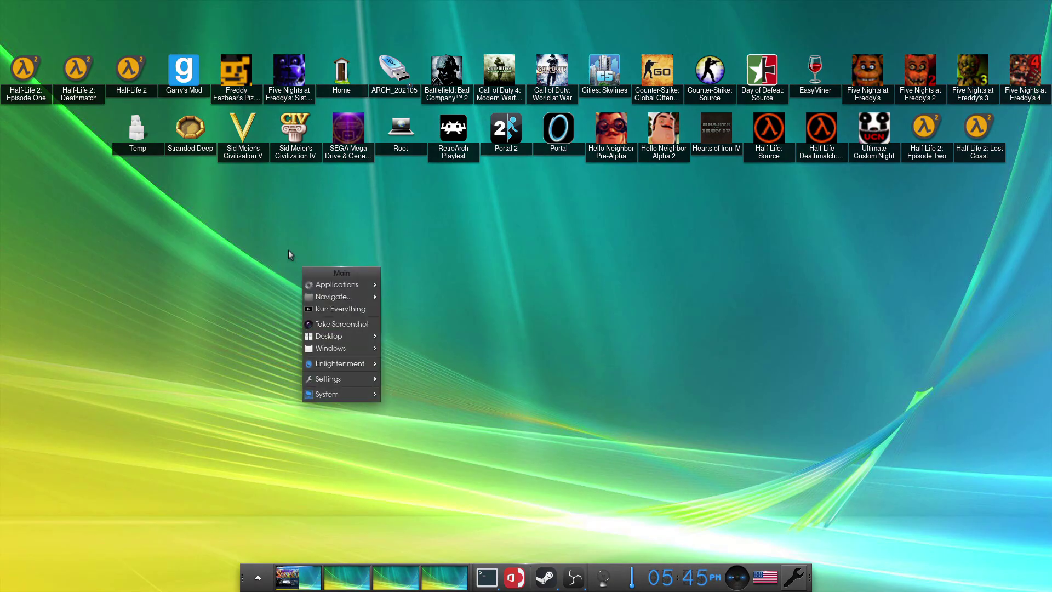
pyautogui.click(288, 250)
pyautogui.click(273, 251)
pyautogui.click(505, 252)
pyautogui.click(391, 222)
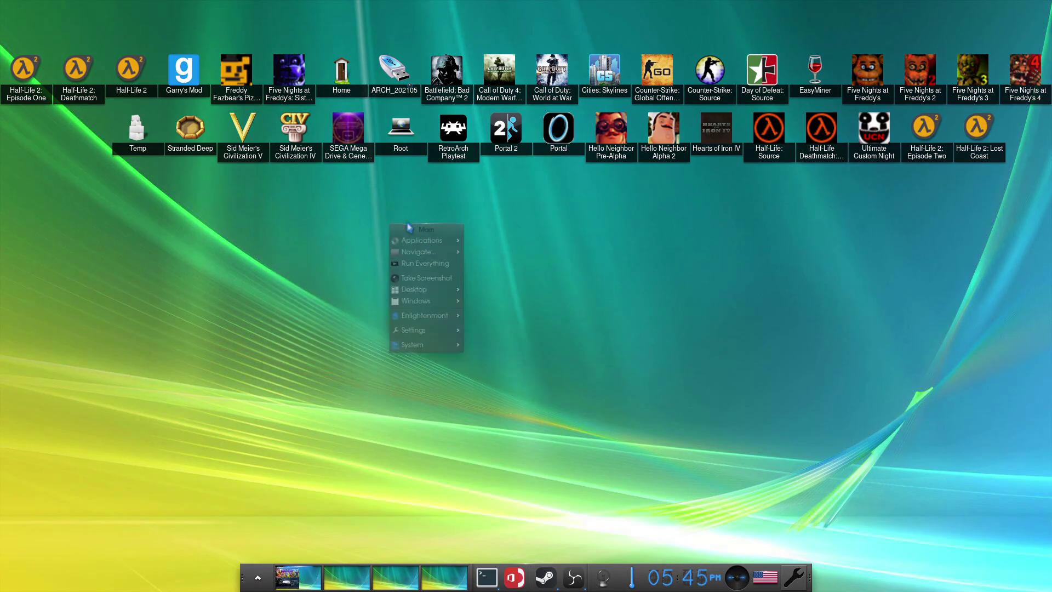
pyautogui.click(348, 369)
pyautogui.click(514, 252)
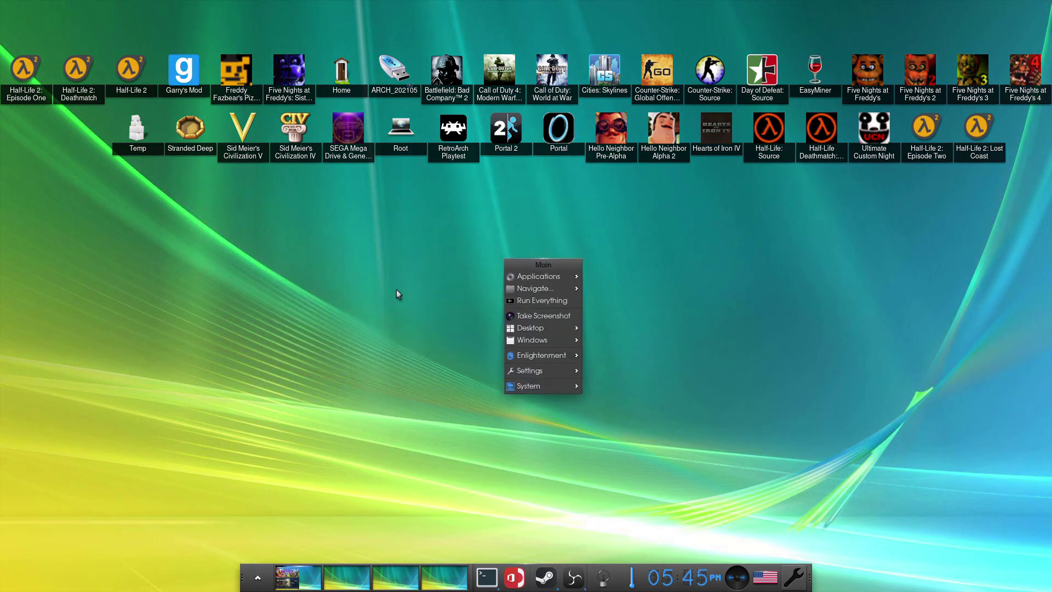
pyautogui.click(498, 455)
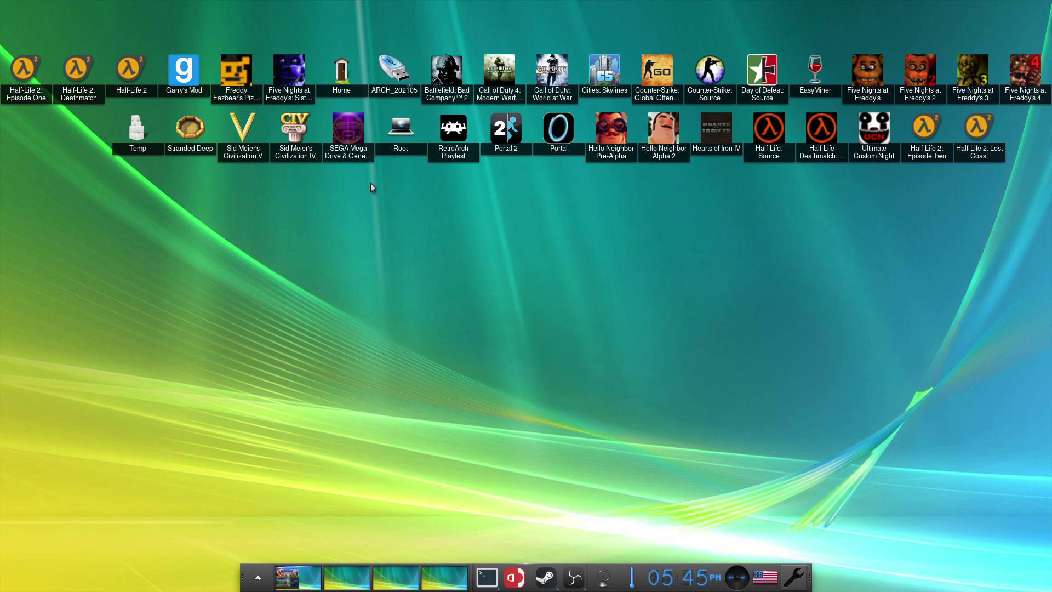
# Dismiss the desktop menu and bring up the OBS window
pyautogui.rightClick(382, 213)
pyautogui.click(573, 390)
pyautogui.click(573, 577)
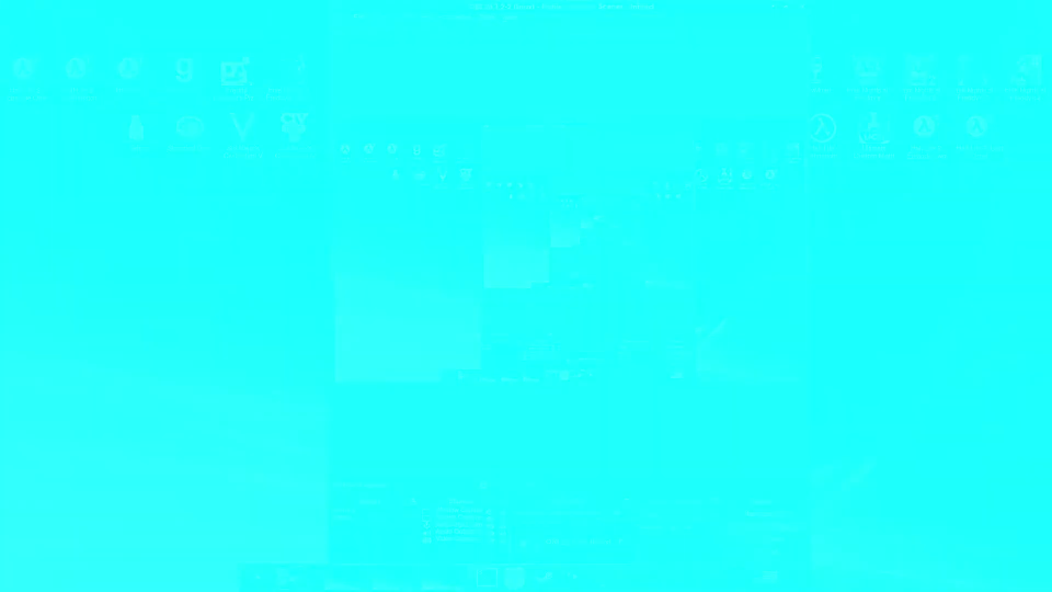